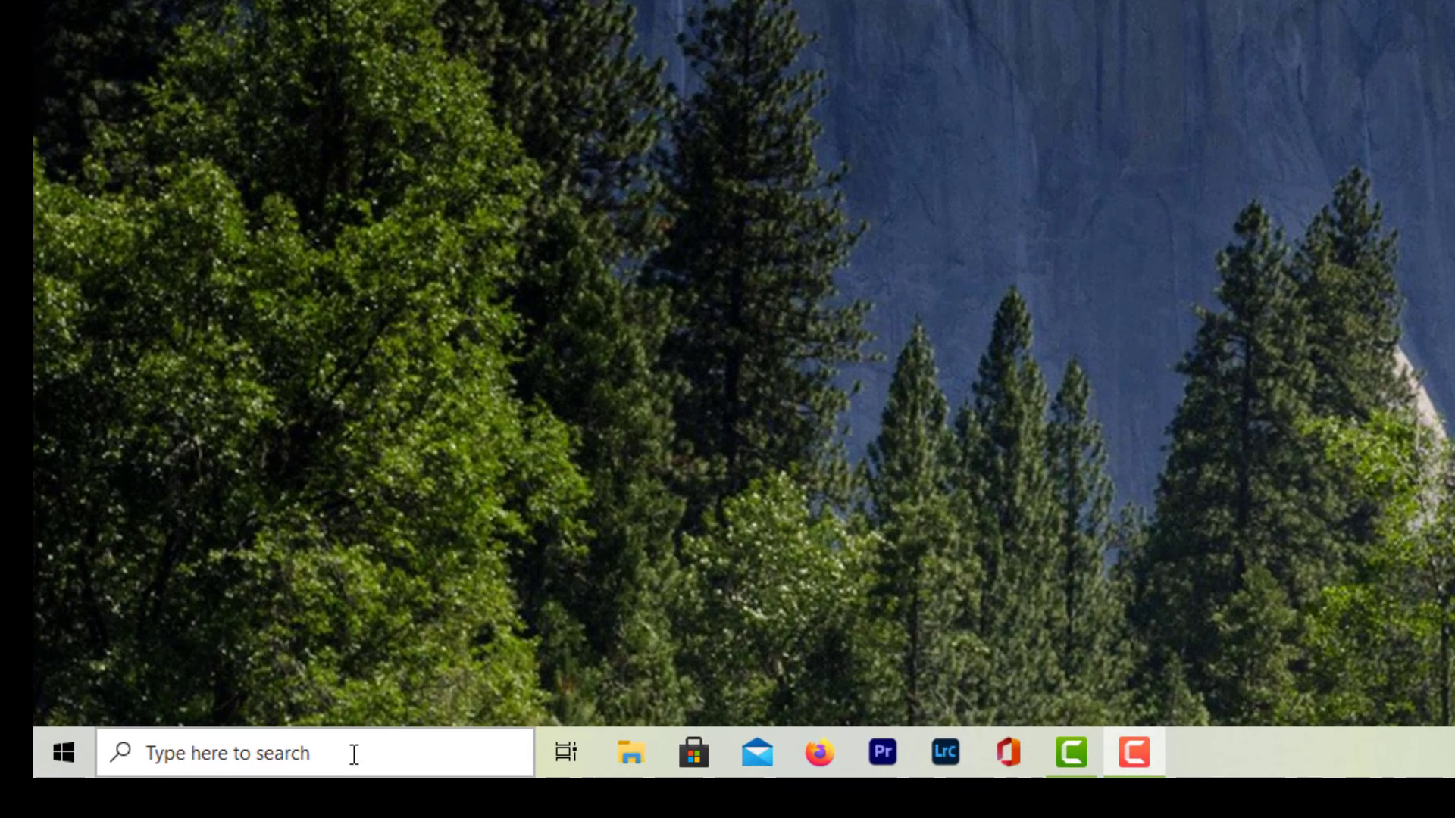
- Open the Photos app from the recent items in Windows search and reposition its window on the desktop
click(290, 765)
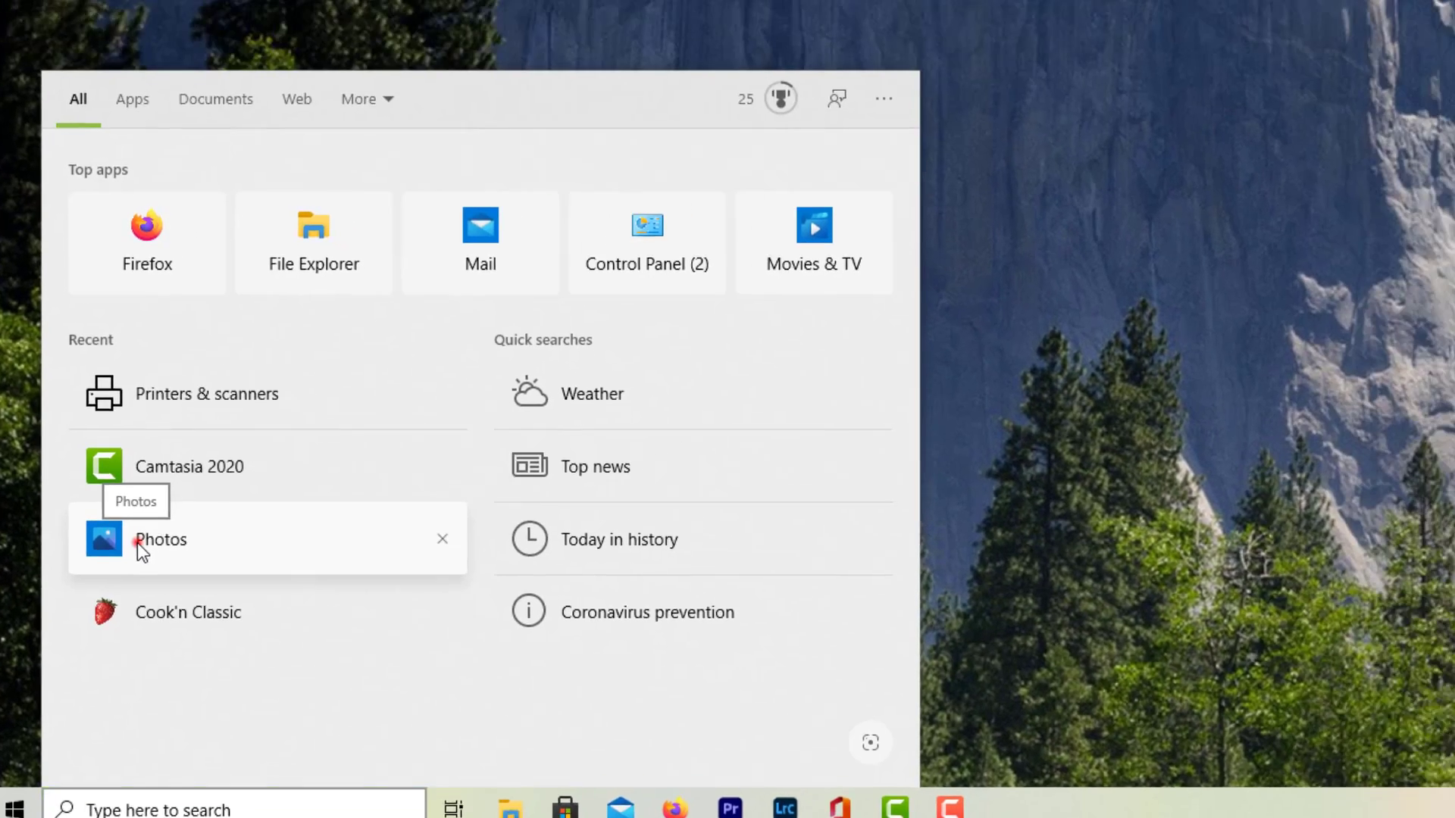
click(209, 455)
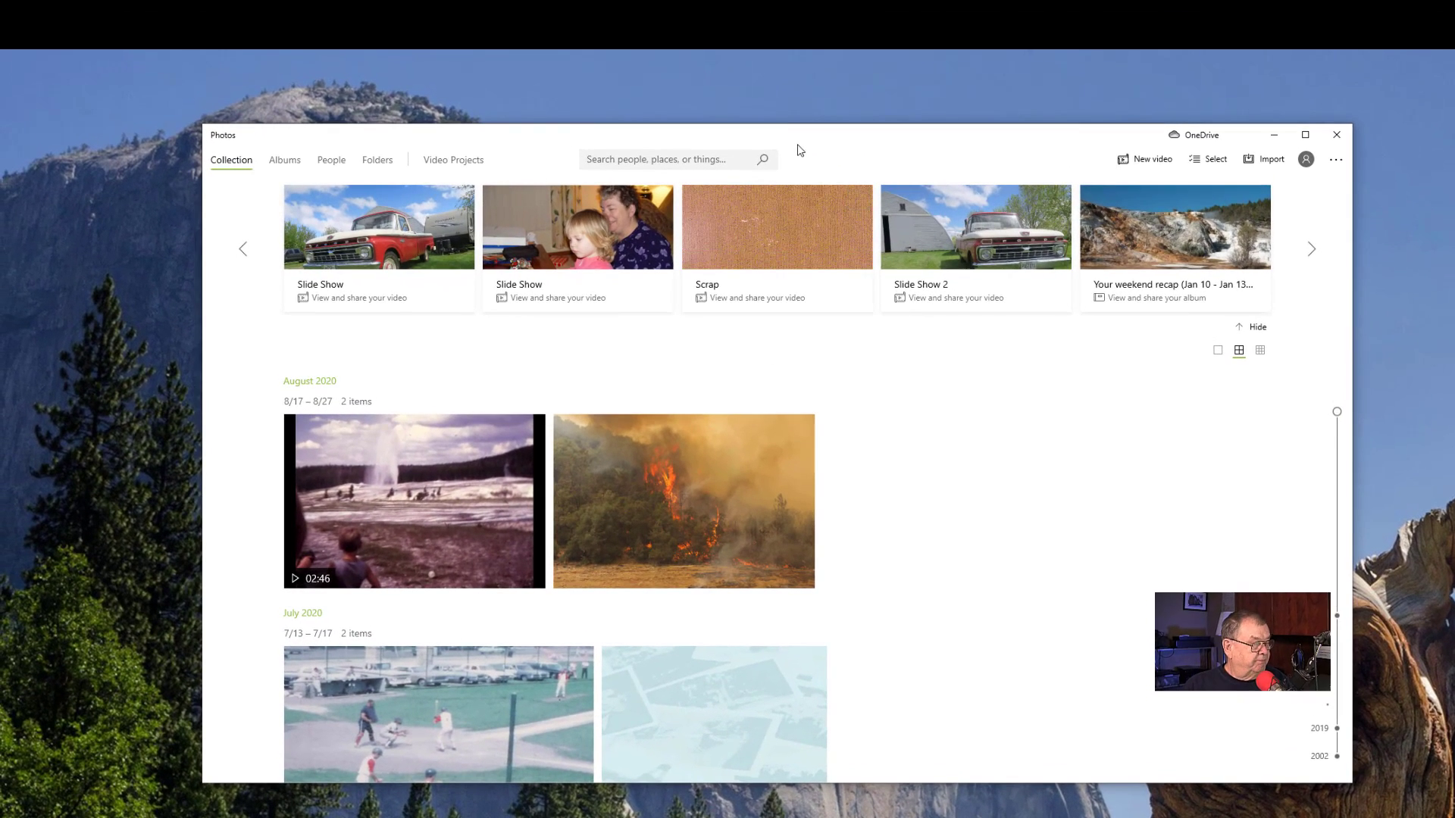
drag(853, 135, 812, 168)
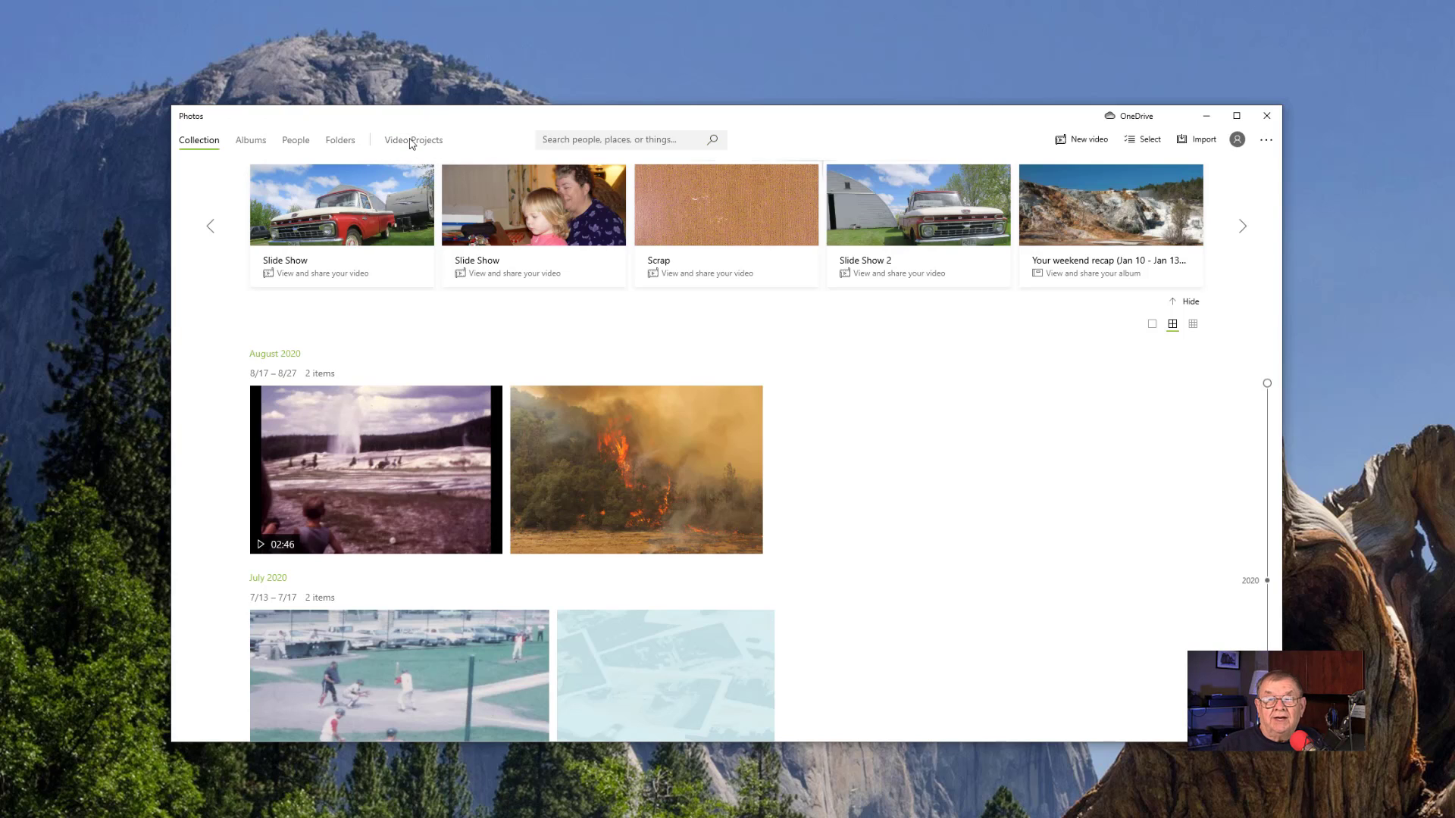
- Create a new blank video project named "Tonights Slideshow"
click(1066, 144)
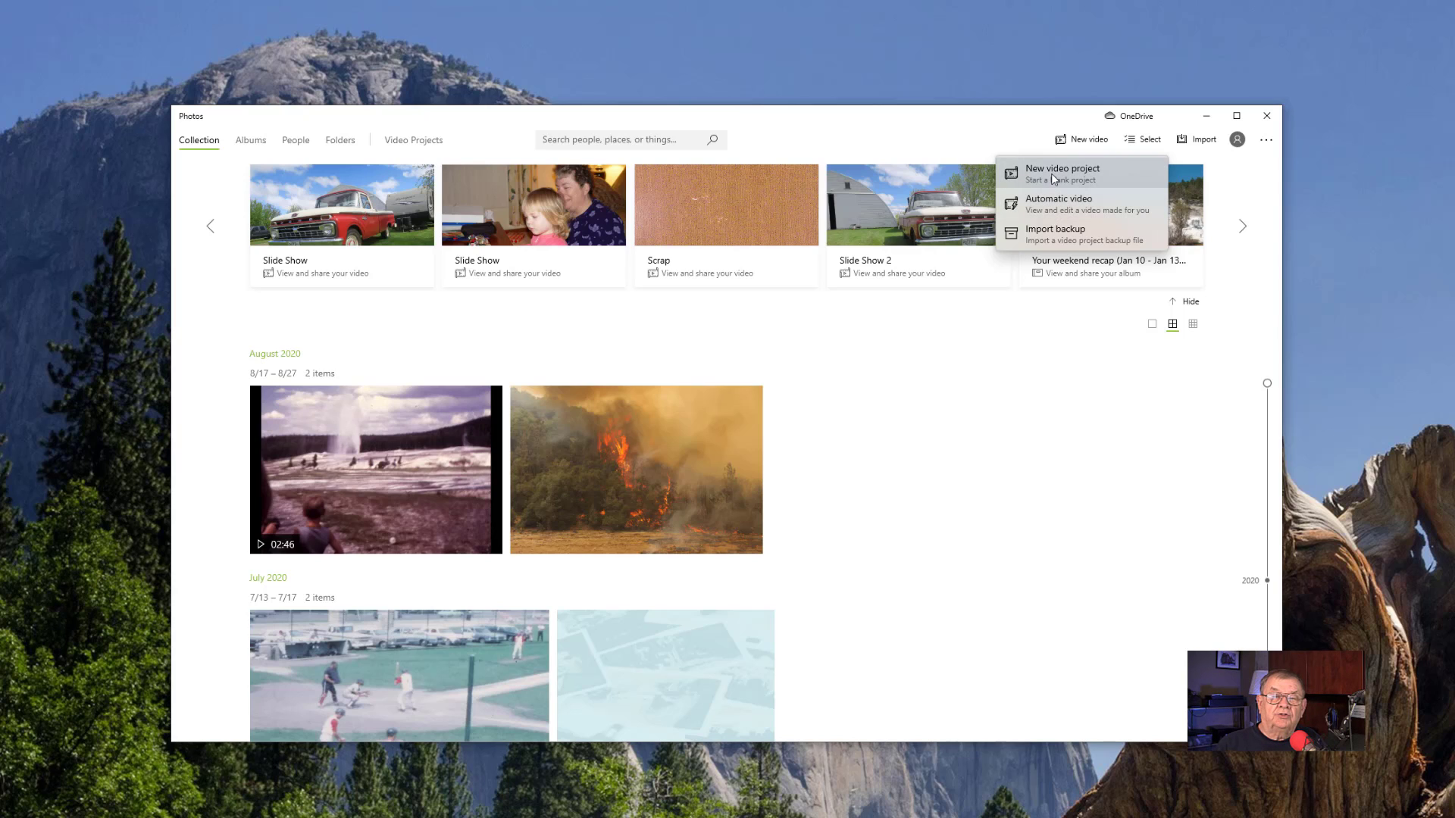
click(1053, 175)
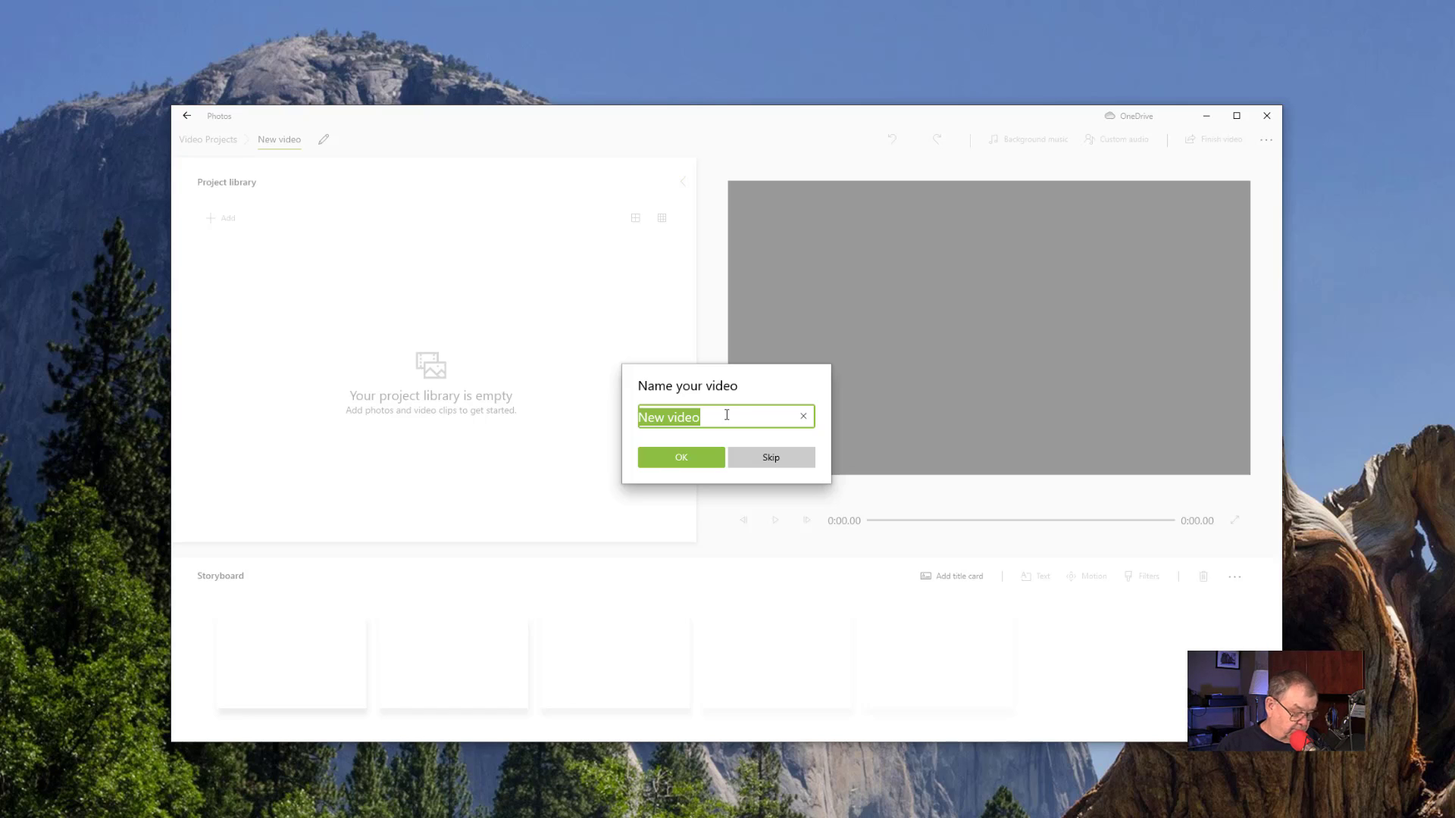
text(T)
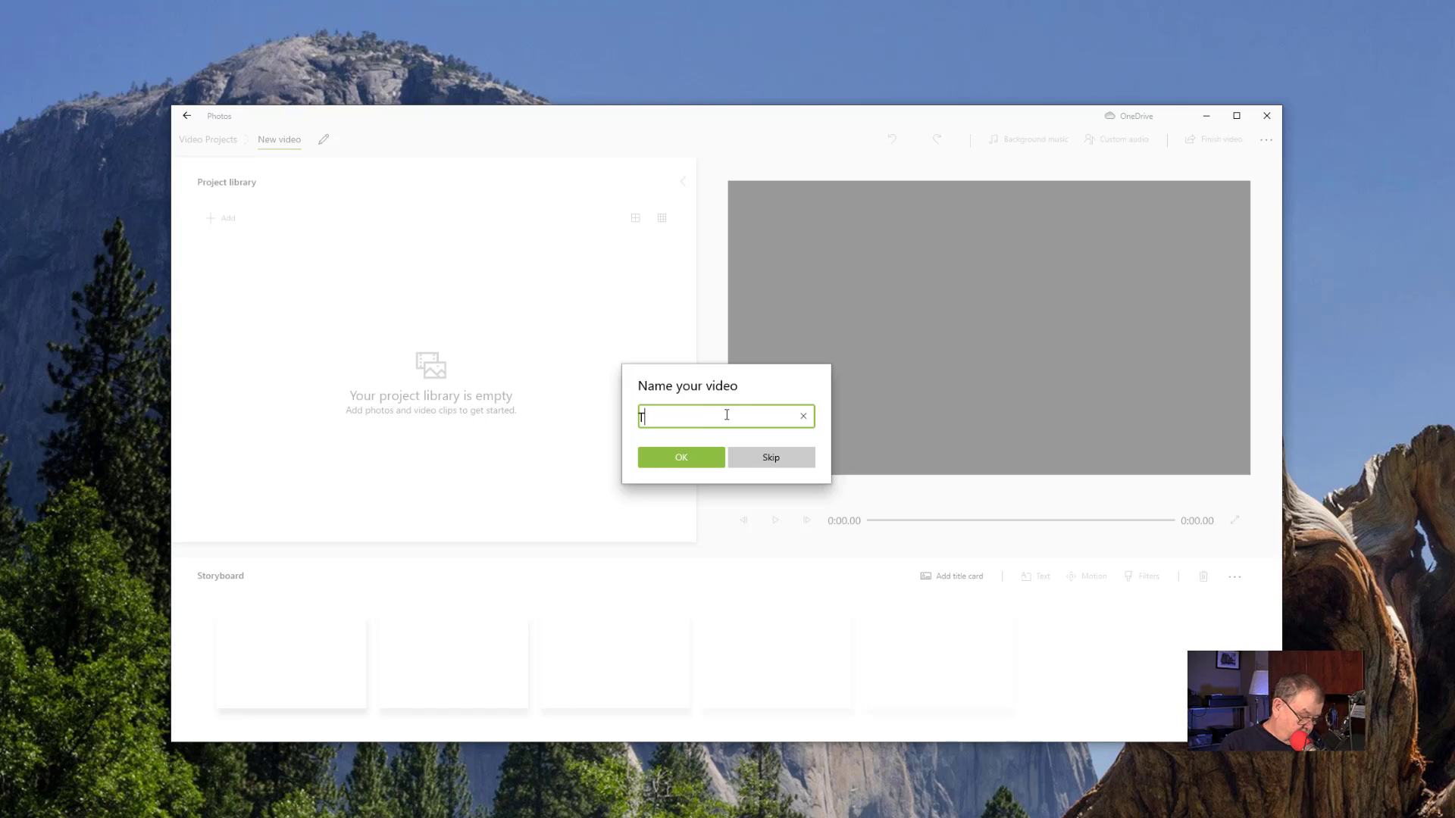
text(onights Slide)
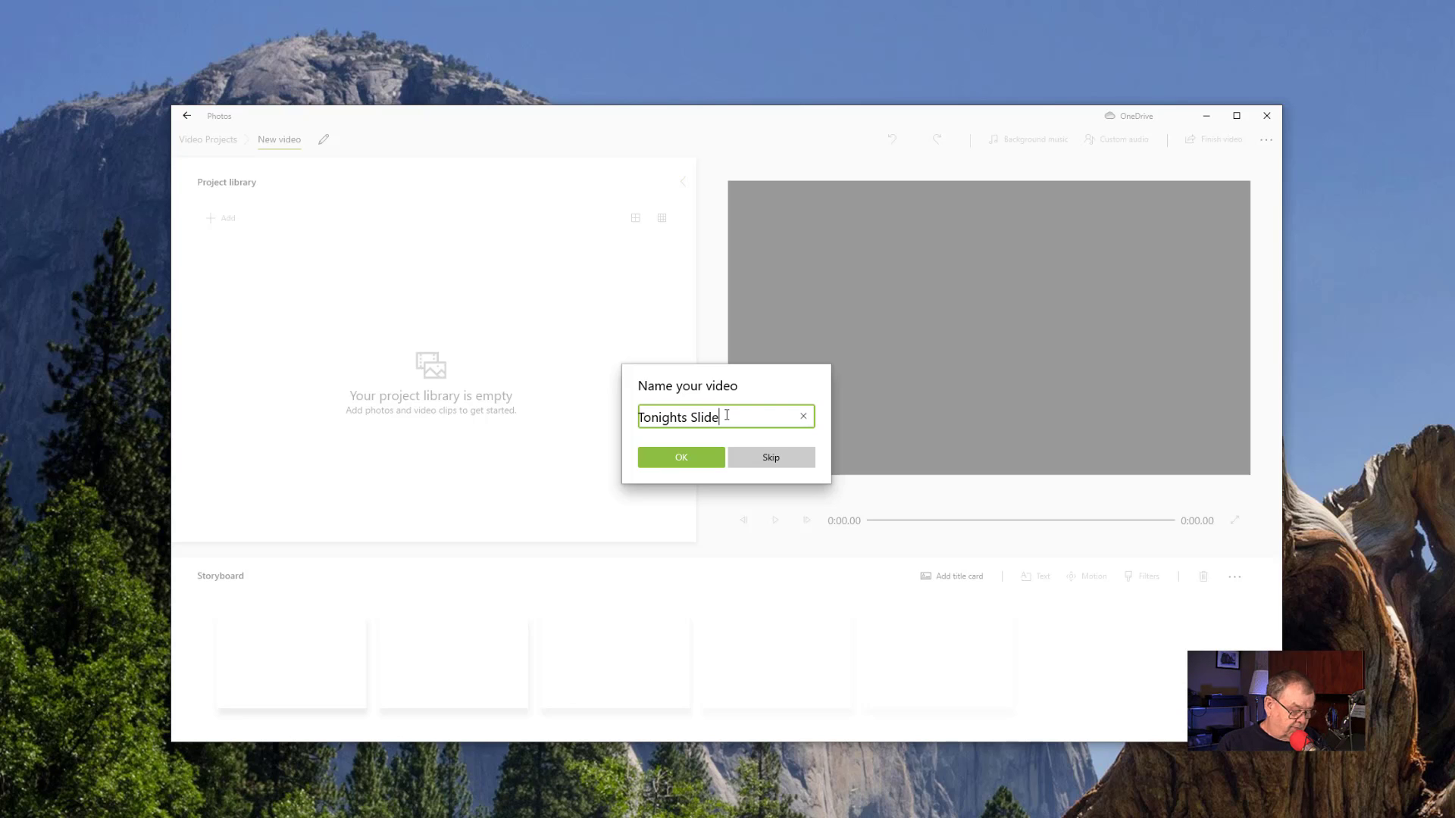
text(sh)
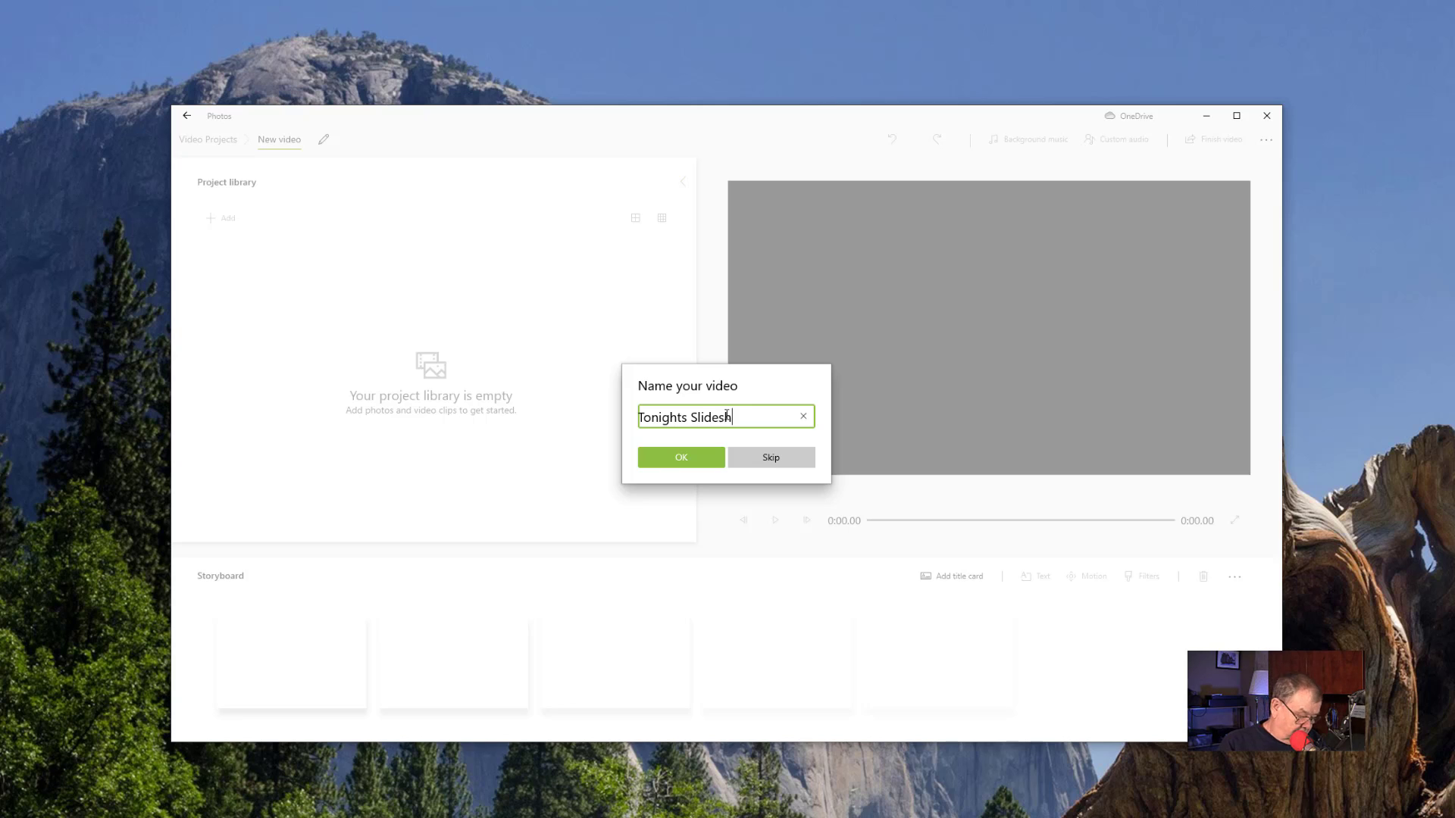
text(ow)
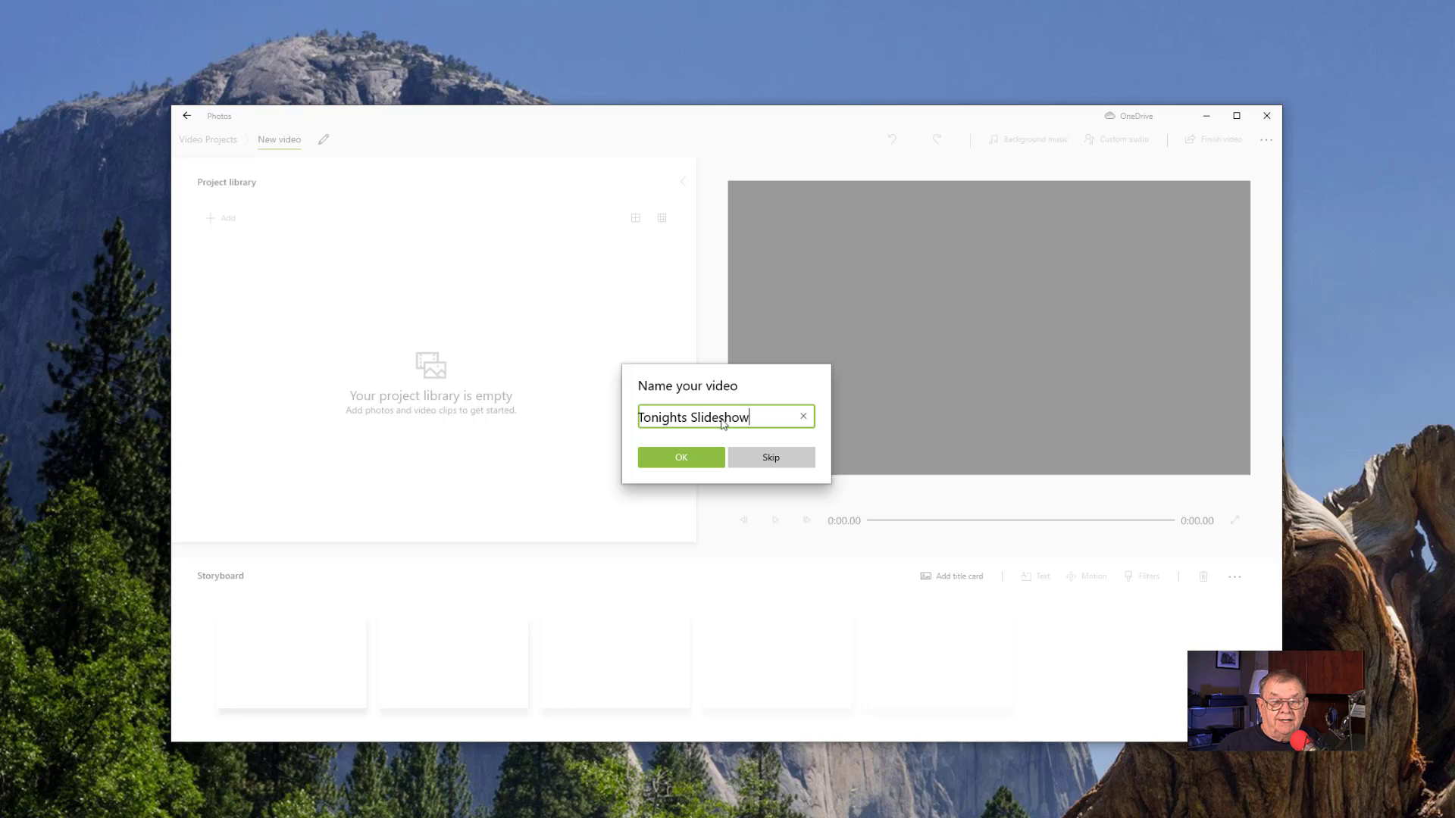
click(685, 456)
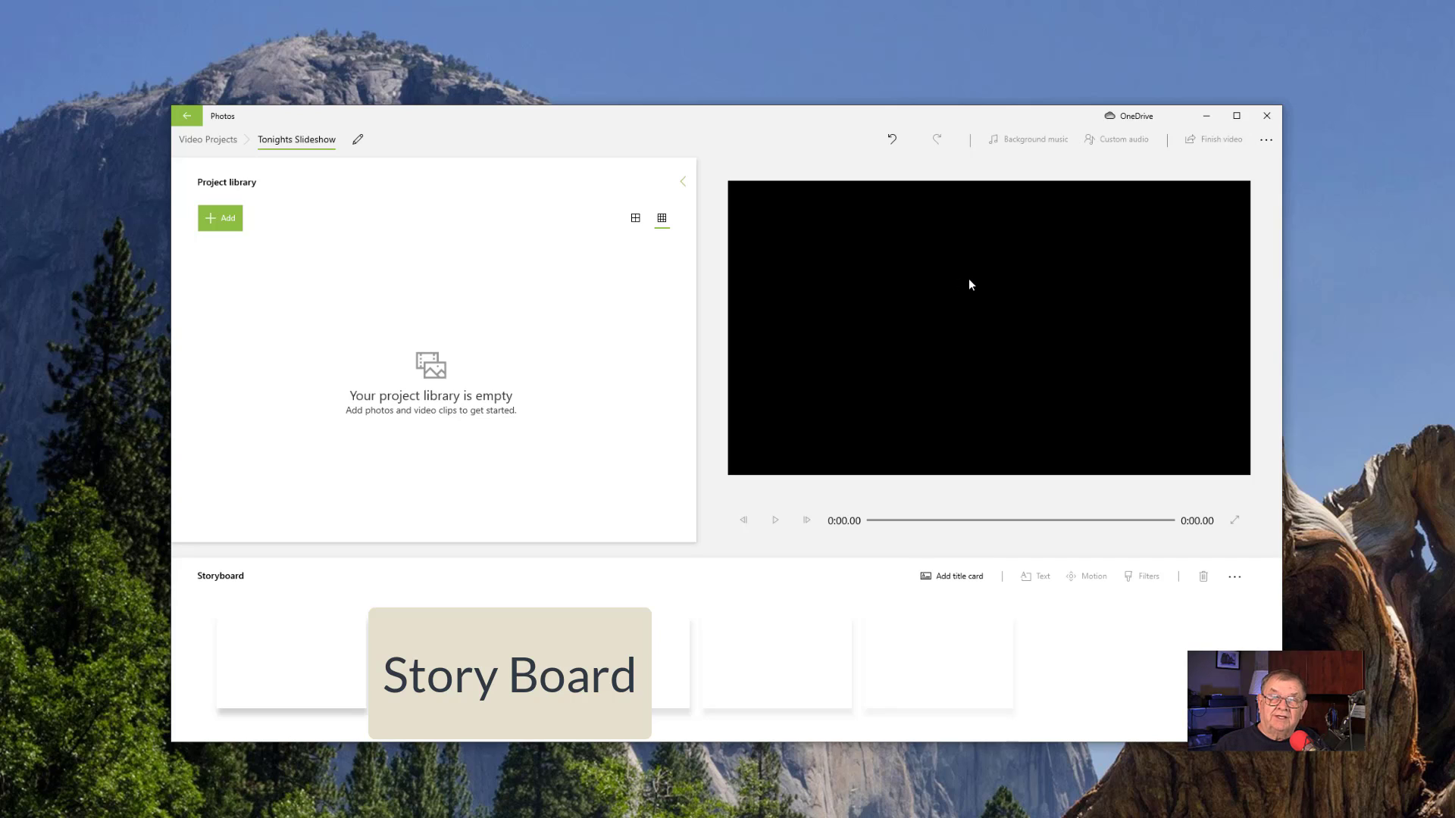
- Add the photos IMG_0145.JPG through IMG_0164.JPG from this PC's Slideshow Media folder to the project library
click(228, 224)
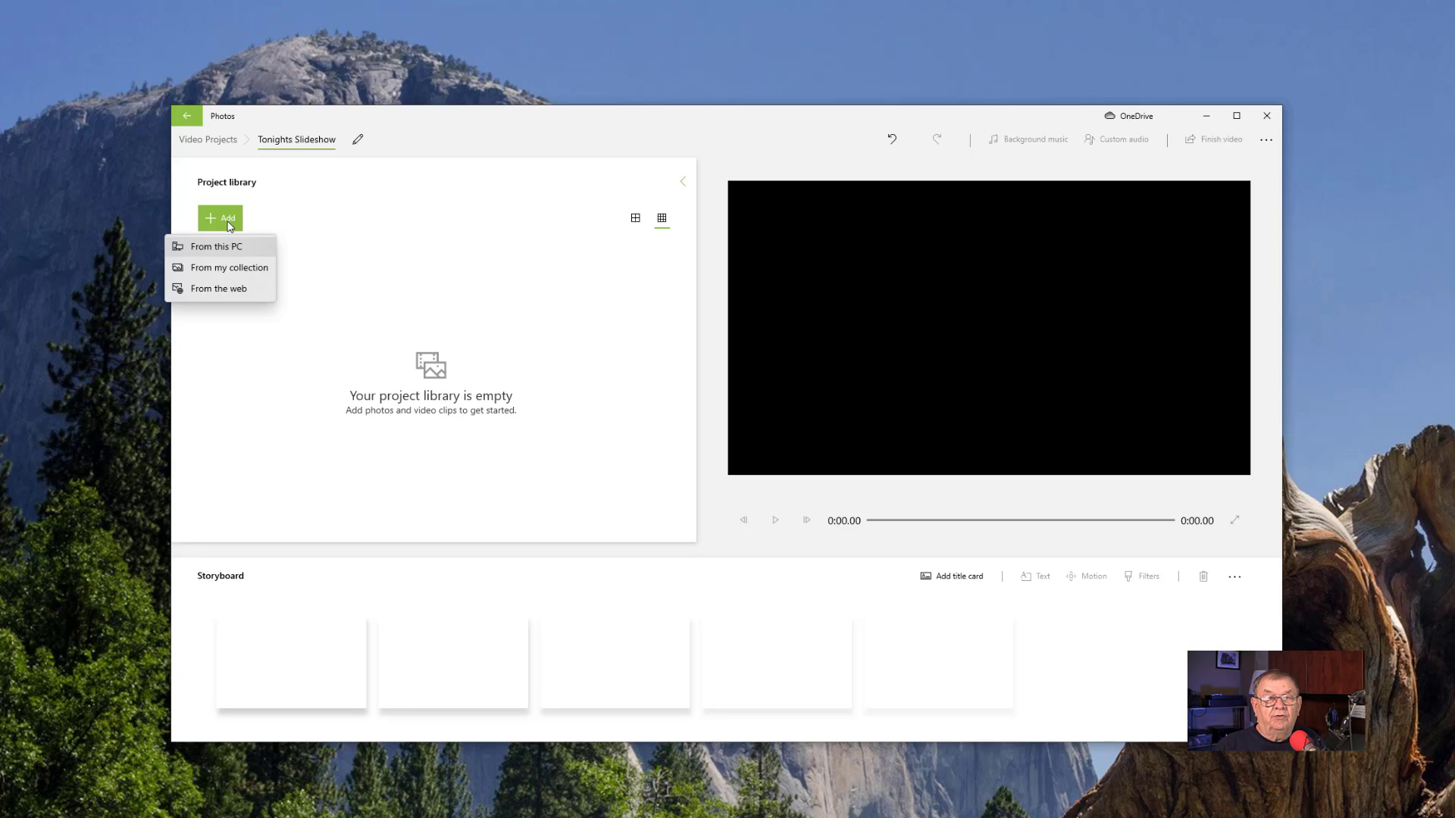
key(Down)
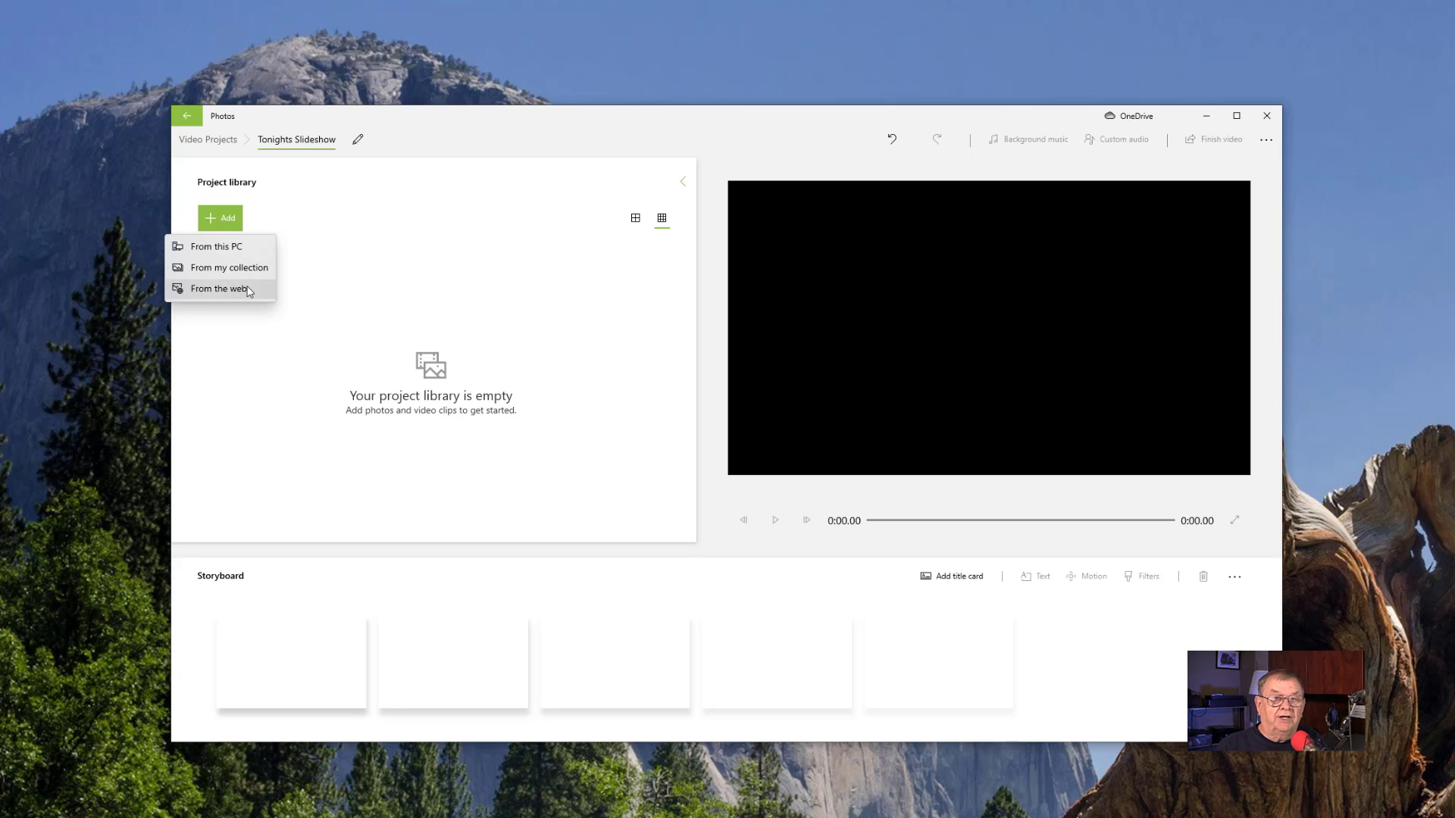
click(226, 252)
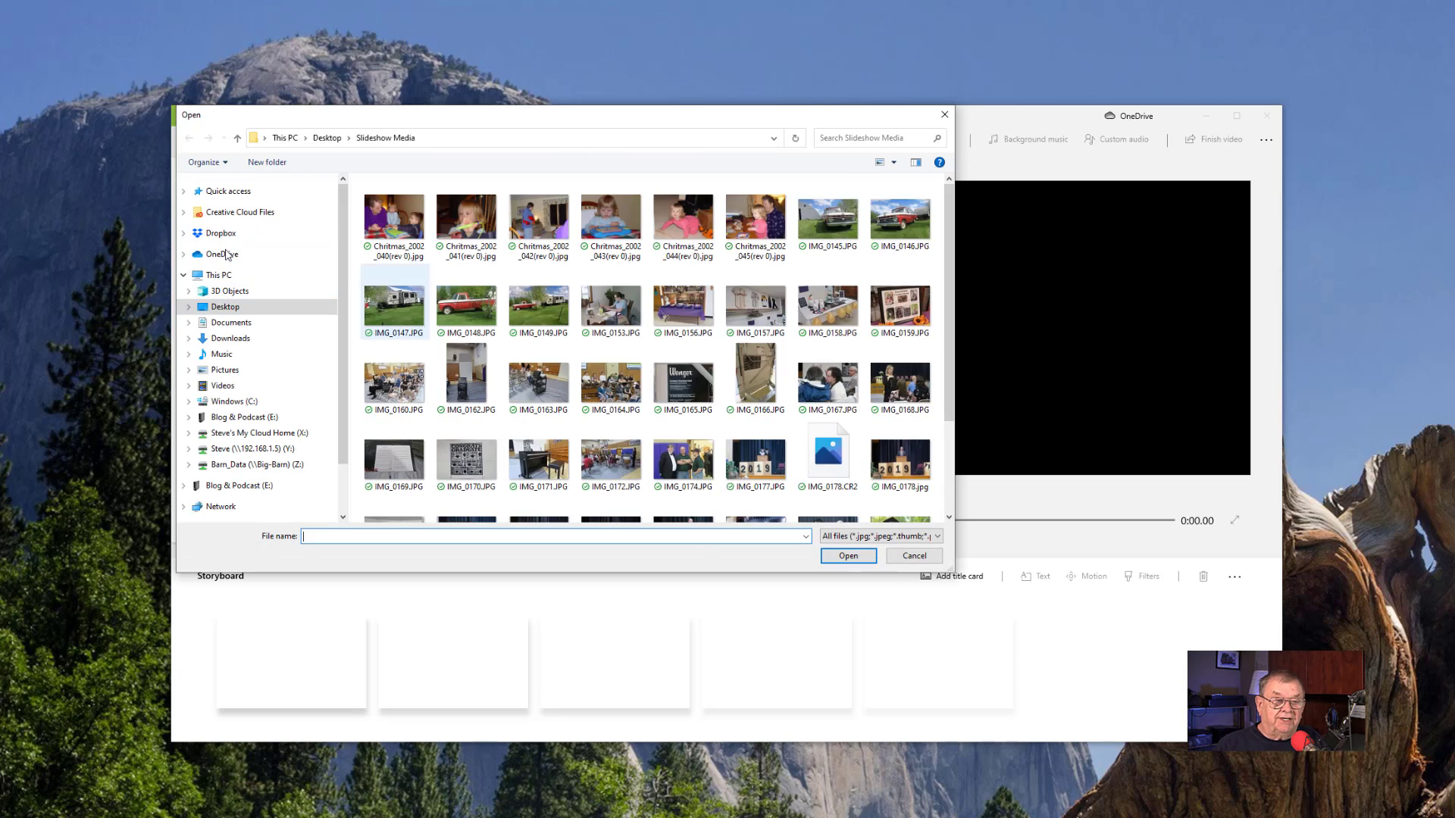
click(819, 222)
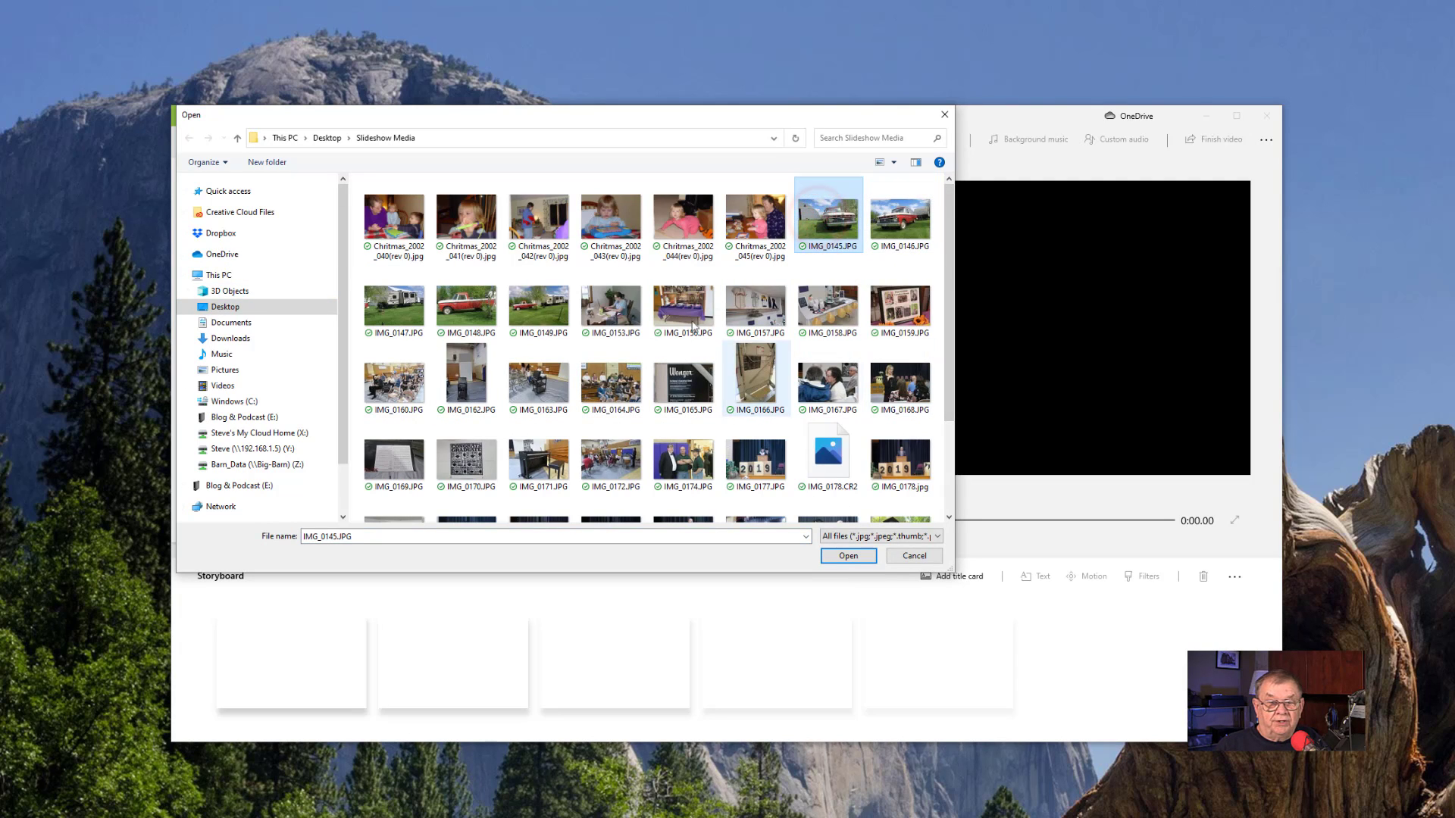
shift+click(617, 388)
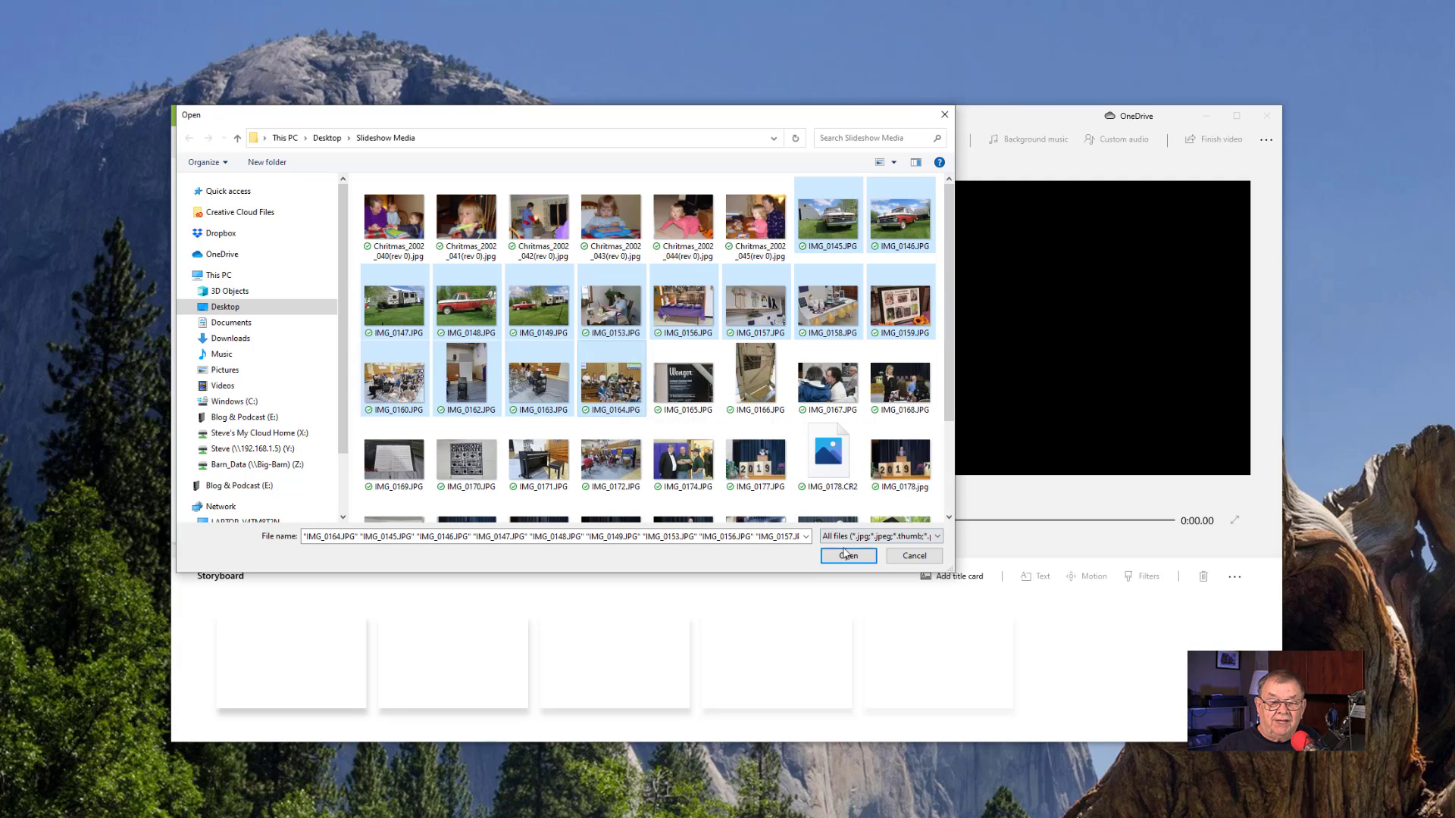
click(848, 556)
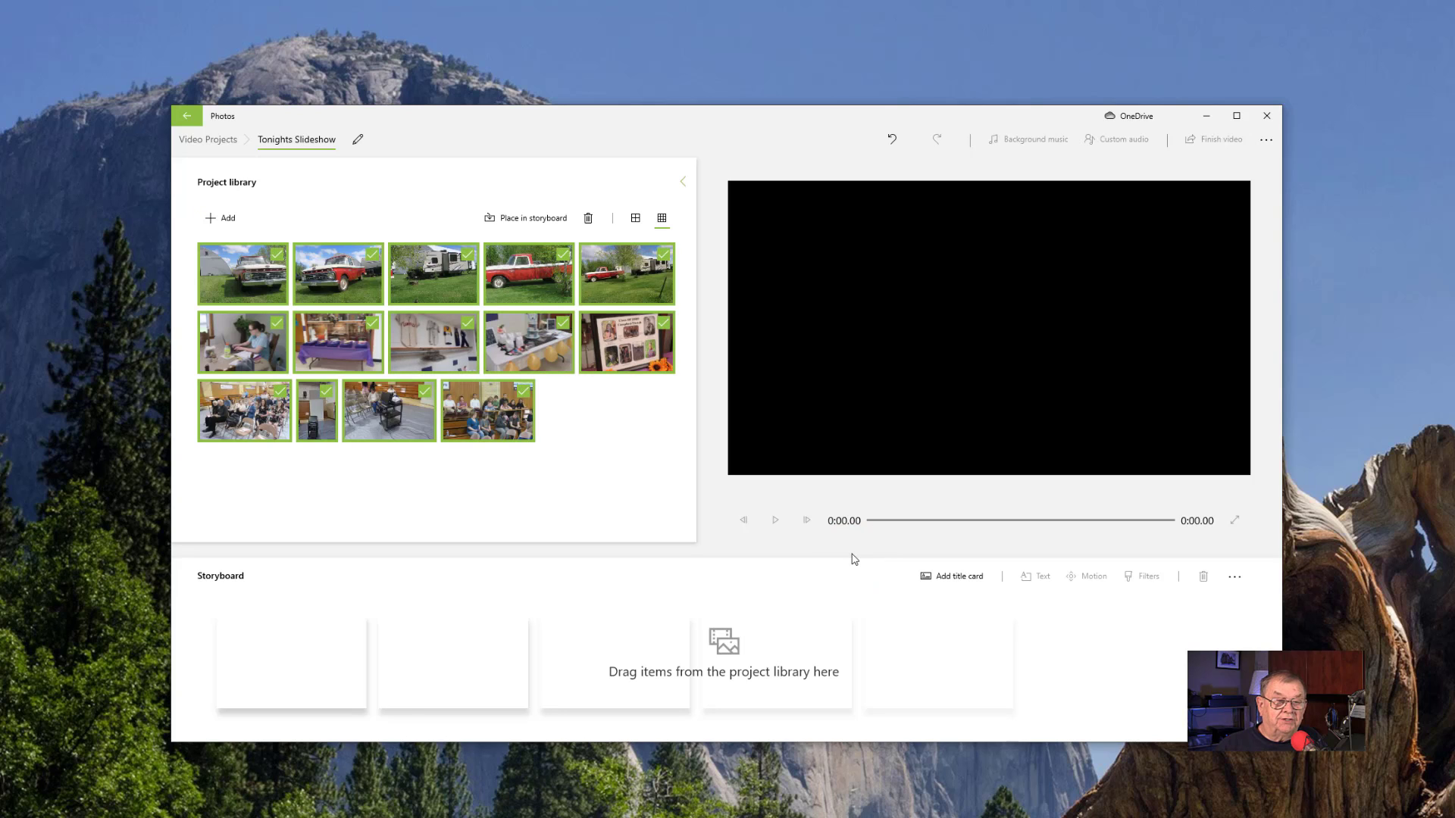
- Add the video clip MVI_0155.MP4 from the Slideshow Media folder to the project library
click(217, 219)
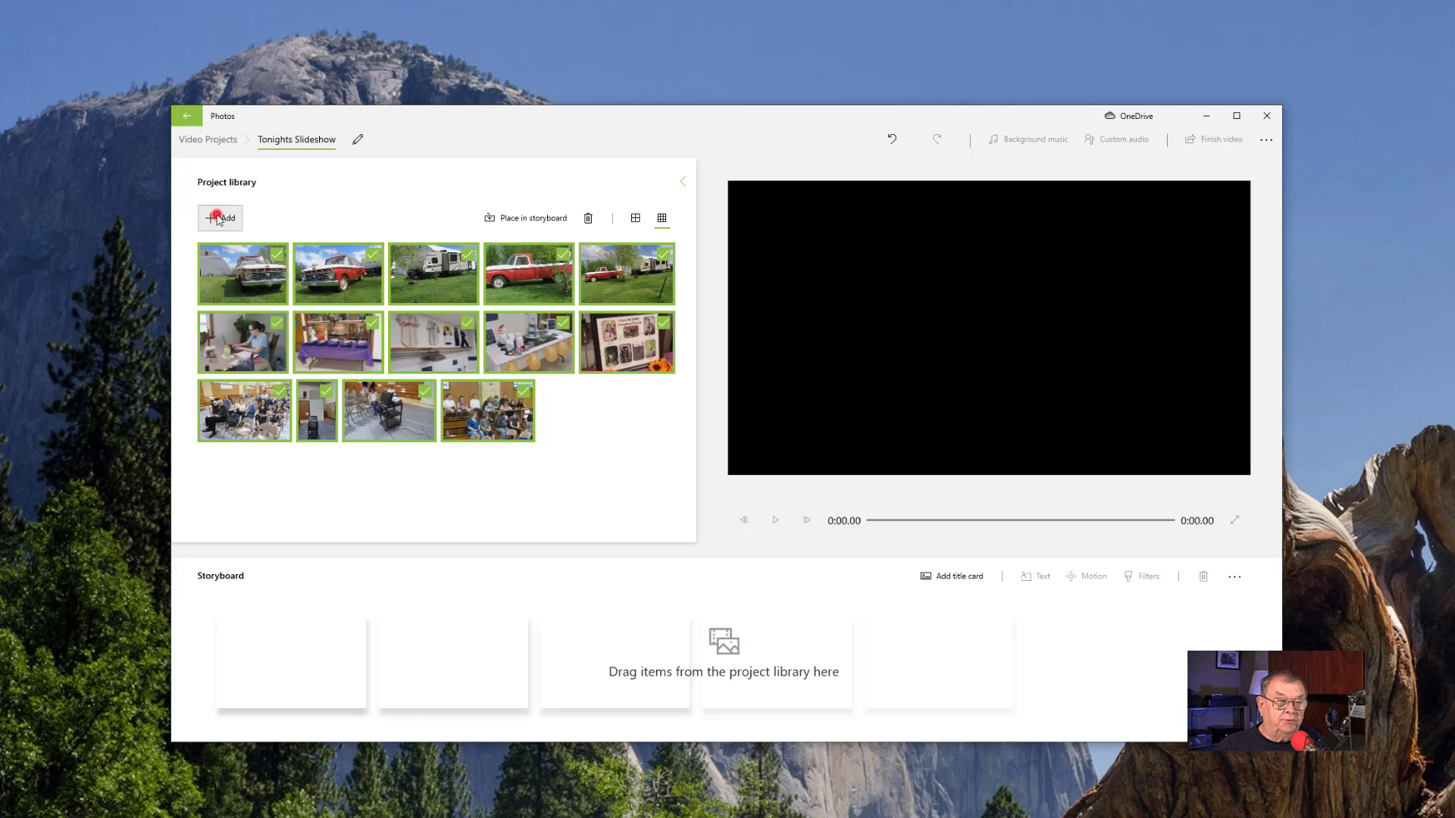
click(212, 246)
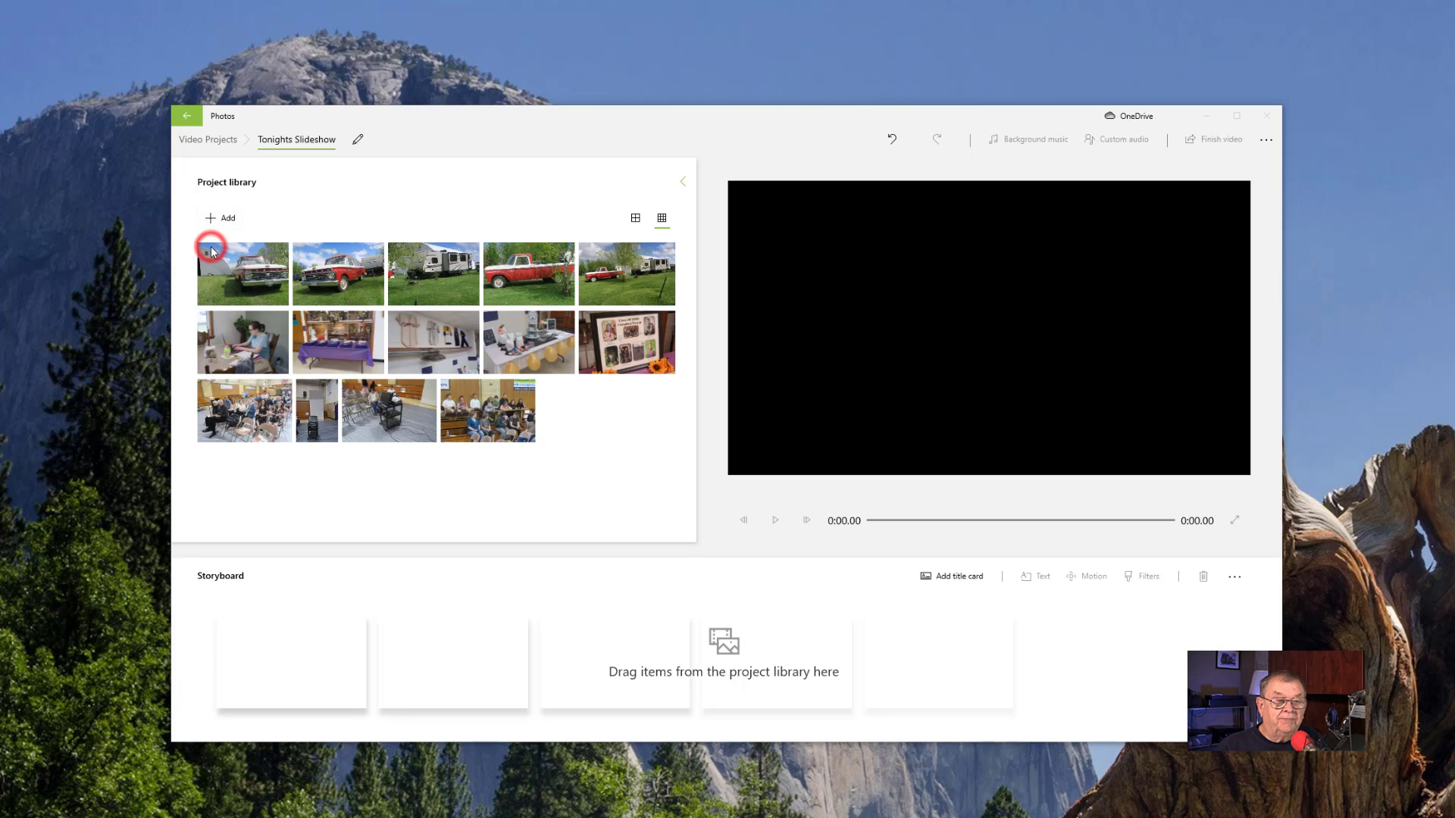
scroll(635, 398, down, 3)
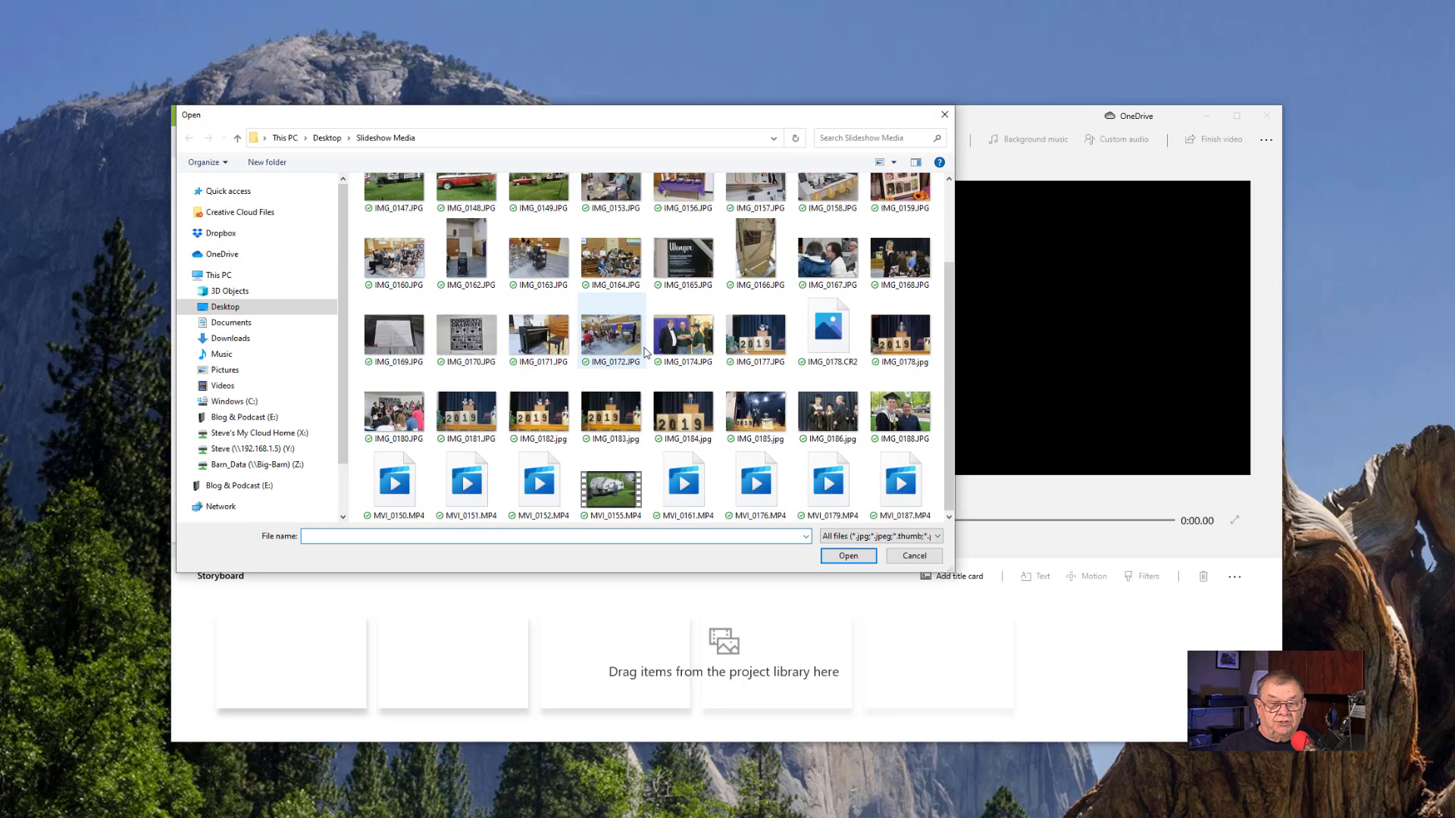
click(611, 485)
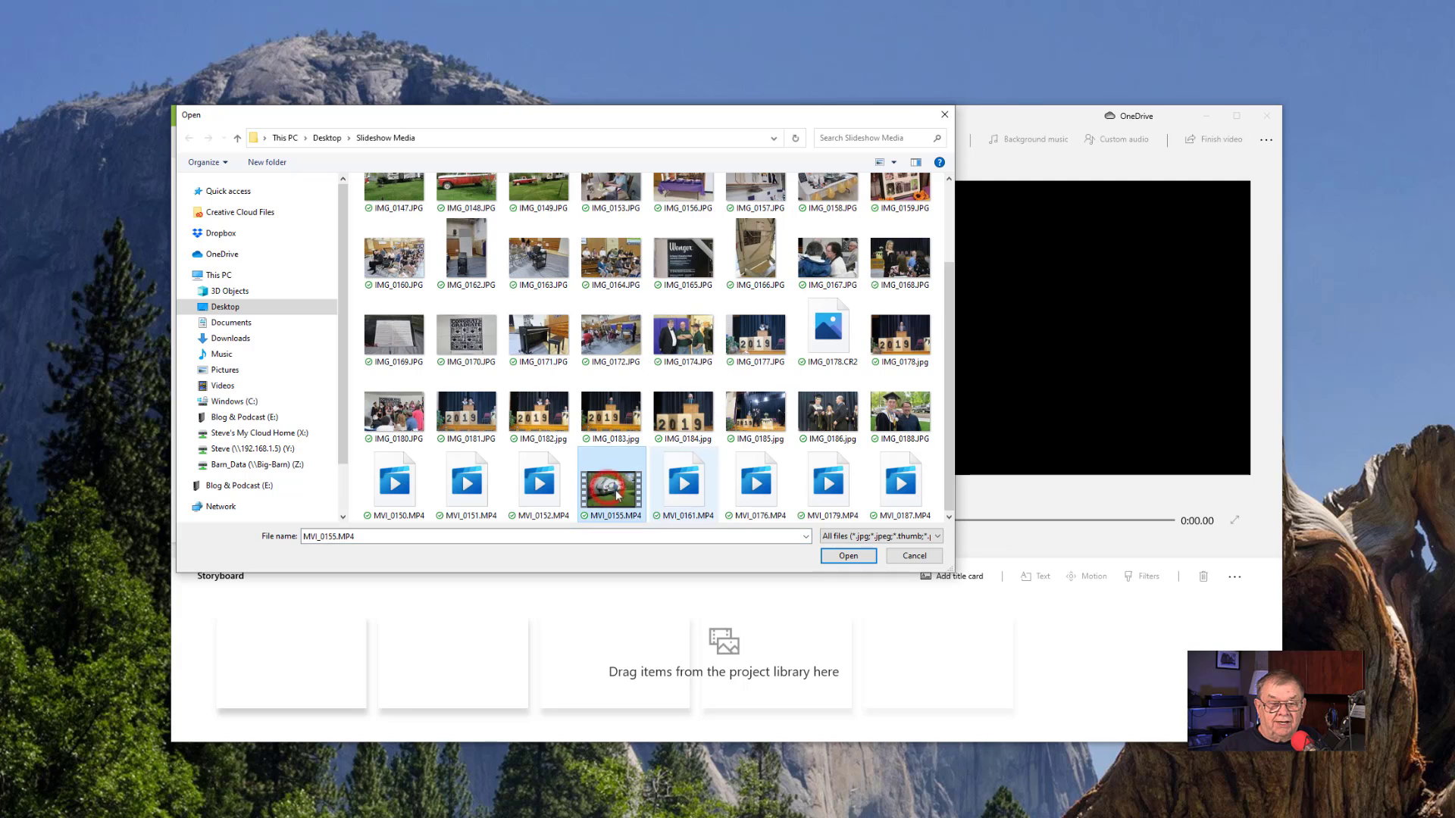
click(851, 557)
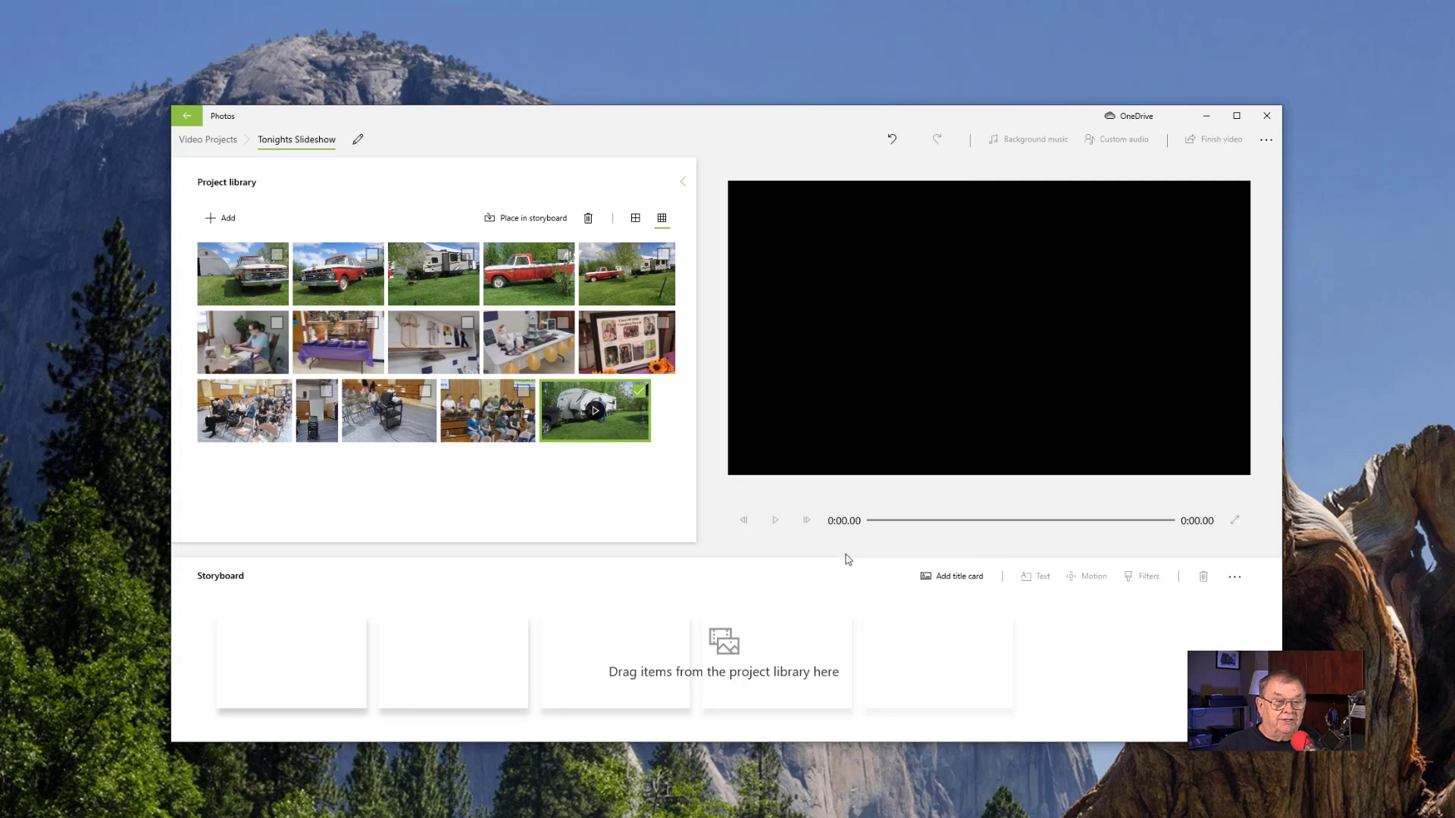
- Clear the library selection and place the first two truck photos in the storyboard one at a time
click(475, 468)
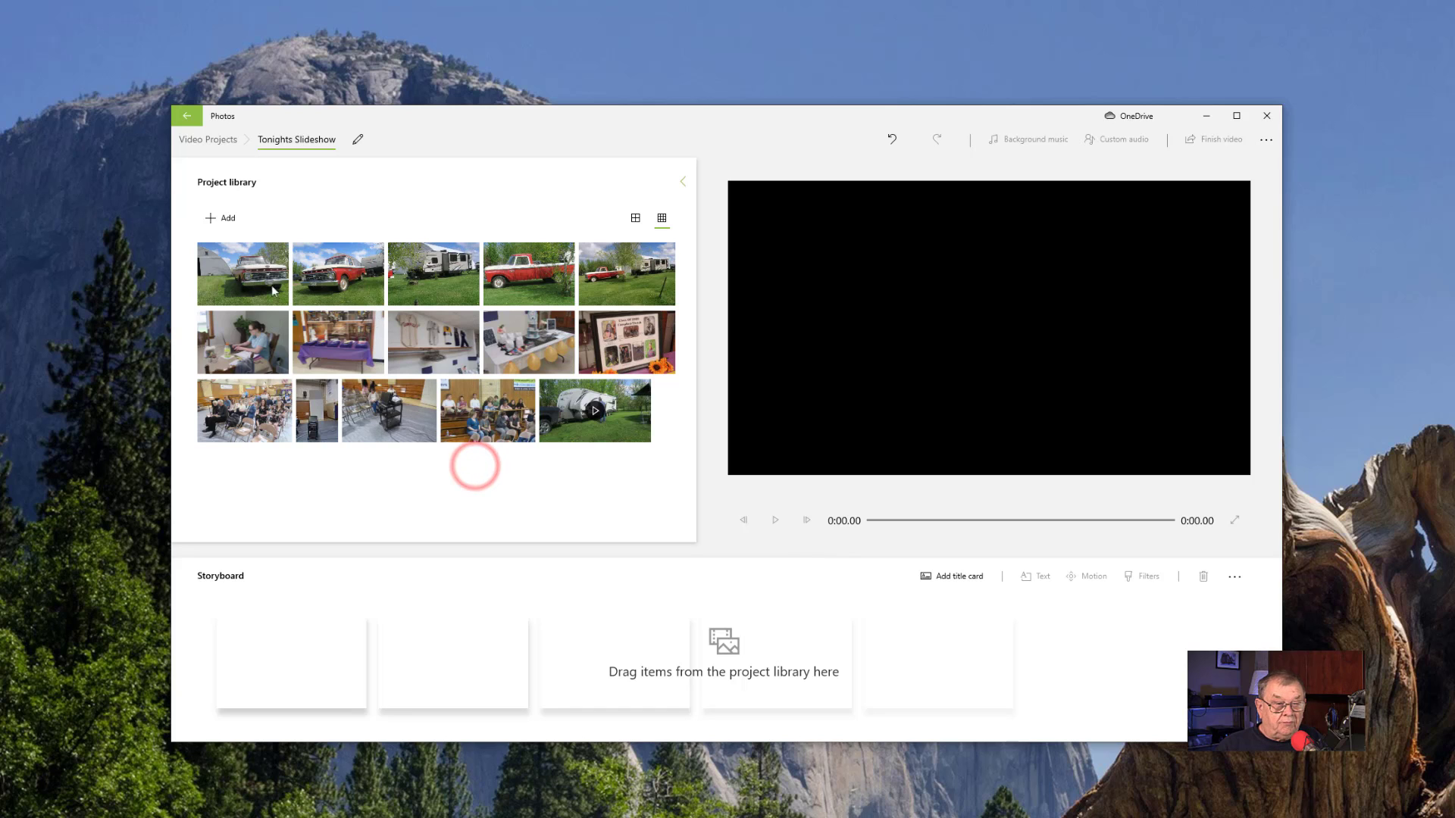
drag(258, 278, 292, 660)
drag(335, 261, 475, 674)
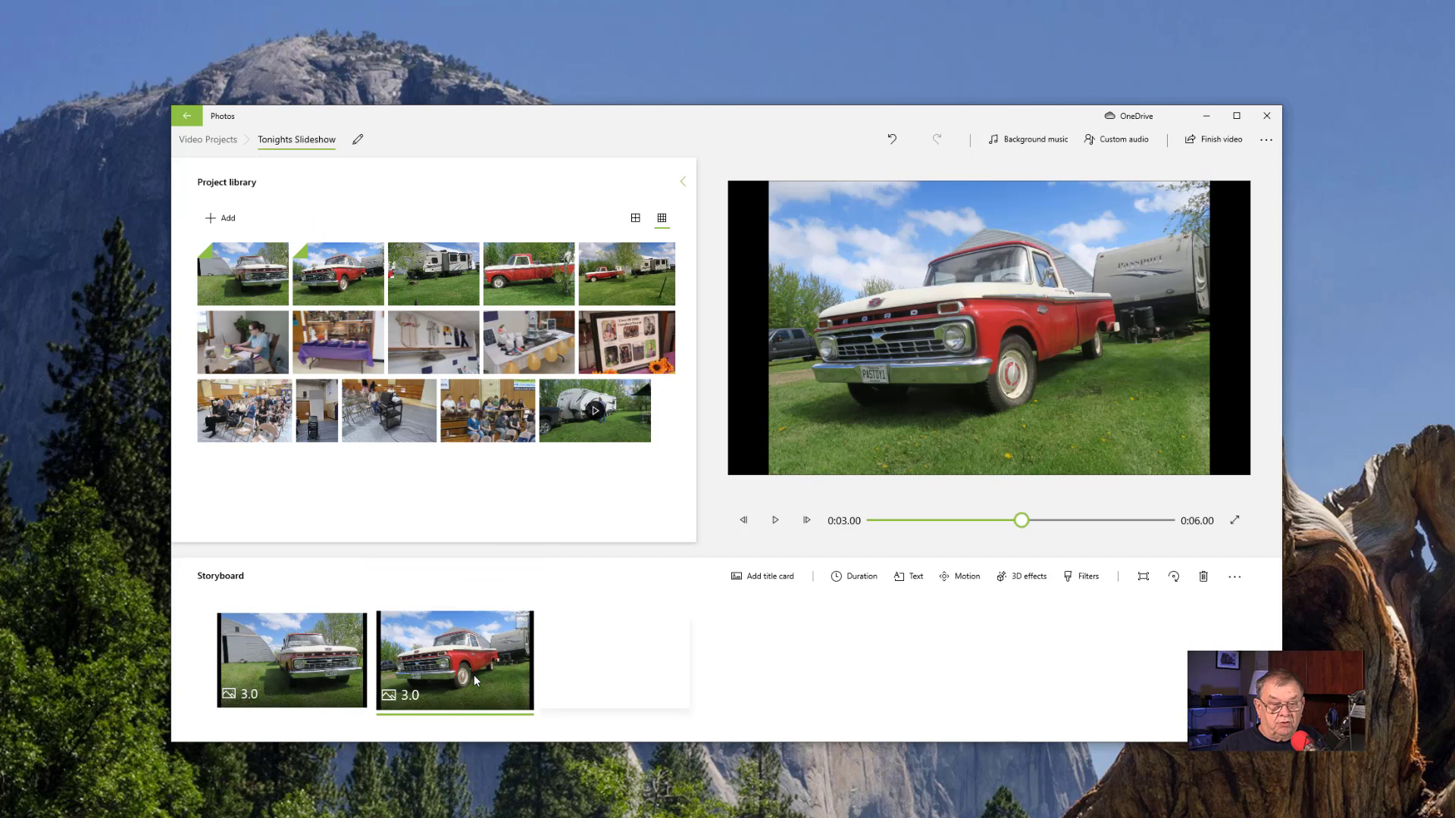
- Remove both truck photos from the storyboard while keeping them in the project library
key(Delete)
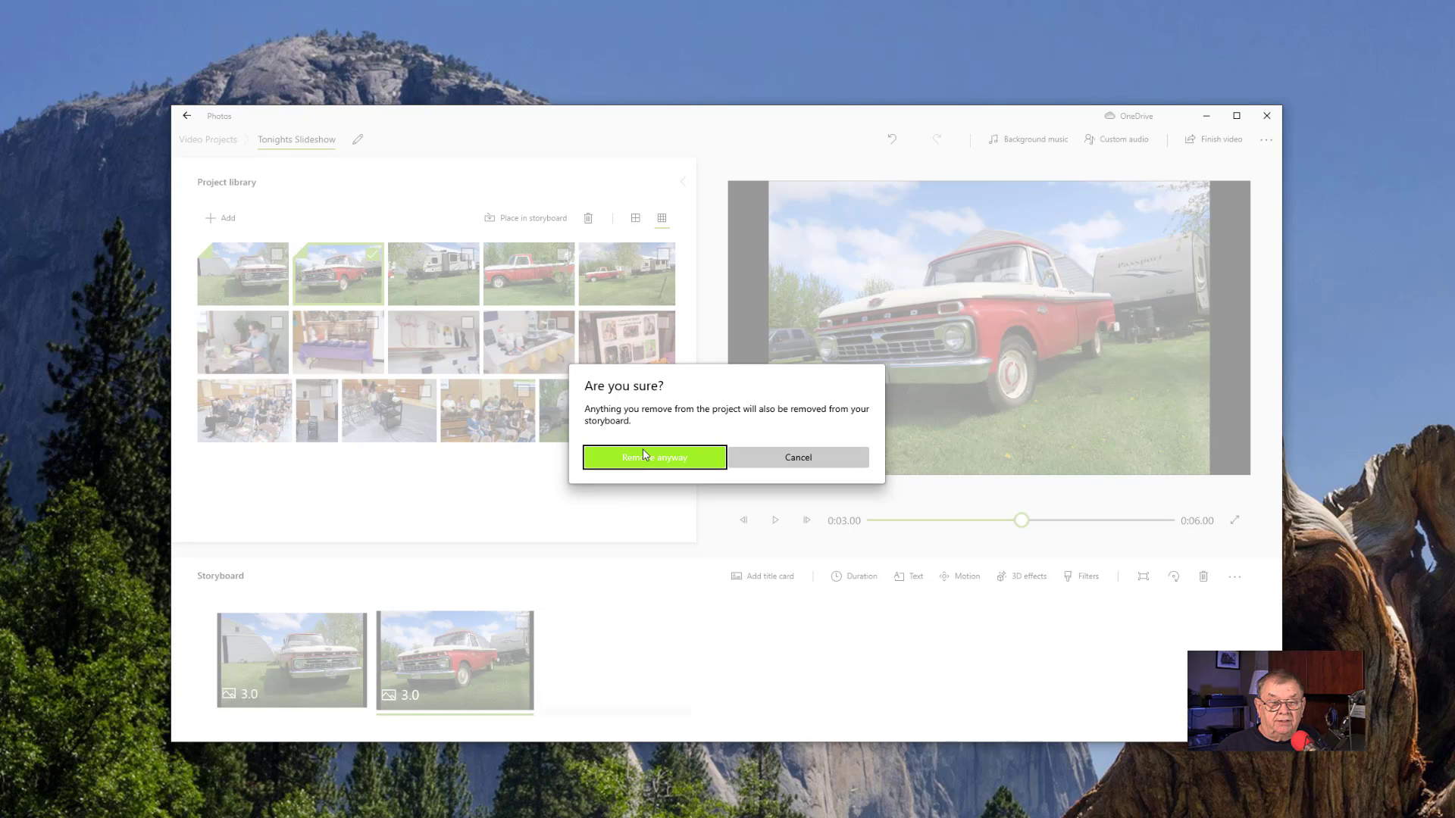
click(798, 458)
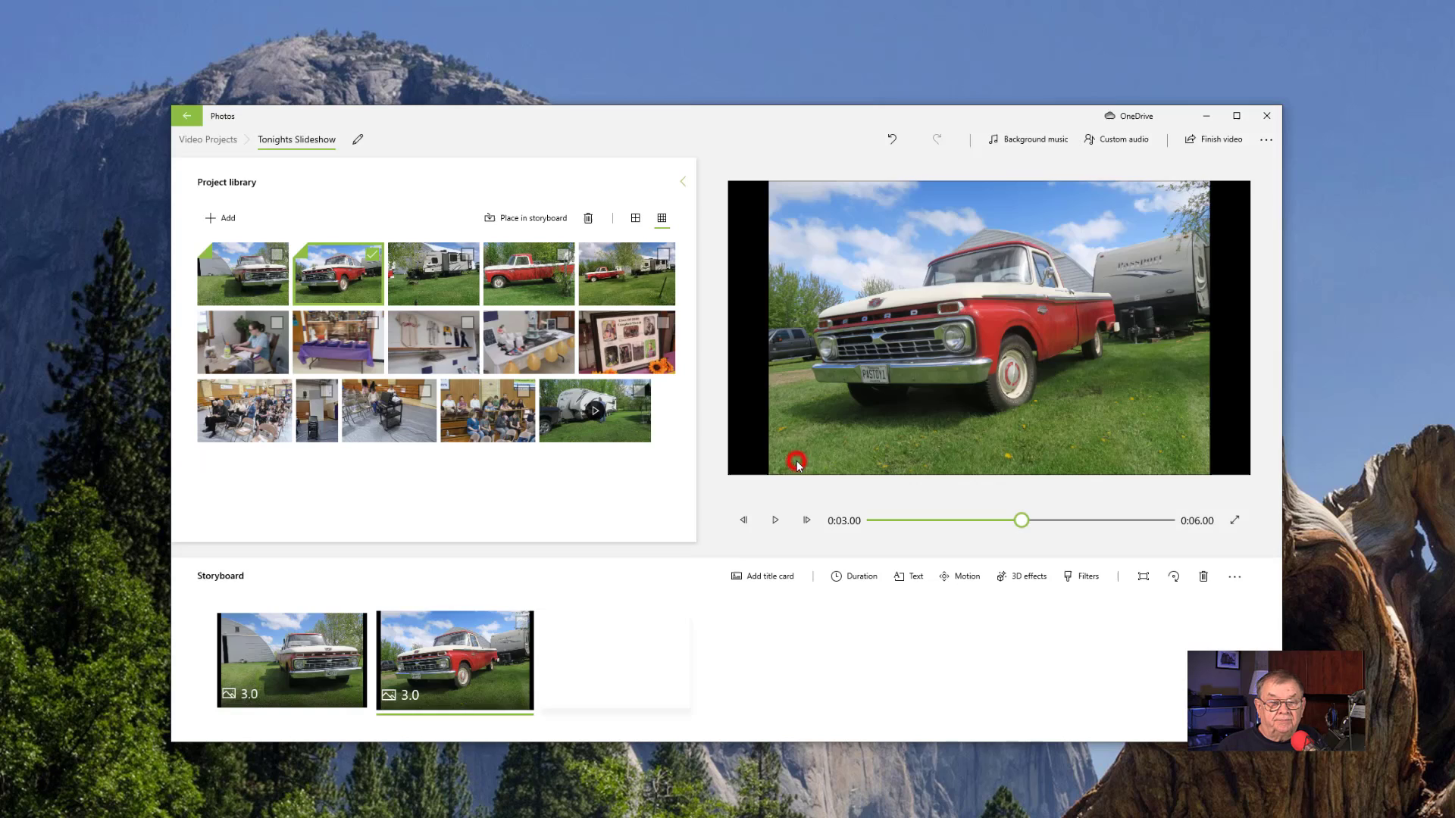
right_click(464, 646)
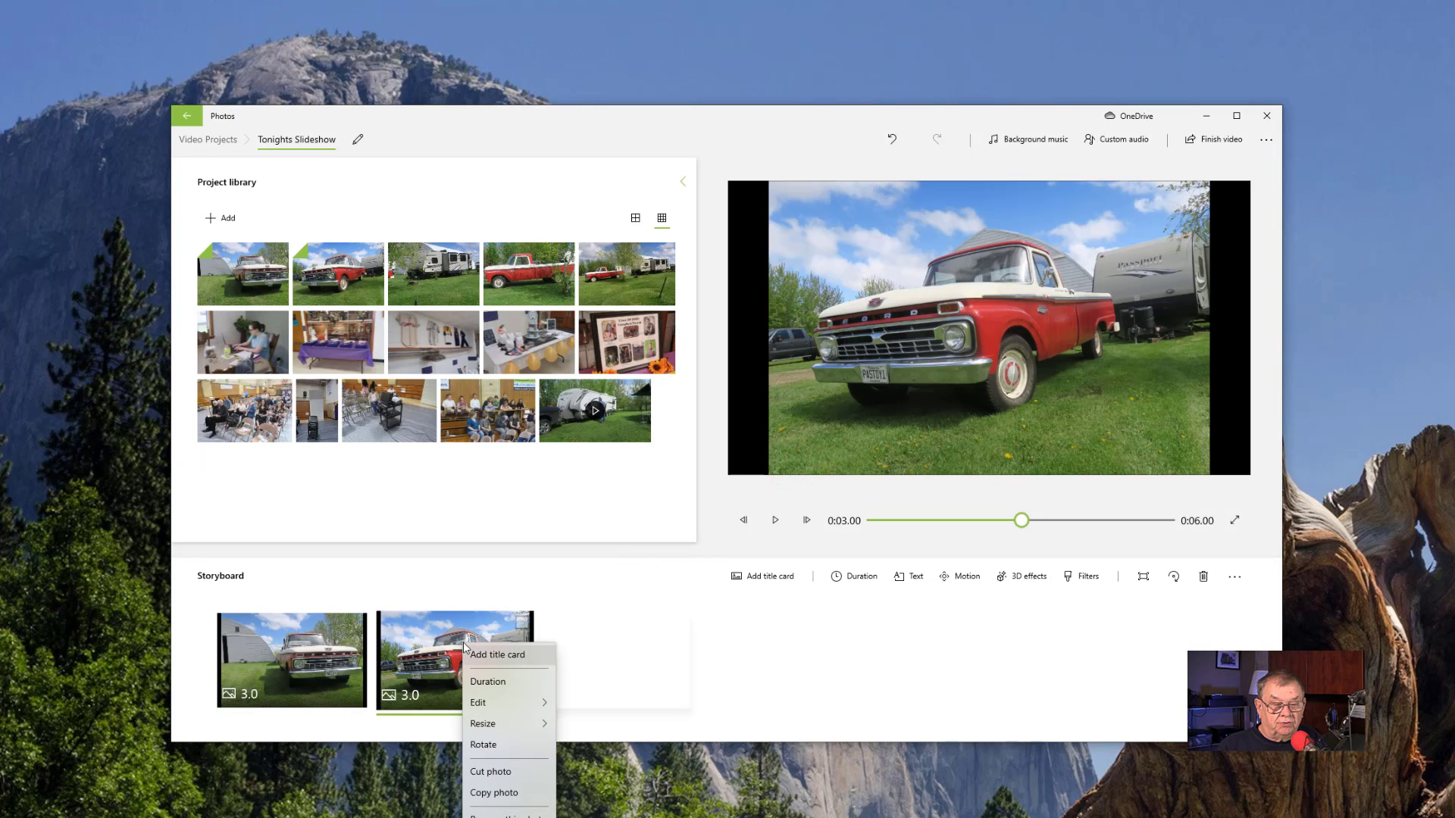
mouse_move(474, 692)
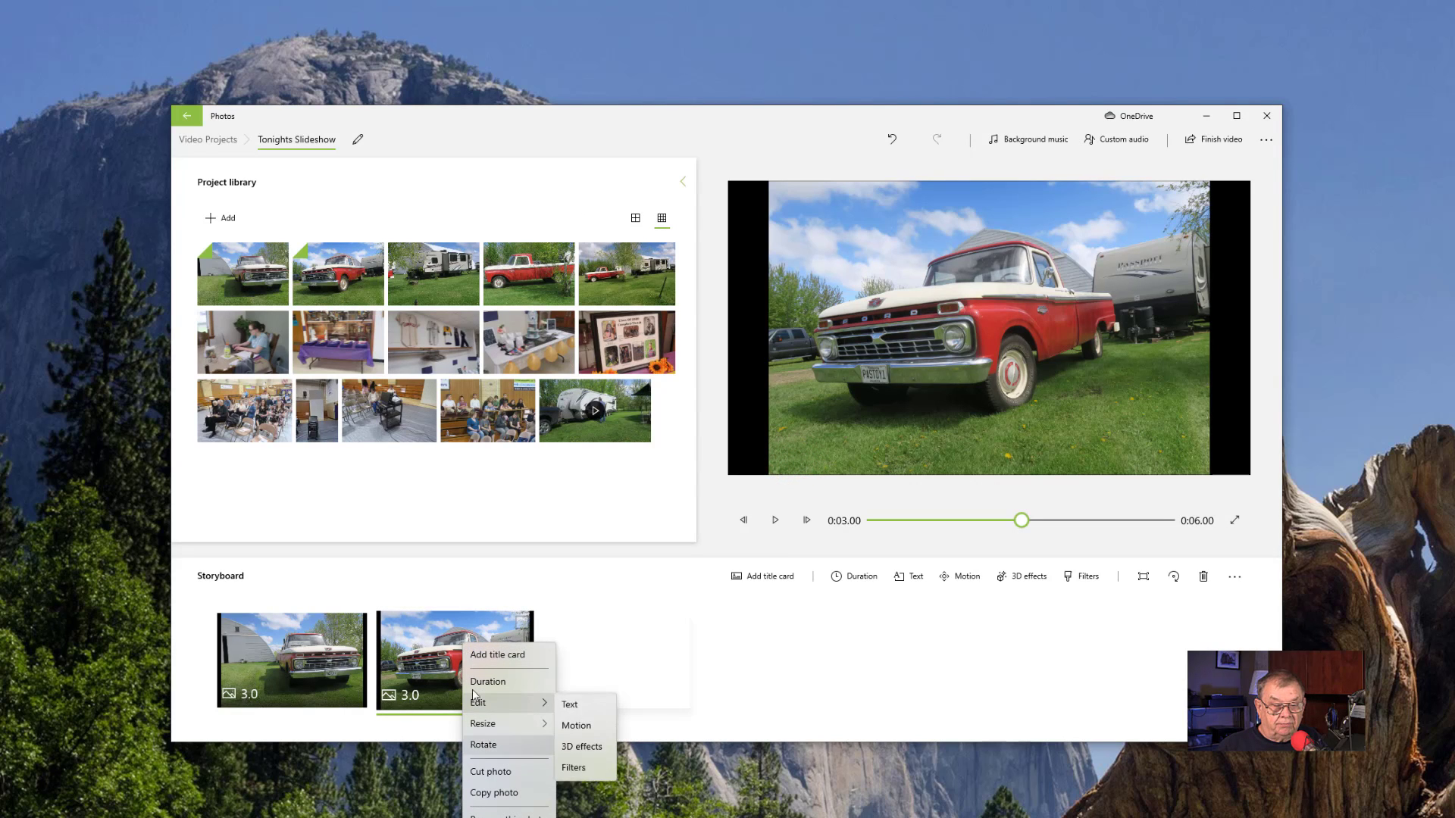
click(504, 815)
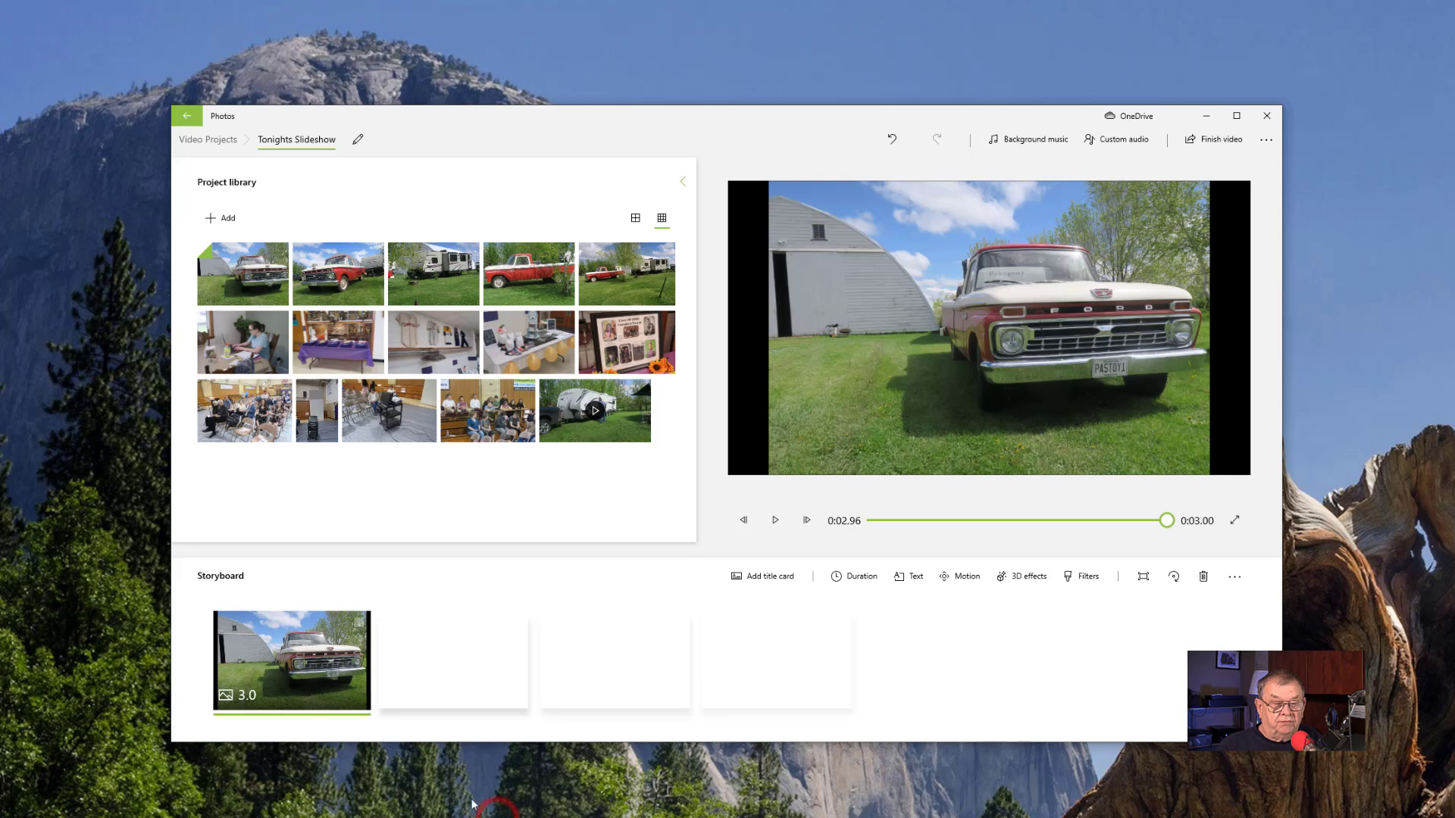
right_click(290, 667)
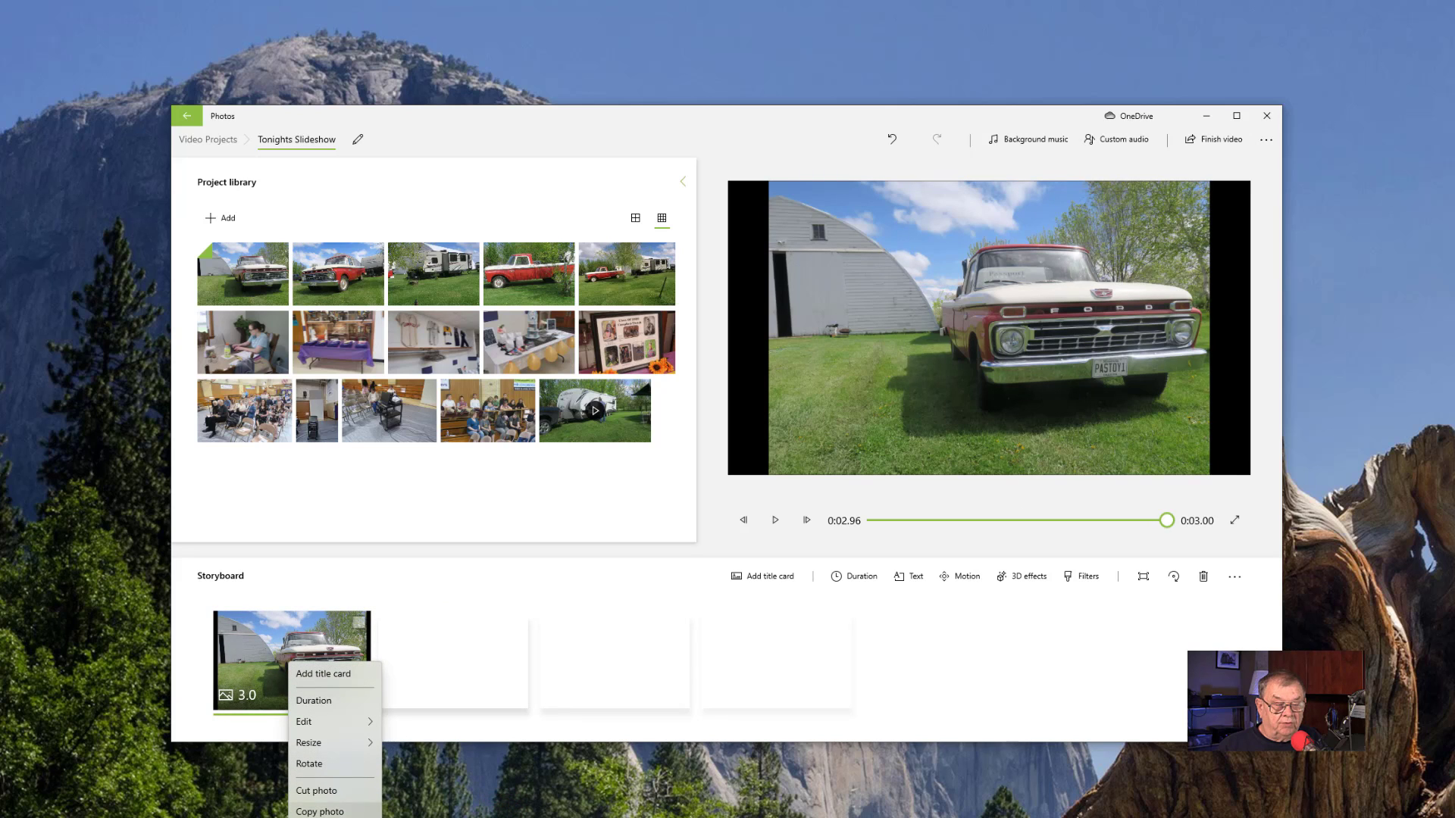
click(341, 816)
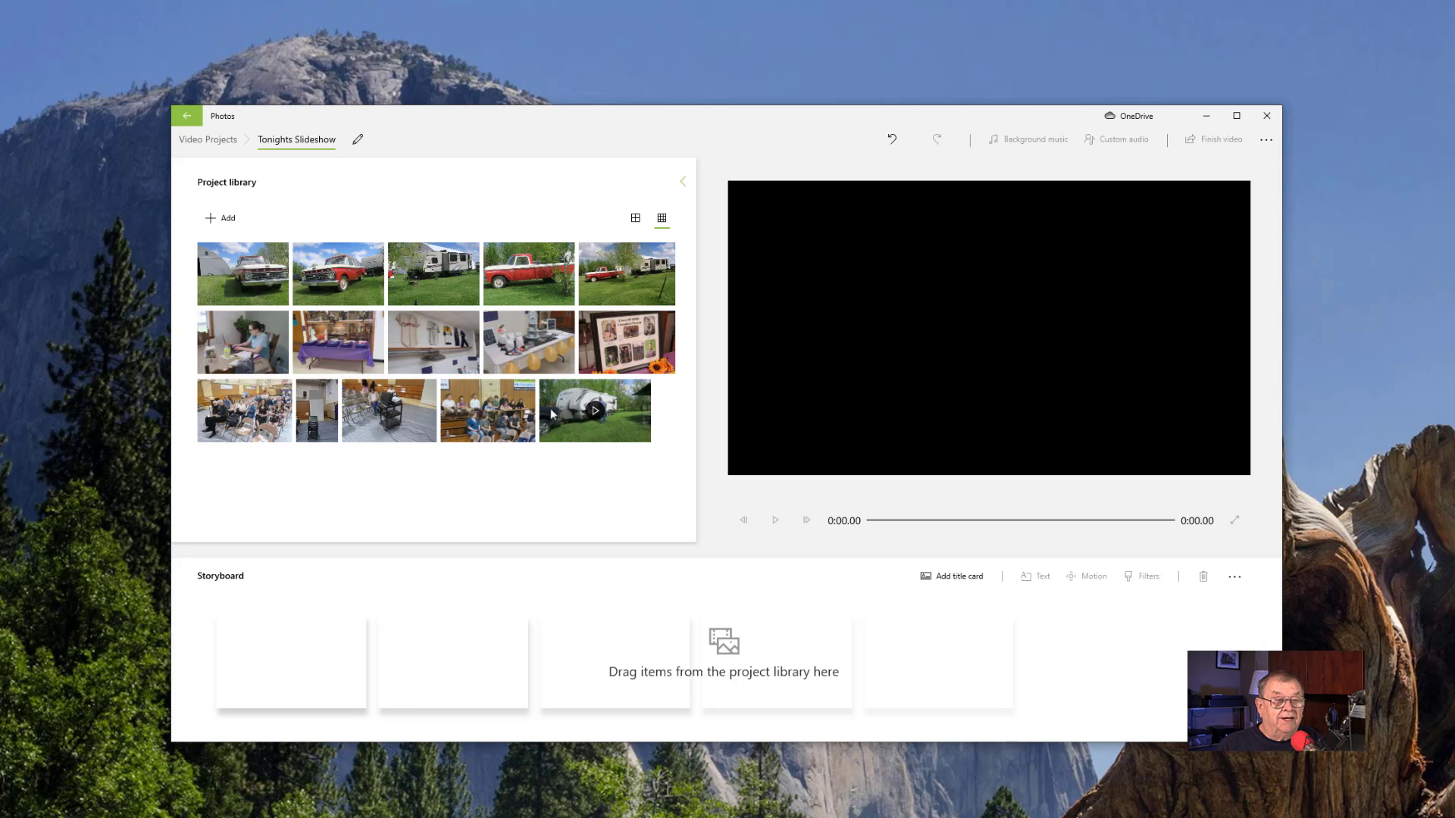
- Select every photo and the video clip in the project library and place them all in the storyboard
click(216, 257)
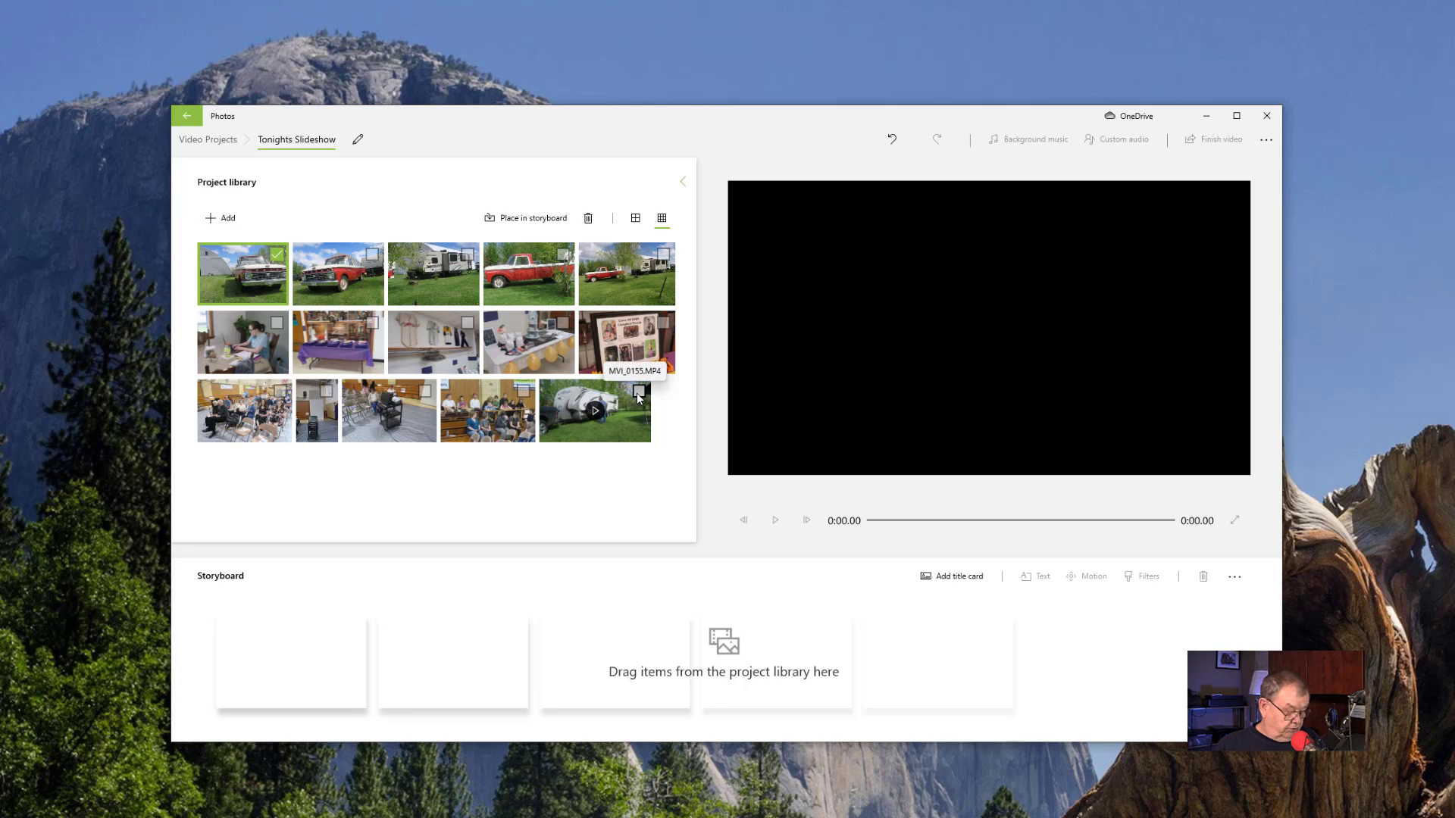
shift+click(639, 392)
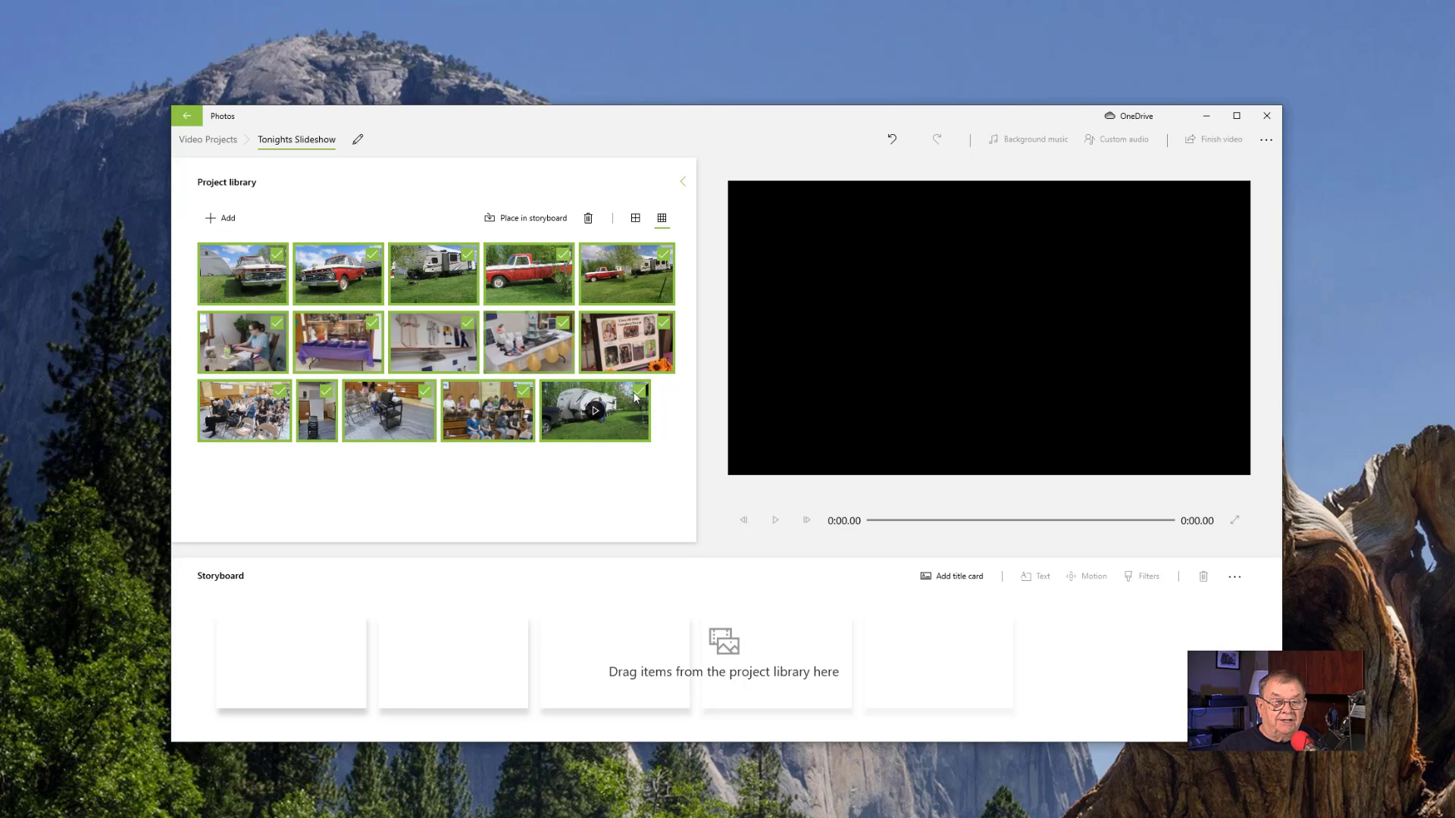
drag(262, 274, 308, 344)
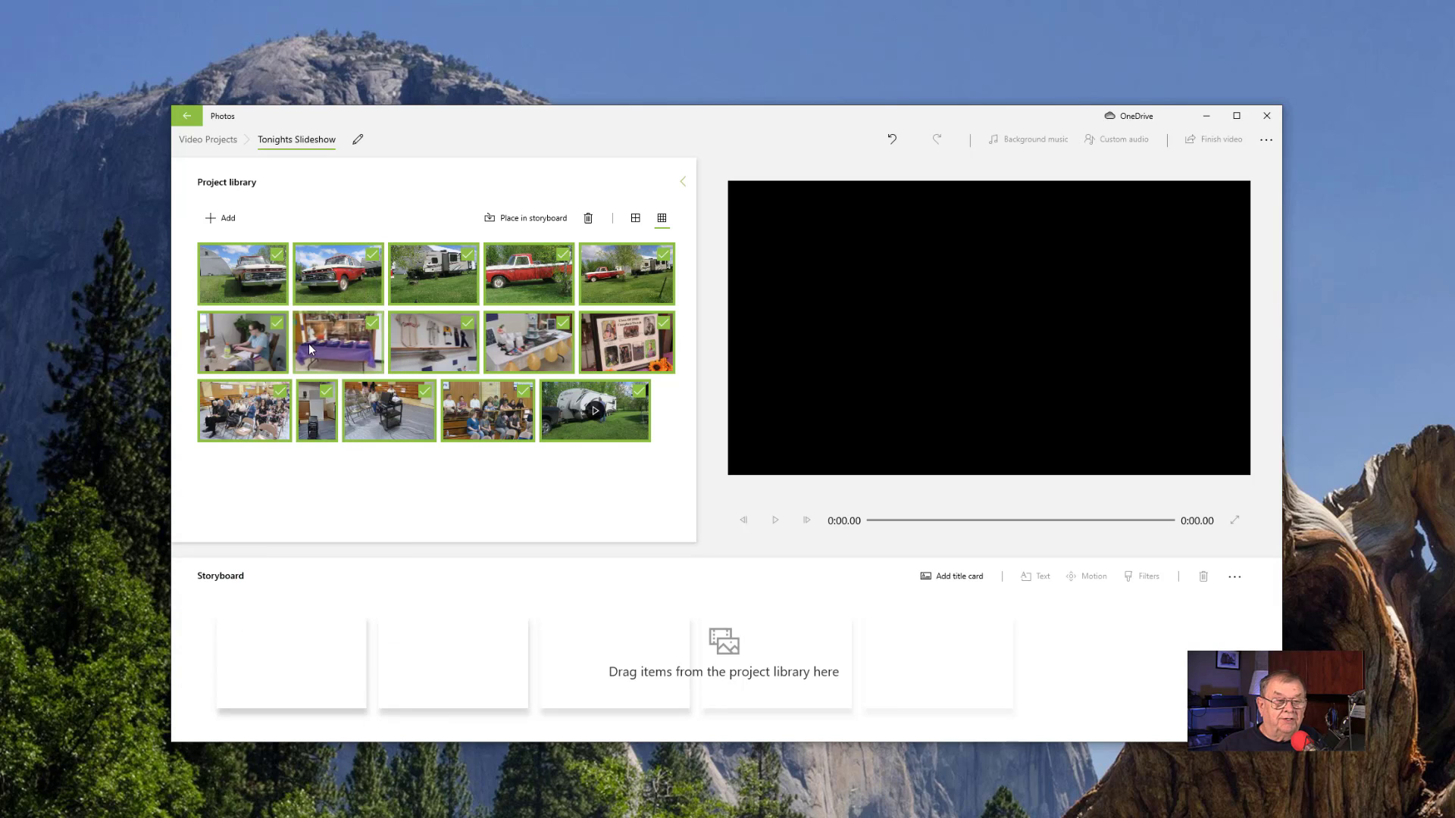
click(498, 219)
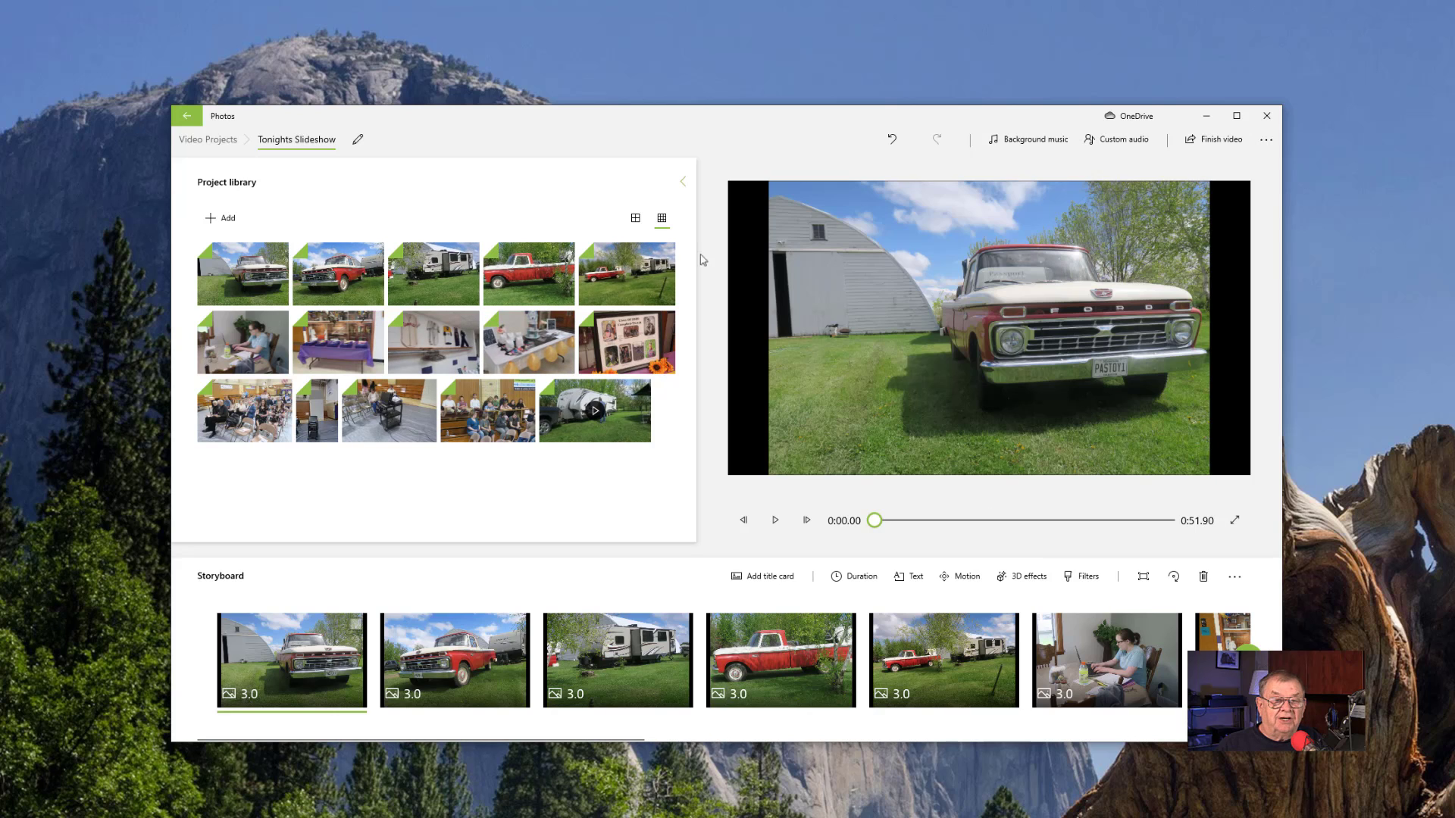
- Switch the project library to the larger thumbnail view
click(636, 220)
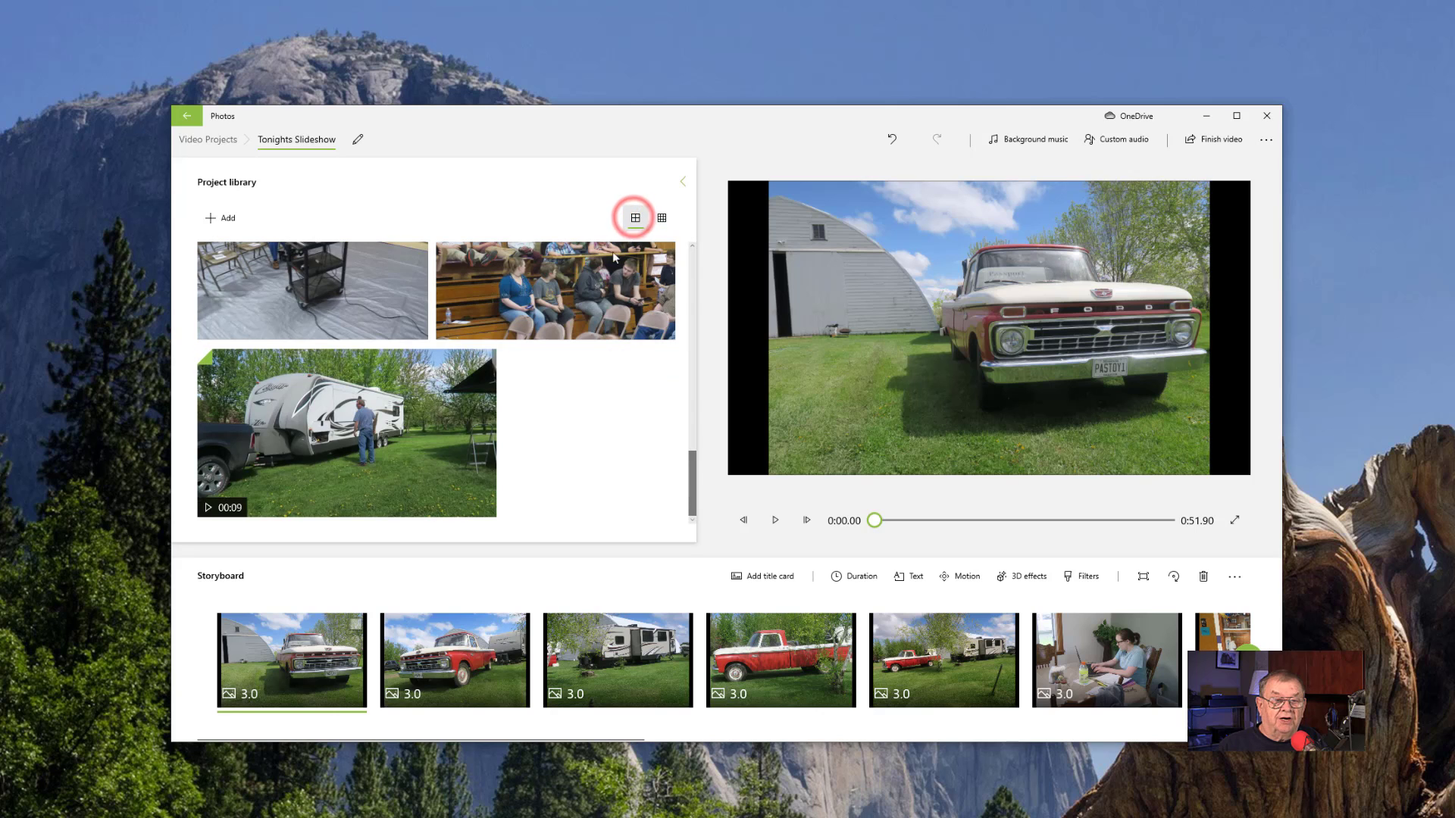
- Look through the enlarged photos in the project library and switch it back to the smaller thumbnail view
scroll(520, 415, up, 10)
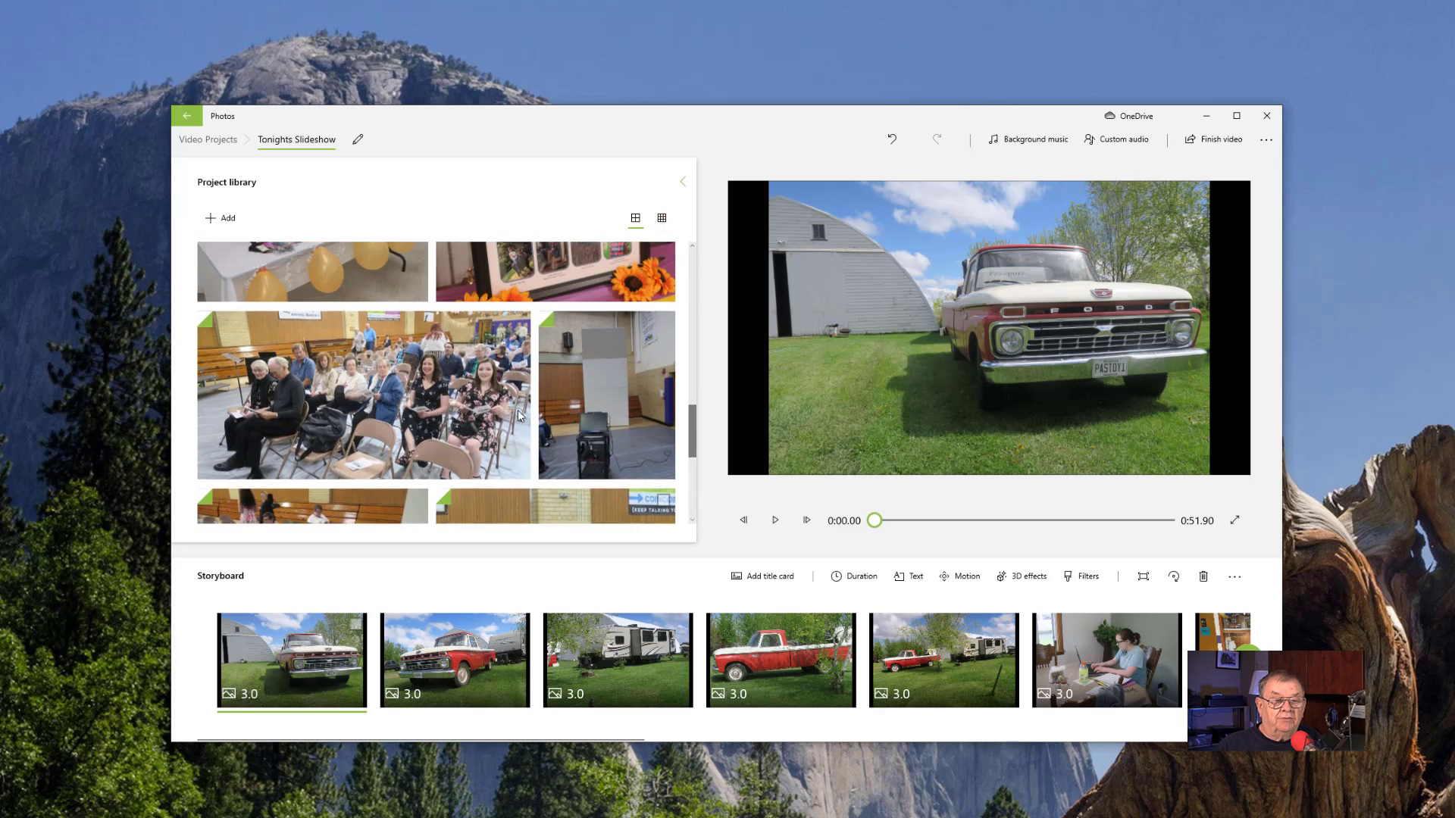
scroll(516, 411, up, 10)
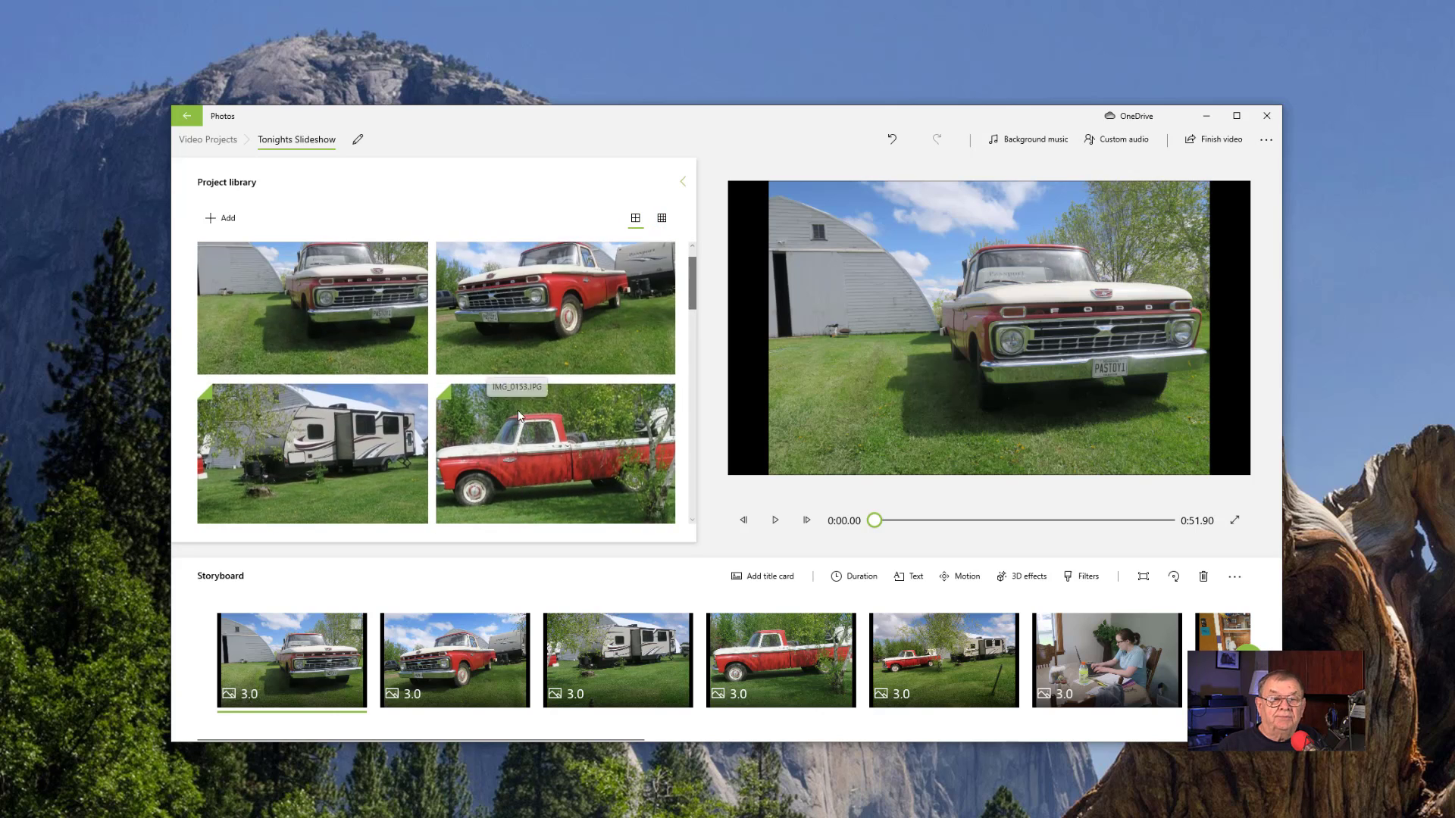
scroll(517, 411, down, 3)
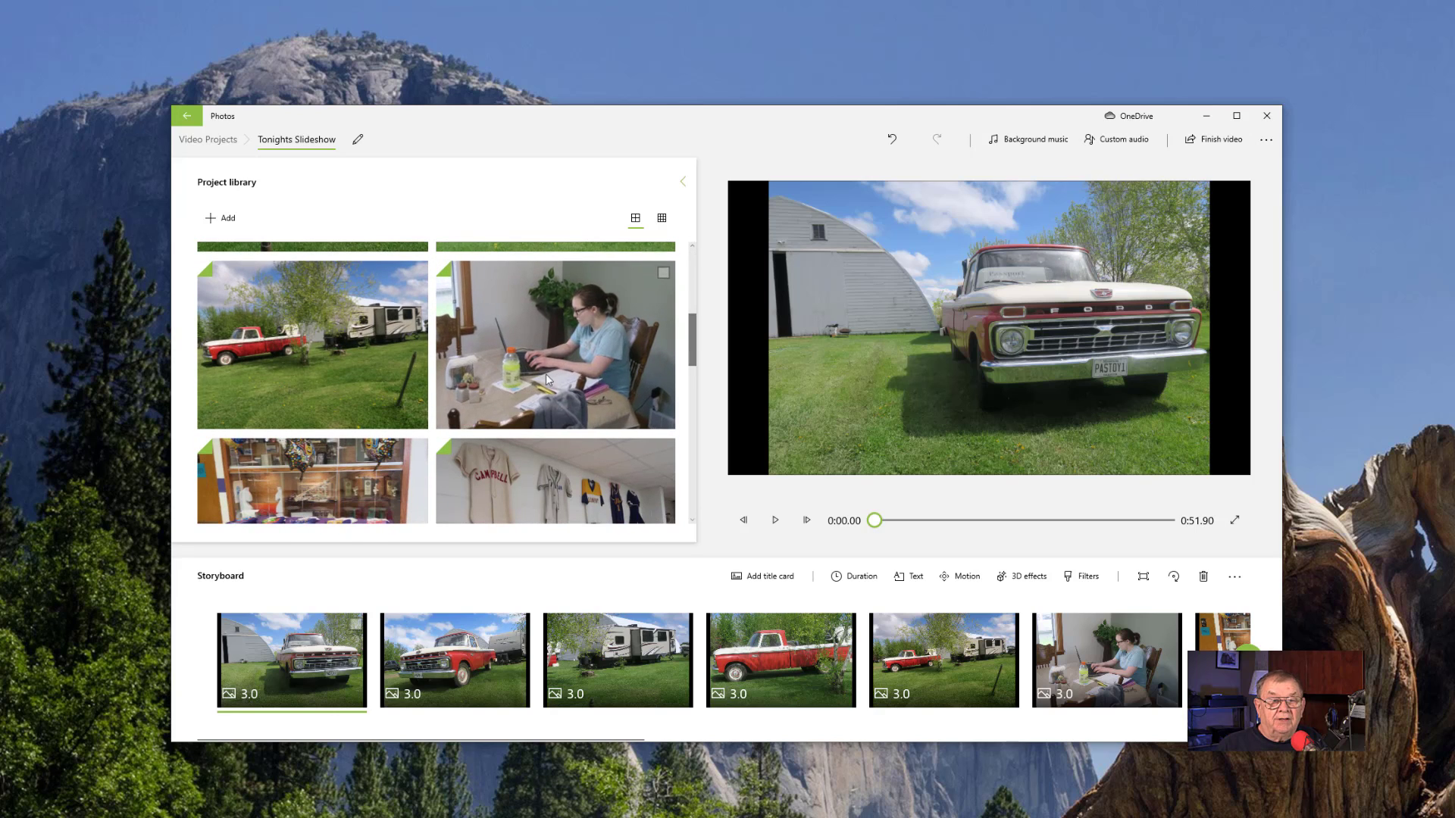
click(663, 220)
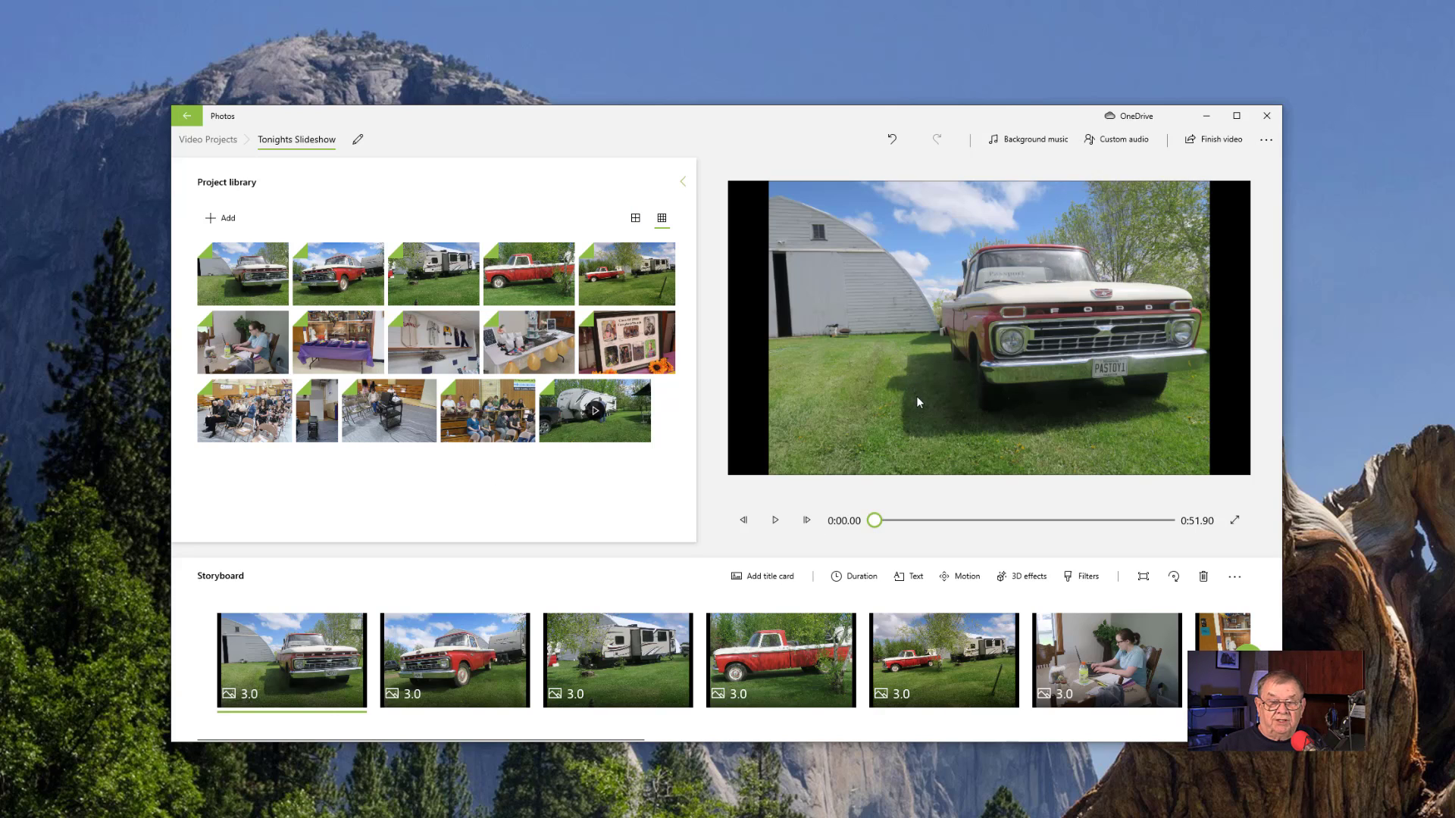
- Play the first few seconds of the slideshow preview, pause it, and return to the start of the storyboard
click(775, 521)
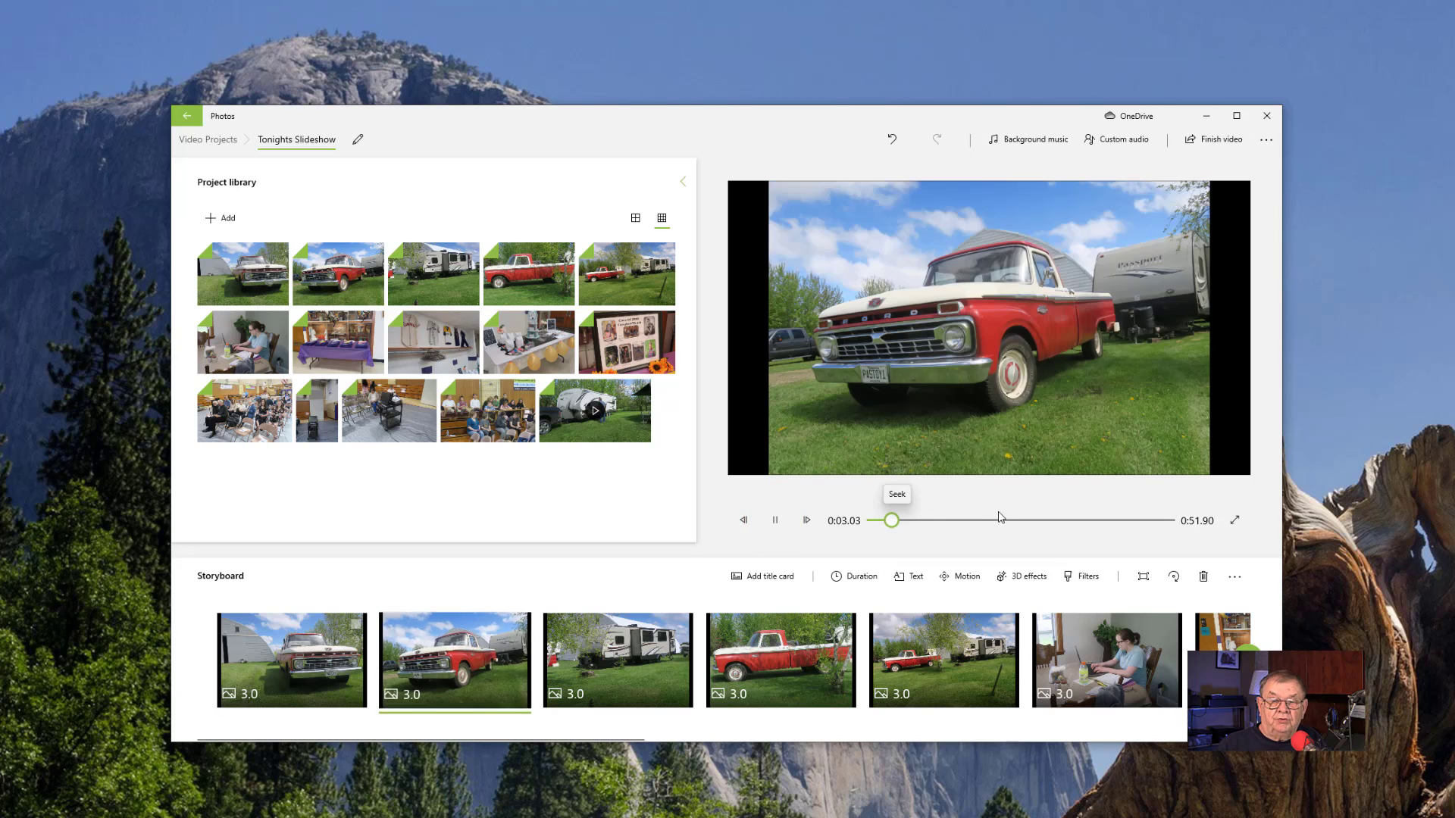
click(778, 520)
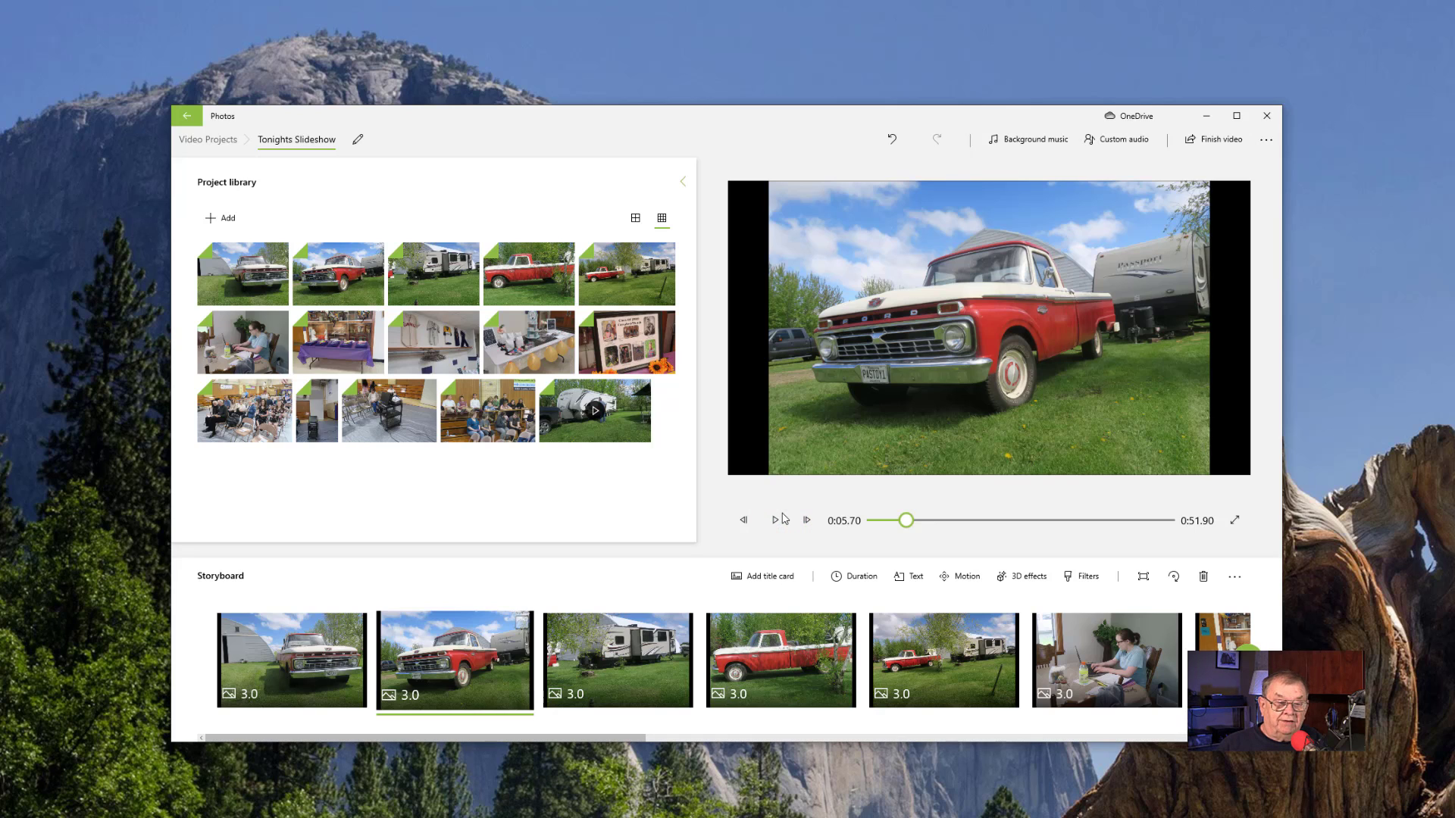
scroll(278, 657, down, 5)
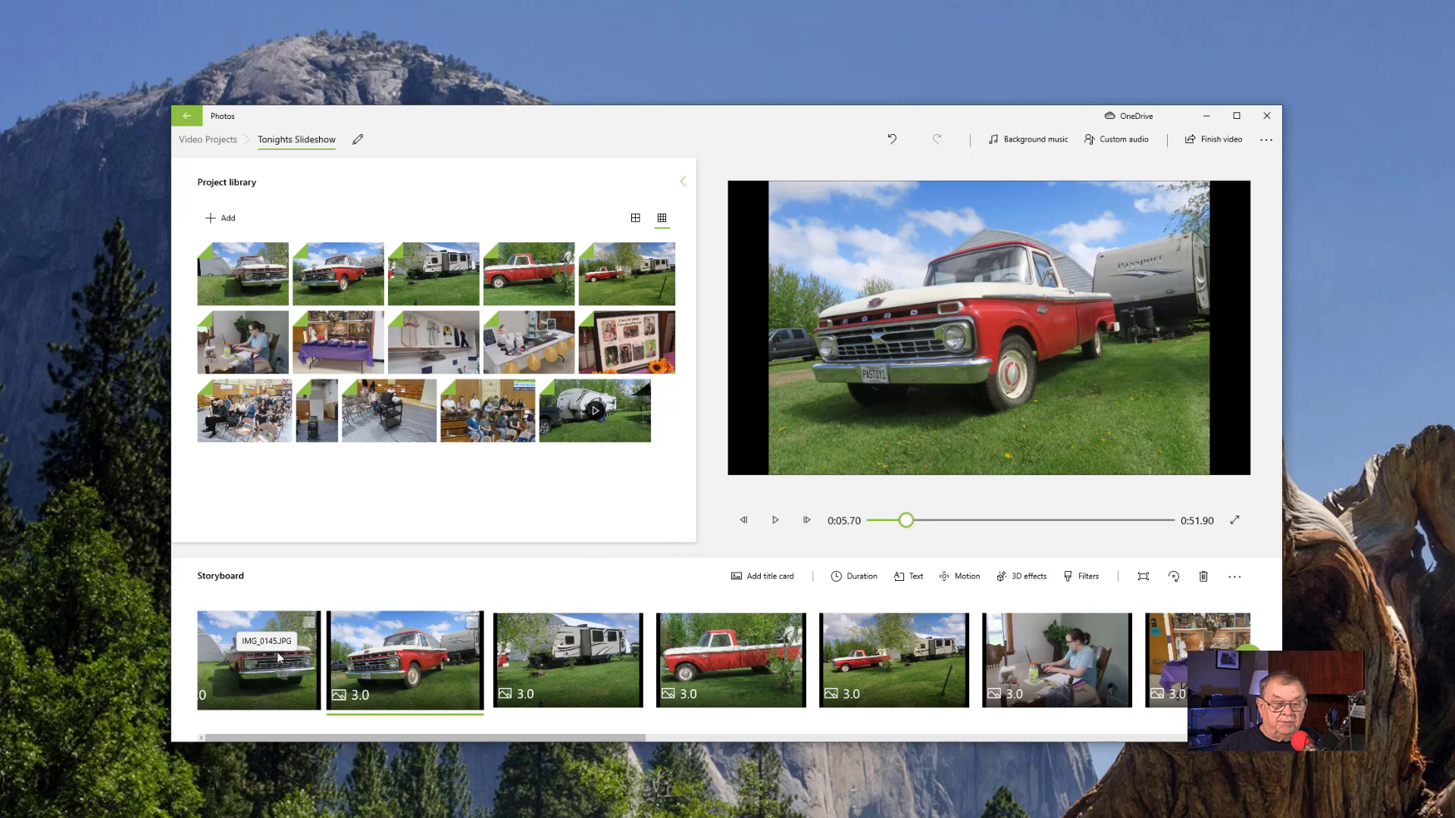
scroll(278, 658, up, 5)
scroll(278, 658, up, 1)
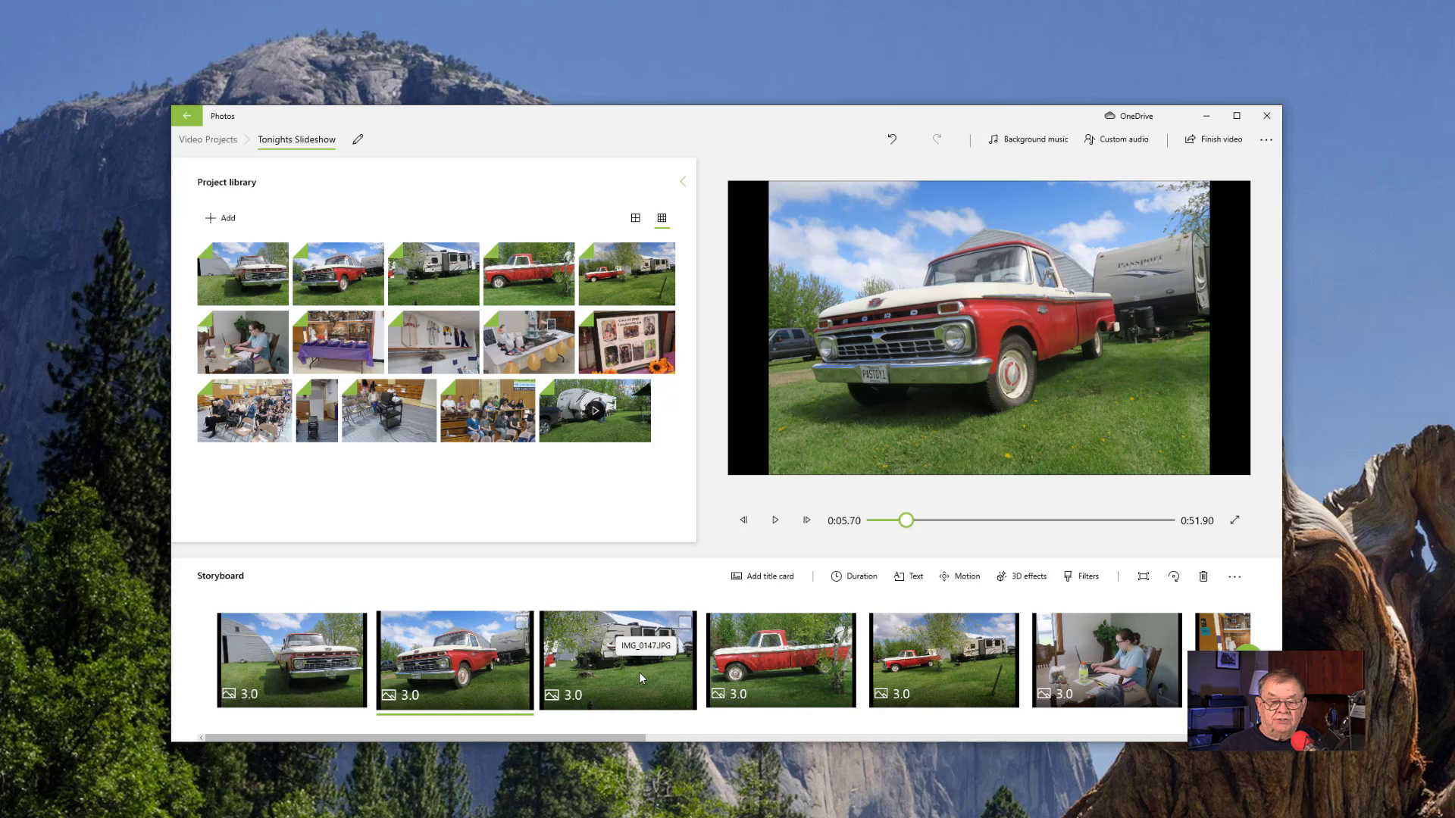
- Select all photos in the storyboard, leaving out the video clip, and set their duration to 5 sec
click(243, 642)
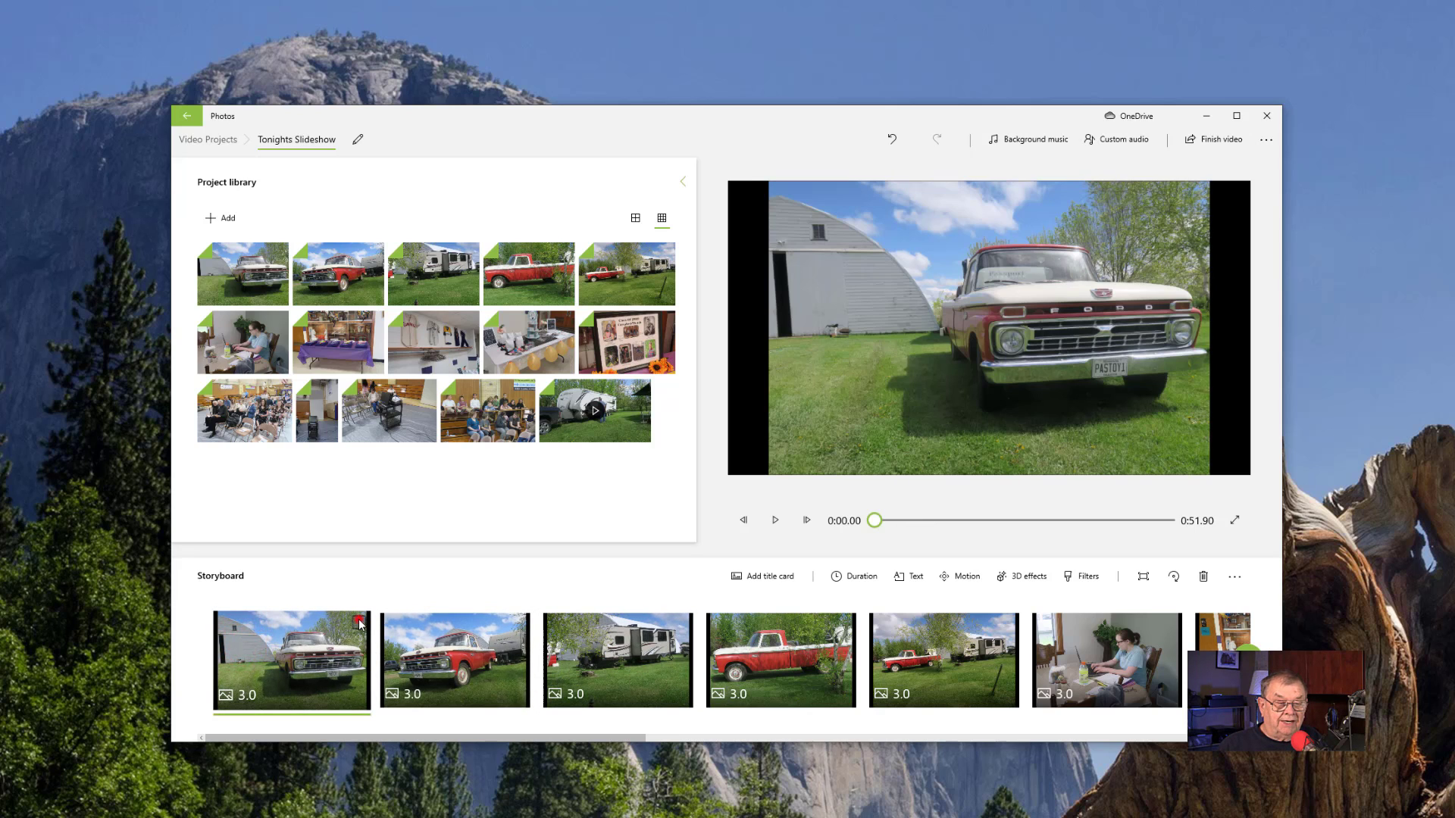
click(360, 623)
drag(321, 733, 1182, 651)
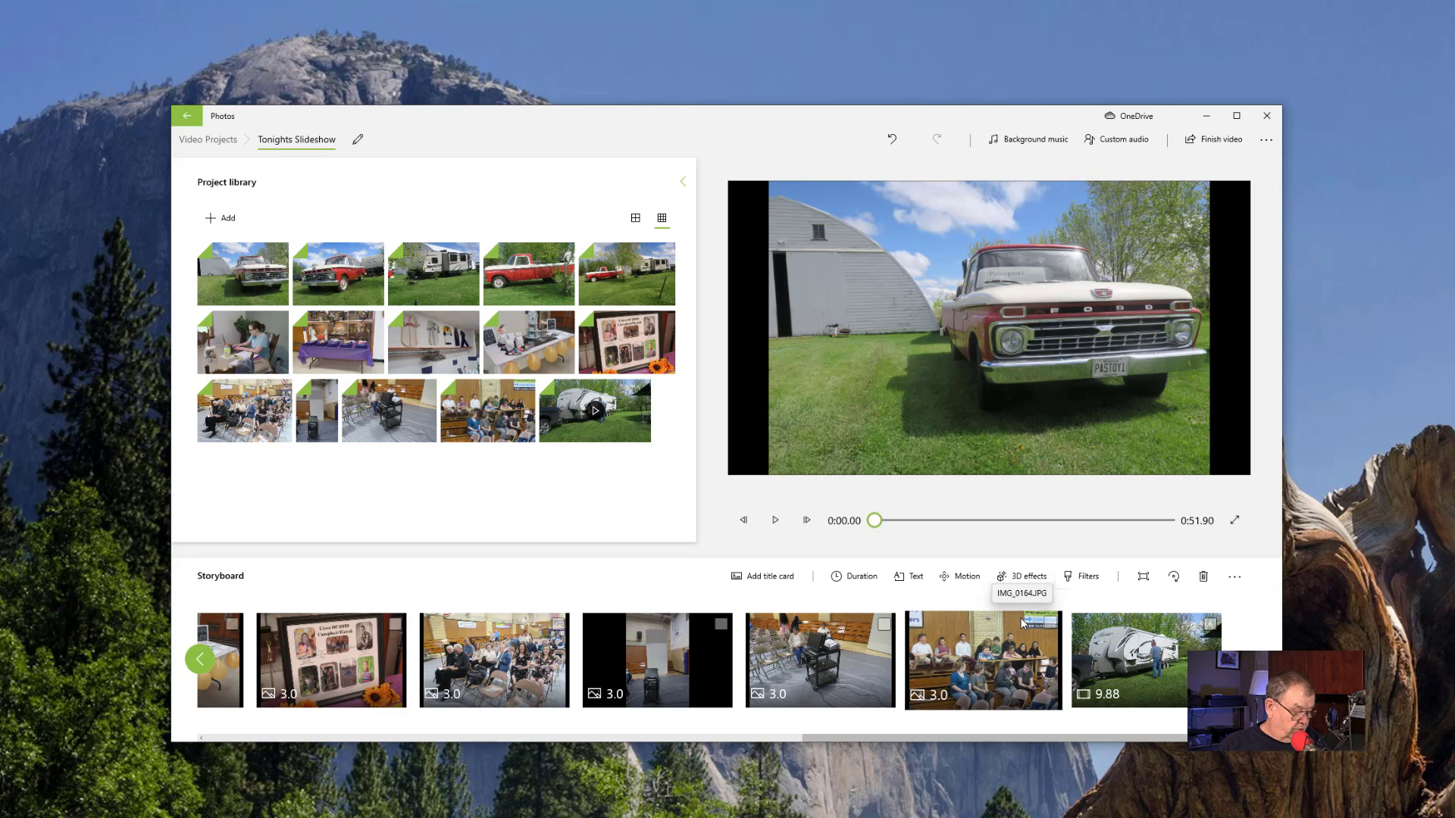
click(1050, 623)
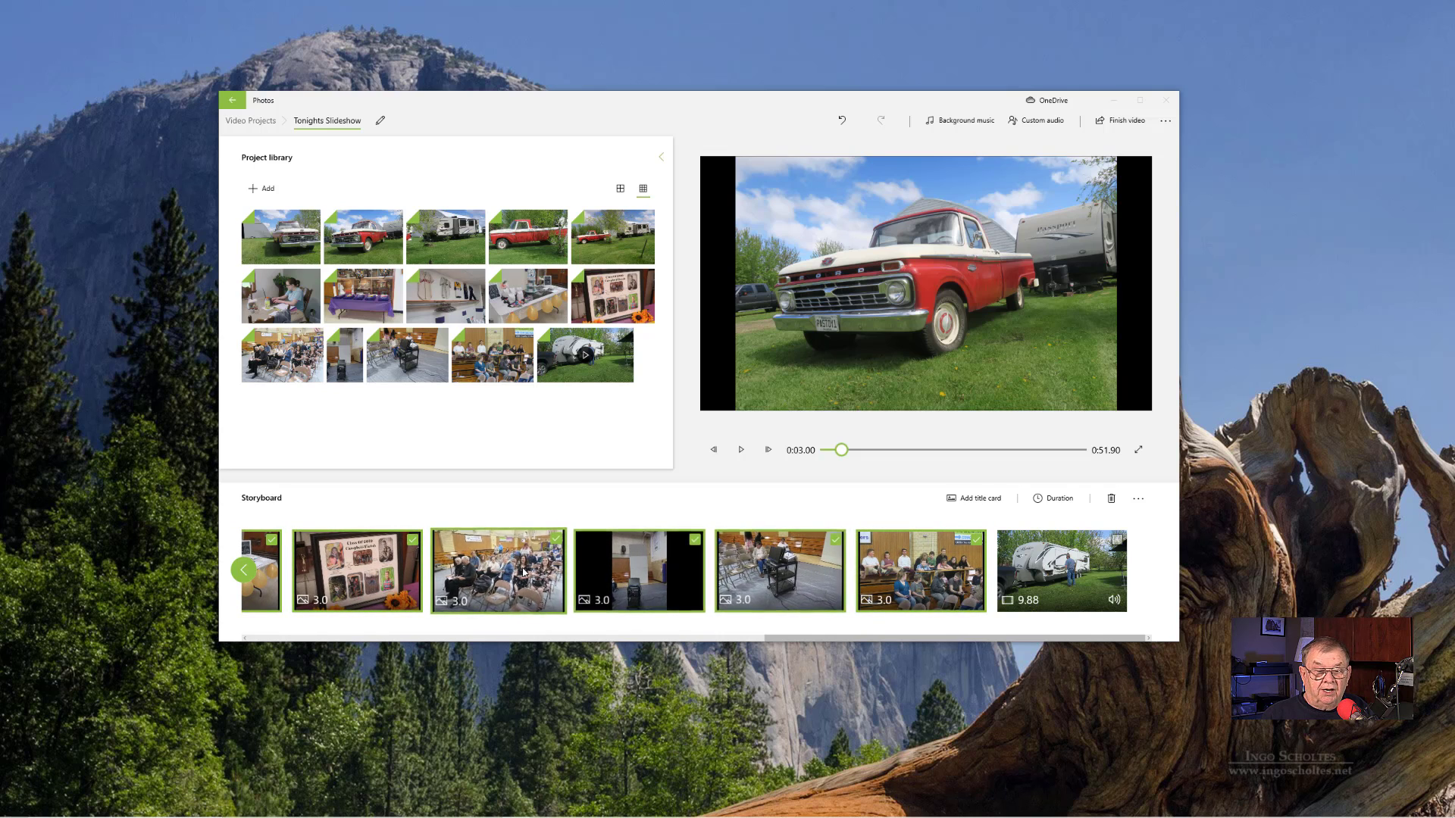
right_click(485, 592)
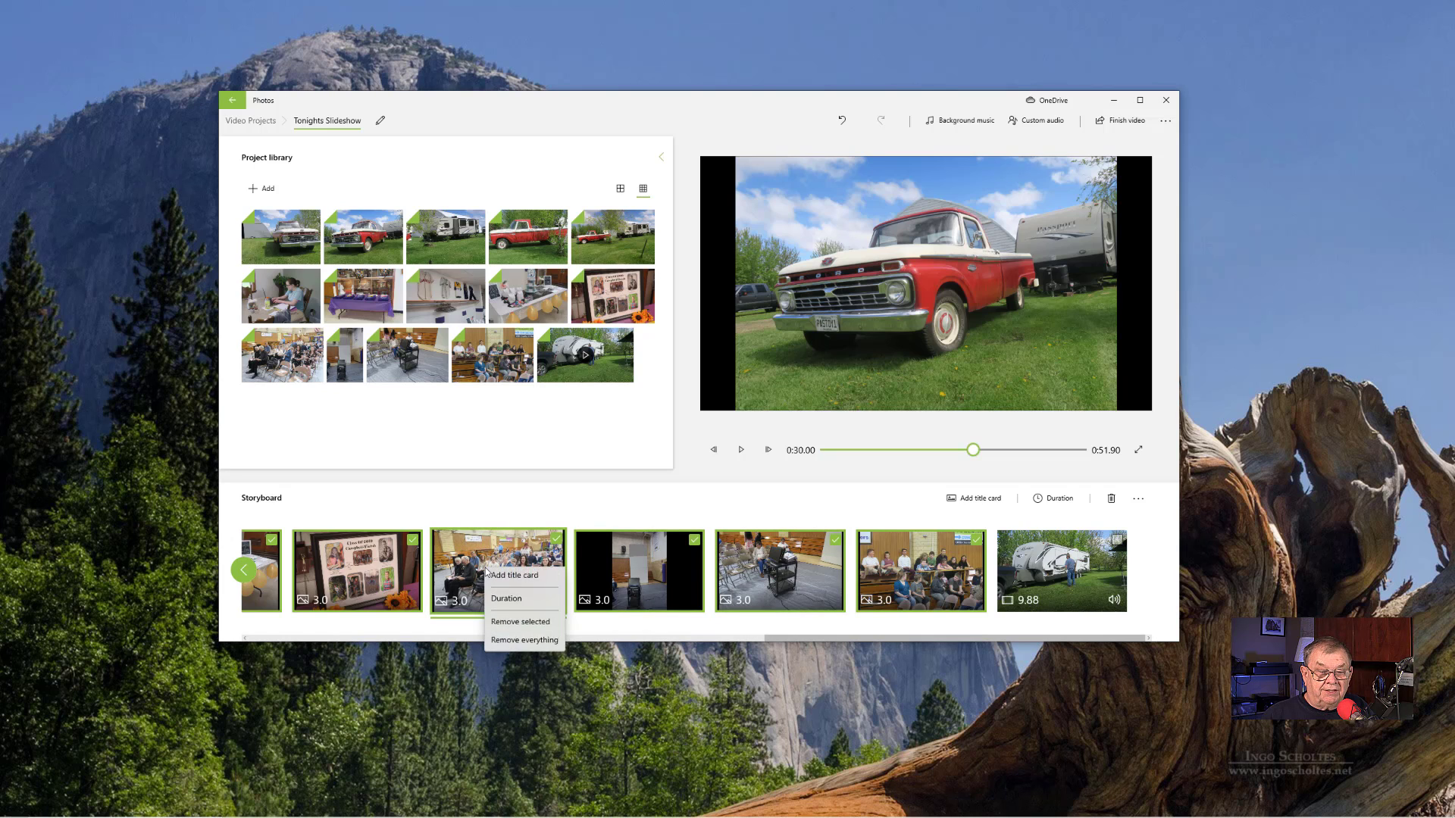
click(506, 602)
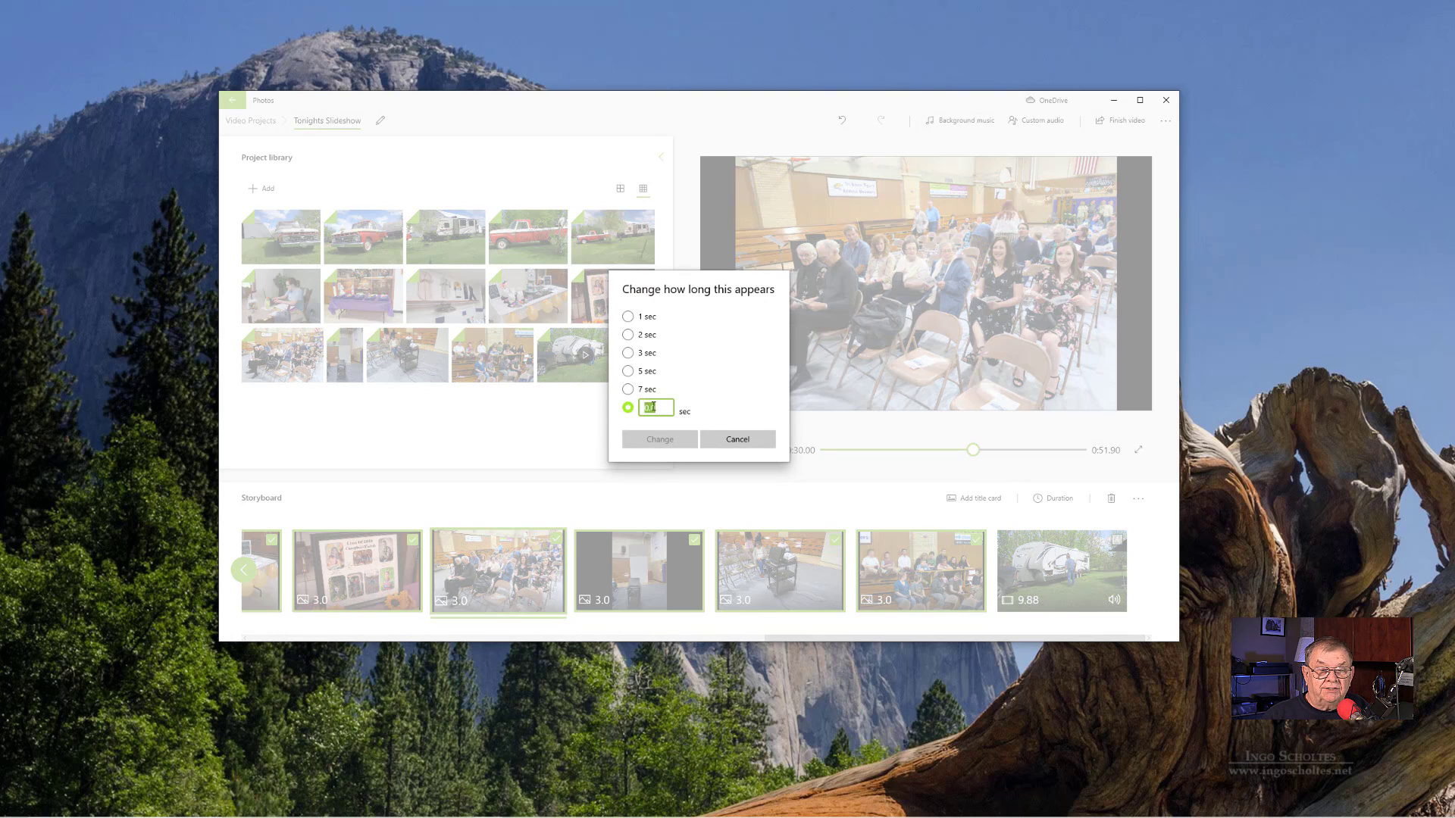
click(627, 371)
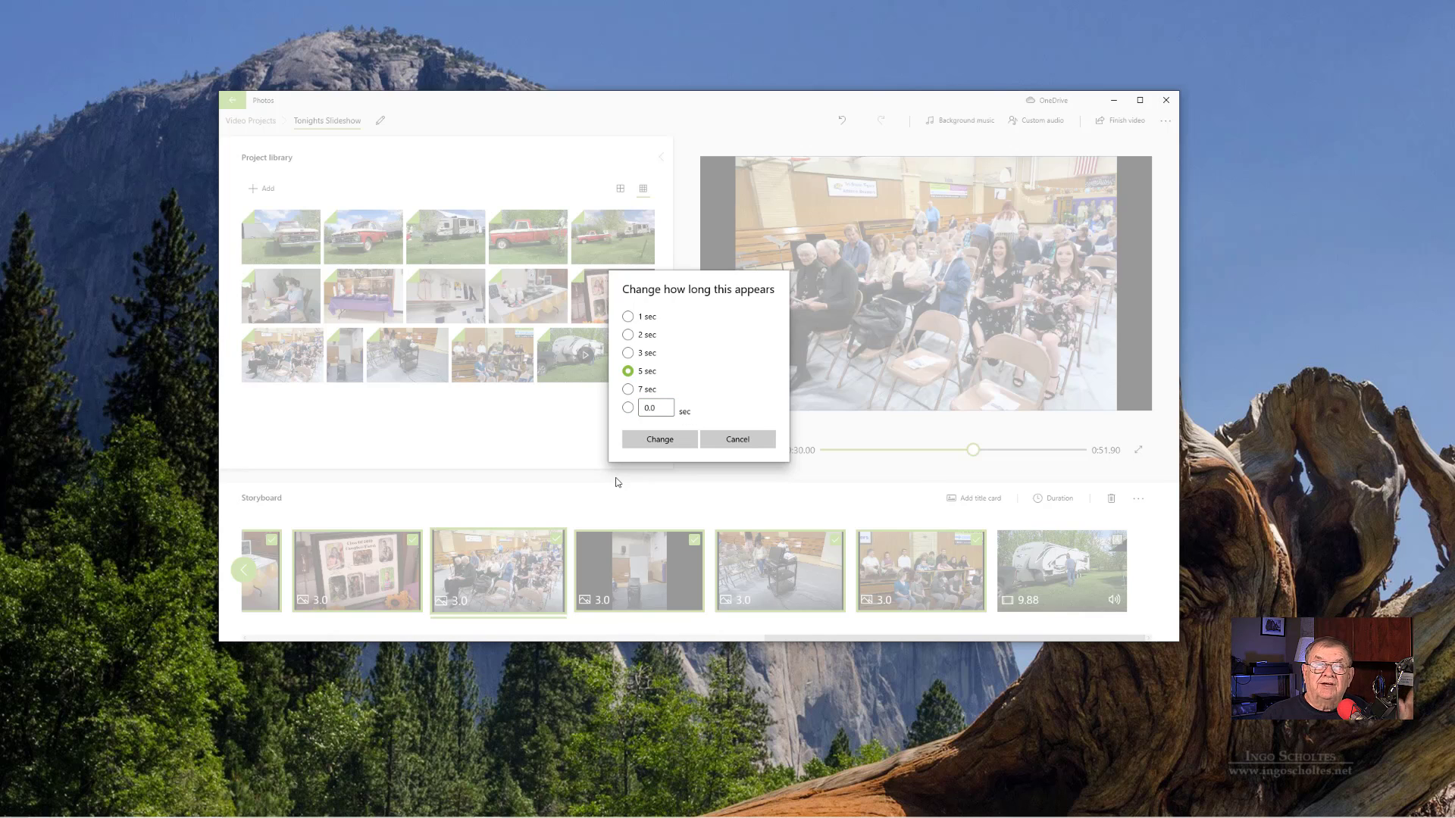
click(659, 439)
- Add a title card before the seated audience photo and set the card's background to Default blue
click(879, 615)
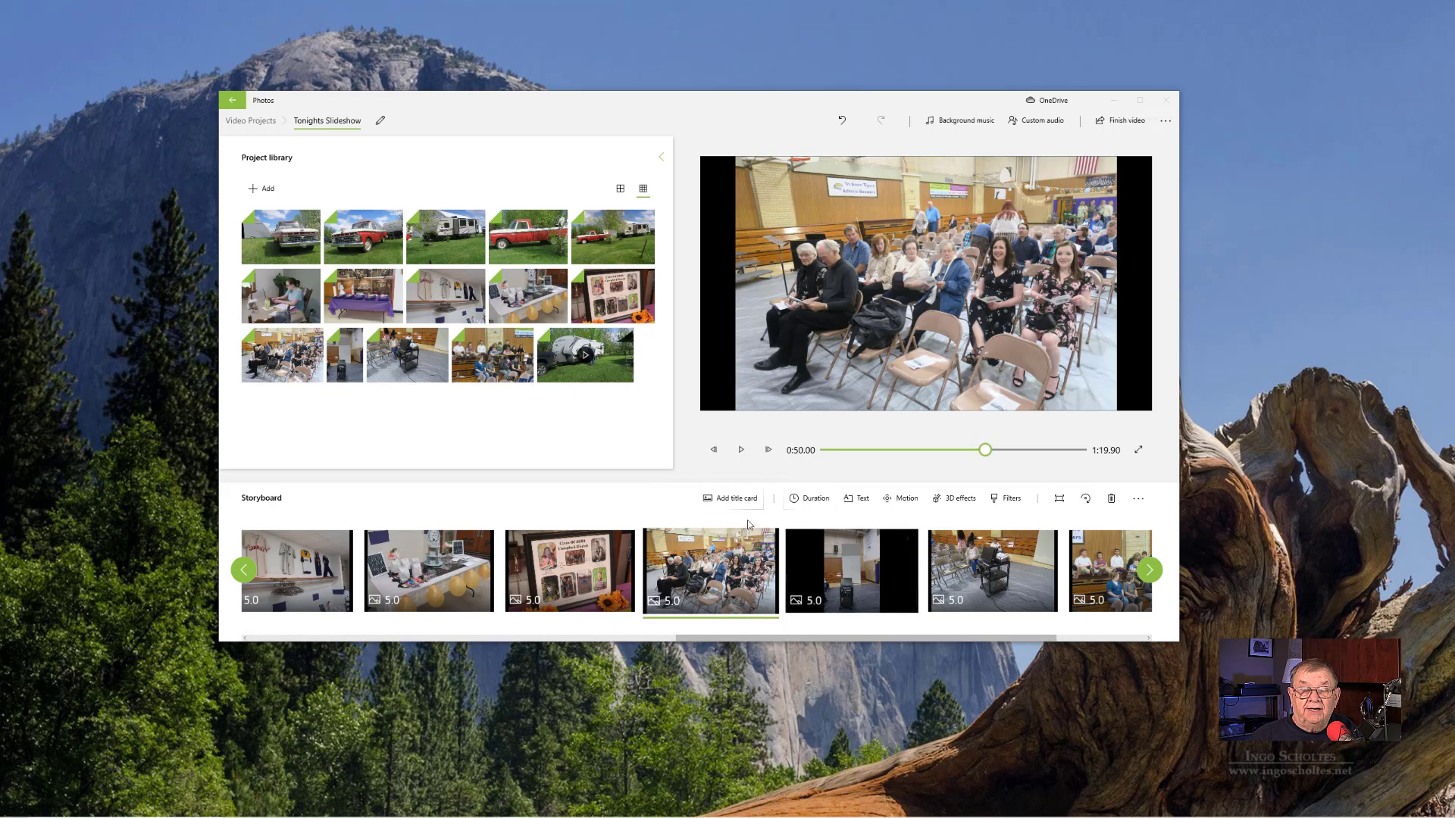
click(733, 499)
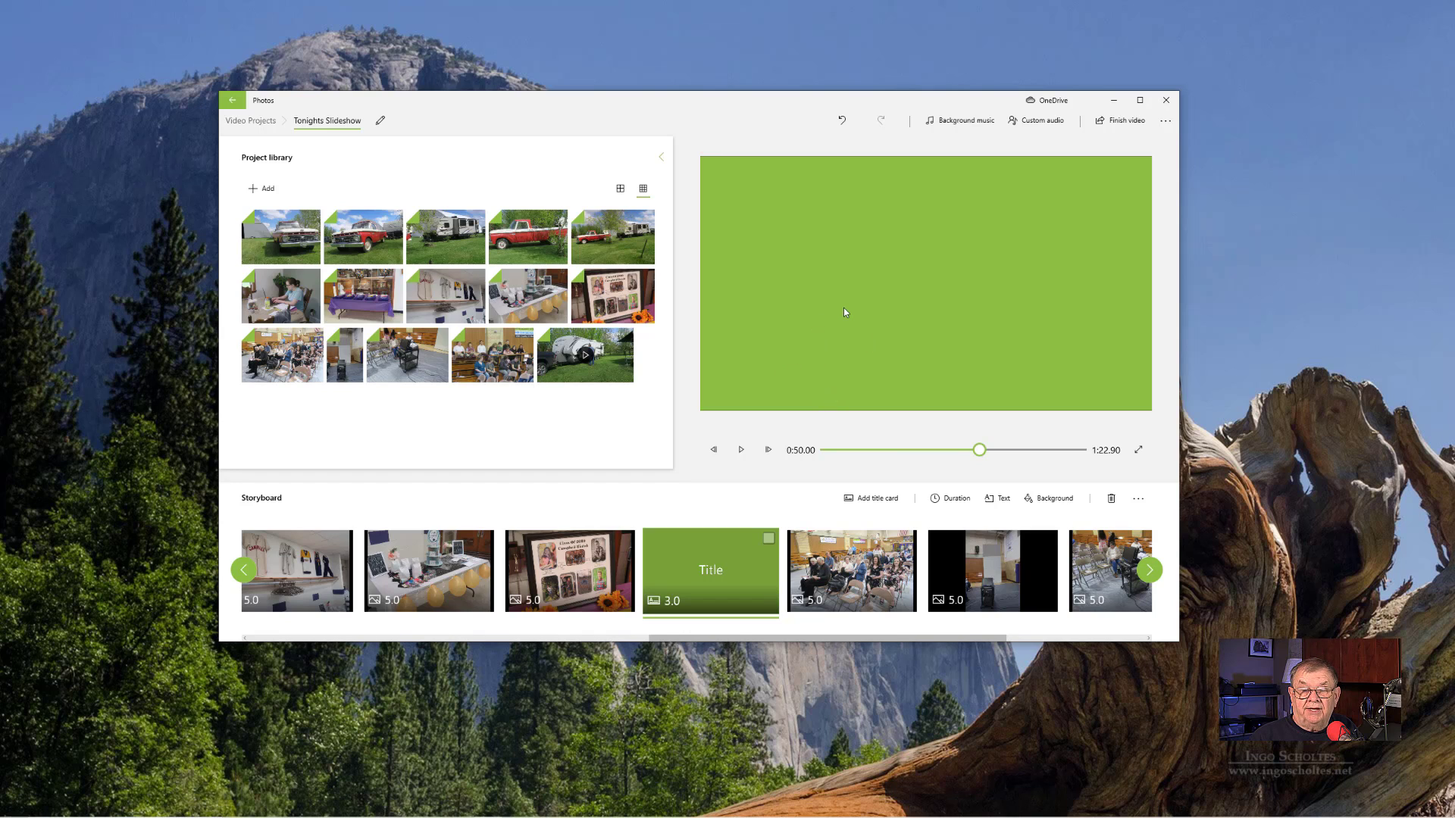
right_click(713, 584)
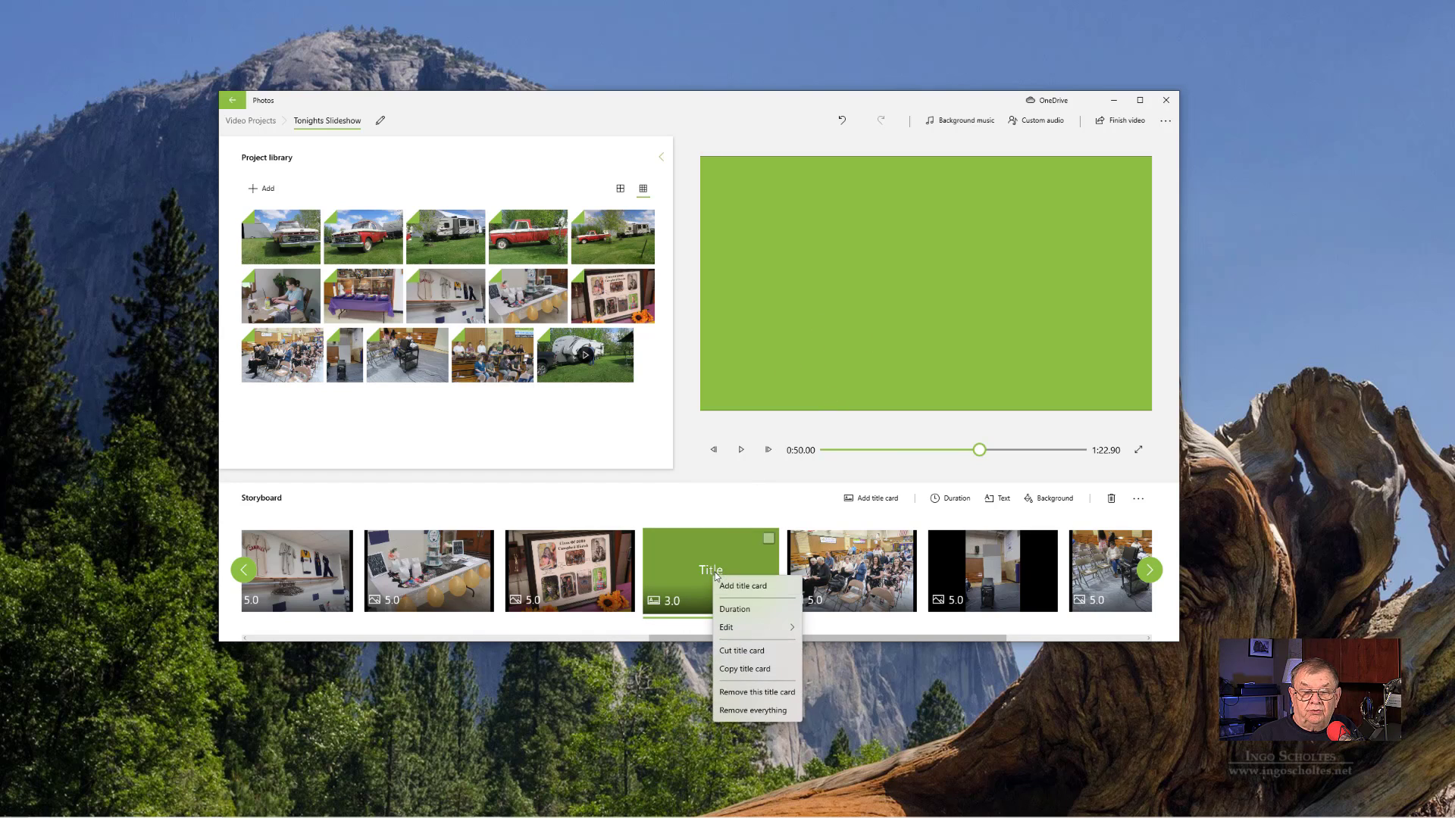
mouse_move(745, 630)
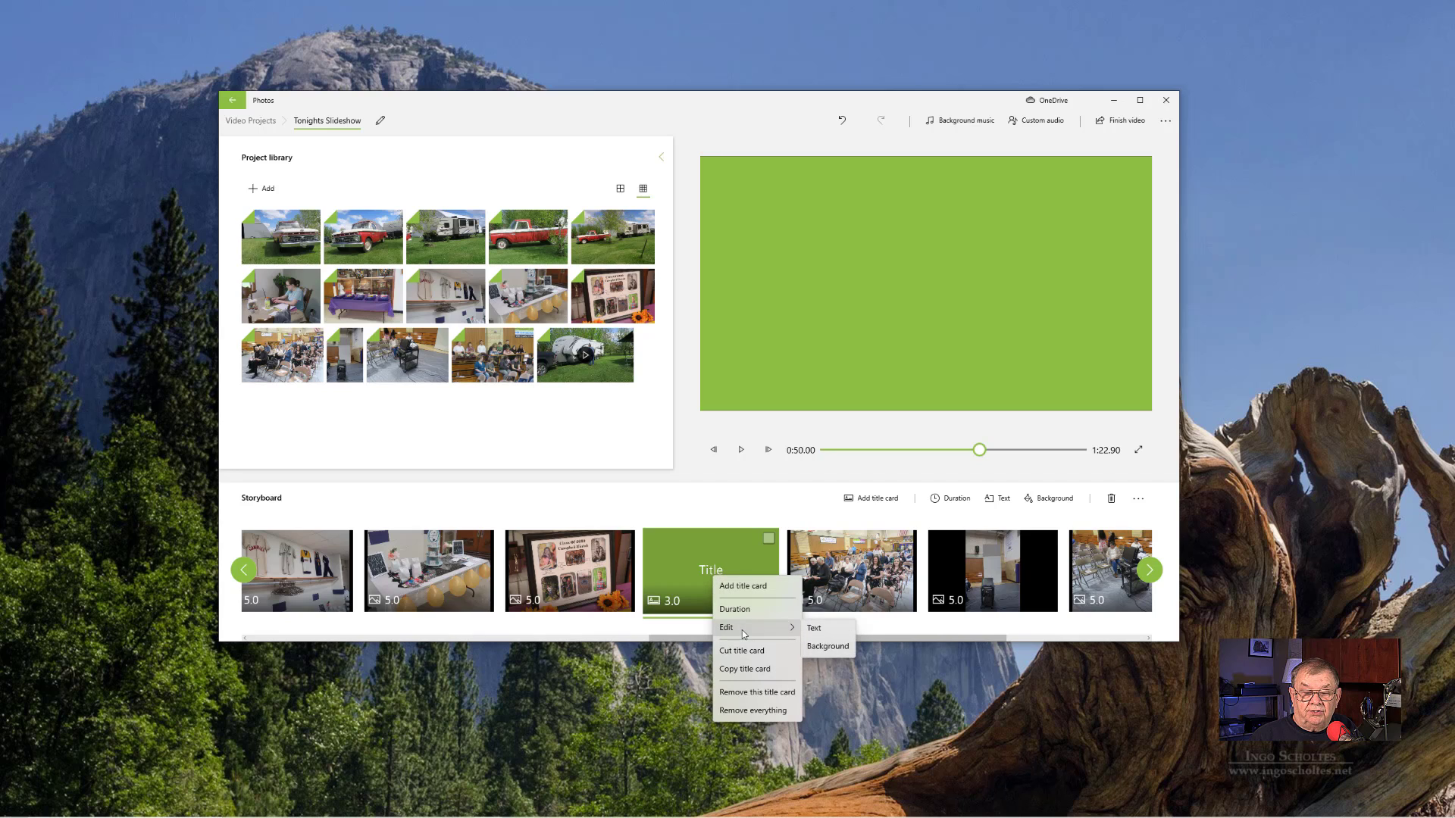
click(826, 647)
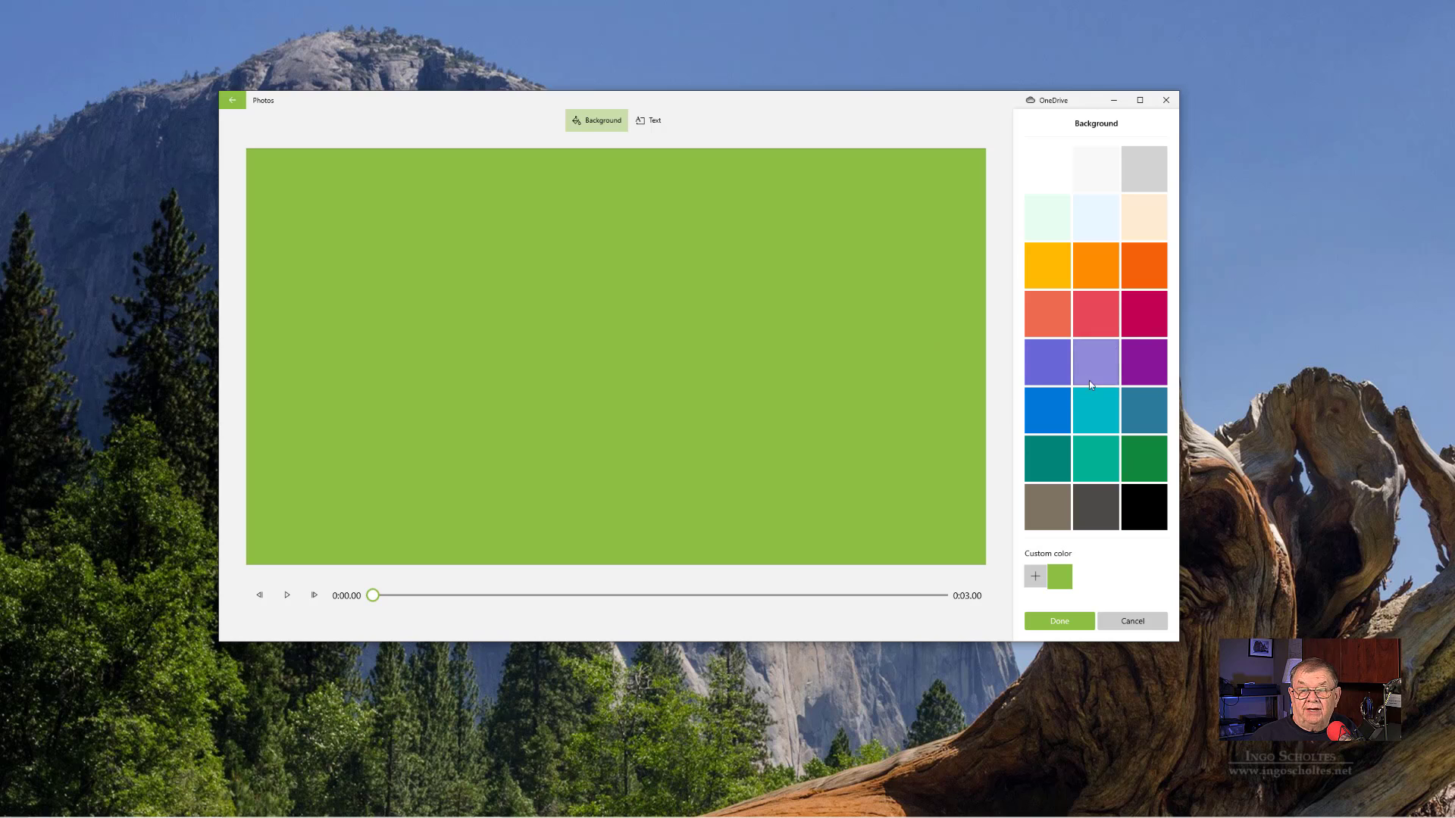
click(1097, 218)
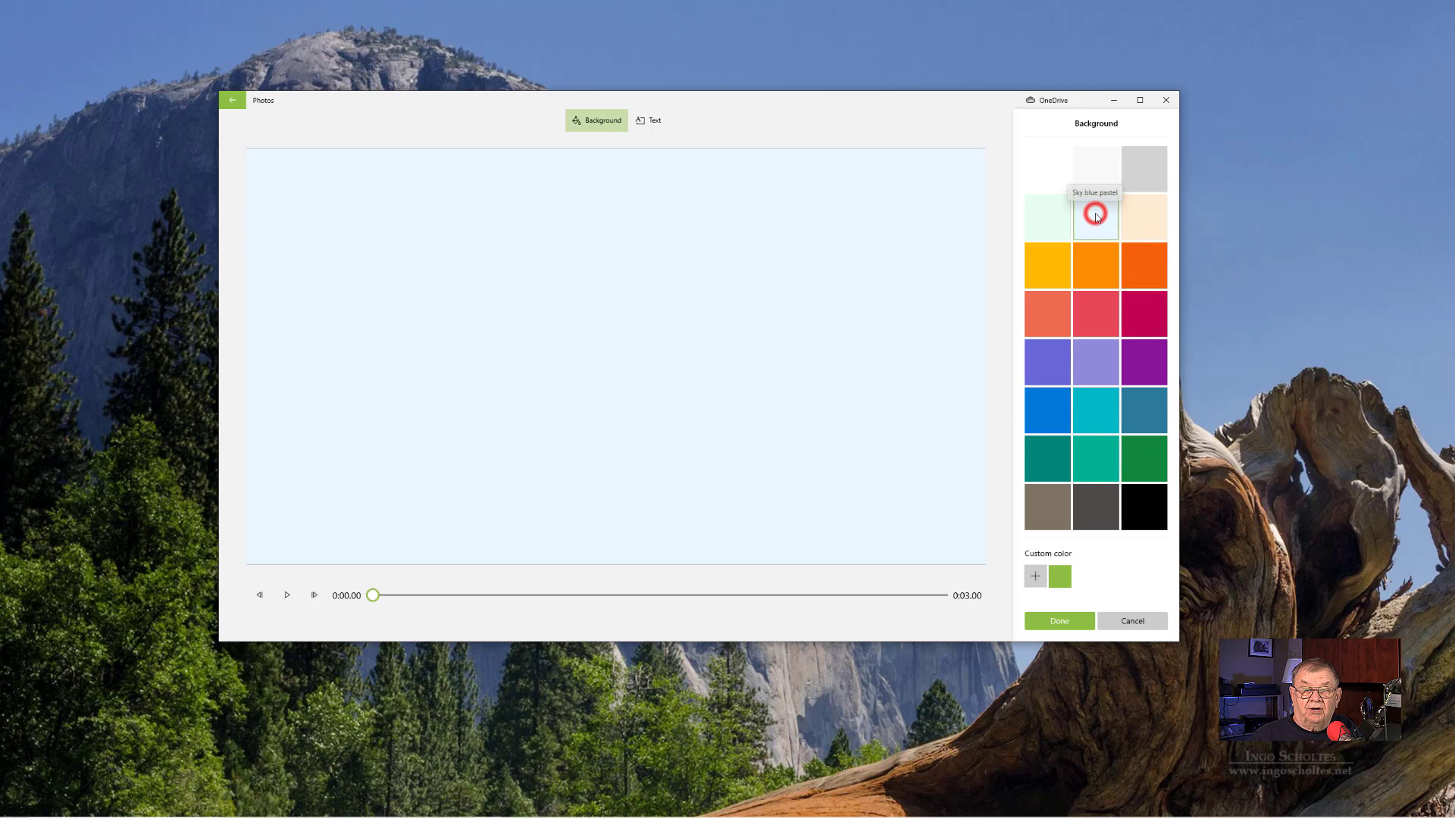
click(1104, 509)
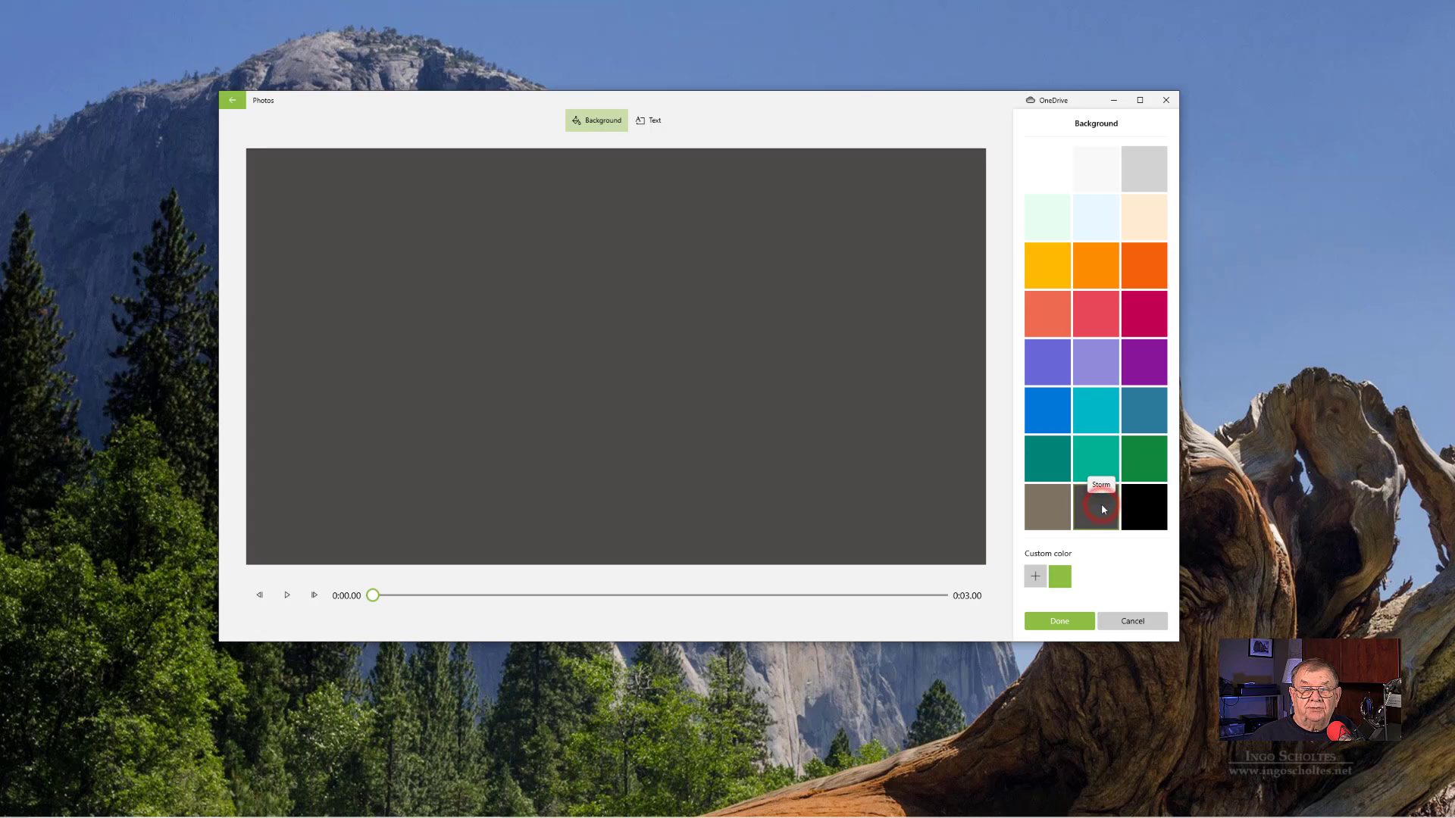
click(1101, 264)
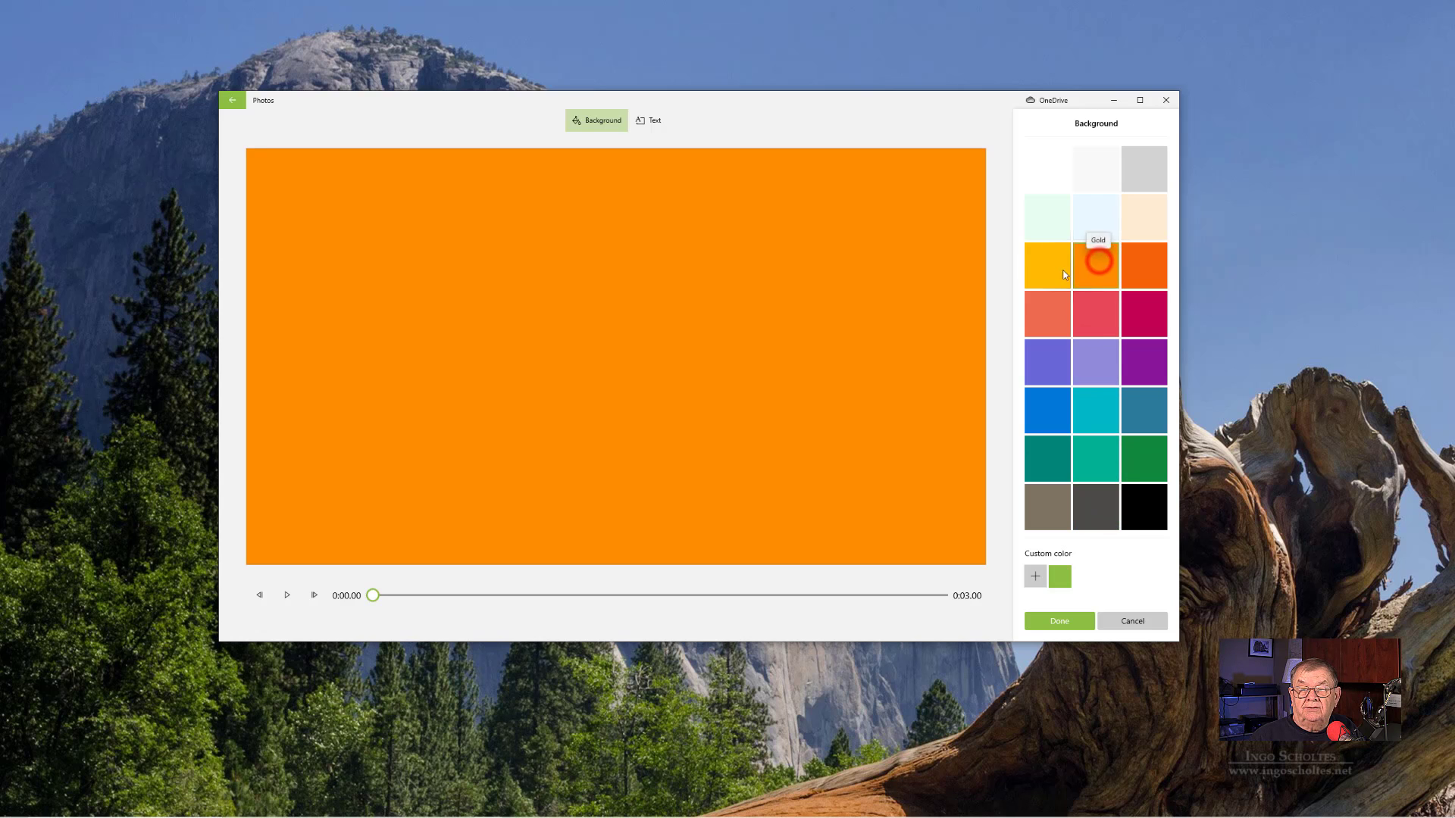
click(1040, 428)
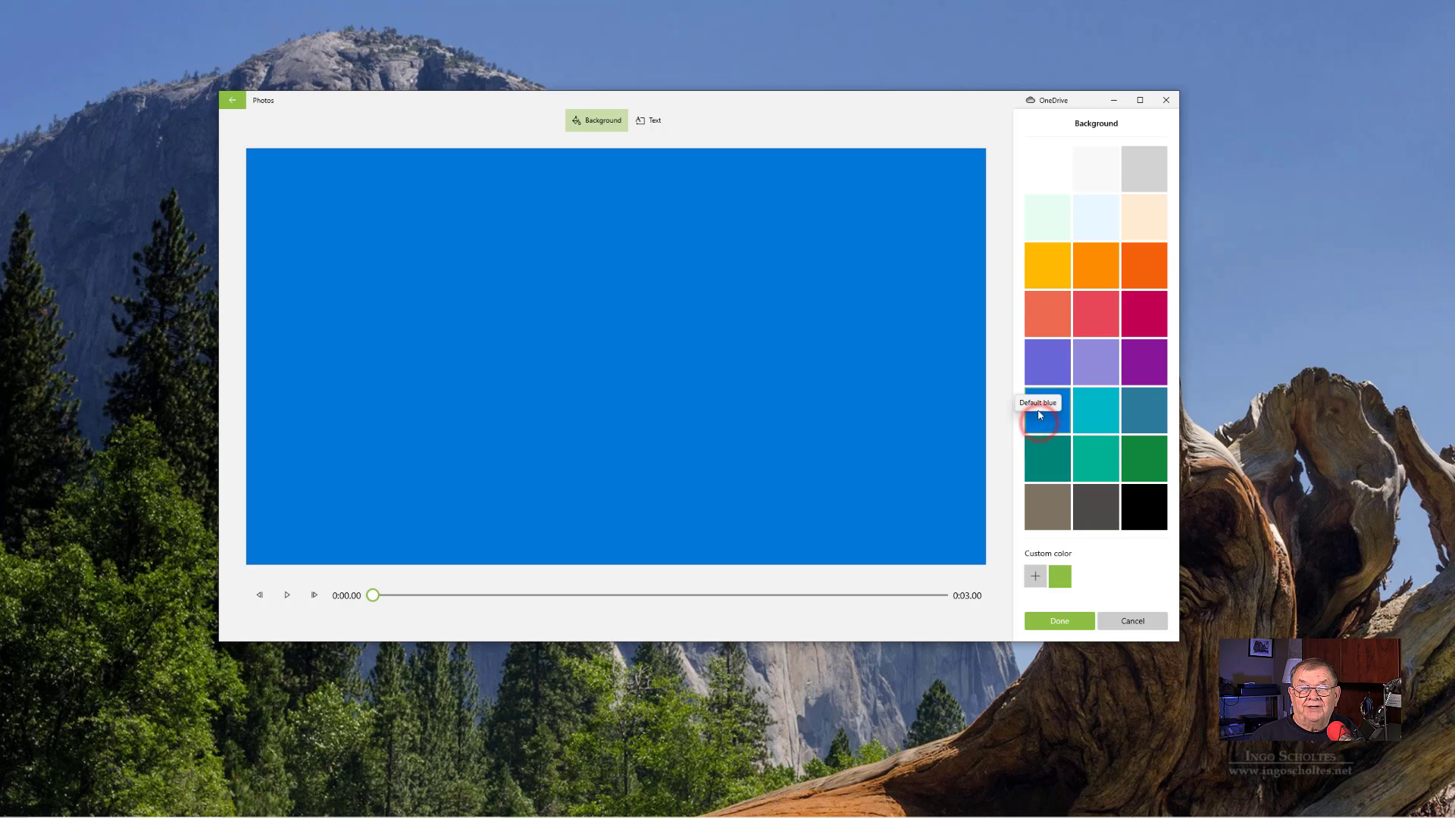
click(1068, 628)
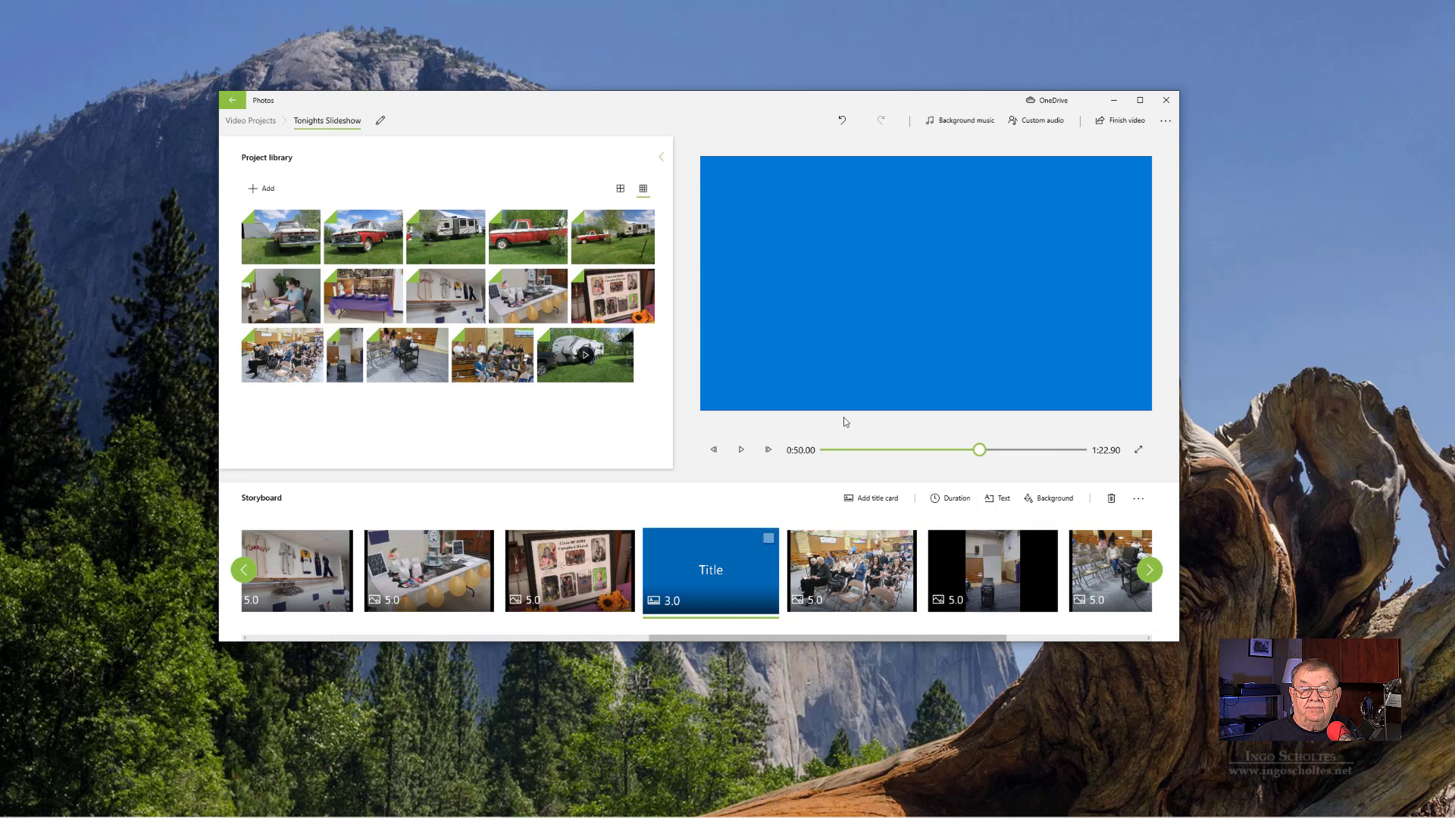
- Replace the title card's placeholder text with "My Title"
right_click(719, 548)
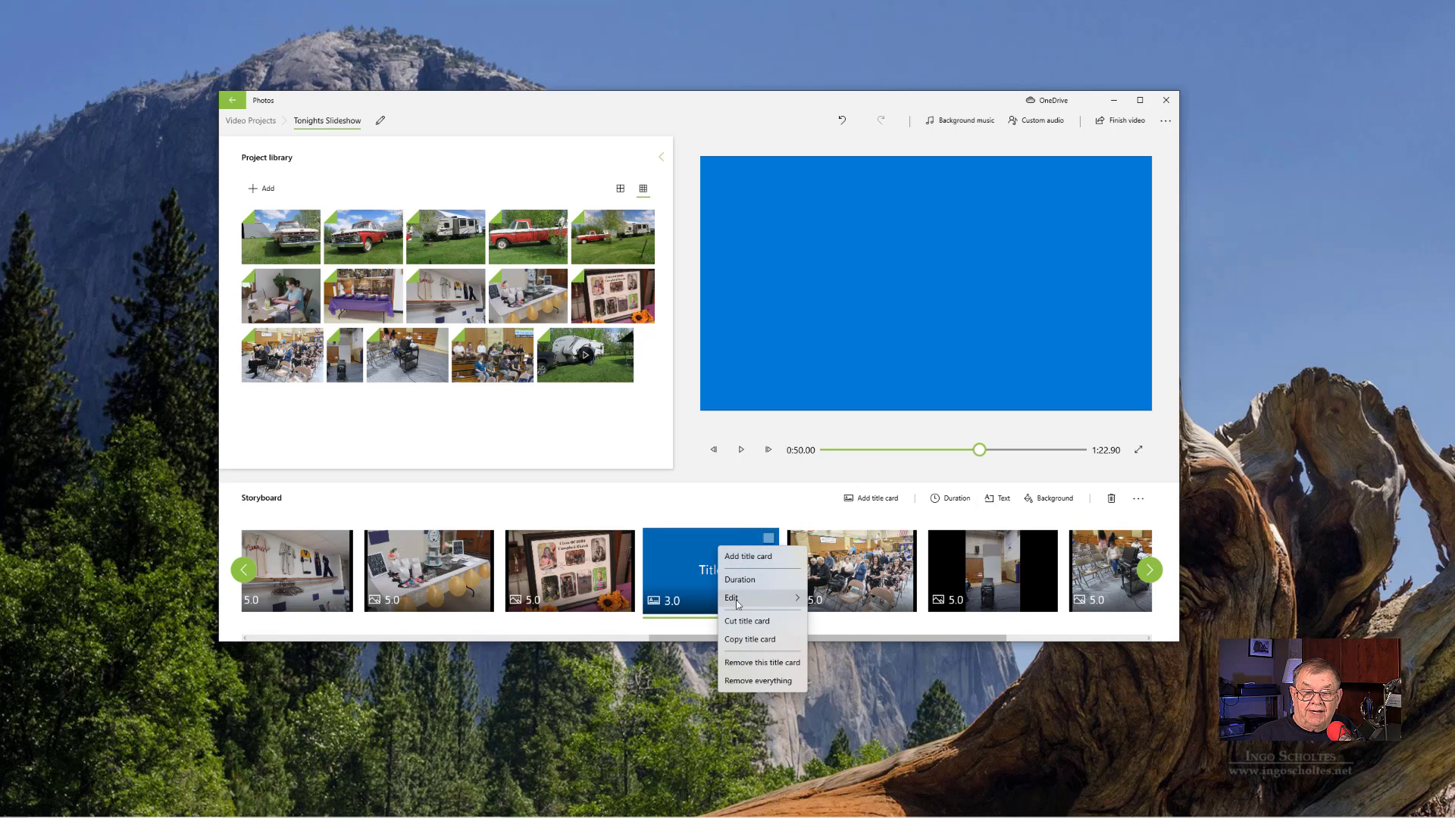
mouse_move(746, 599)
click(829, 600)
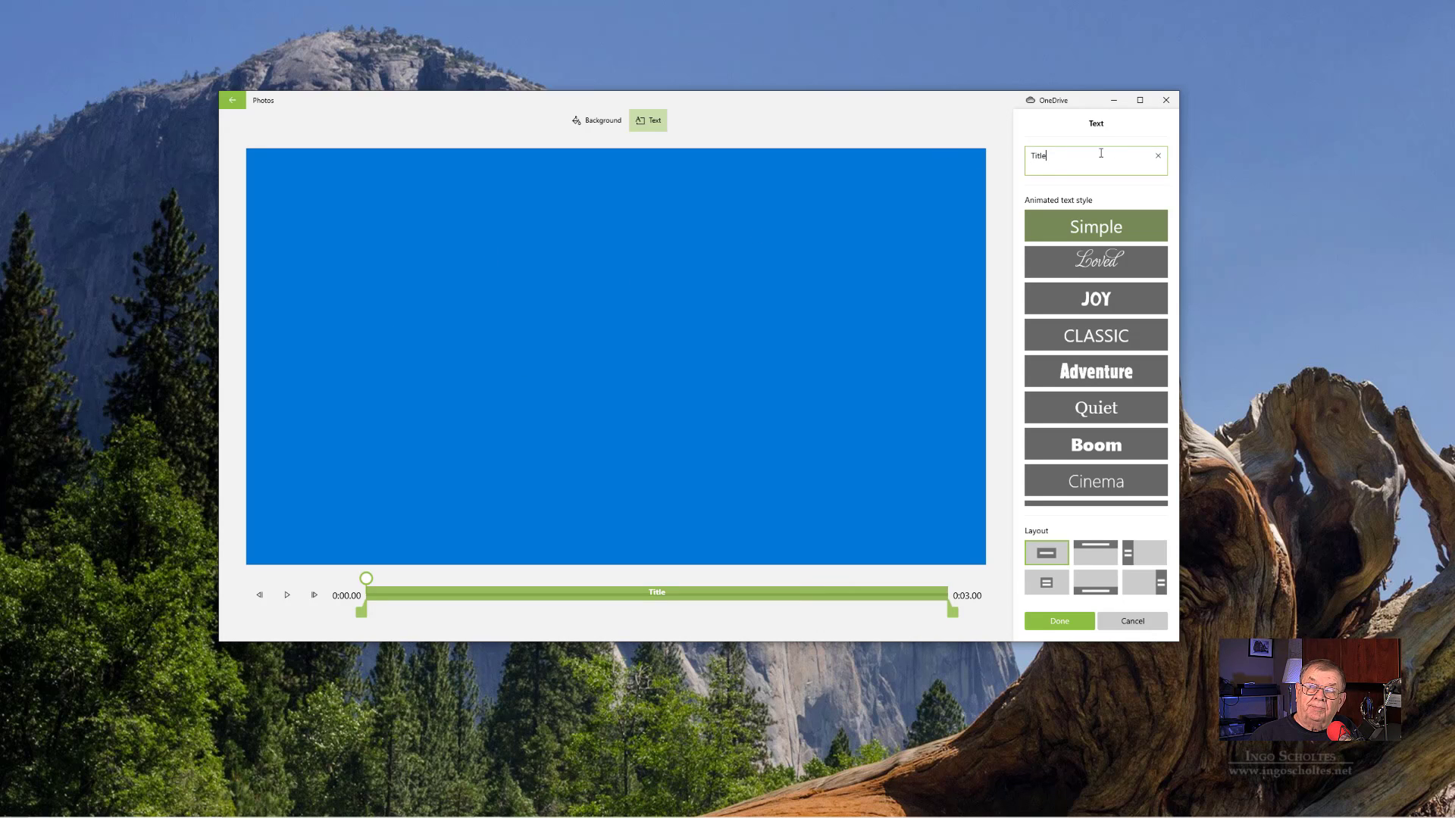
double_click(1098, 152)
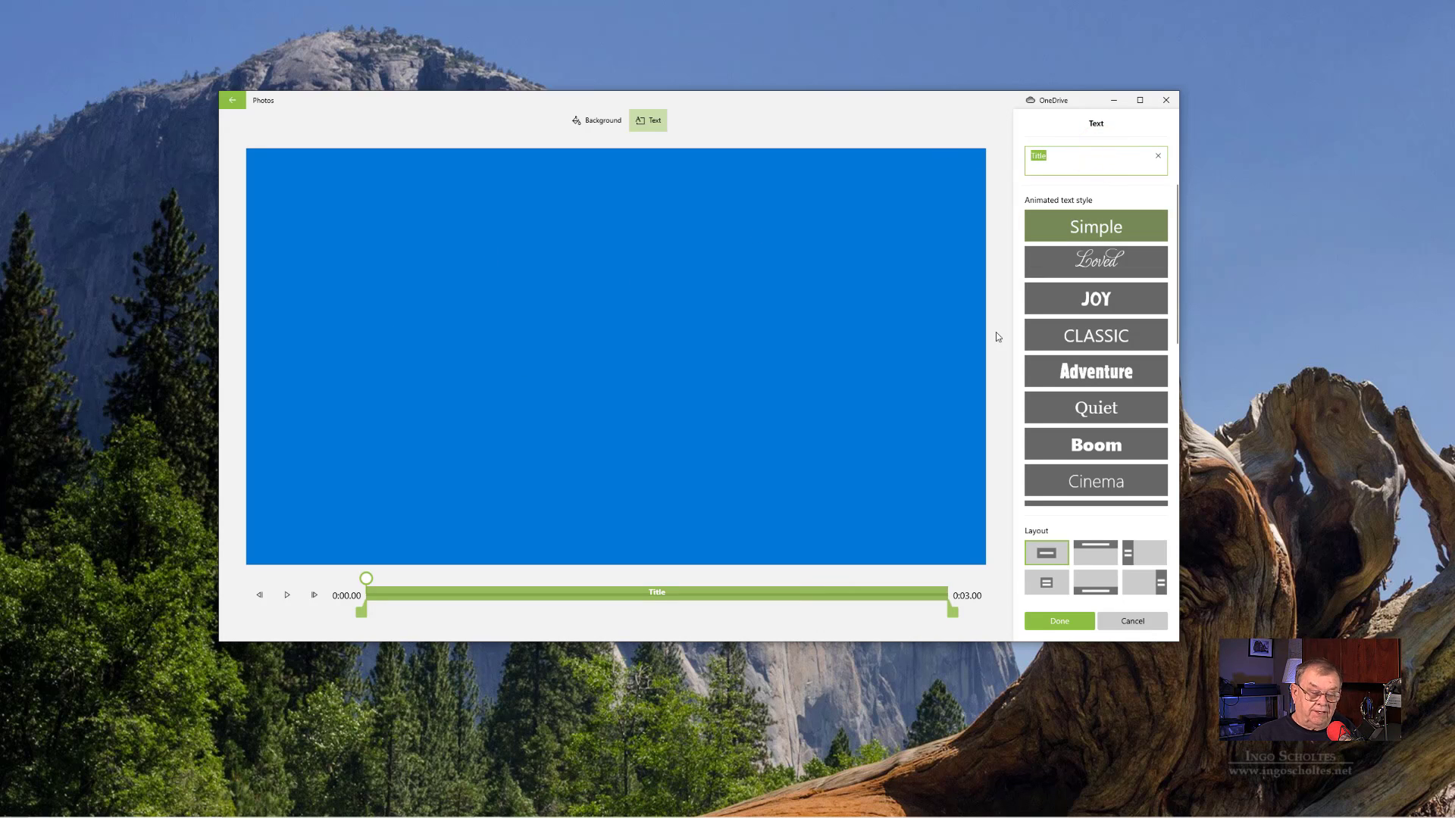
text(M)
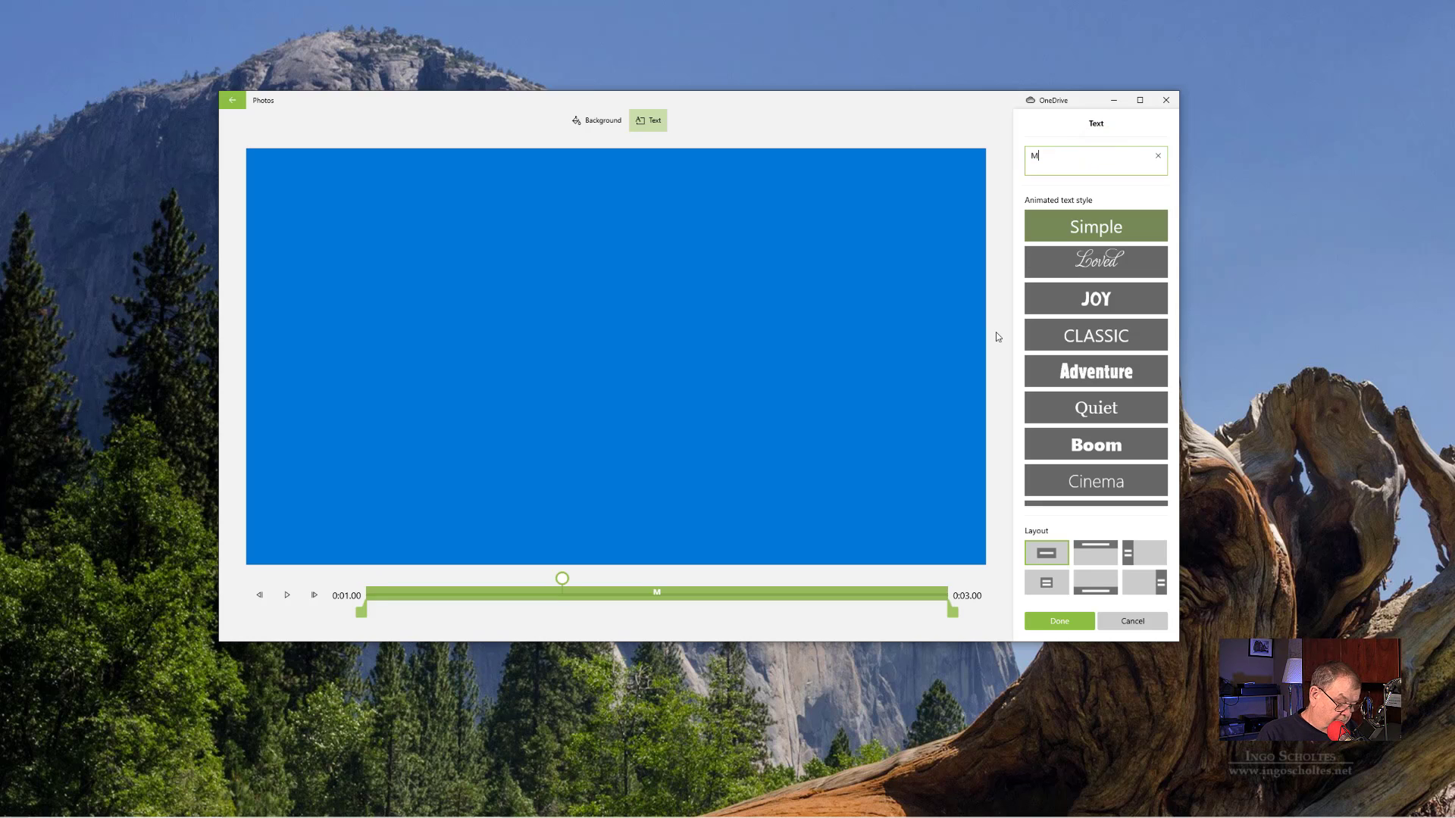
text(y Tit)
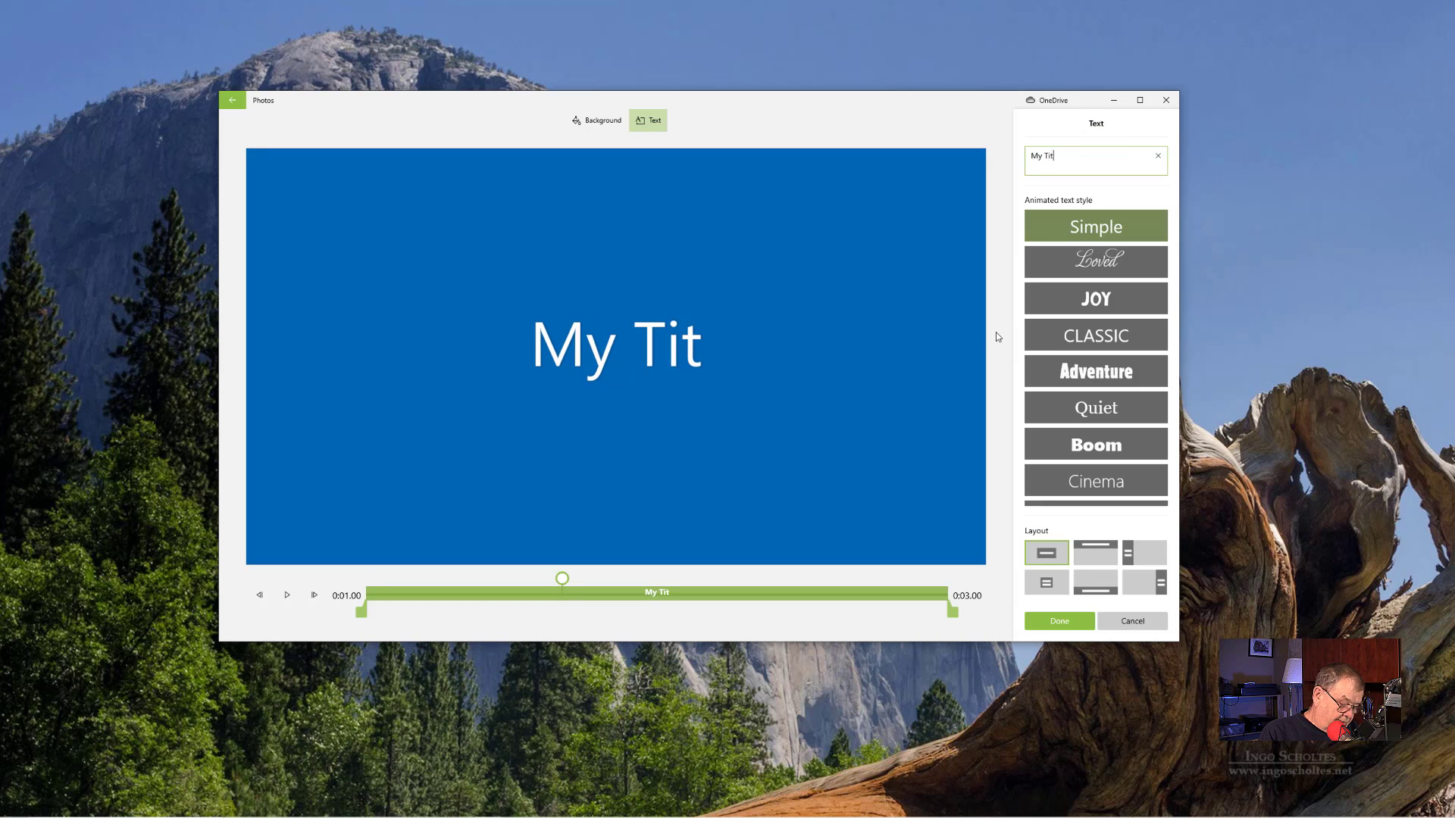
text(le)
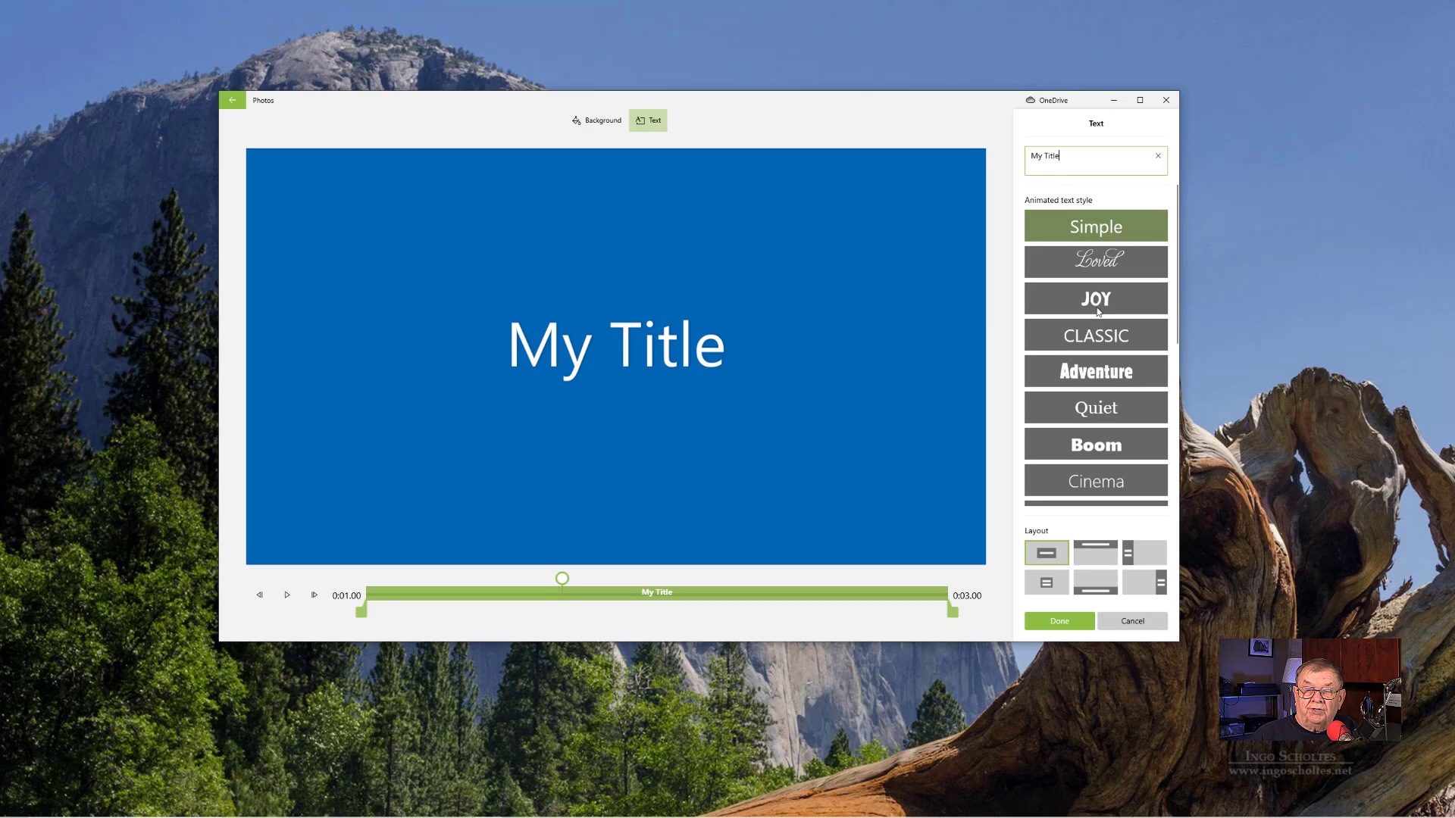
- Try several animated text styles on the title card, including Loved, Joy, Boom, Cinema and Impact, and choose Cartoon
click(1105, 264)
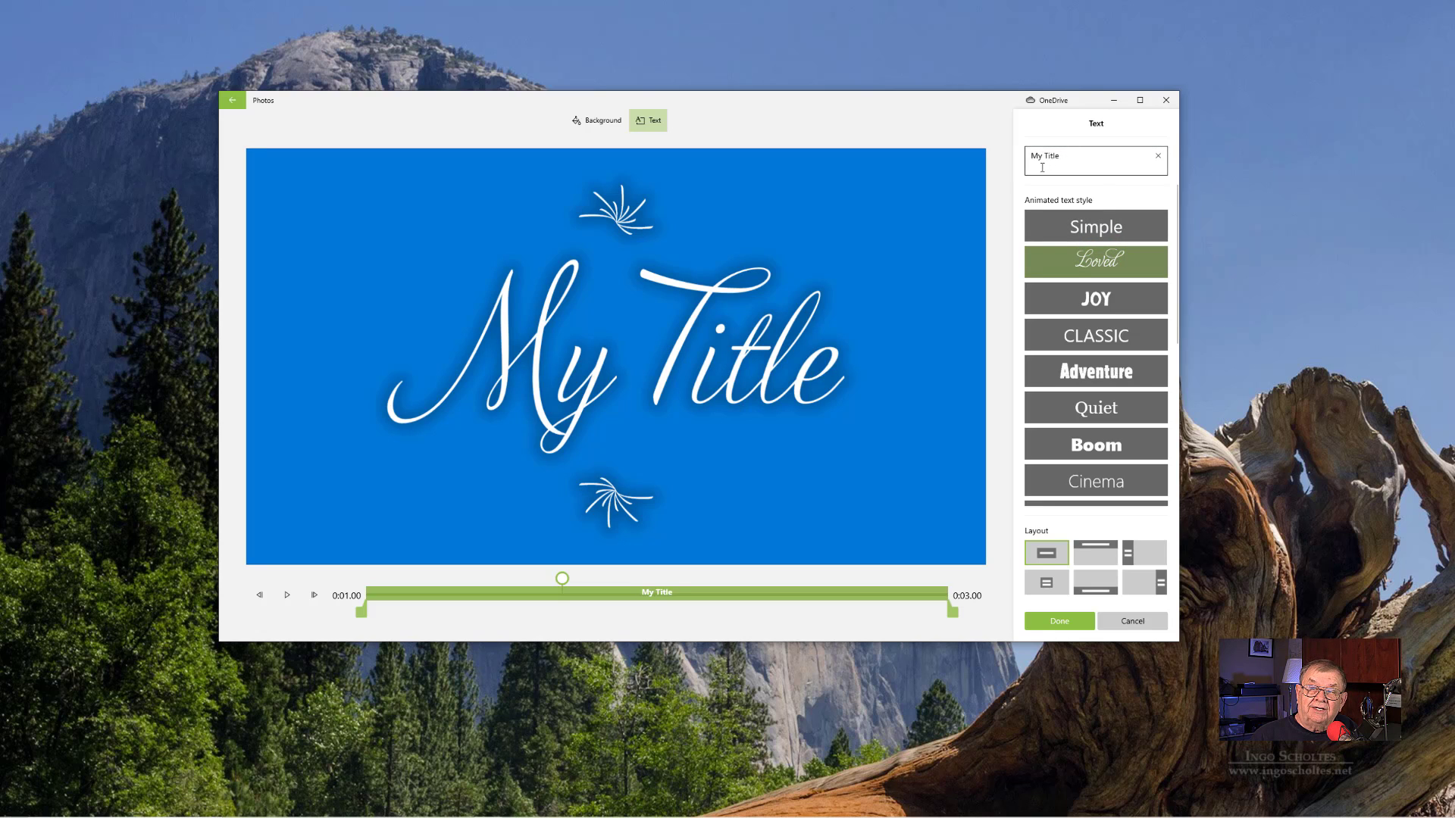
click(1081, 300)
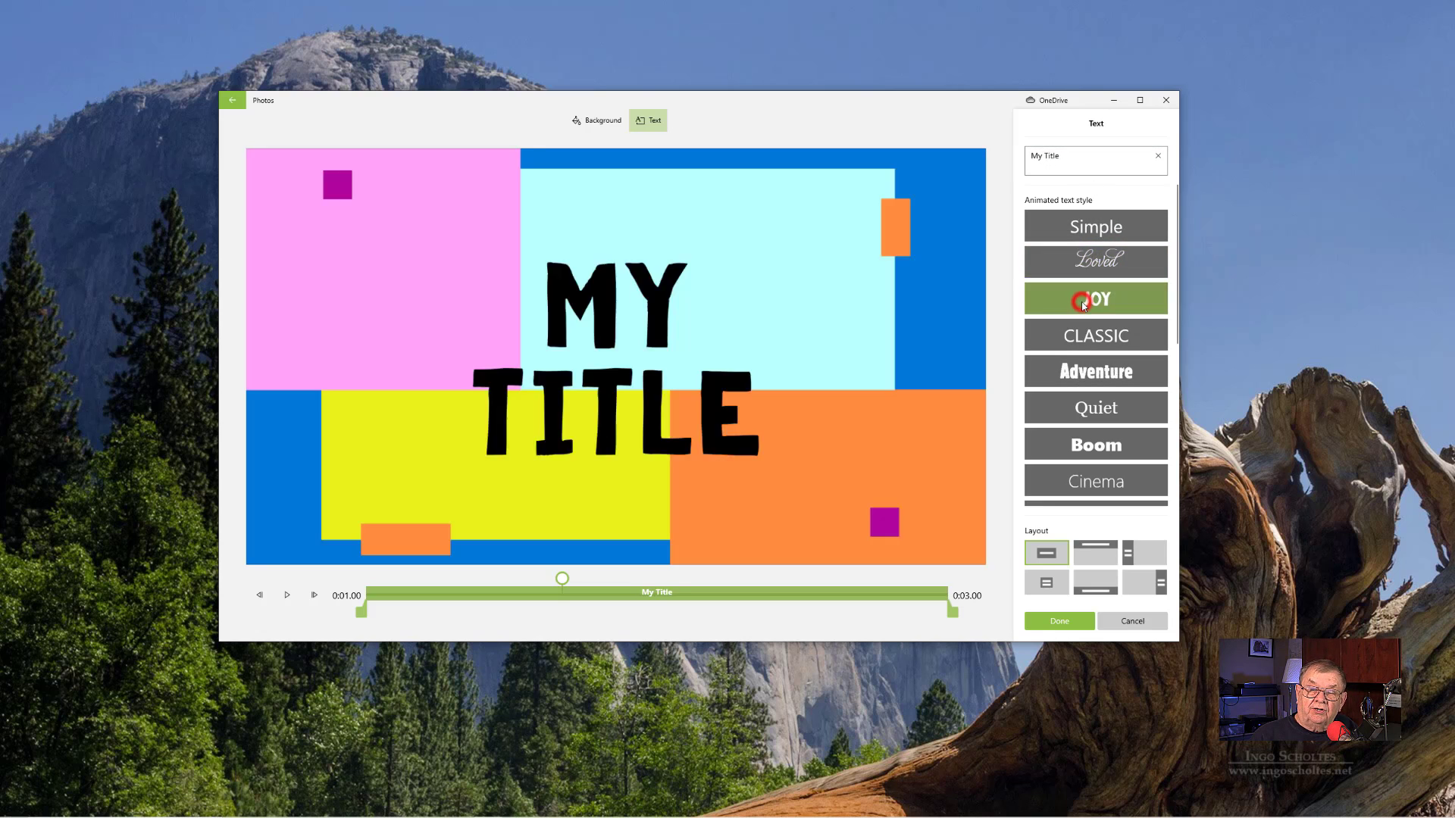
click(1089, 341)
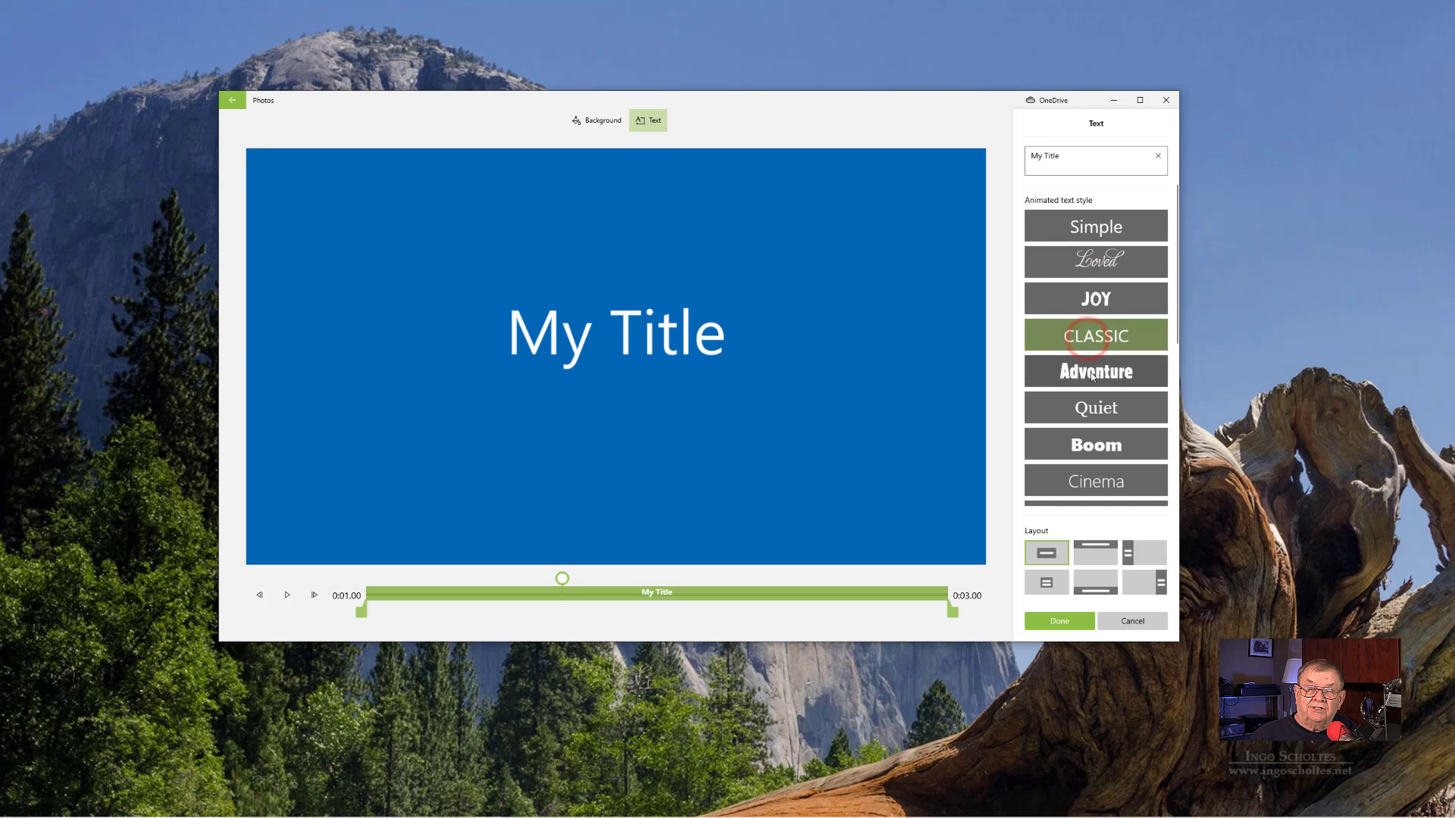
click(1091, 374)
click(1097, 447)
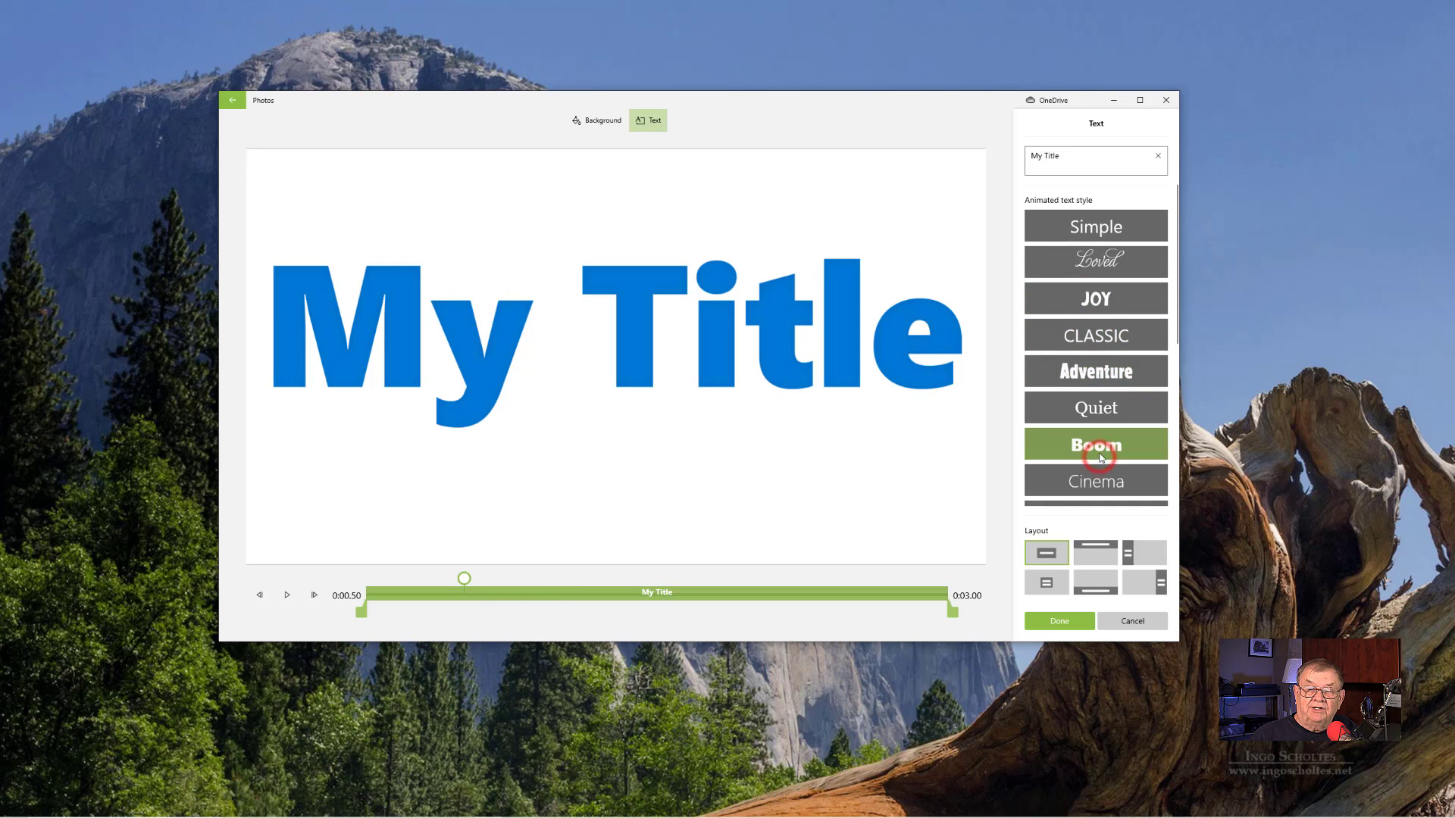
click(1093, 489)
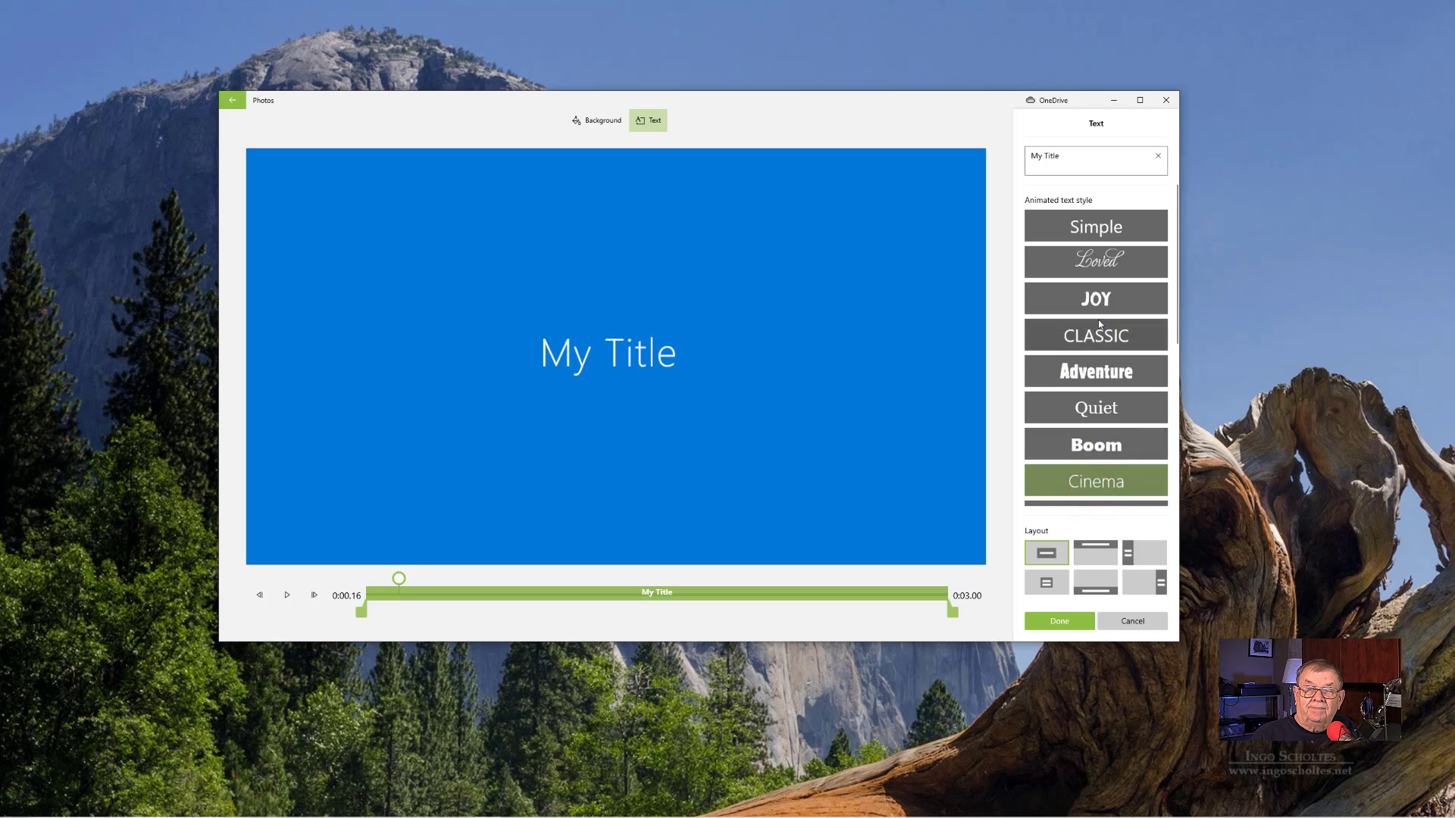
scroll(1100, 323, down, 3)
scroll(1100, 323, down, 1)
click(1096, 378)
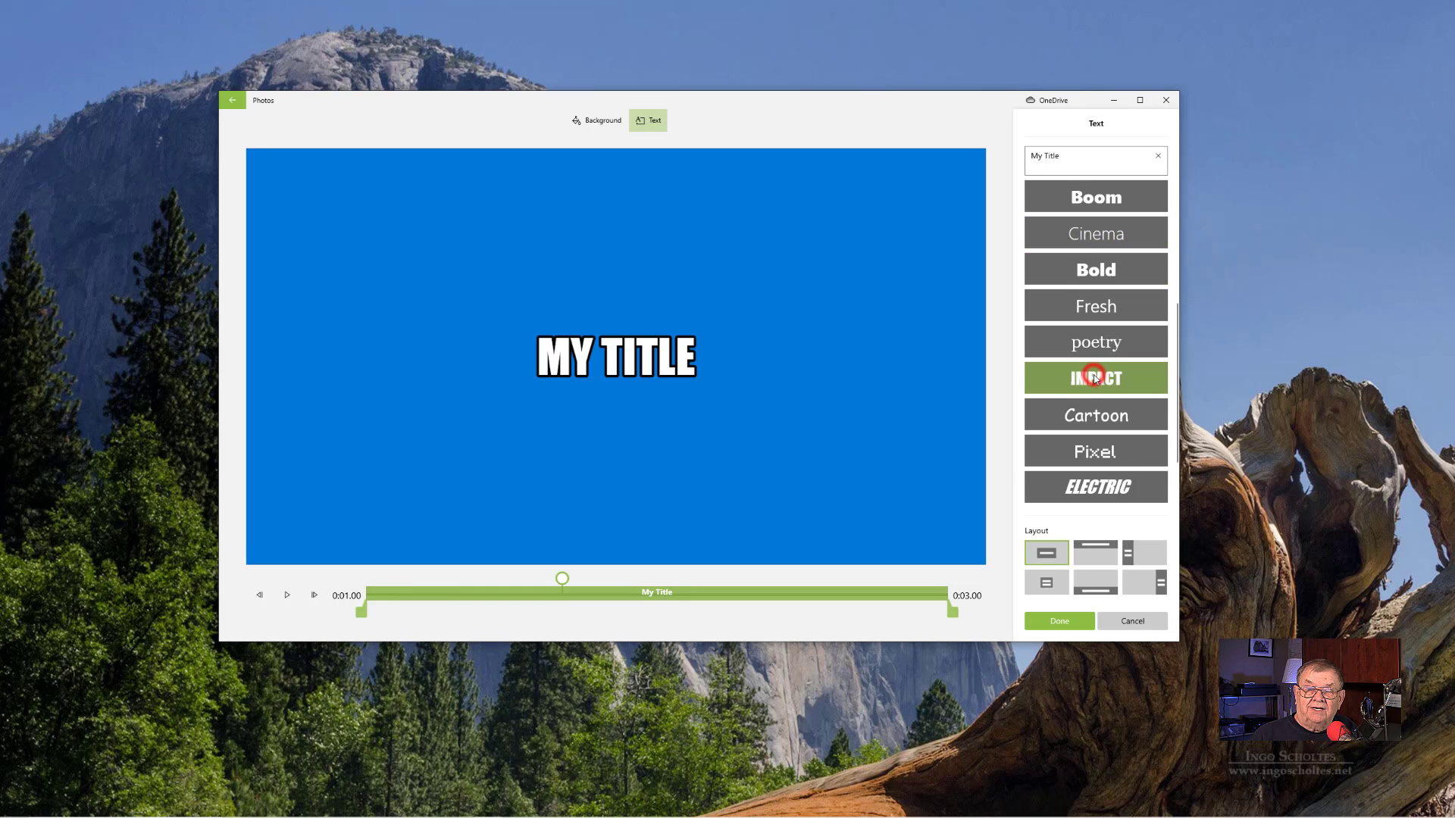
click(1093, 421)
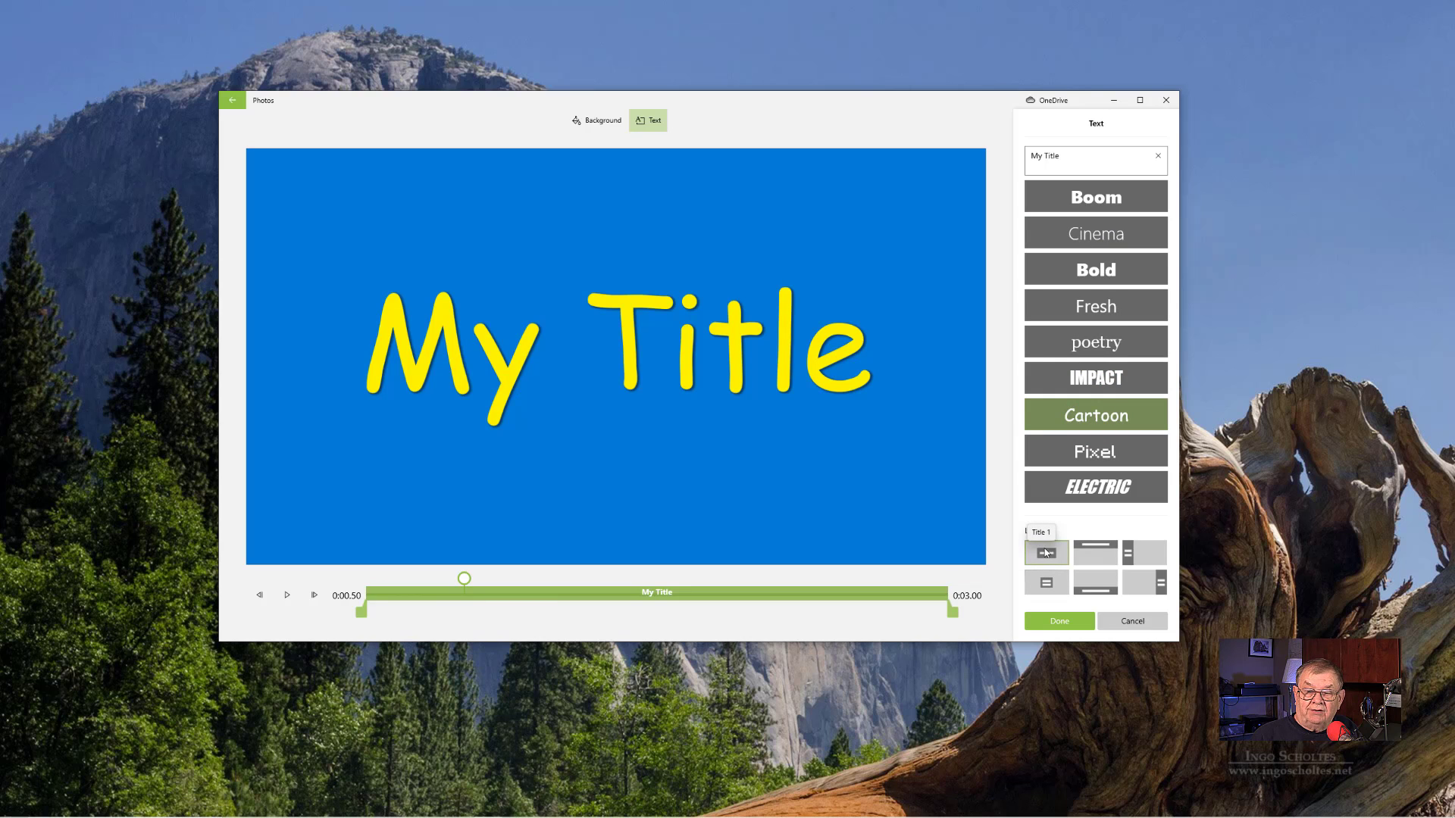
- Compare the title's layout options, apply the bottom layout, and move the title card to the start of the storyboard
click(1095, 553)
click(1091, 587)
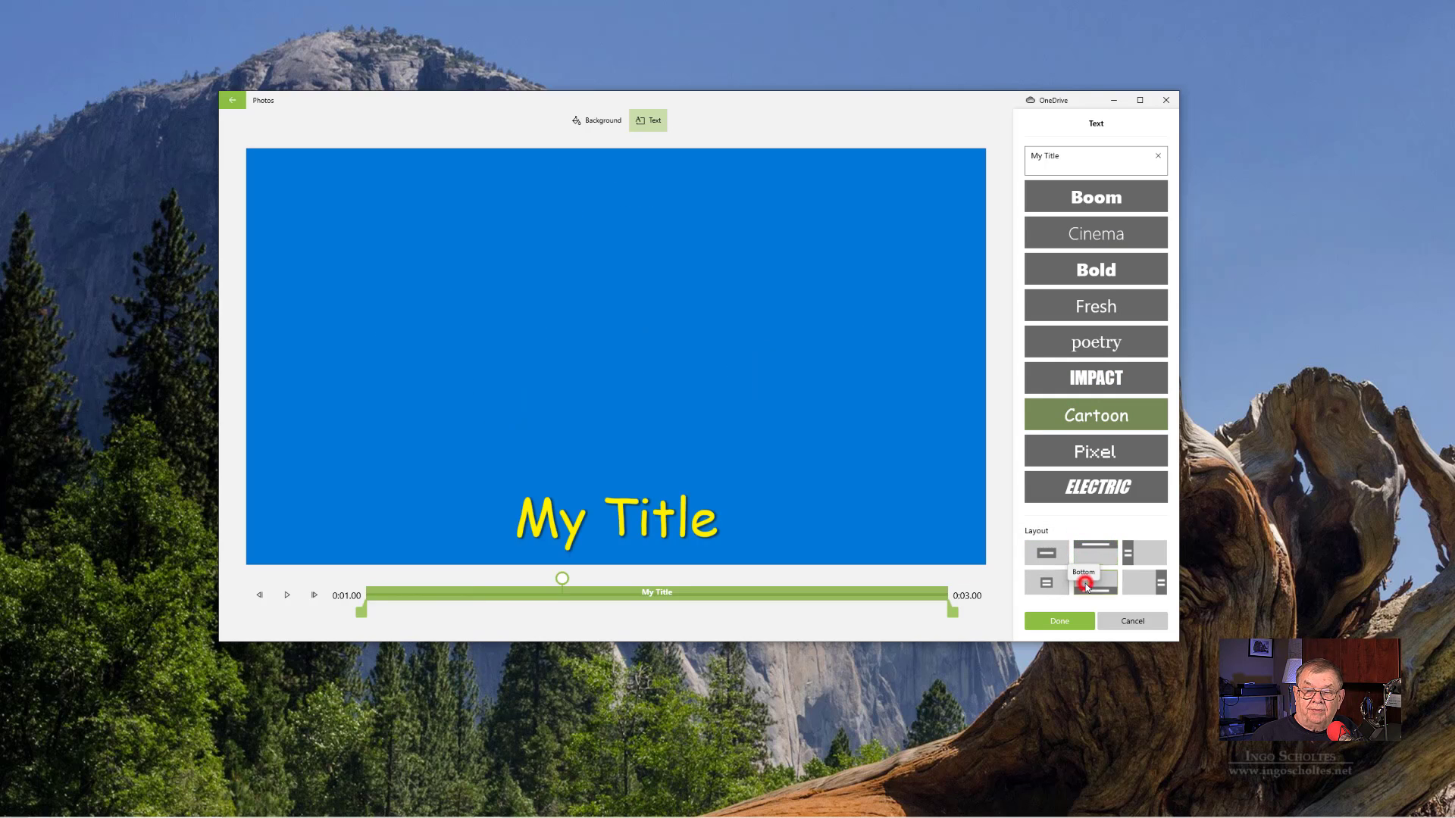
click(1156, 580)
click(1132, 550)
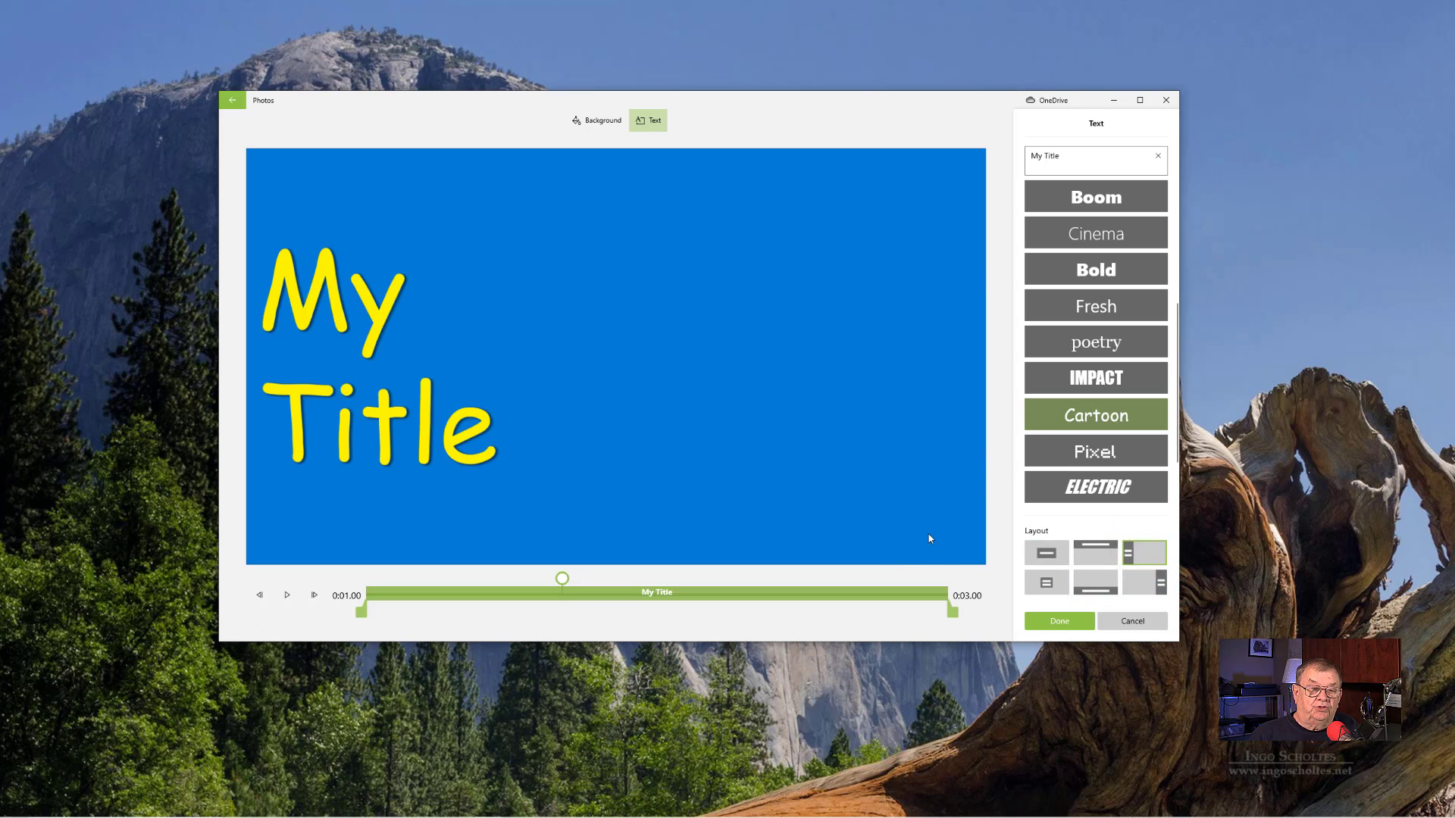
click(1094, 590)
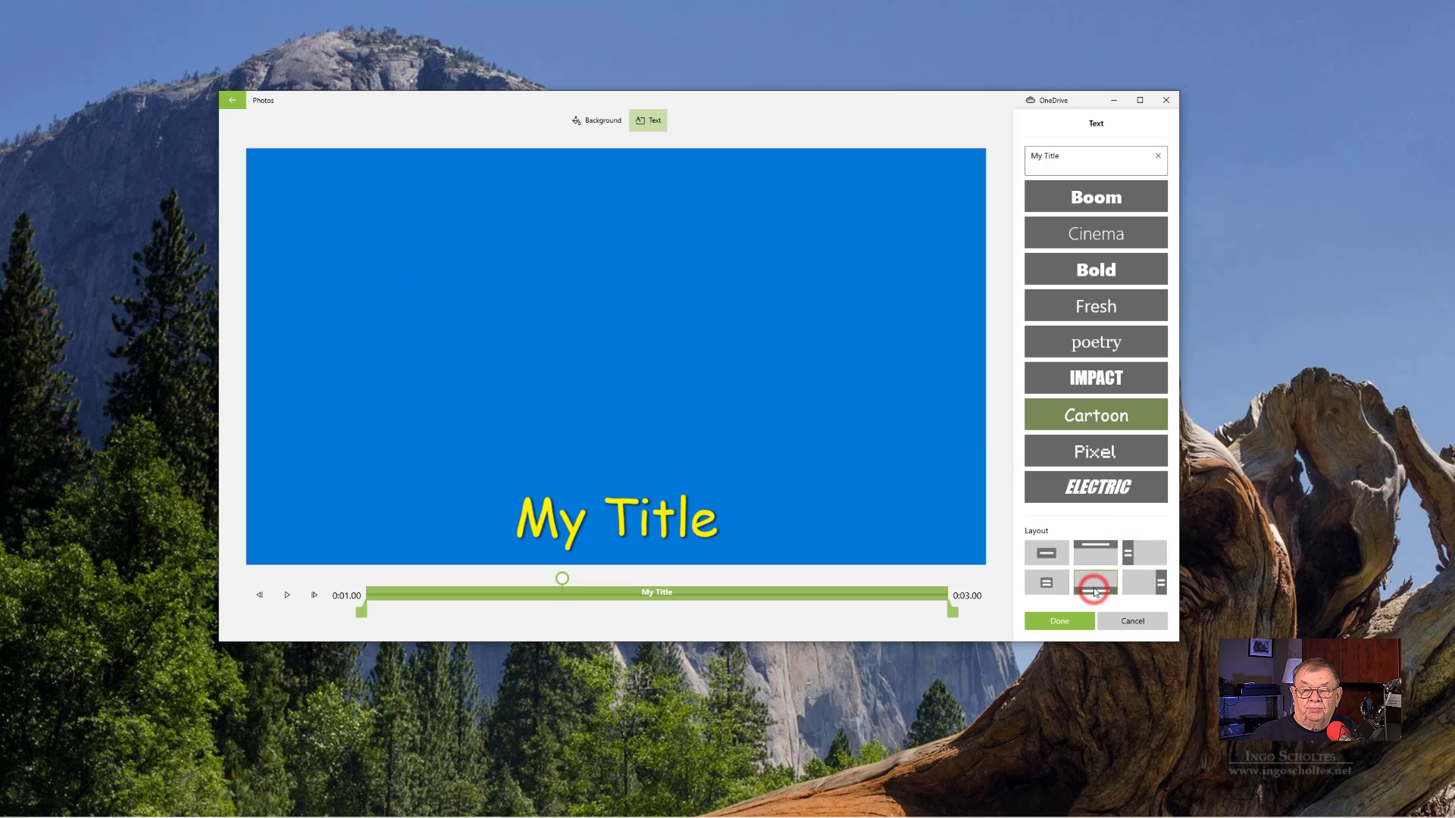
click(1053, 622)
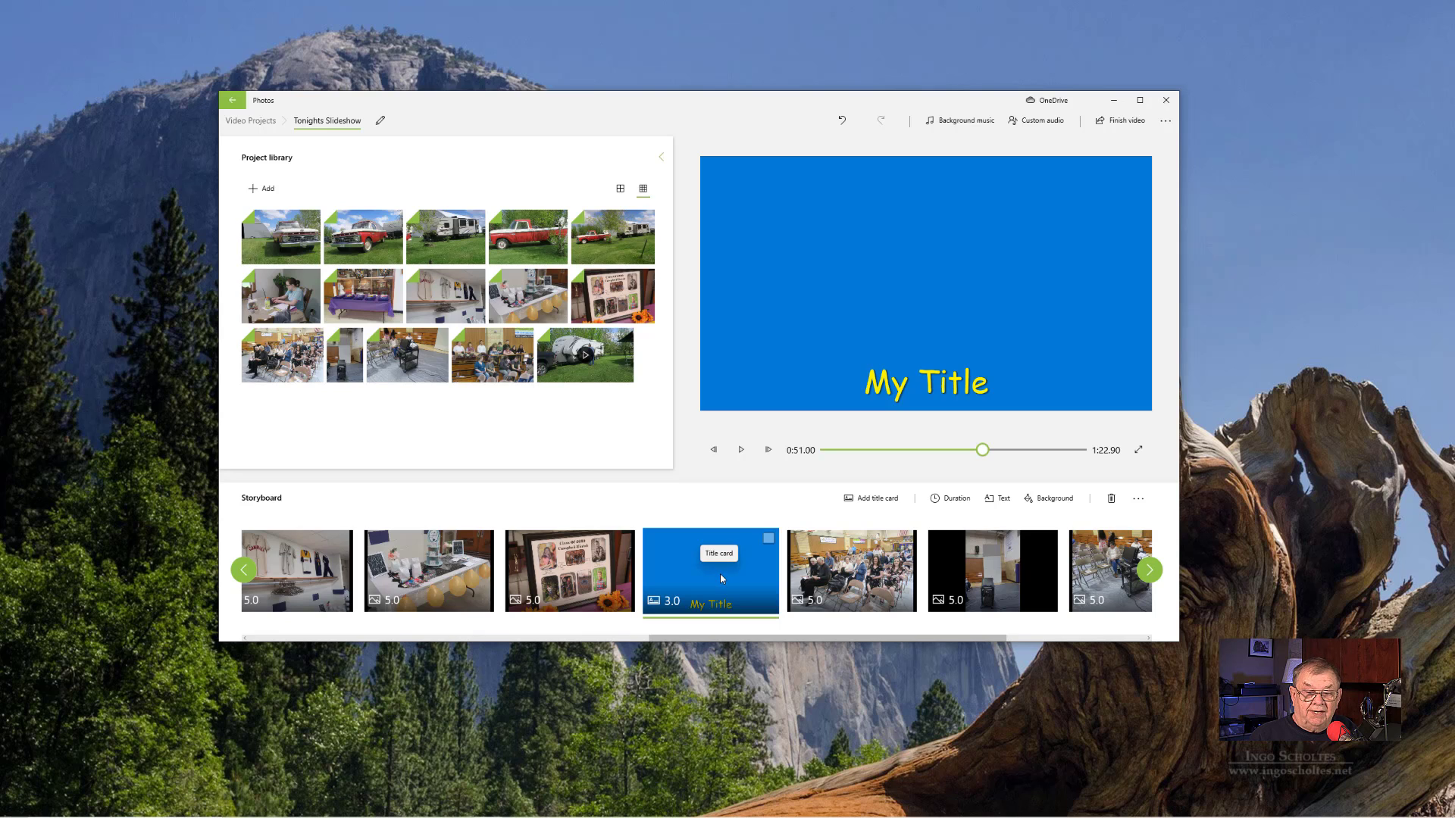
drag(720, 574, 344, 593)
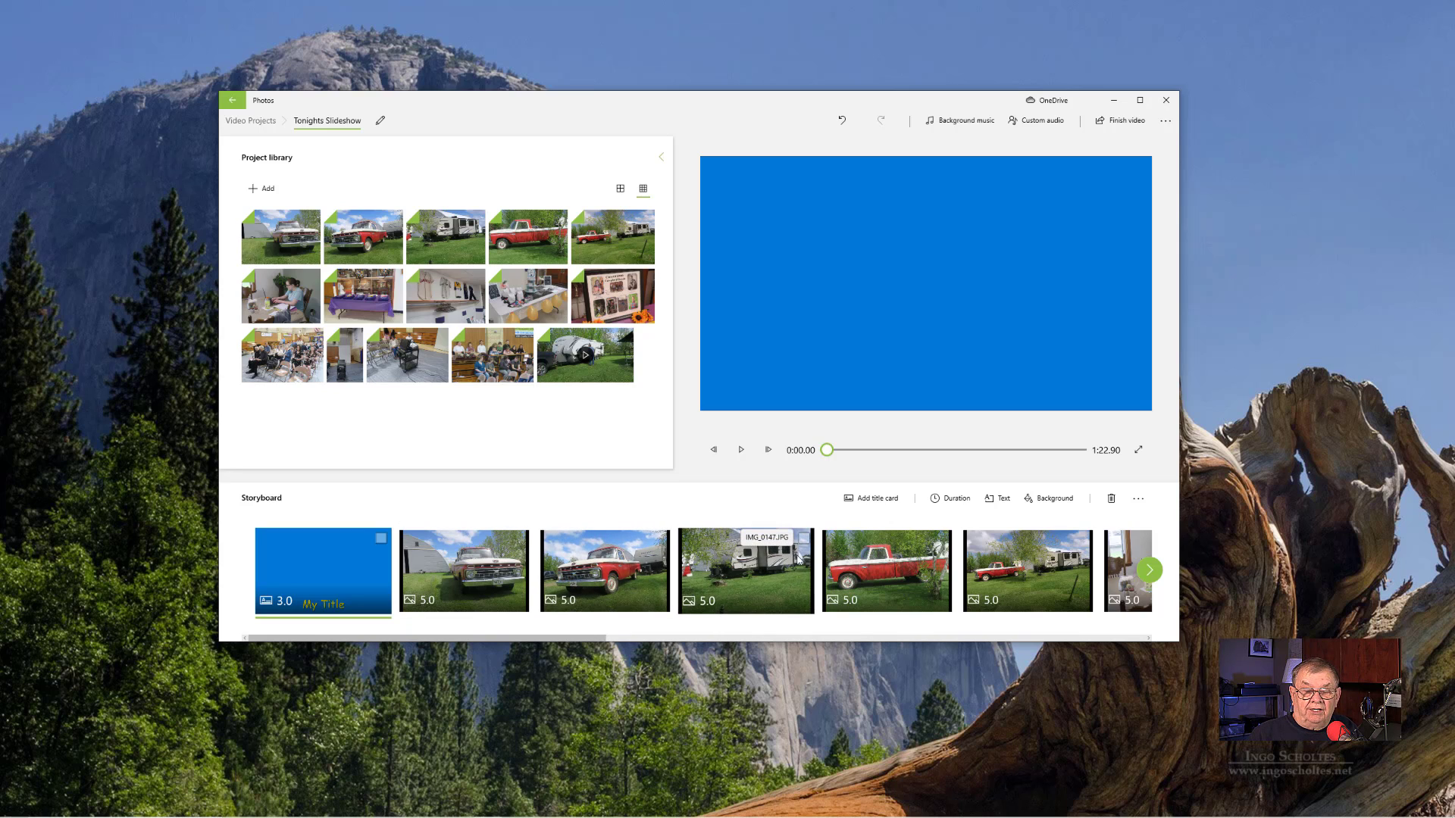
- Reopen the title card's text, try other animated styles such as Simple, Joy and Cinema, and return to Cartoon
click(997, 499)
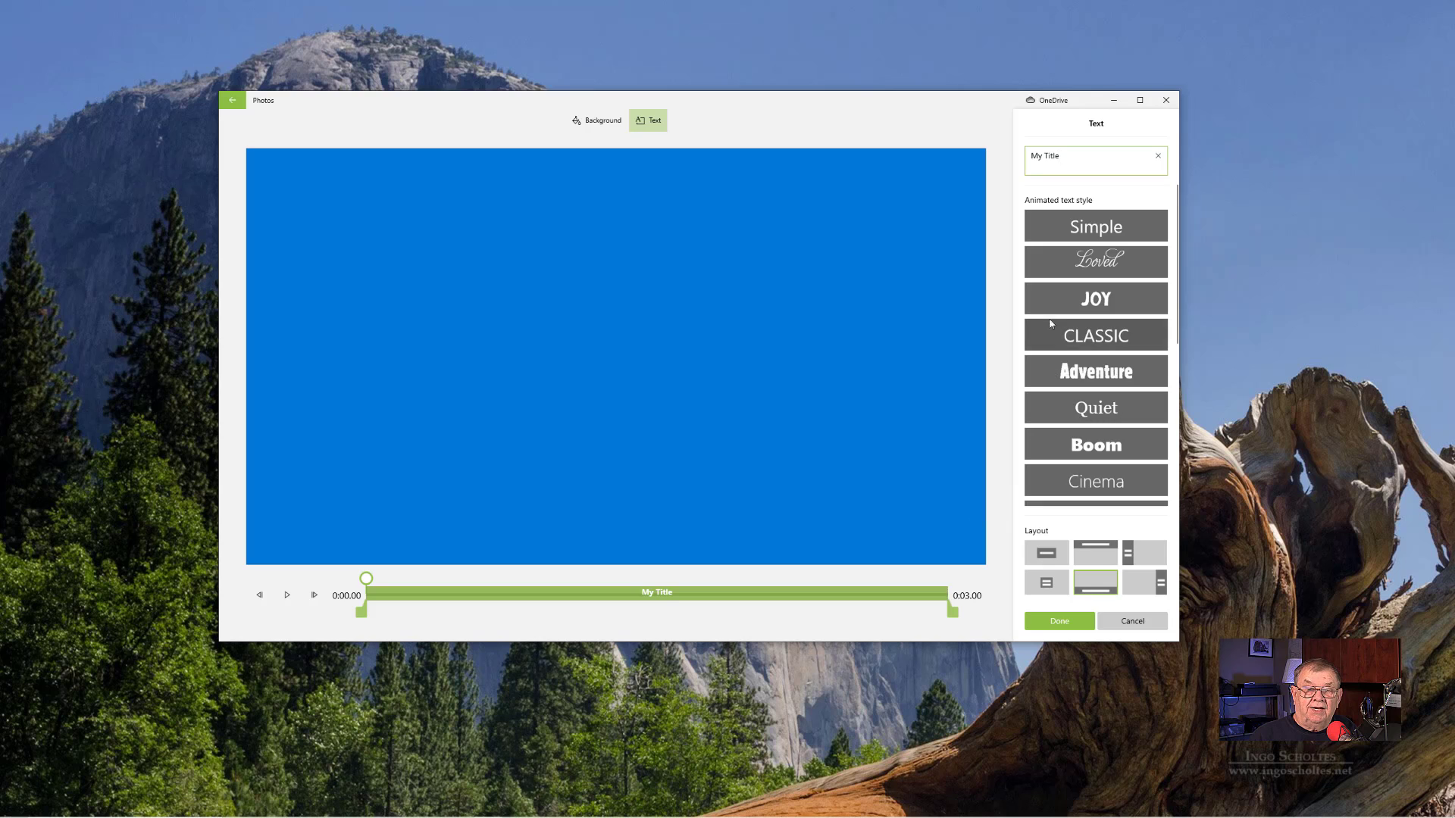
click(1102, 240)
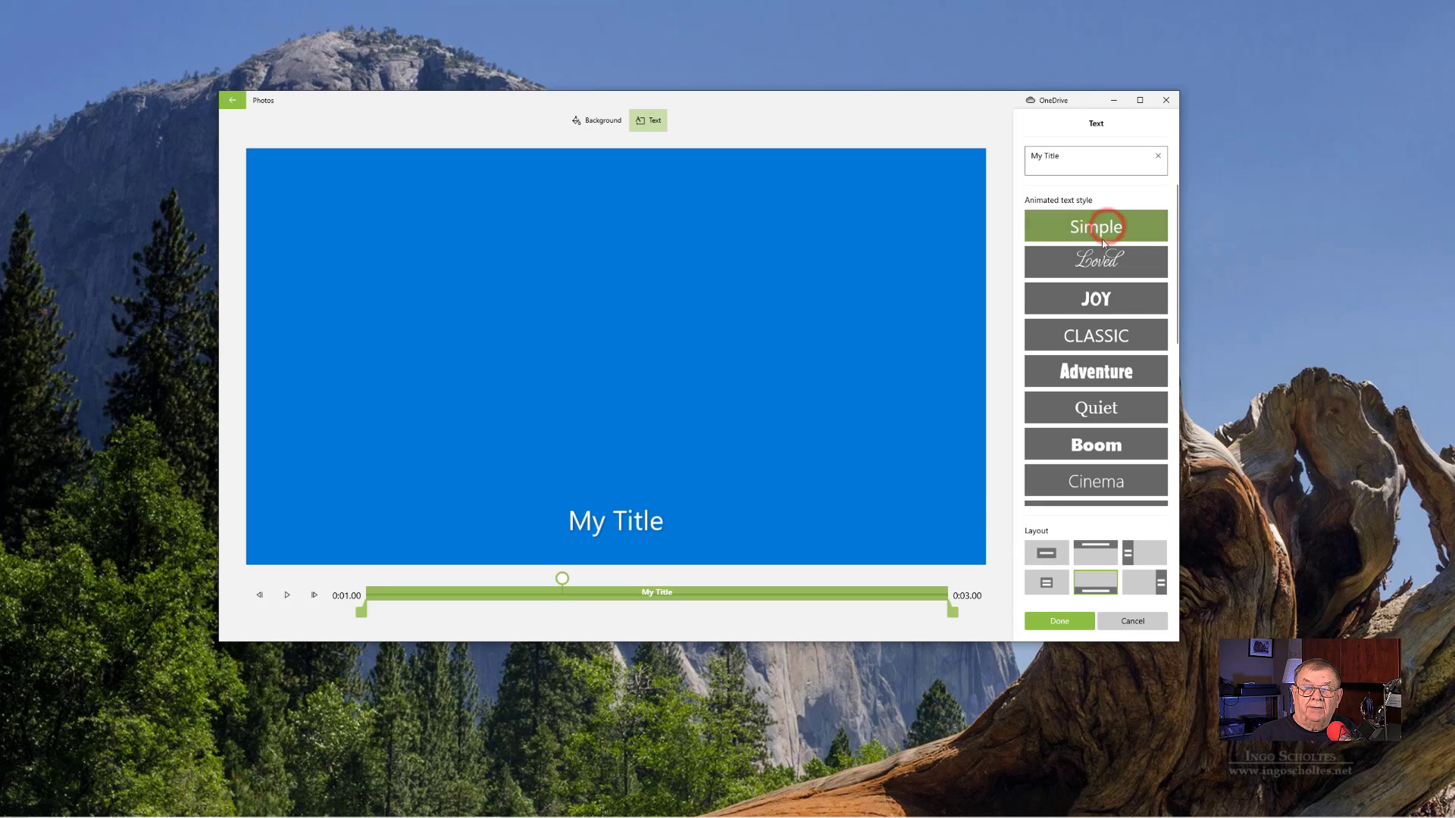
click(1096, 299)
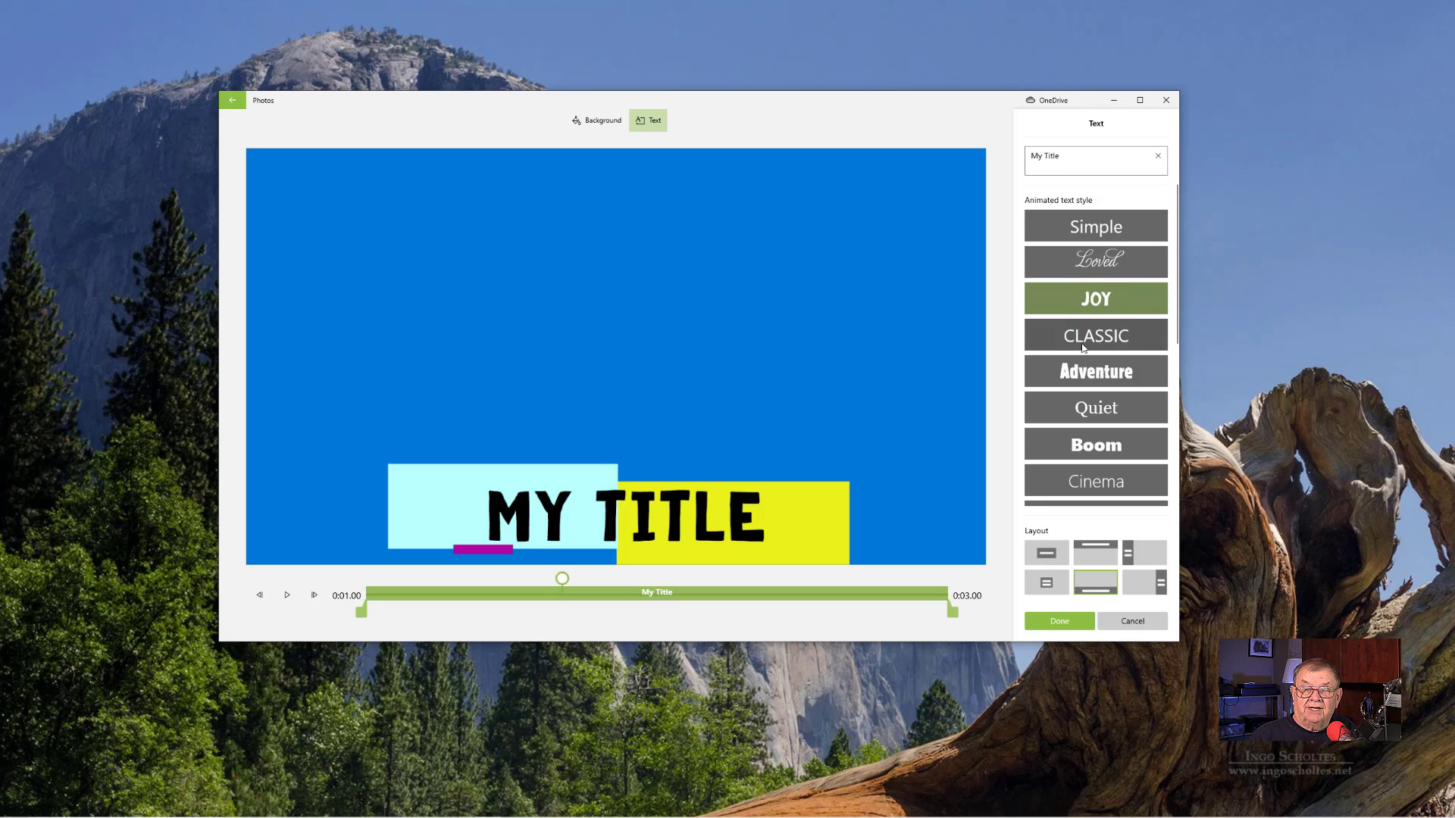
click(1098, 466)
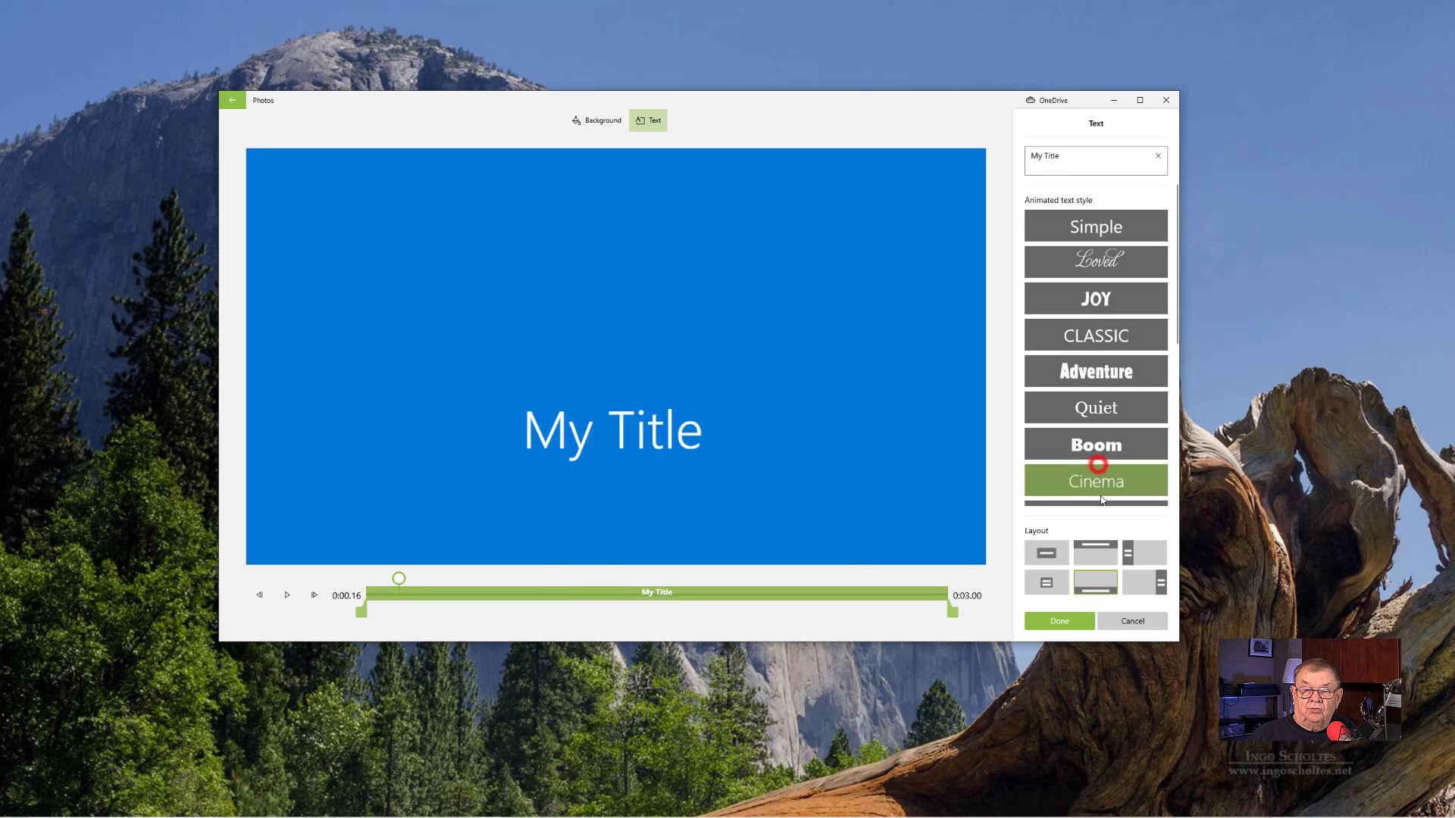
scroll(1100, 454, down, 5)
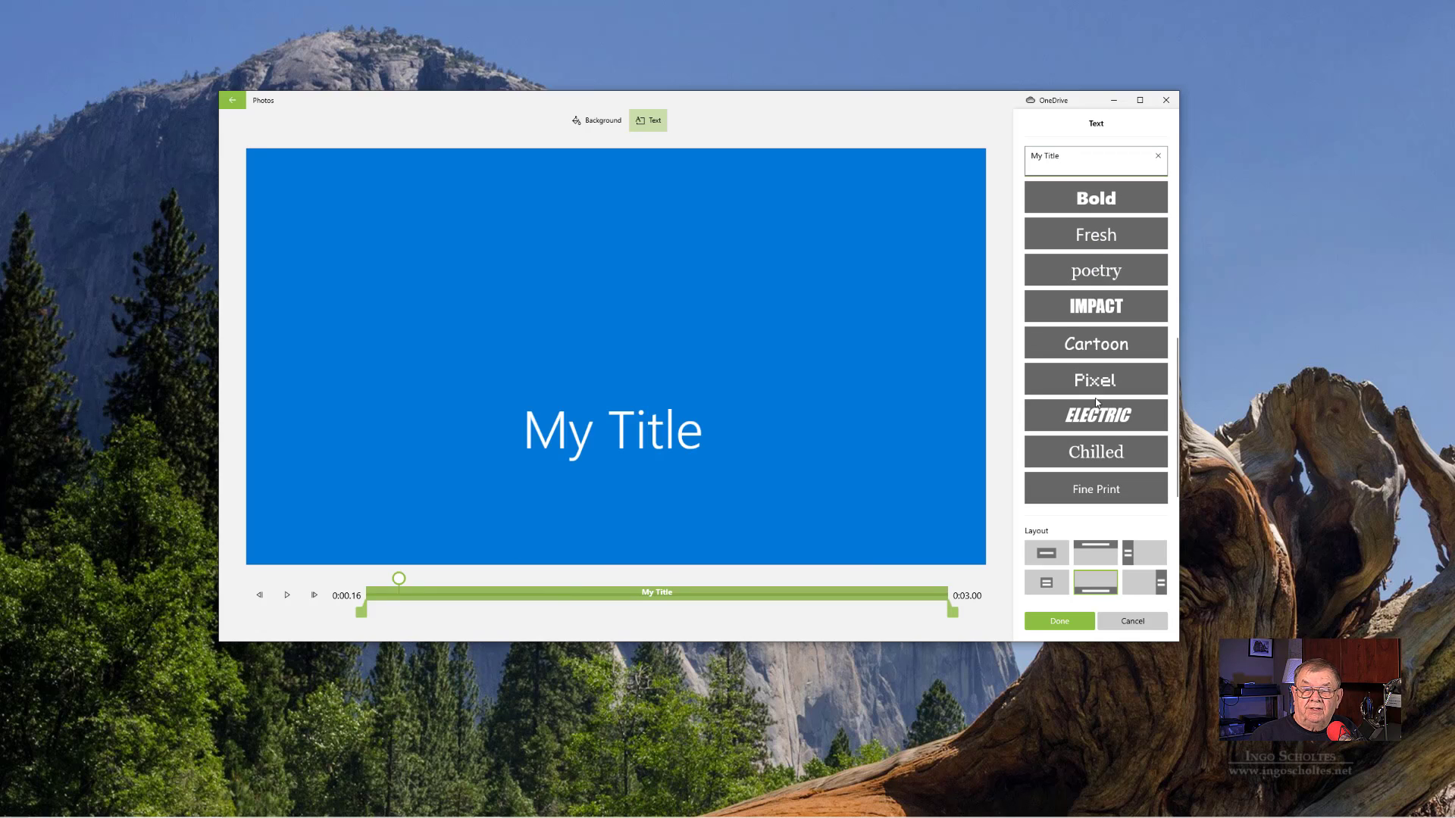
click(1092, 379)
click(1091, 342)
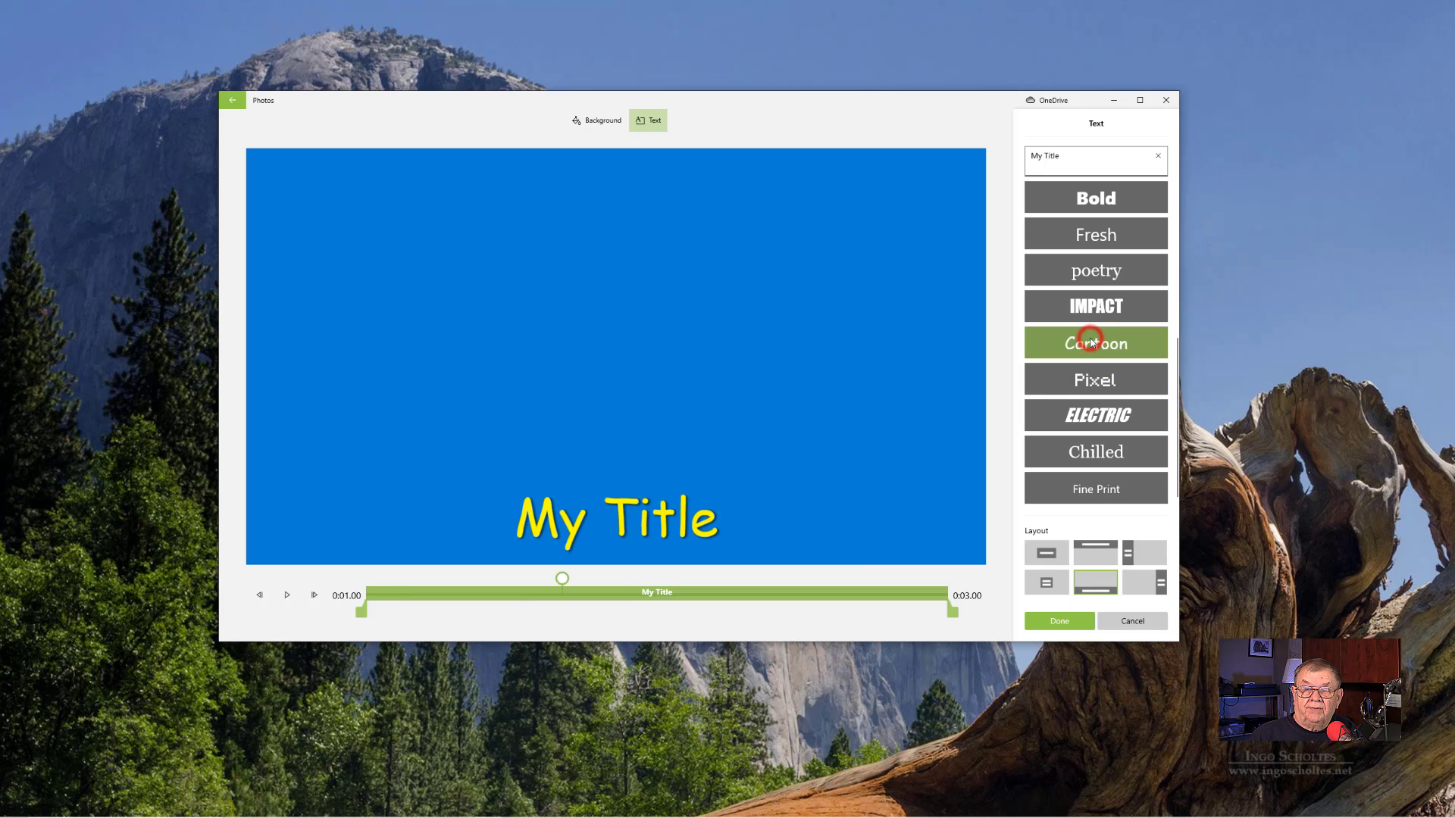
click(1050, 620)
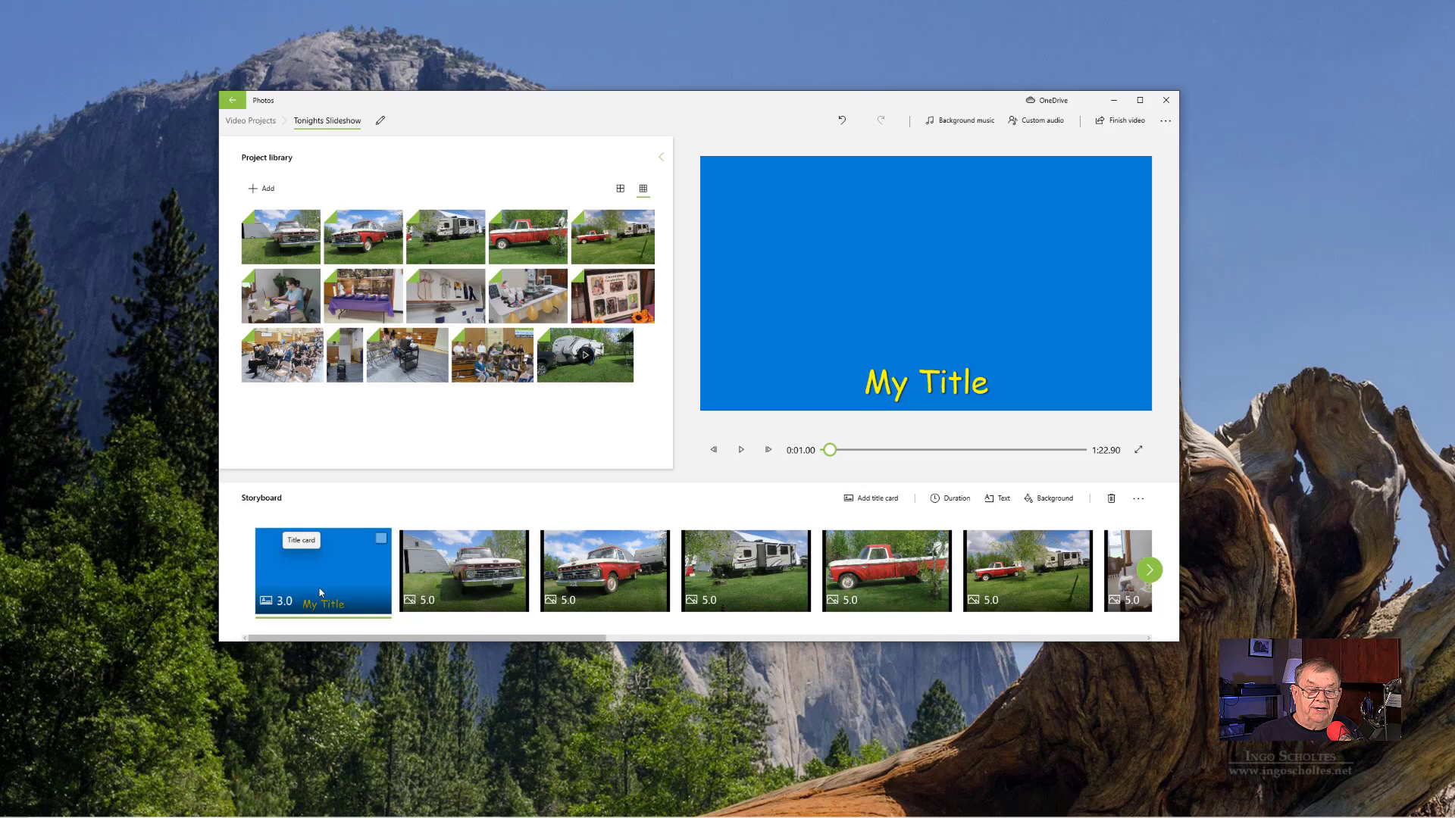
- Add the caption "My Truck" to the second red truck photo in the storyboard
click(616, 566)
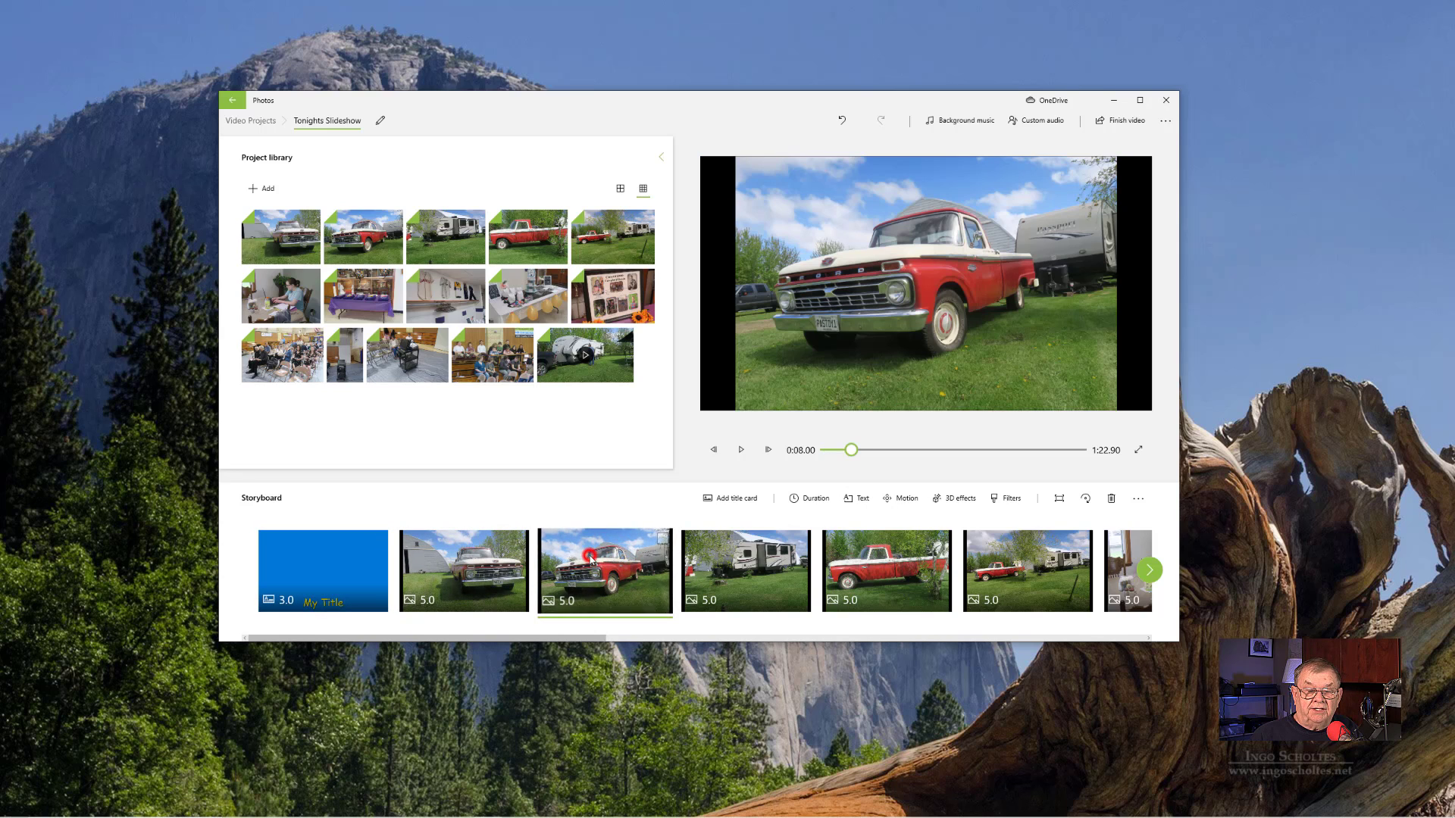
right_click(591, 560)
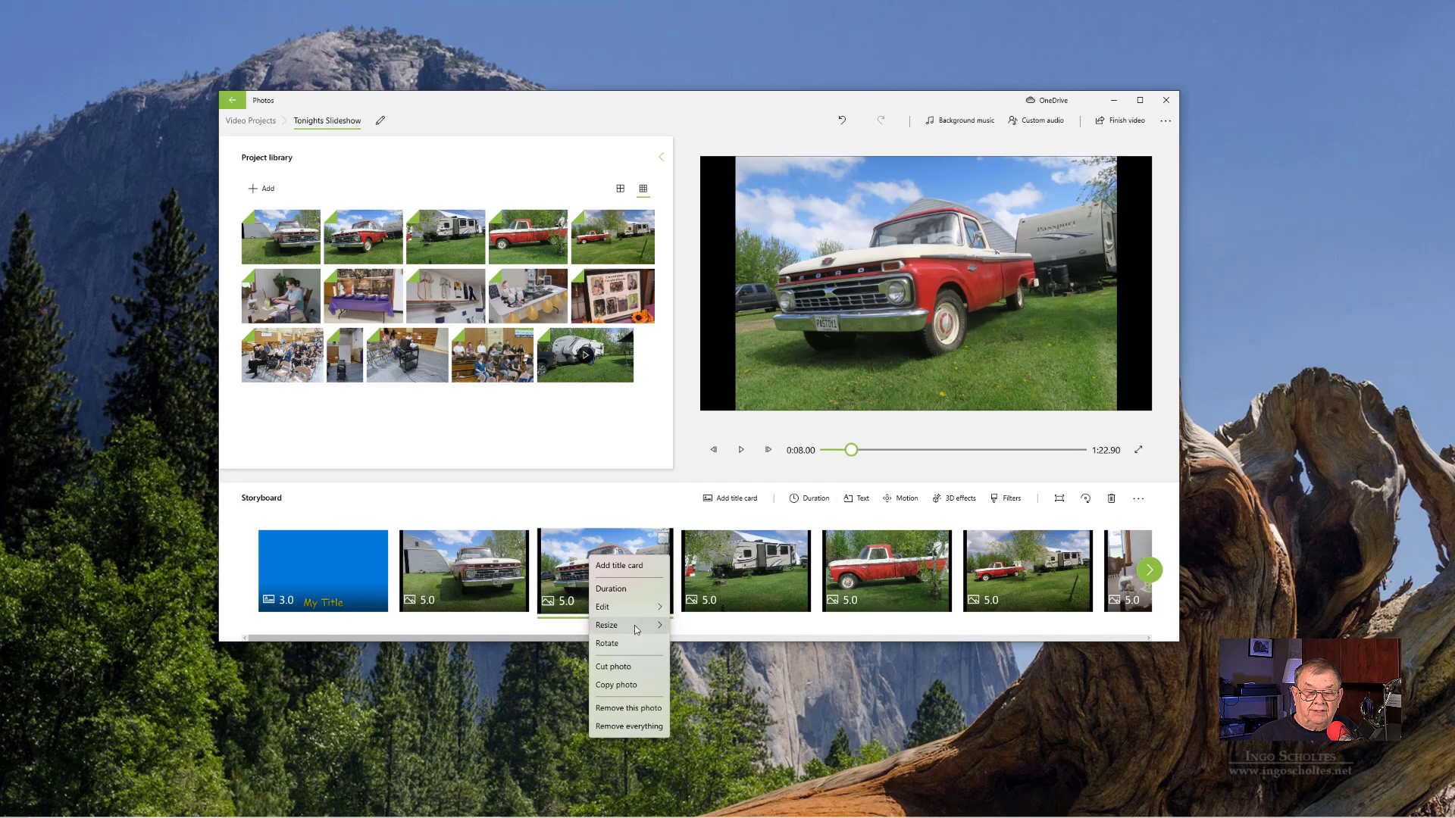
mouse_move(627, 614)
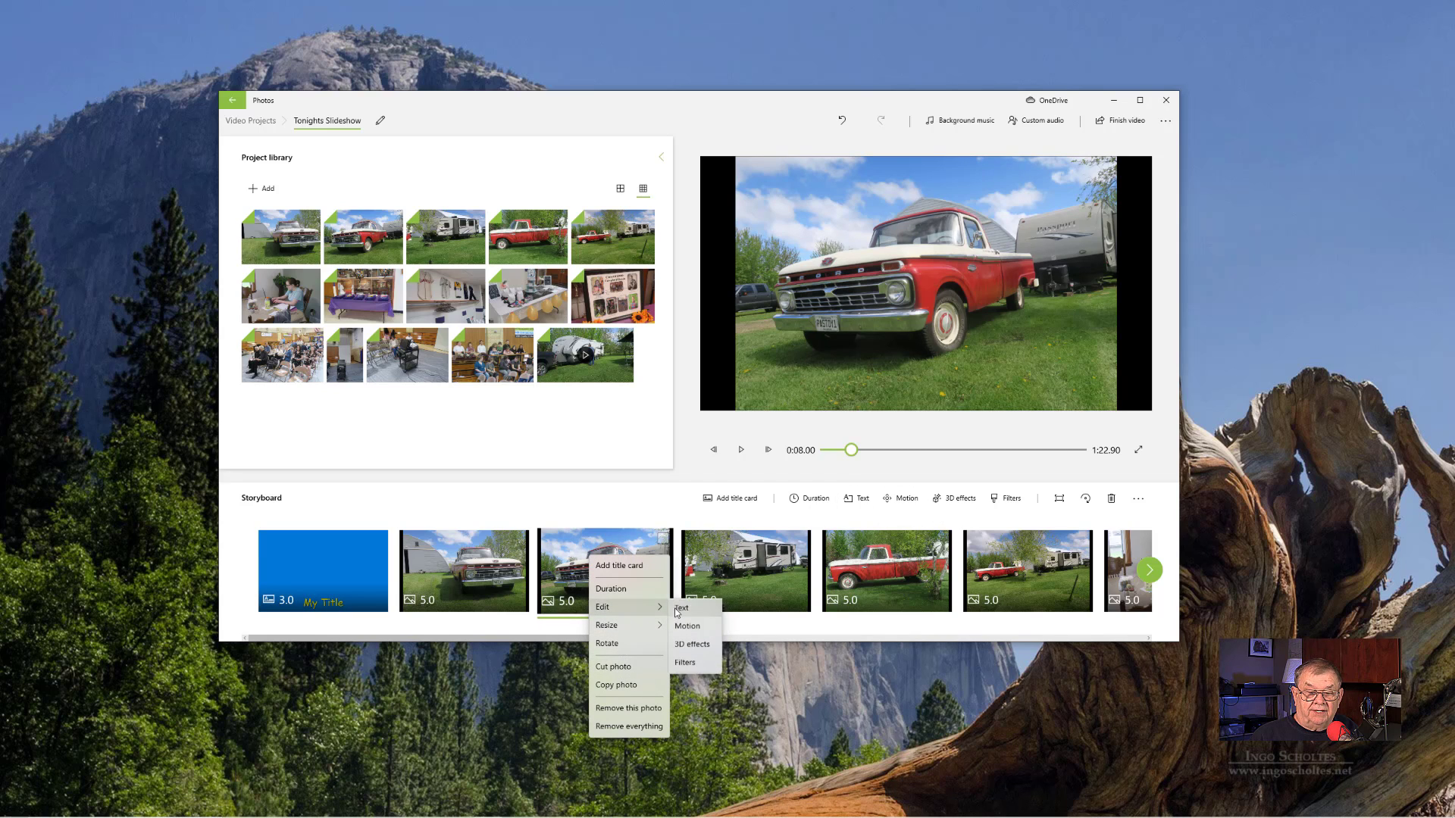
click(678, 612)
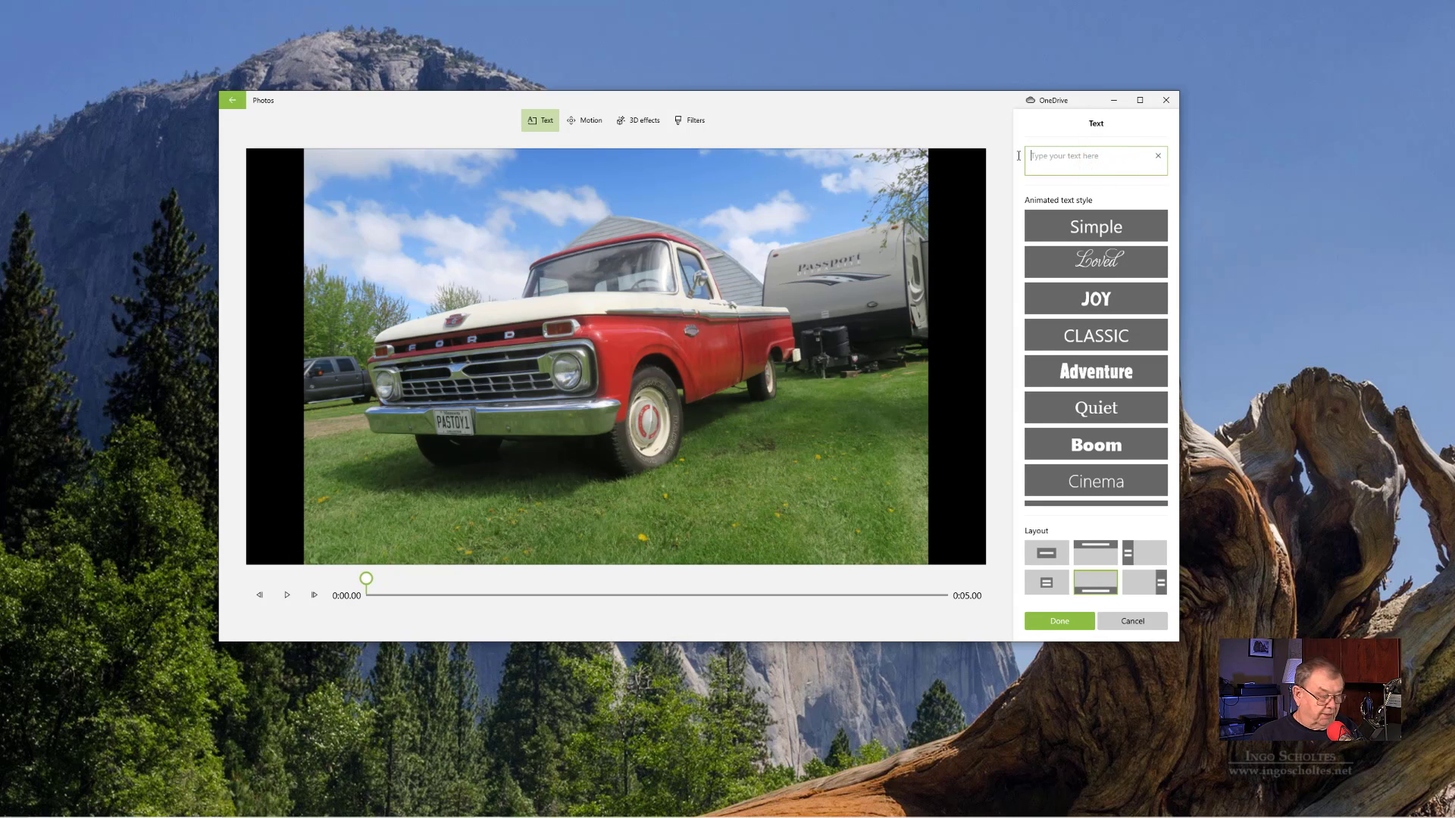
text(Ny Tr)
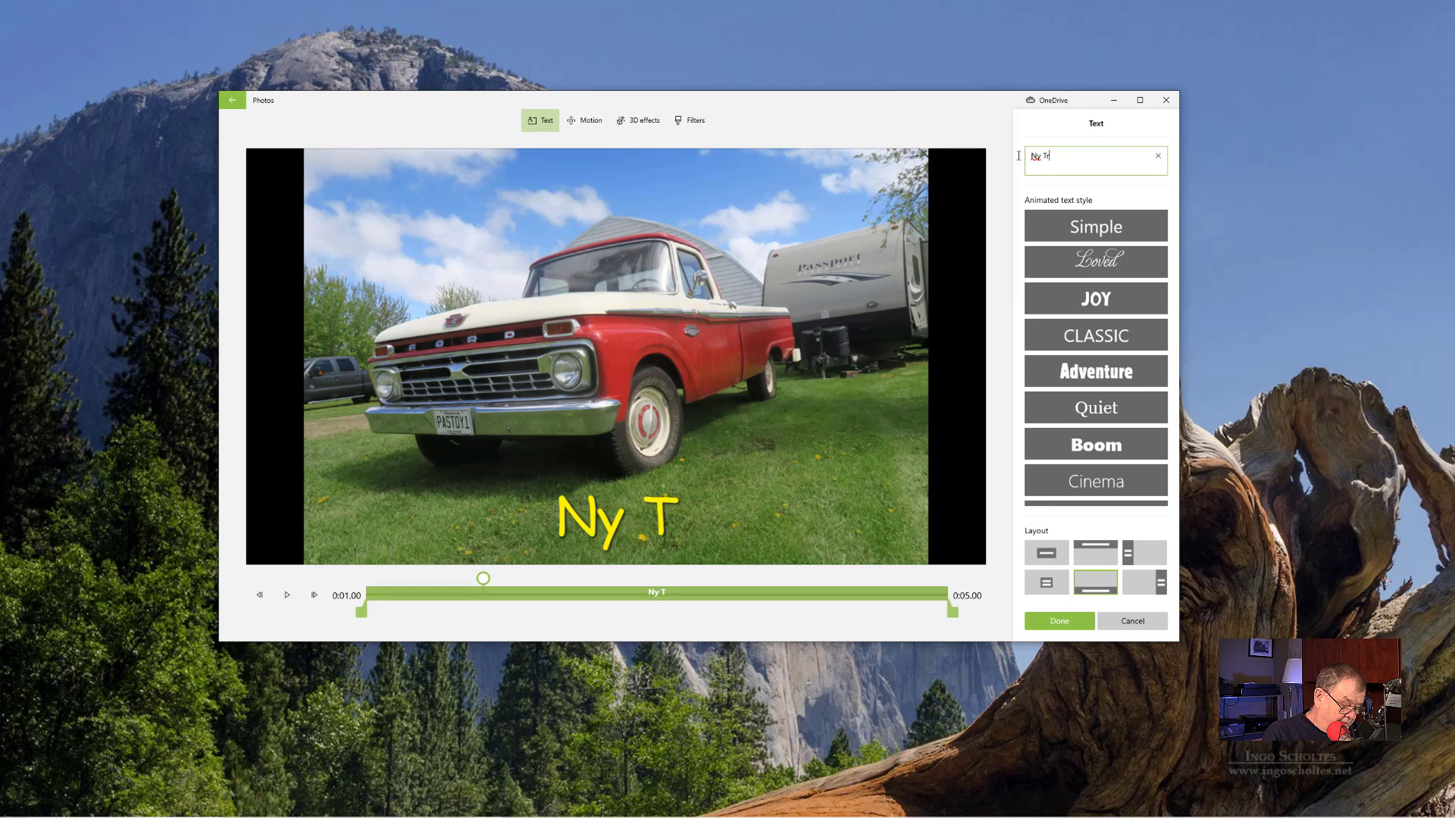
text(uck)
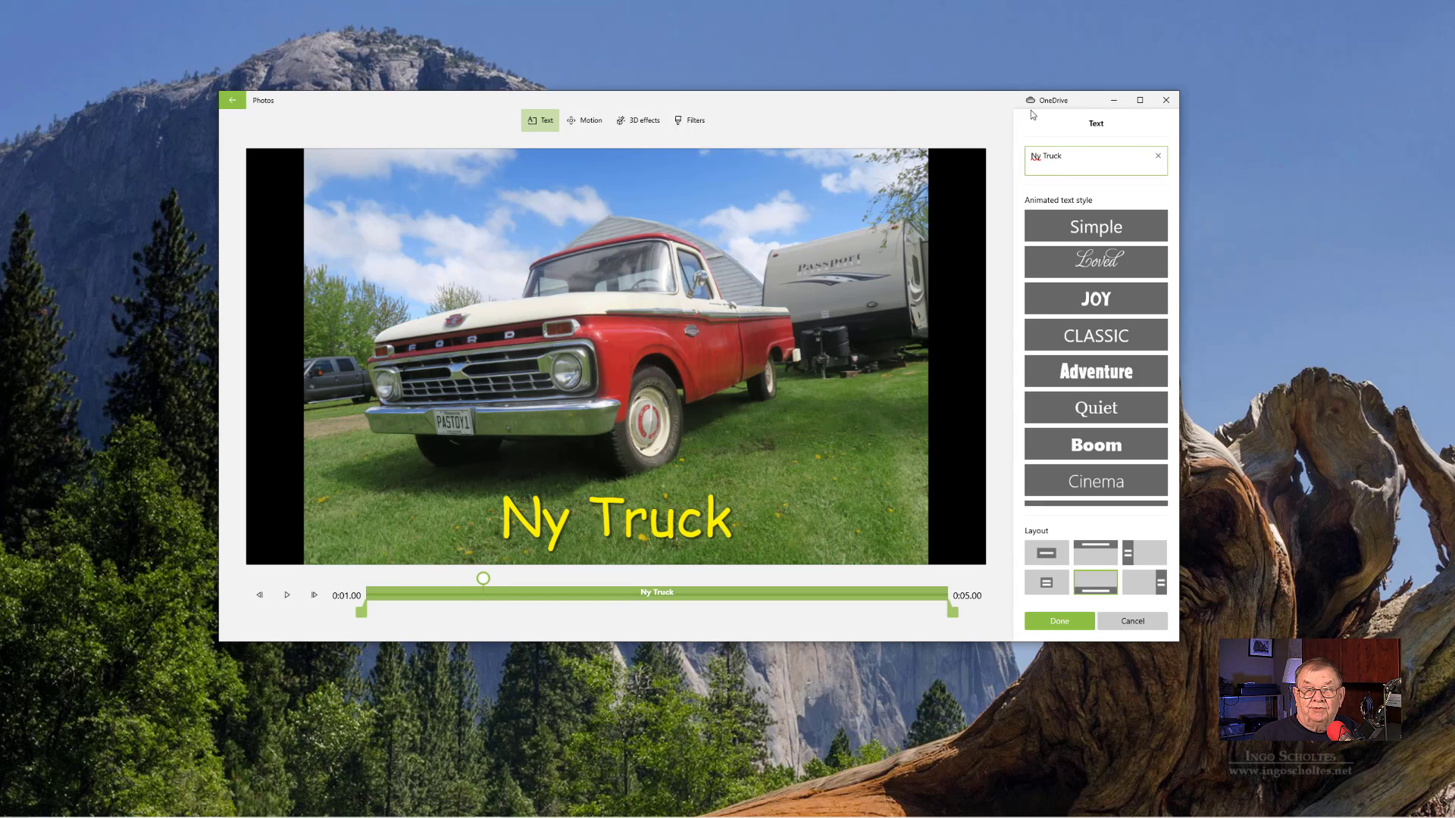
double_click(1036, 155)
text(M)
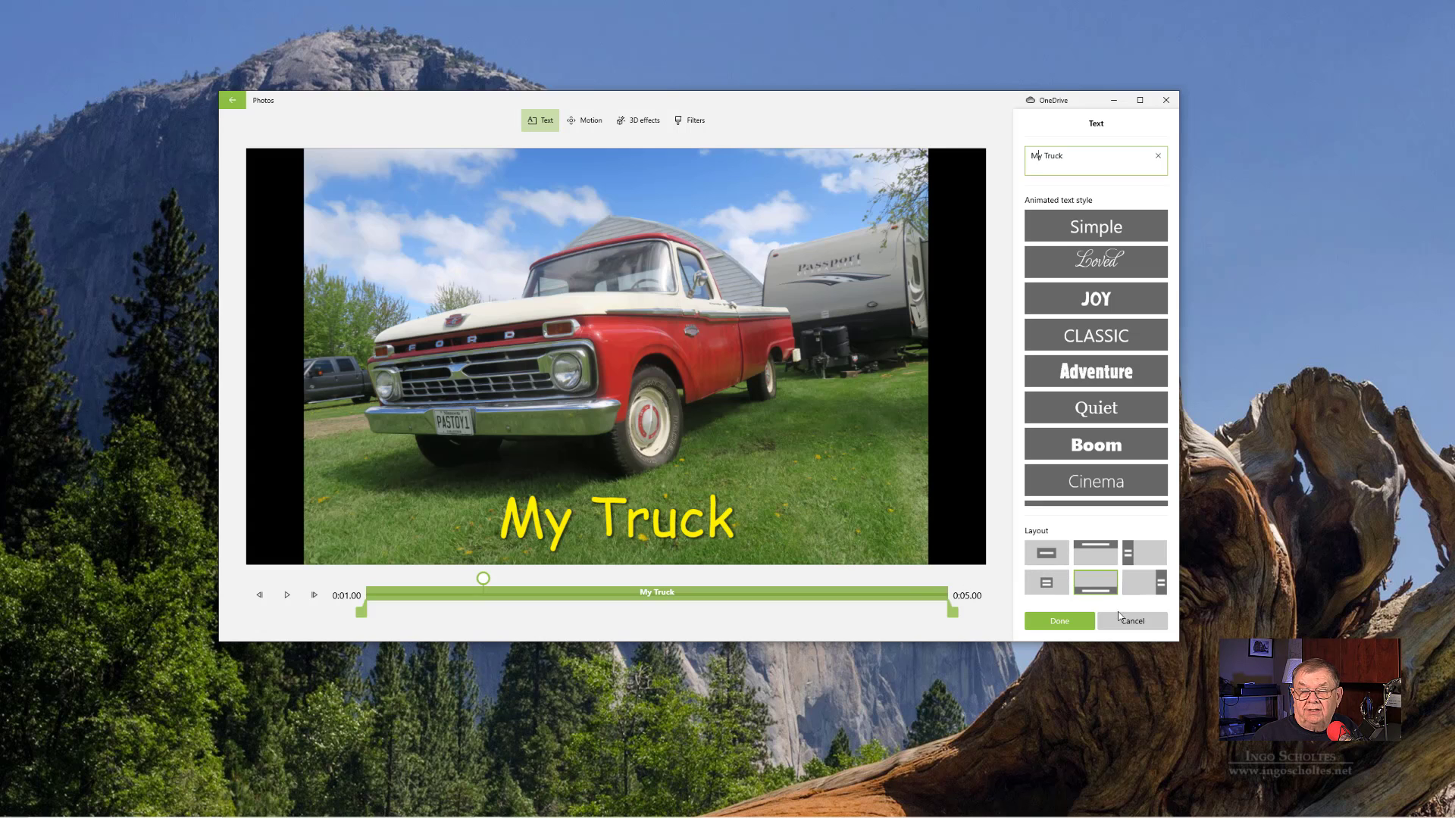
click(1061, 621)
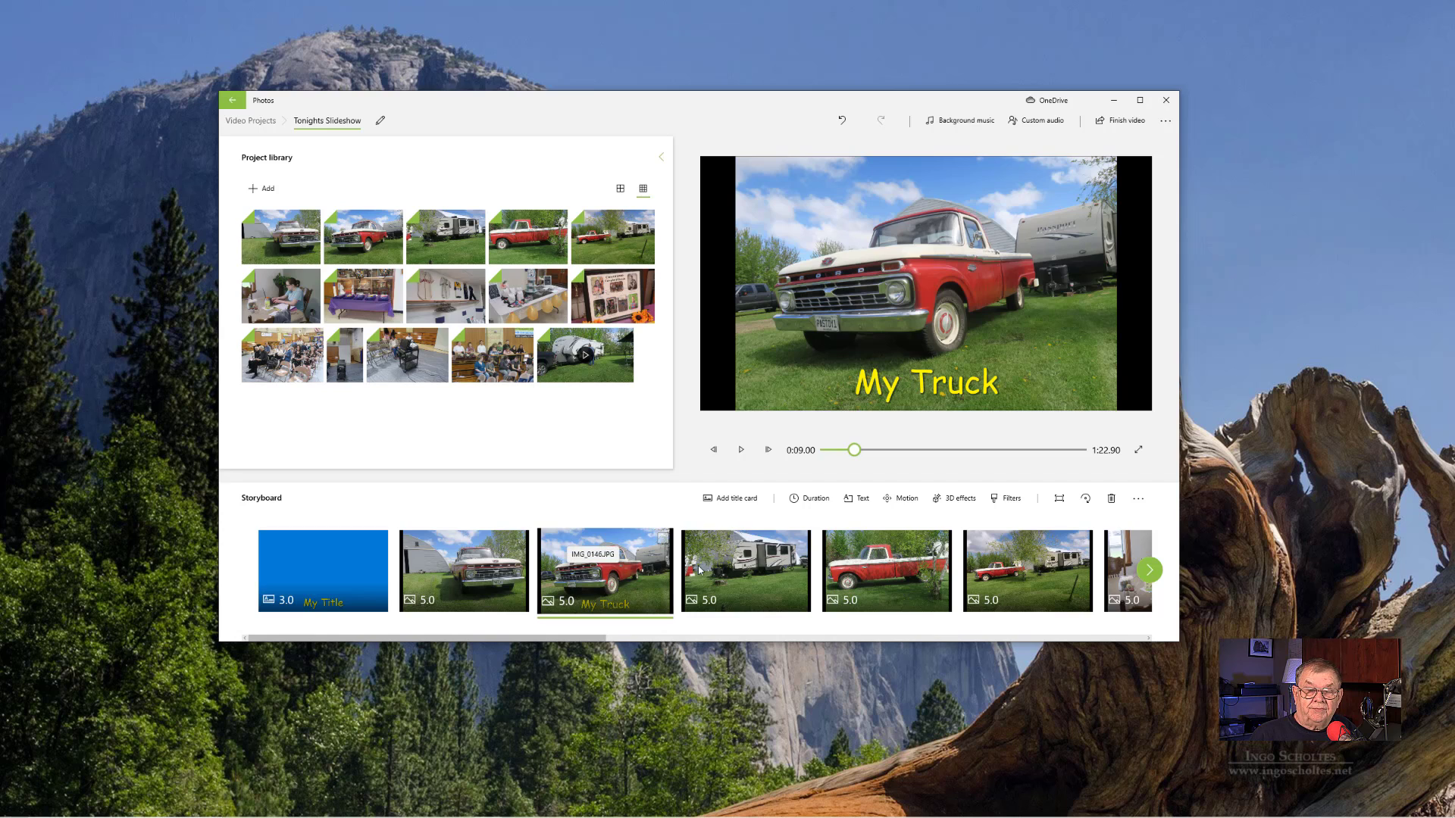
- Apply the Zoom out left motion to the captioned truck photo and play the preview from the photo before it
click(904, 498)
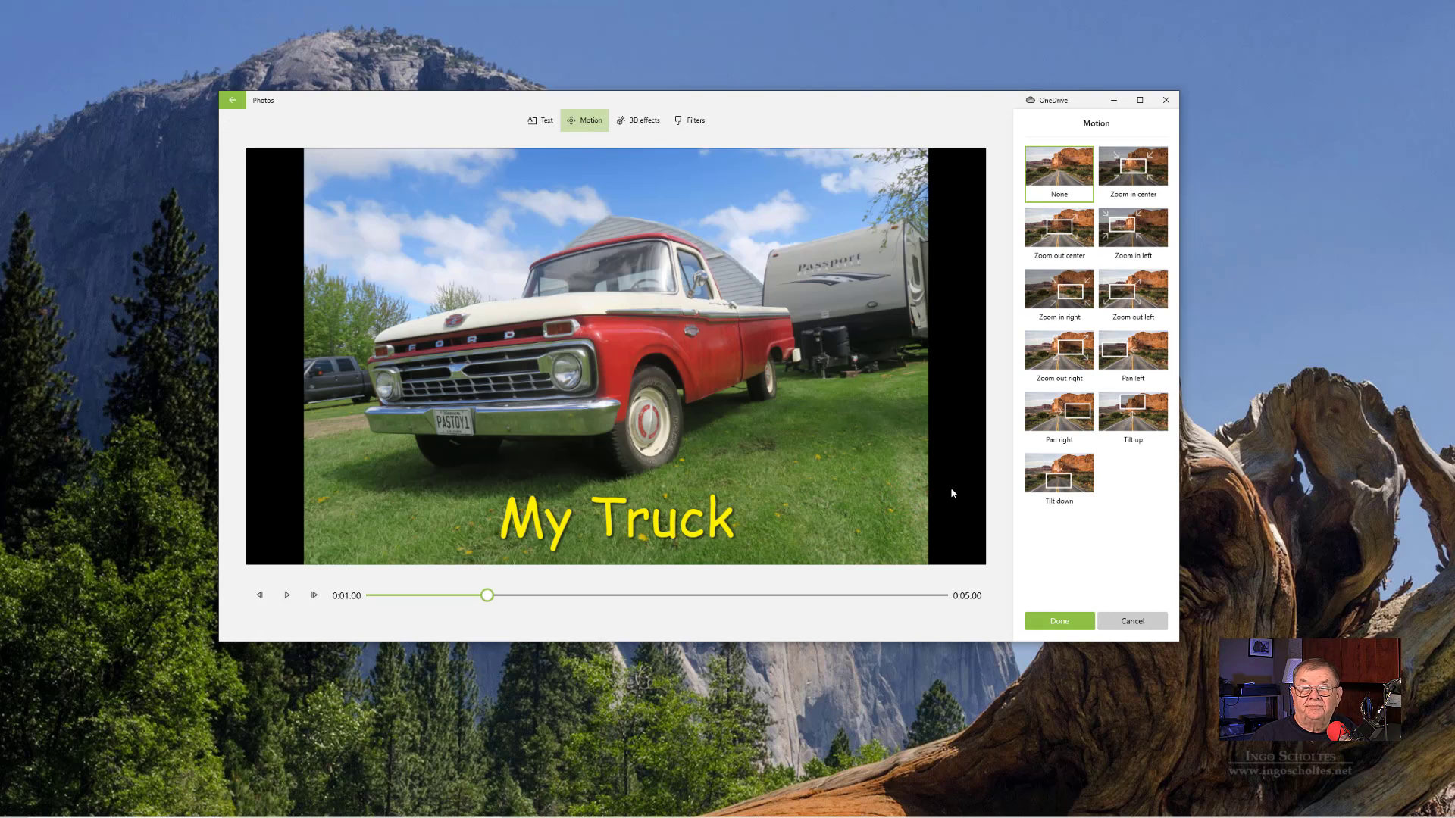
click(1123, 292)
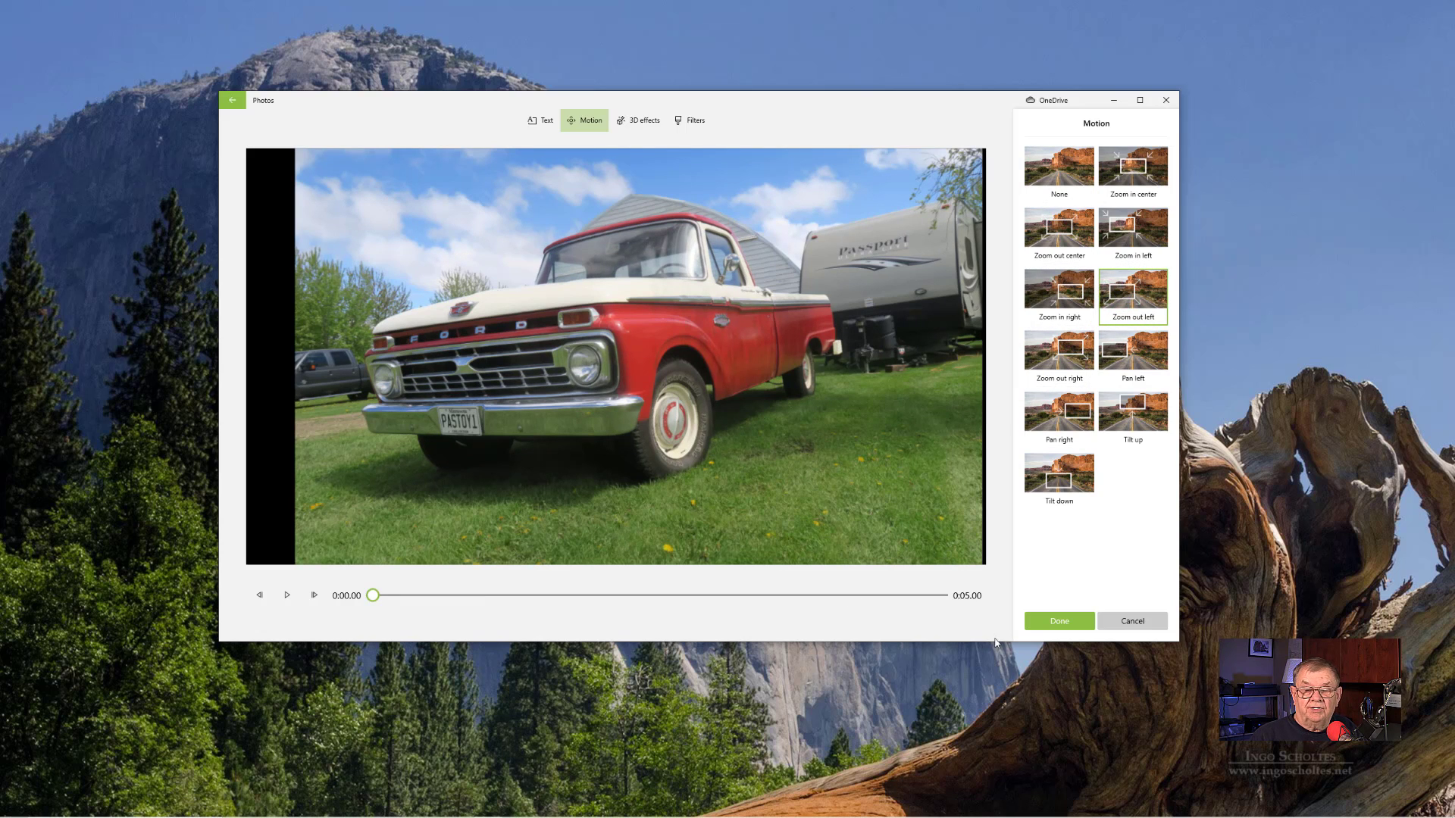
click(1046, 619)
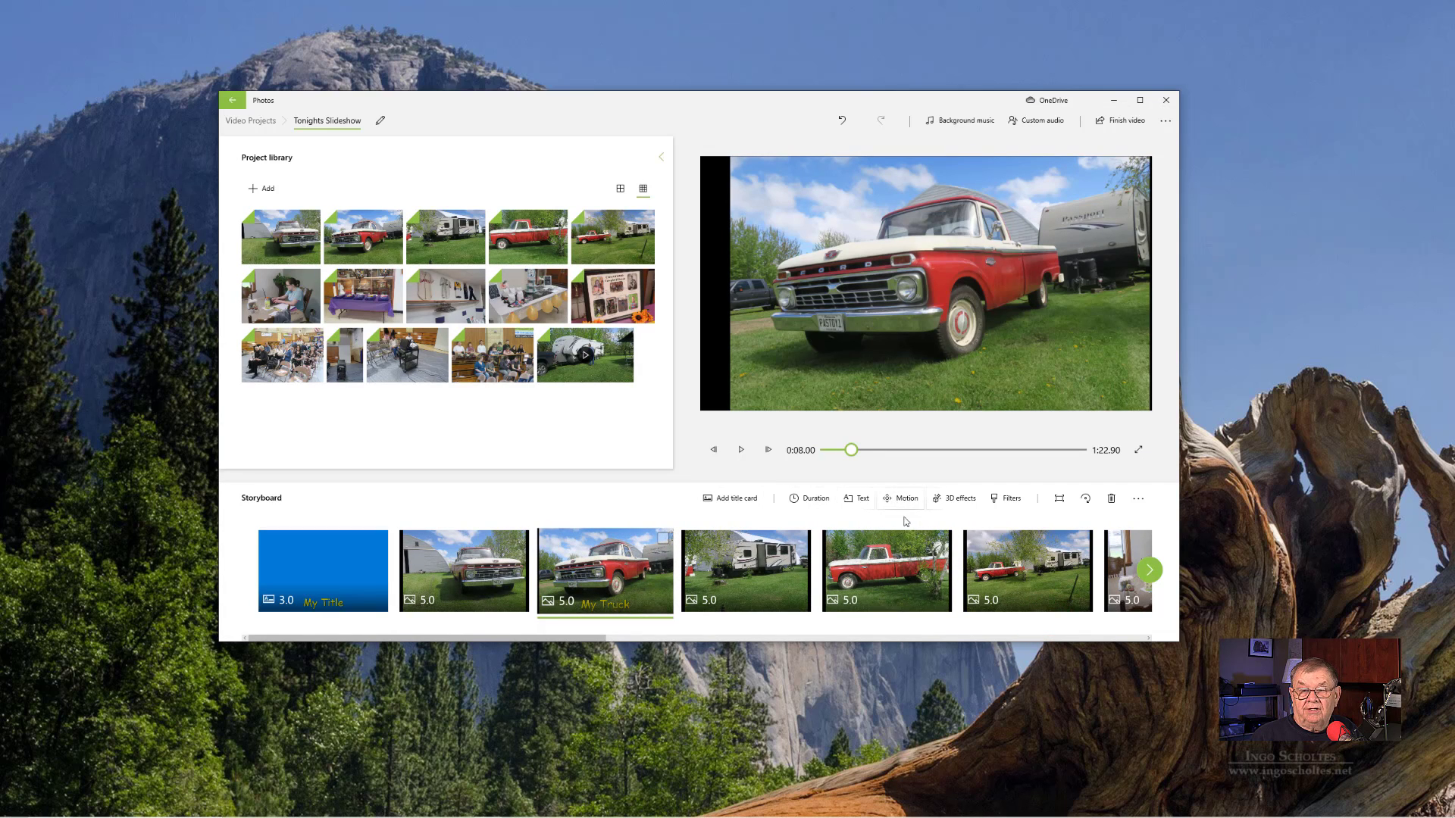
click(493, 539)
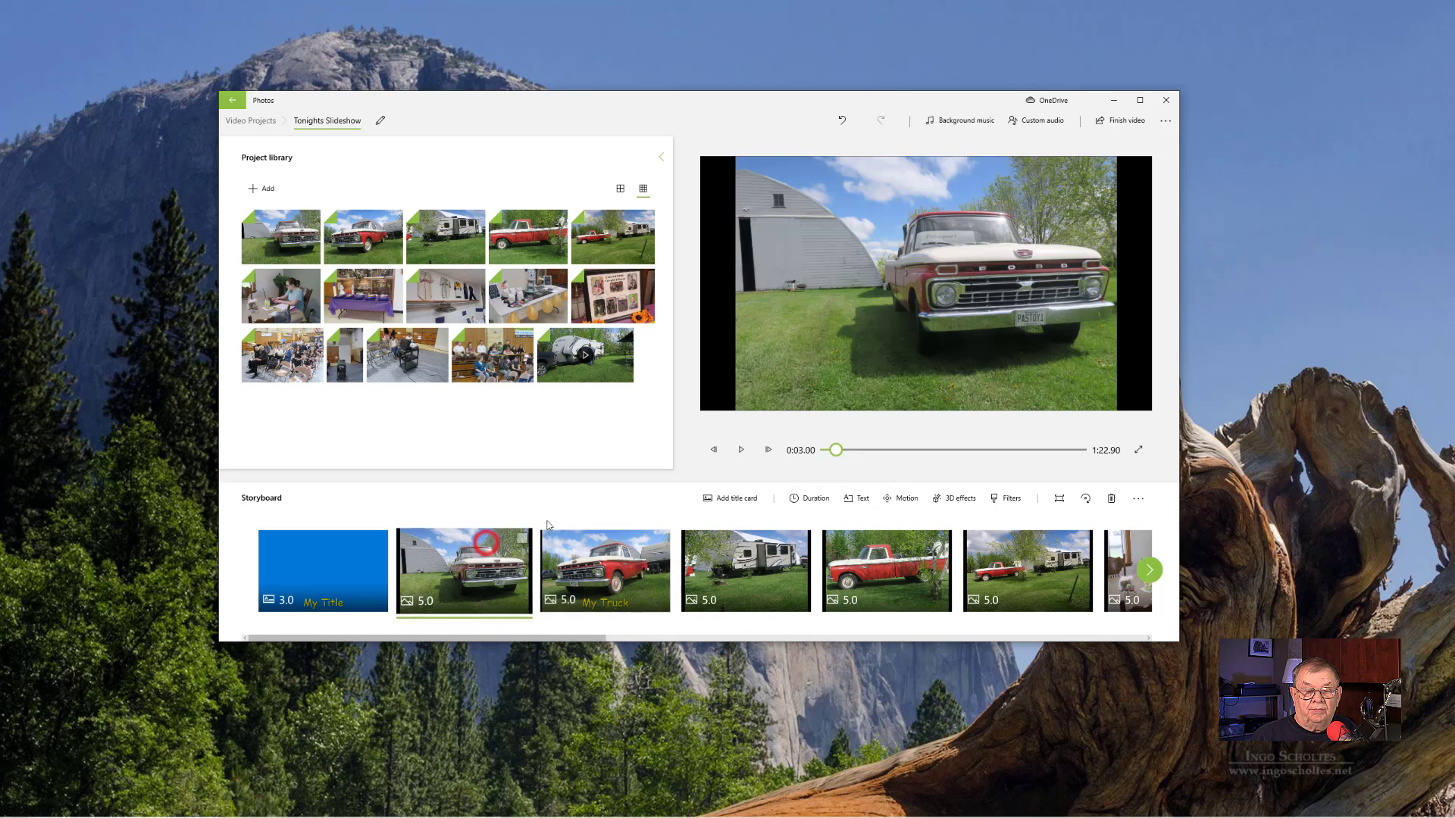
click(741, 450)
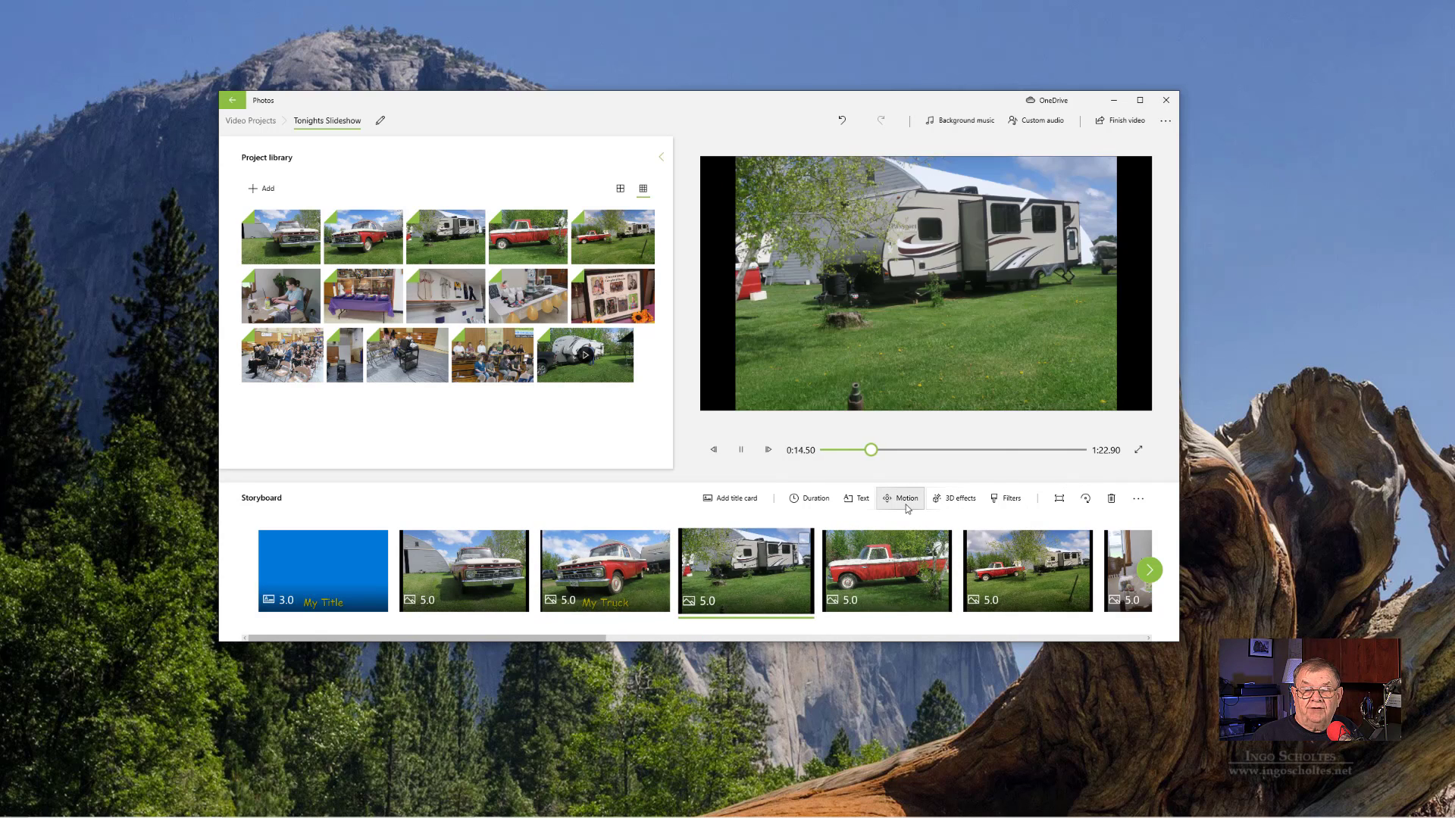
- Add the Explosion 3D effect to the trailer photo, position it over the tree stump near the trailer's hitch, and save the edit
click(965, 499)
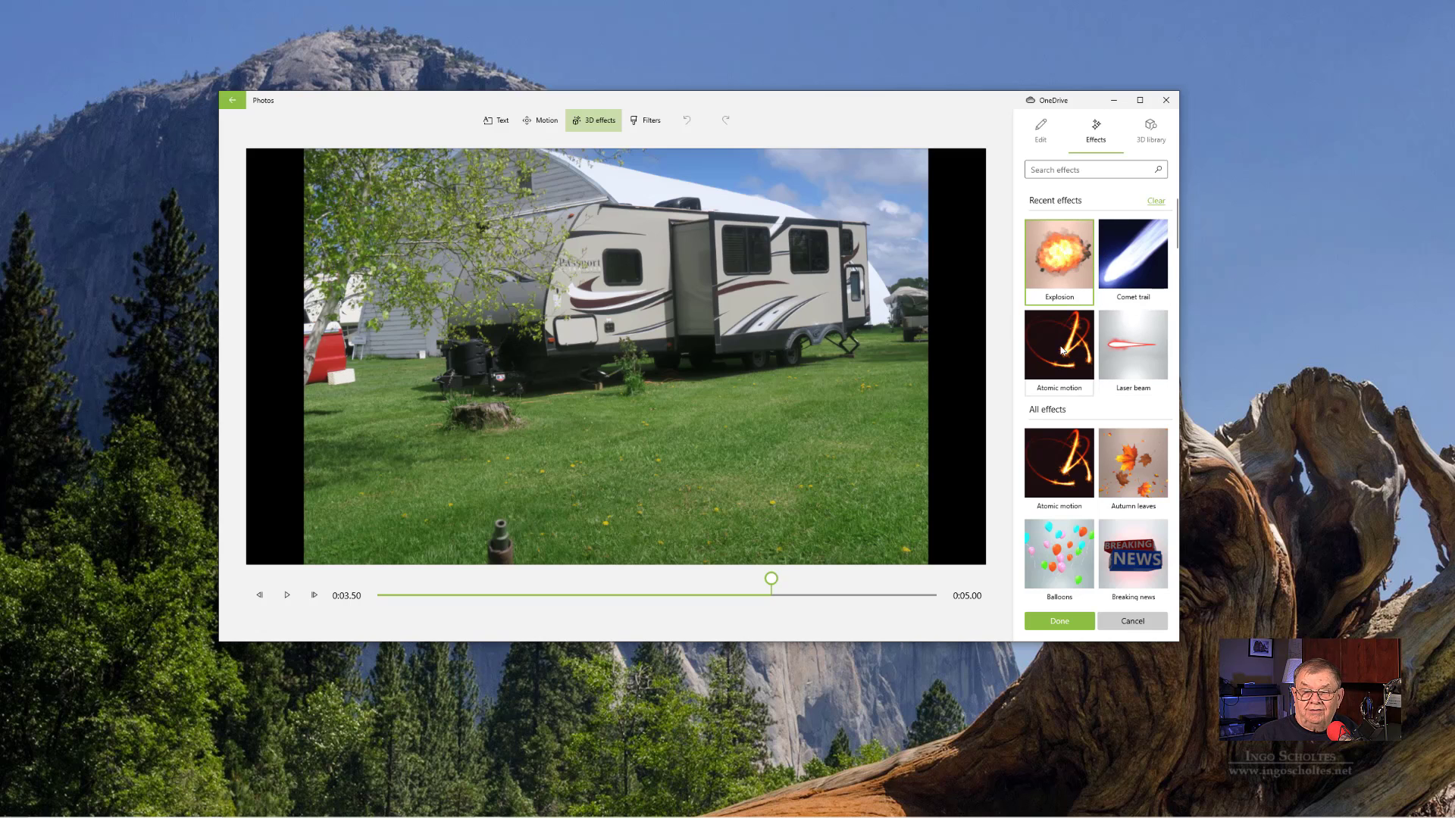
scroll(1061, 349, down, 5)
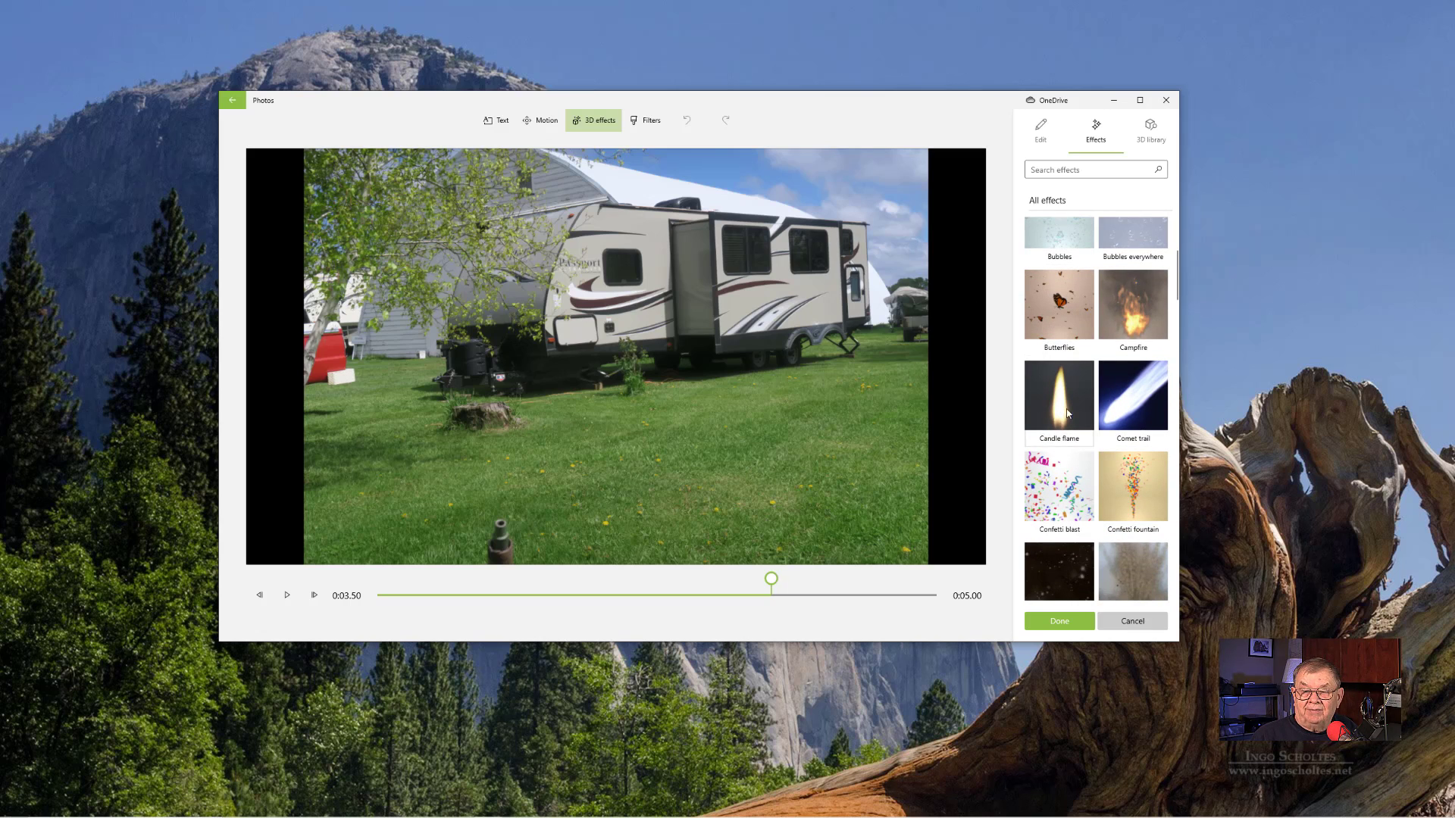
scroll(1053, 424, down, 2)
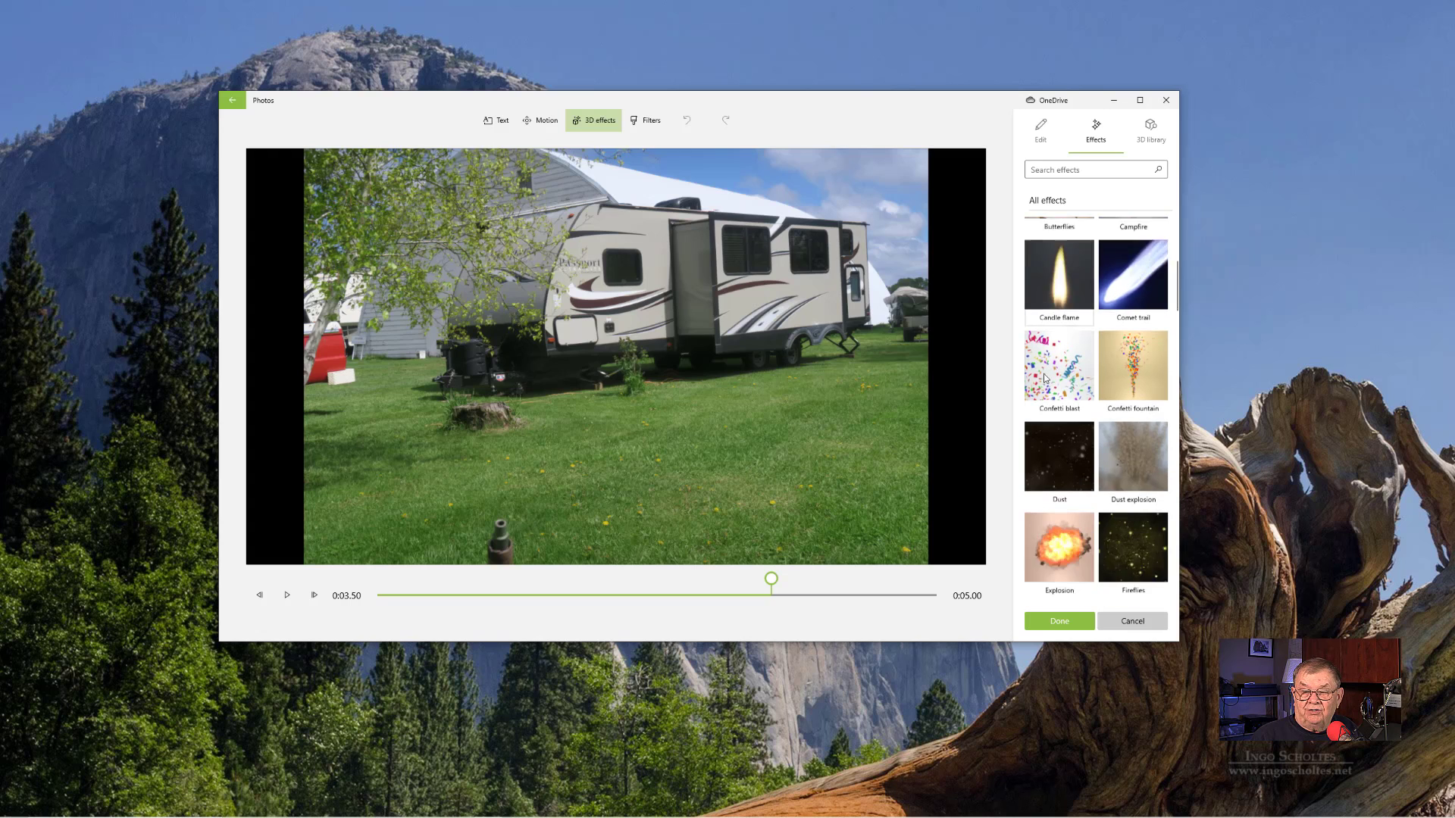
scroll(1044, 378, down, 3)
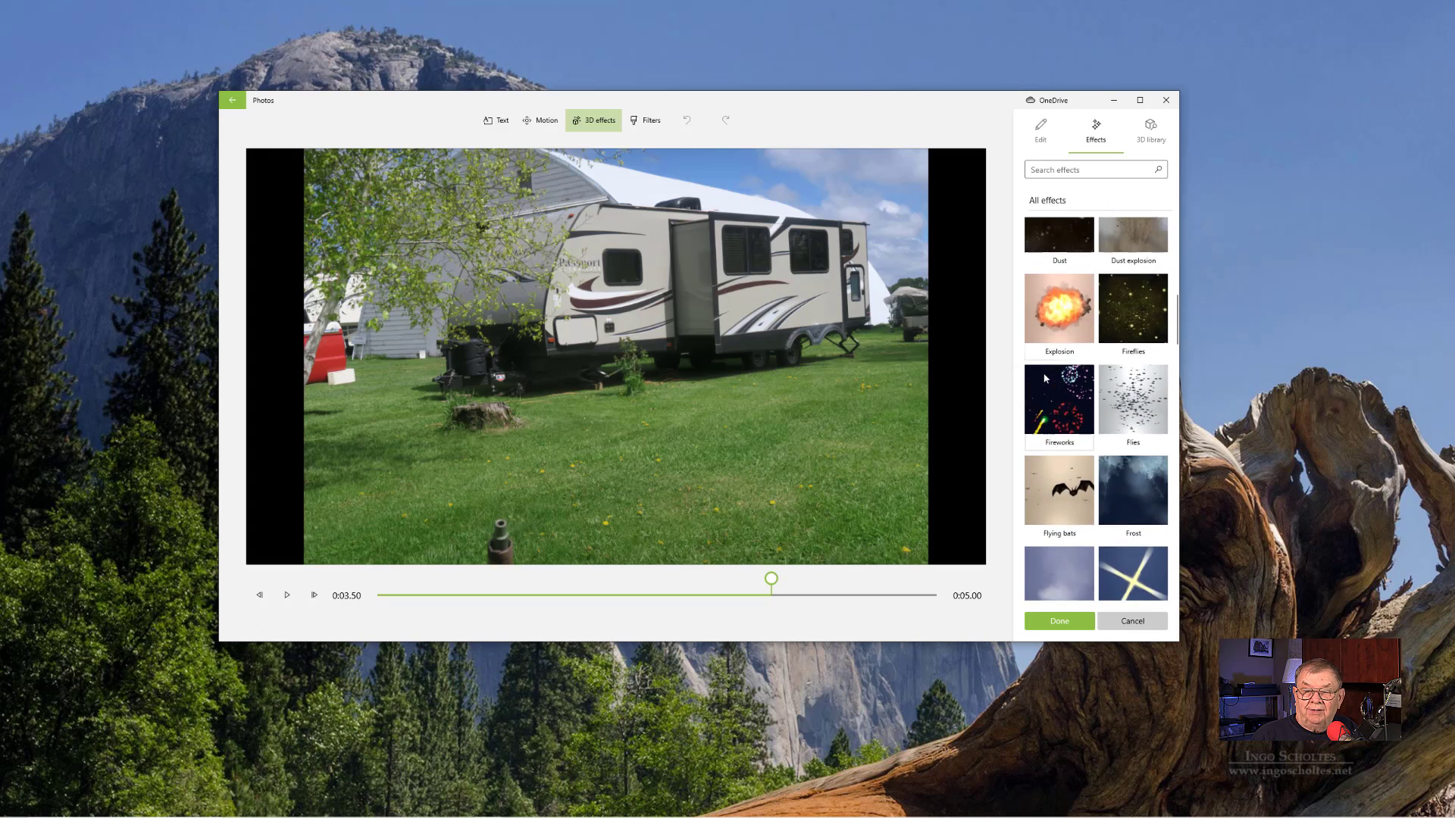
scroll(1044, 378, down, 3)
scroll(1044, 378, up, 3)
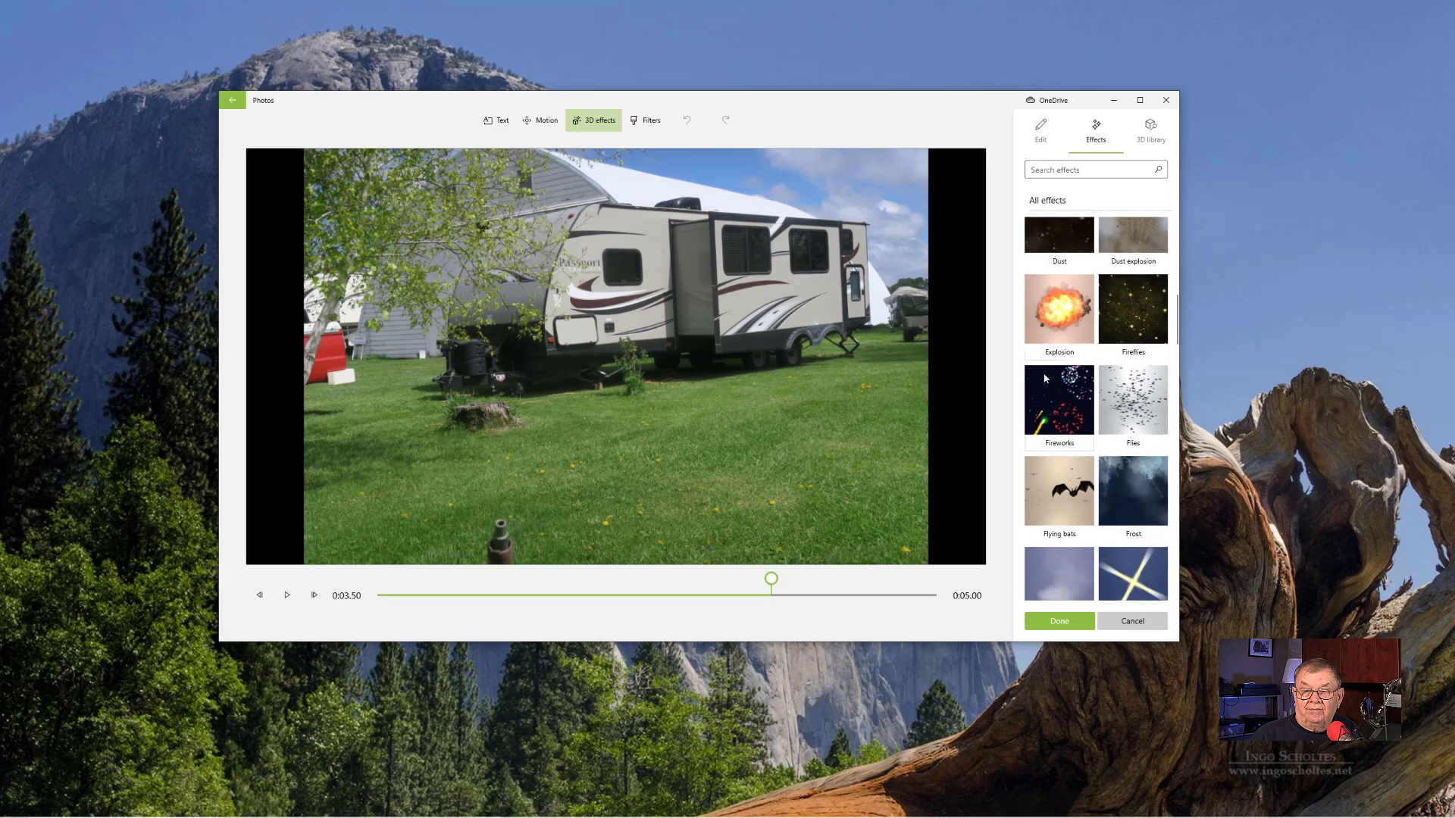
scroll(1044, 378, up, 5)
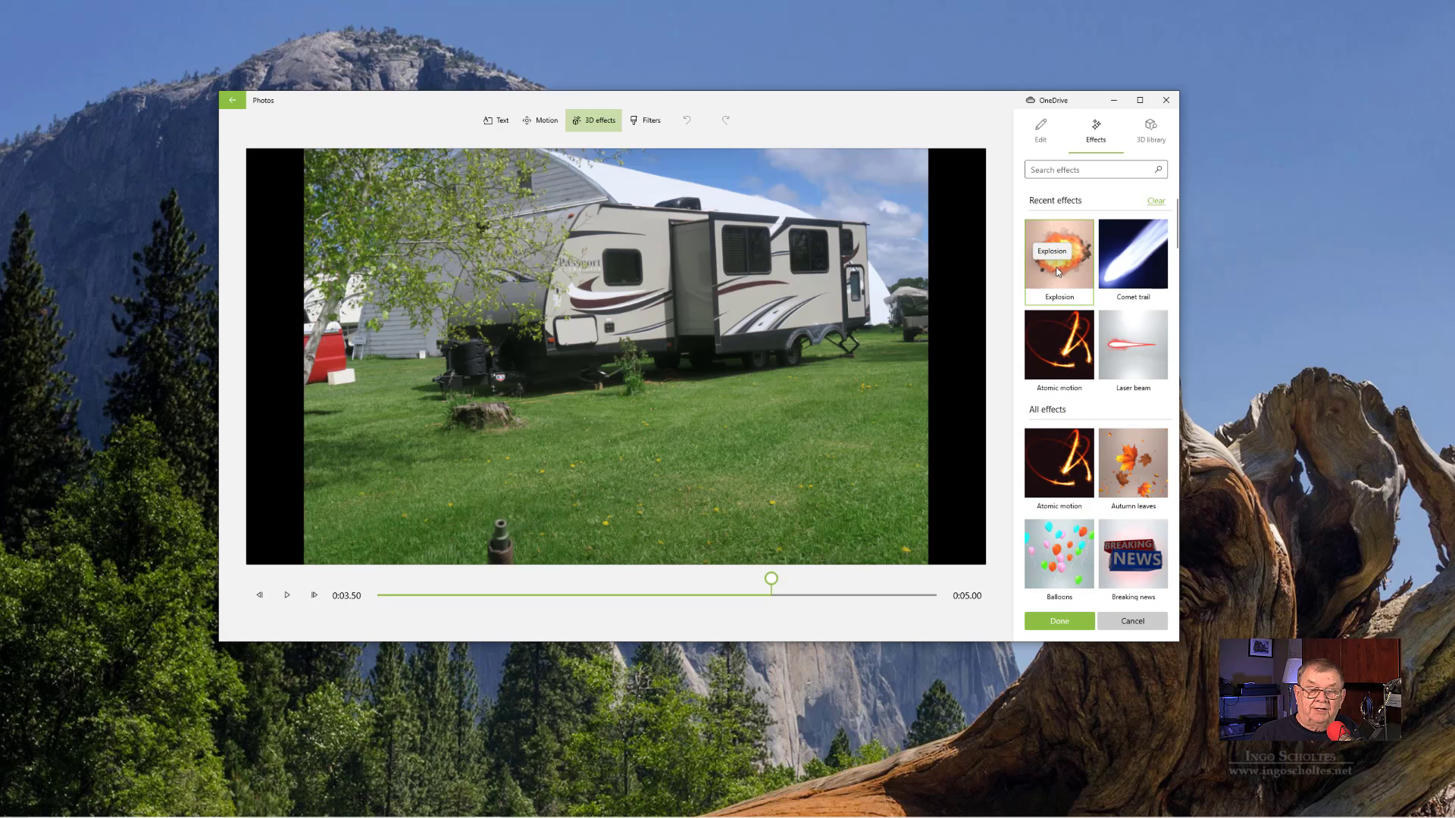
drag(1065, 267, 435, 424)
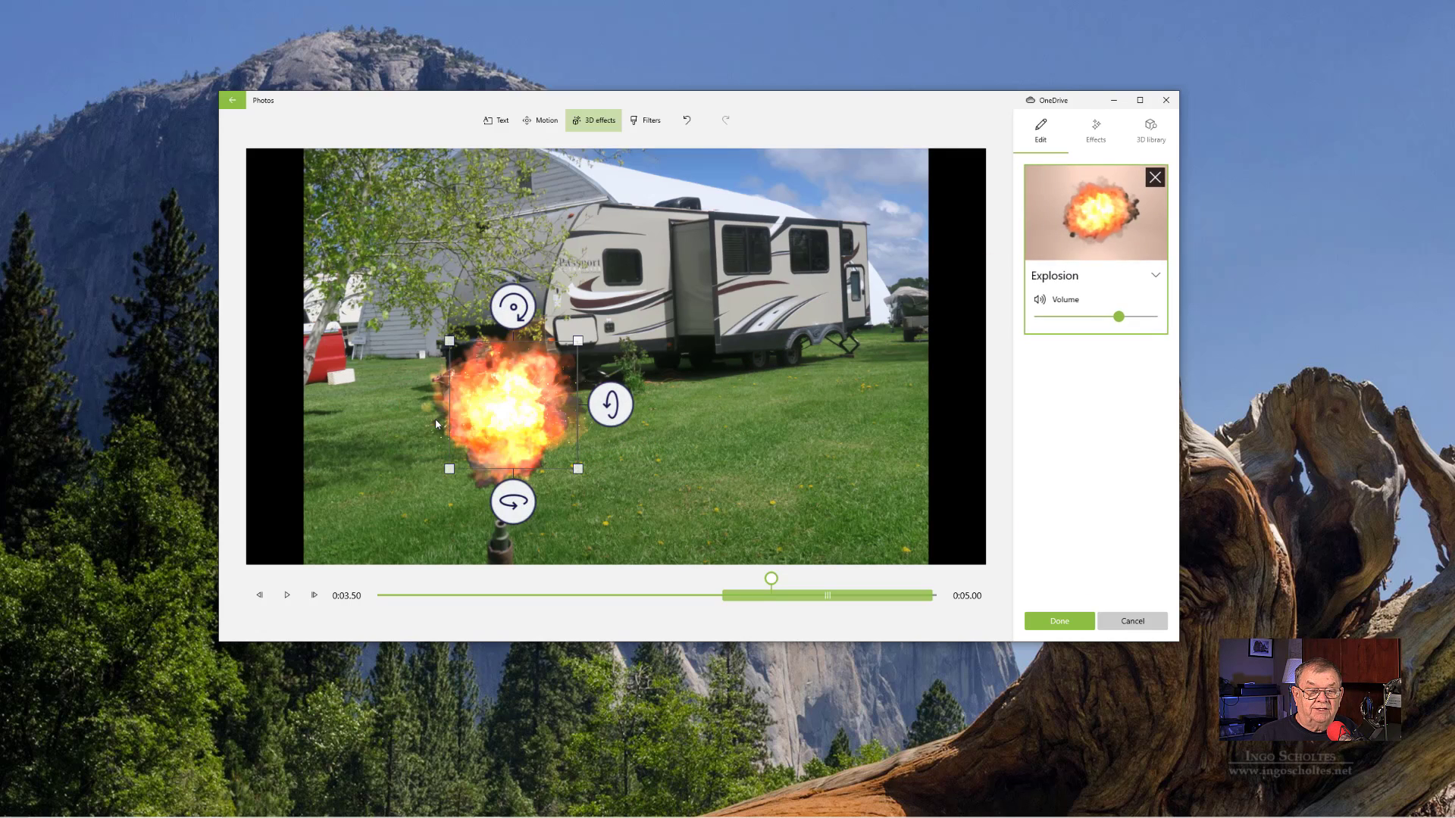
drag(516, 522, 513, 488)
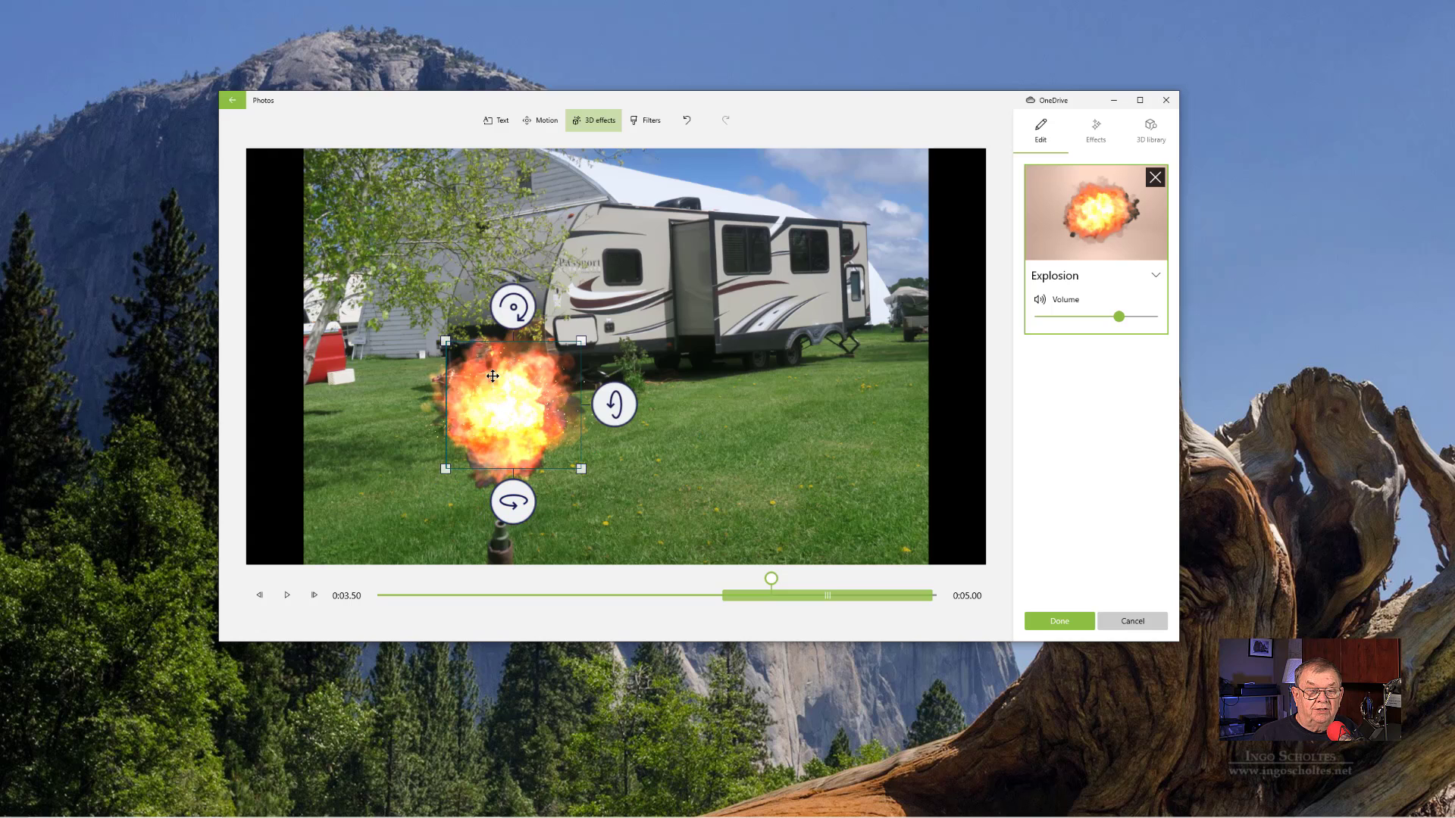
mouse_move(489, 404)
mouse_down()
mouse_move(701, 399)
mouse_move(542, 408)
mouse_move(472, 391)
mouse_up()
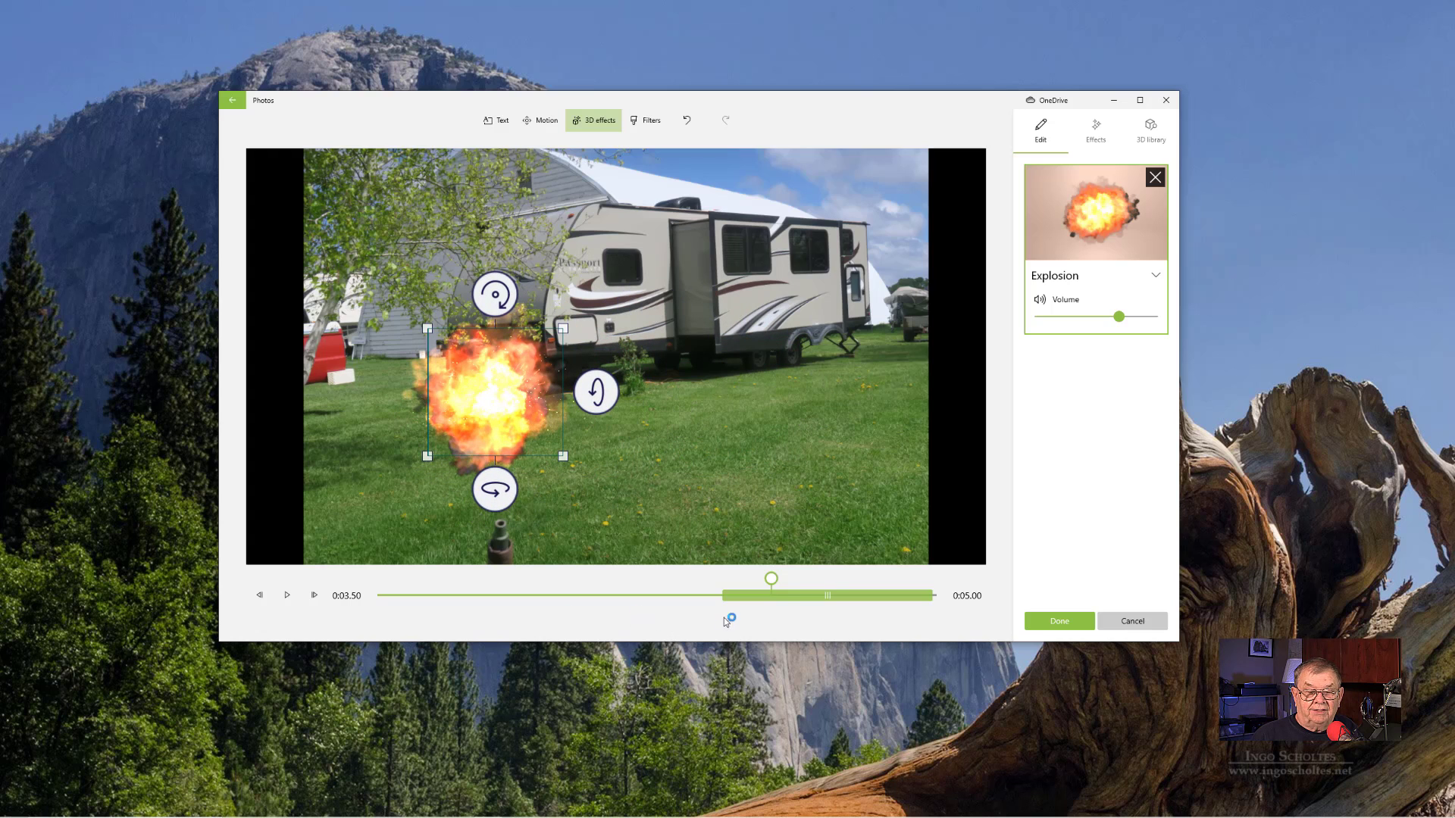
click(1050, 621)
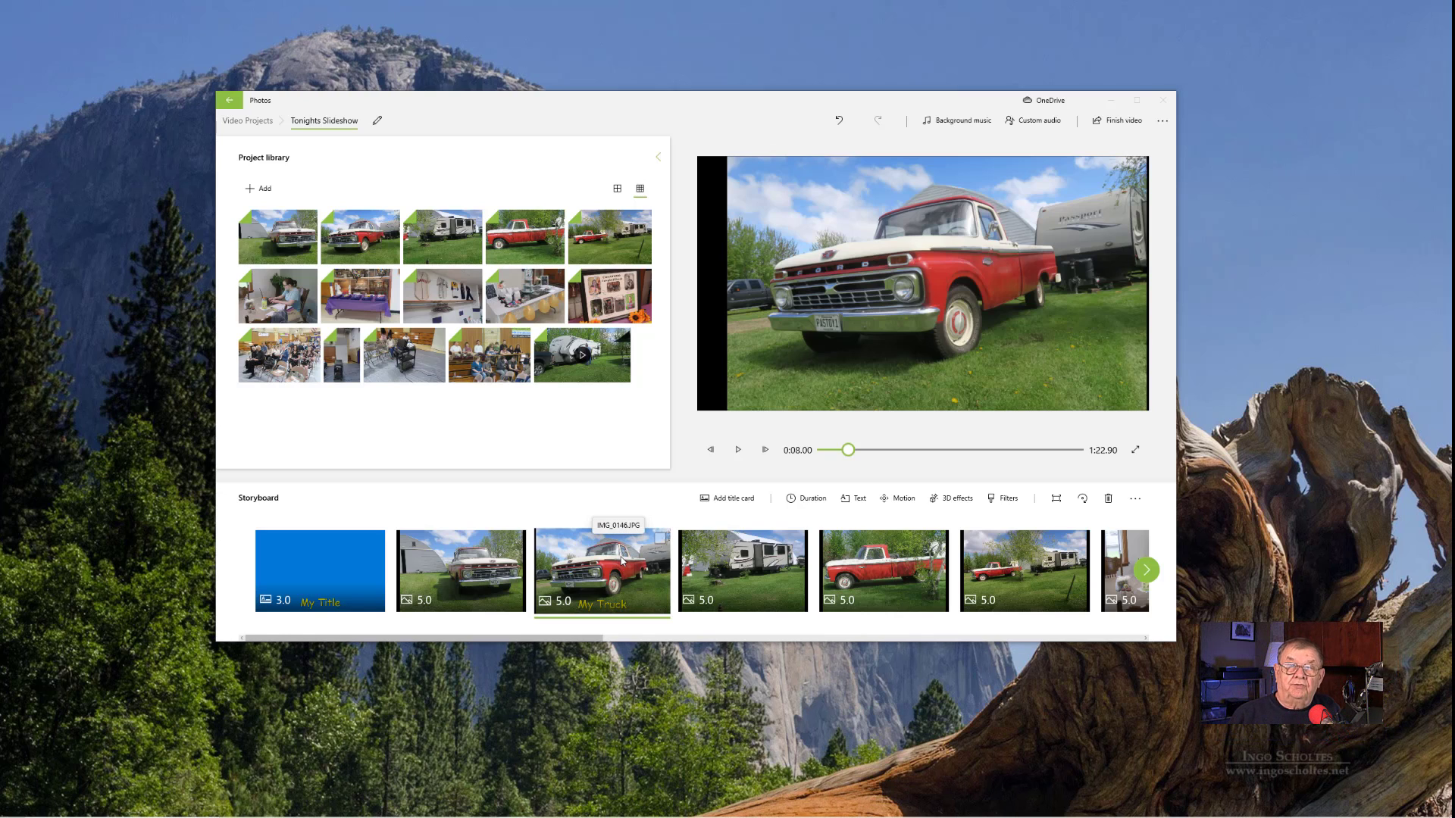
- Preview the slideshow from the "My Truck" photo through the trailer photo and pause on the side-view red truck photo
click(641, 550)
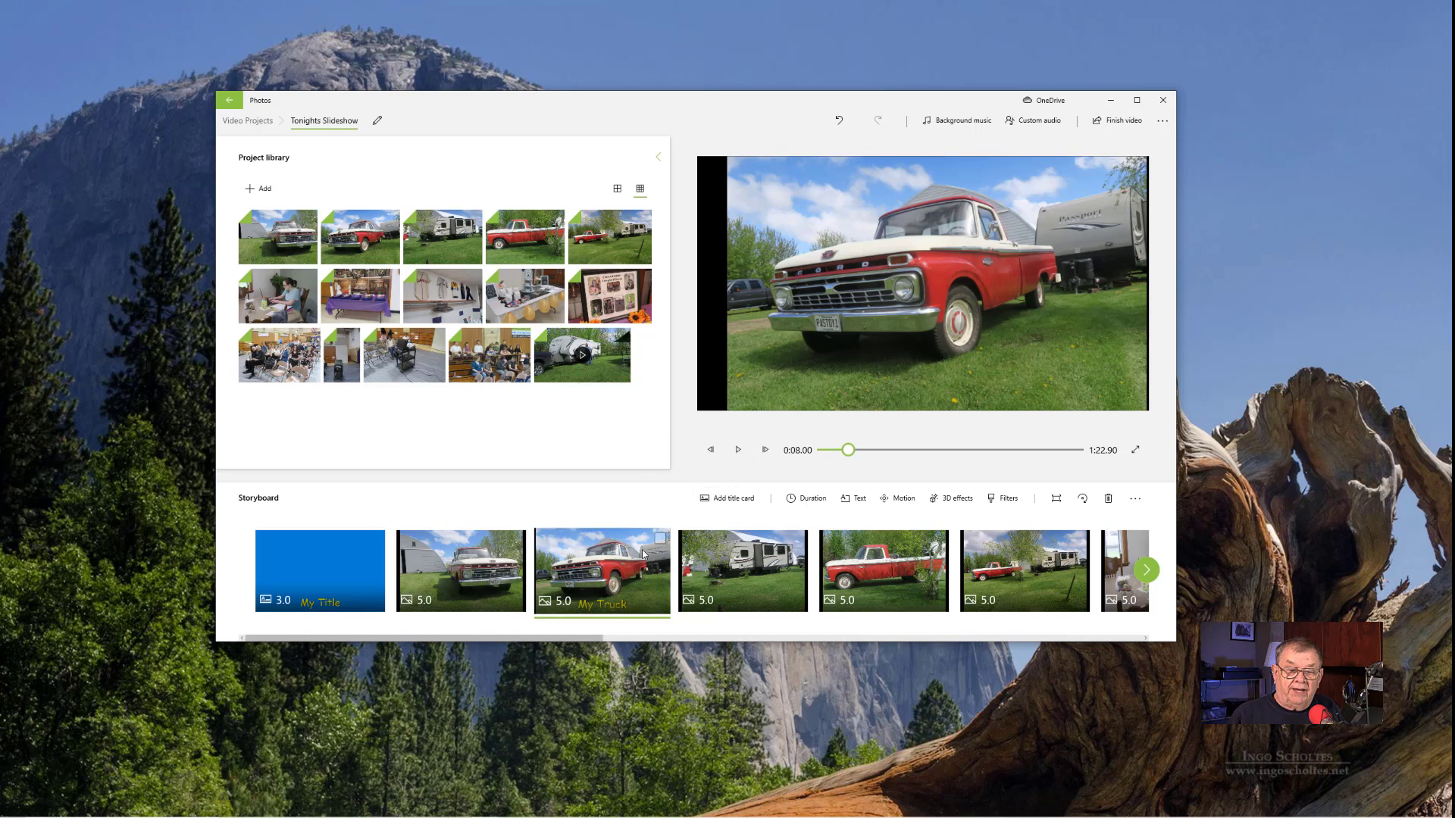
click(739, 454)
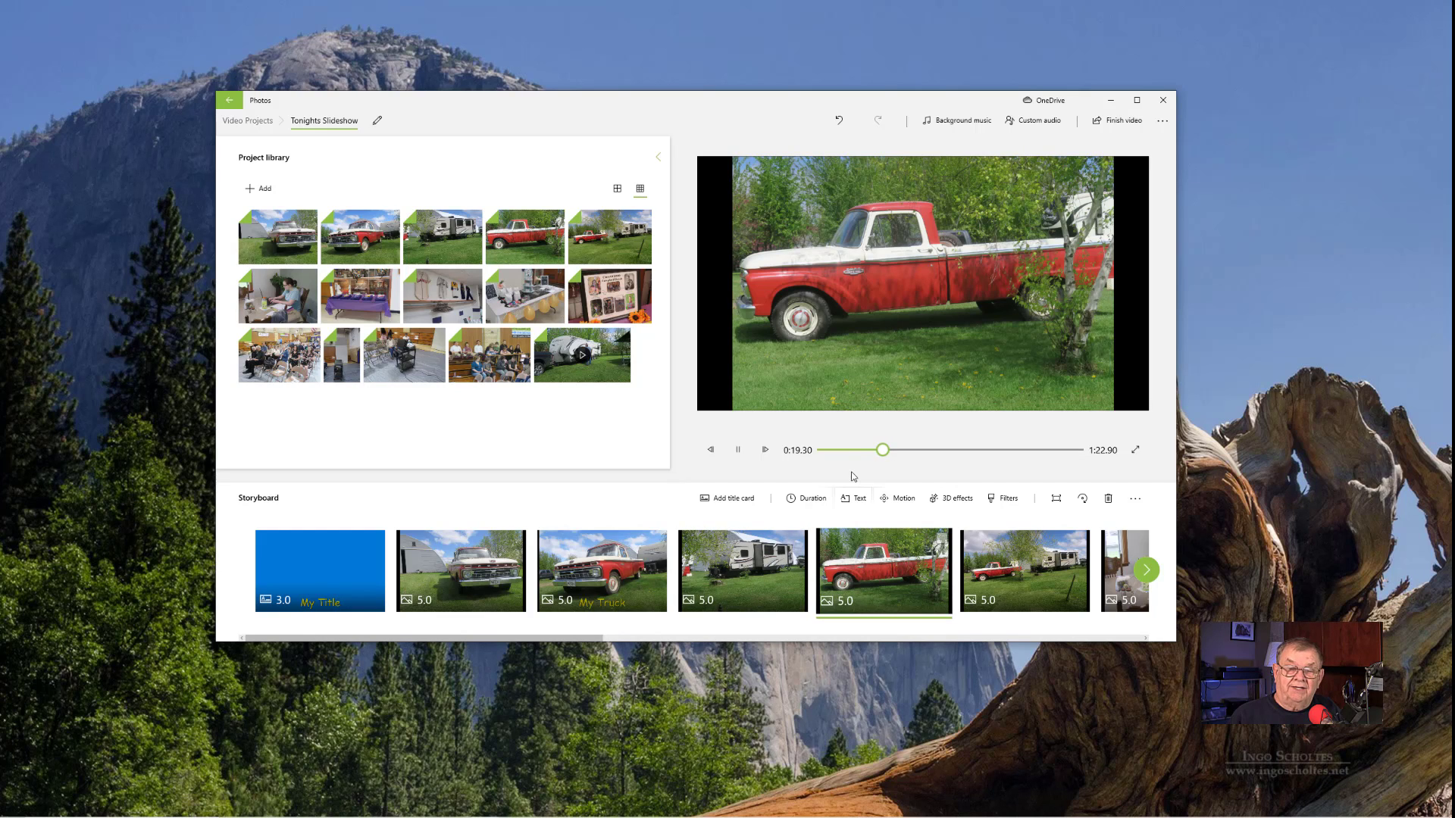
click(740, 450)
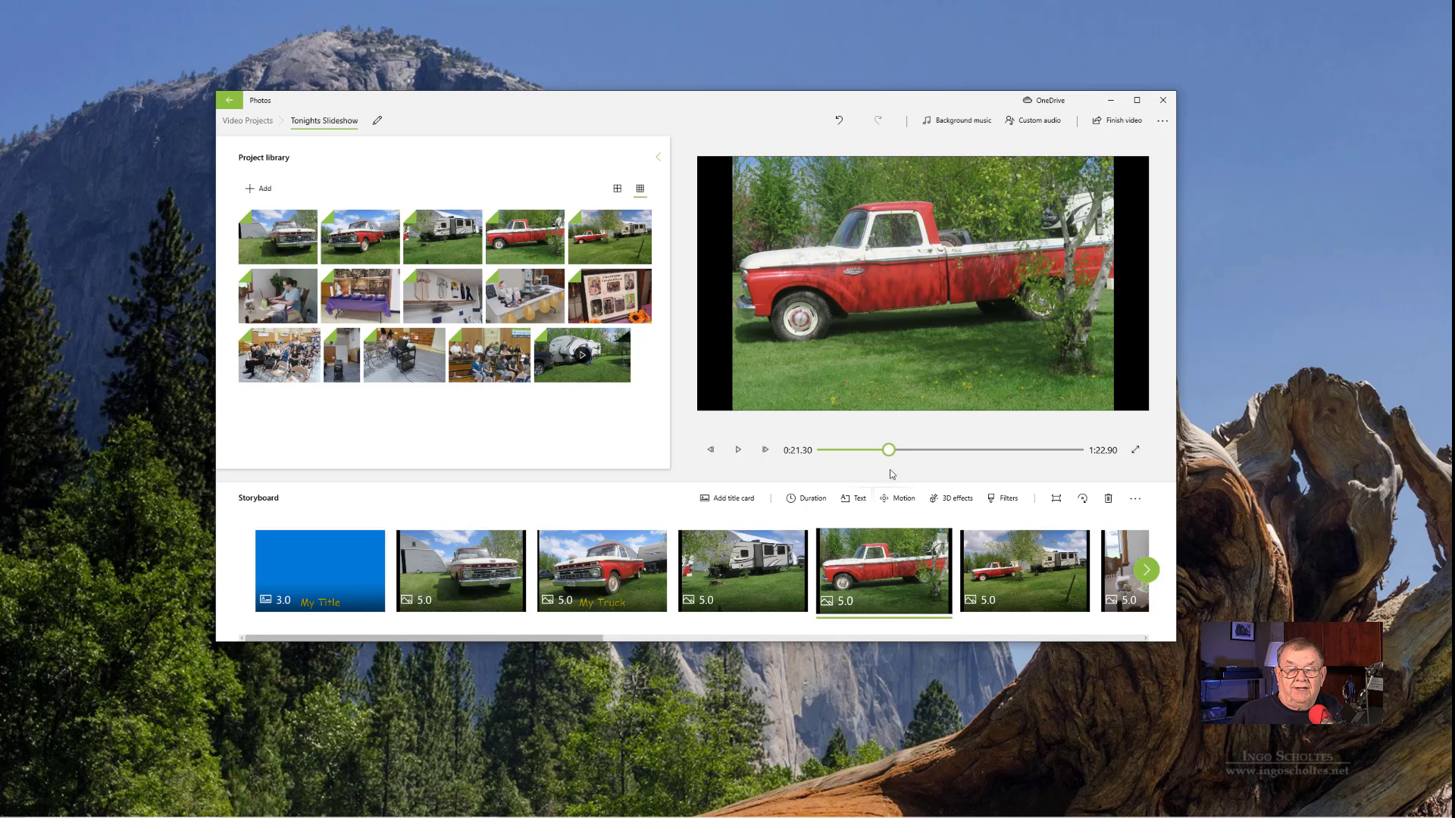
- Try the Denim, Energy, Arcade and Inky filters on the side-view truck photo, return to Original, and discard the changes
click(996, 503)
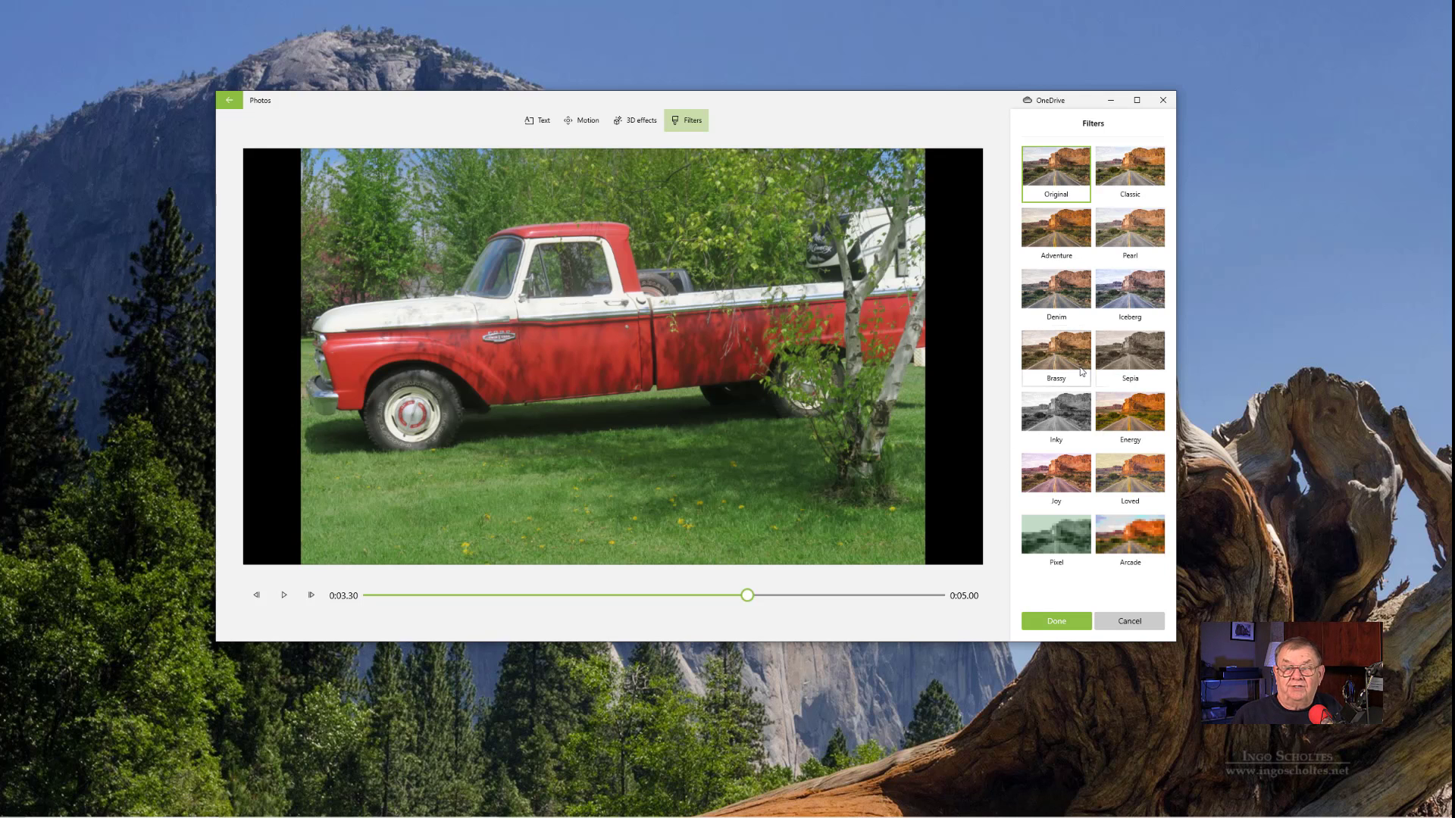
click(1072, 301)
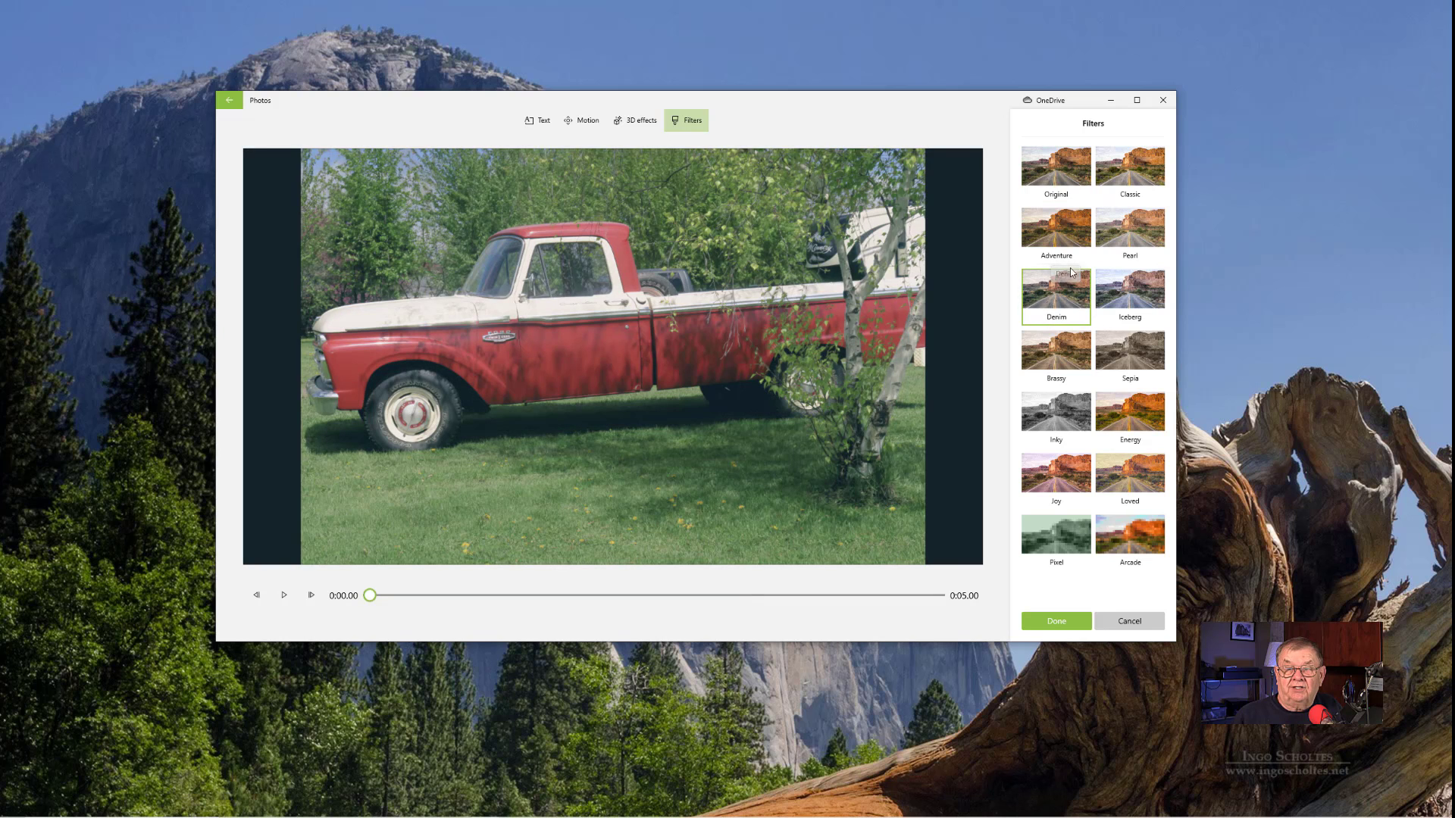
click(1147, 417)
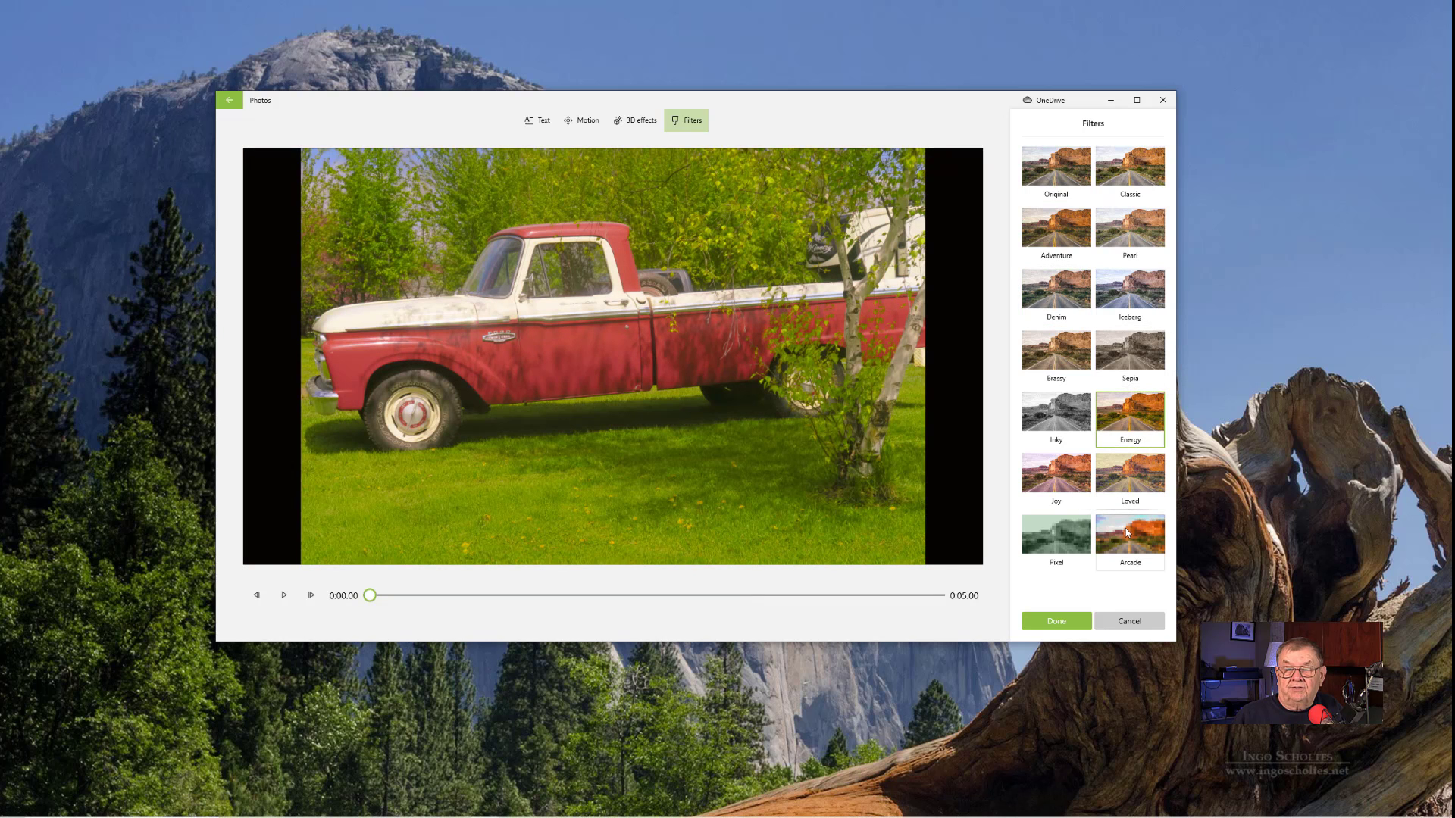
click(1127, 532)
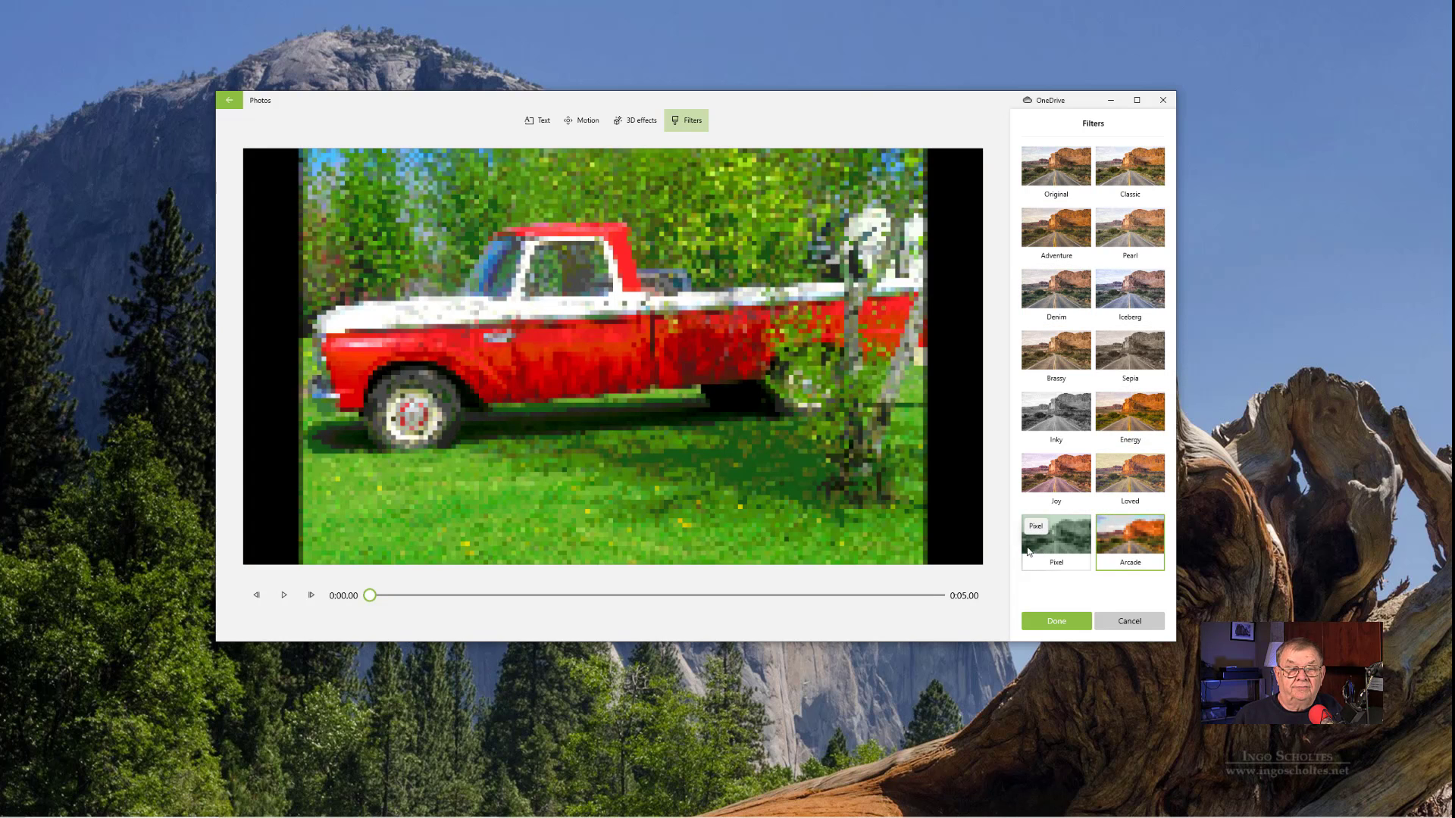
click(1044, 420)
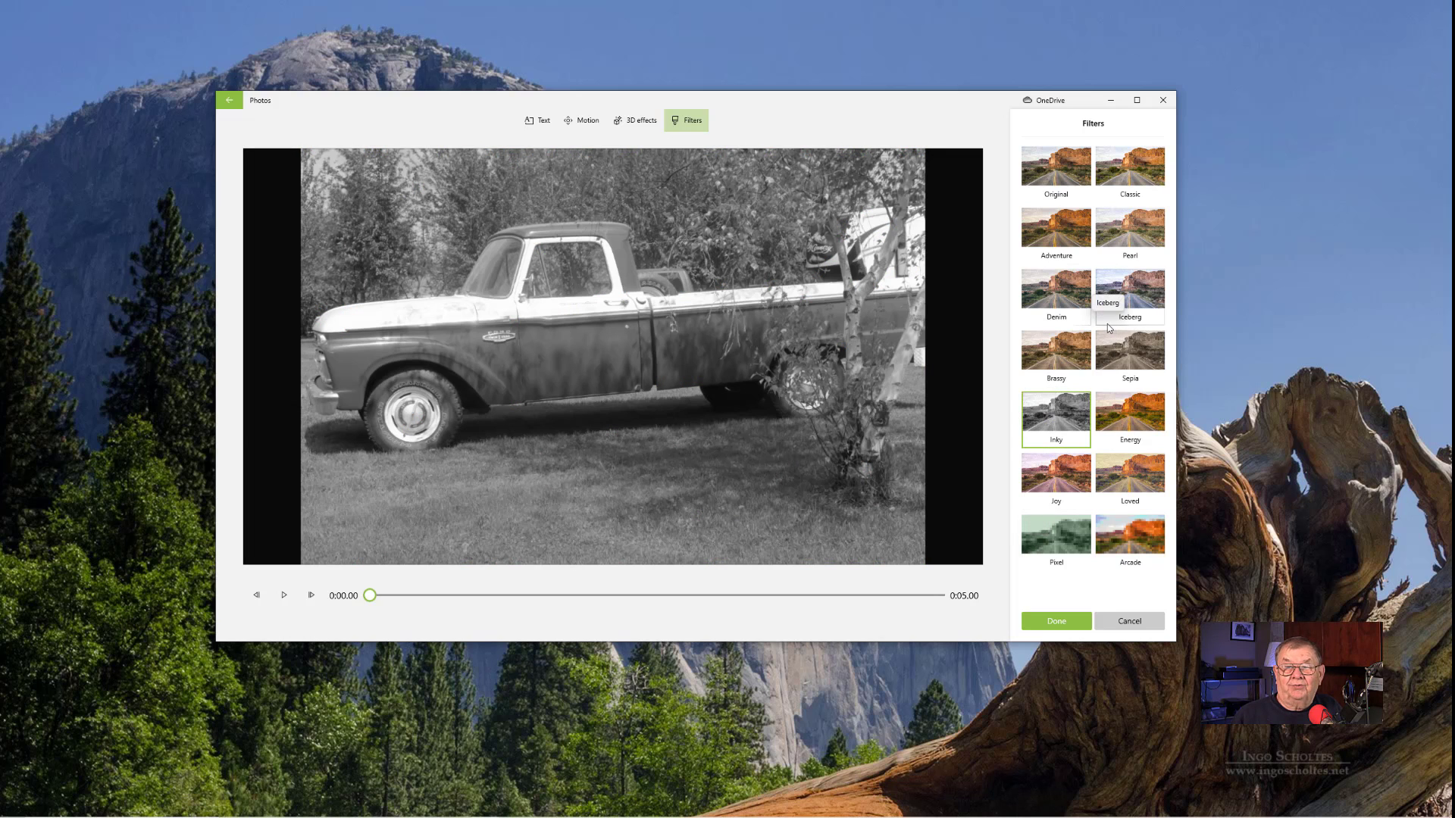
click(1057, 168)
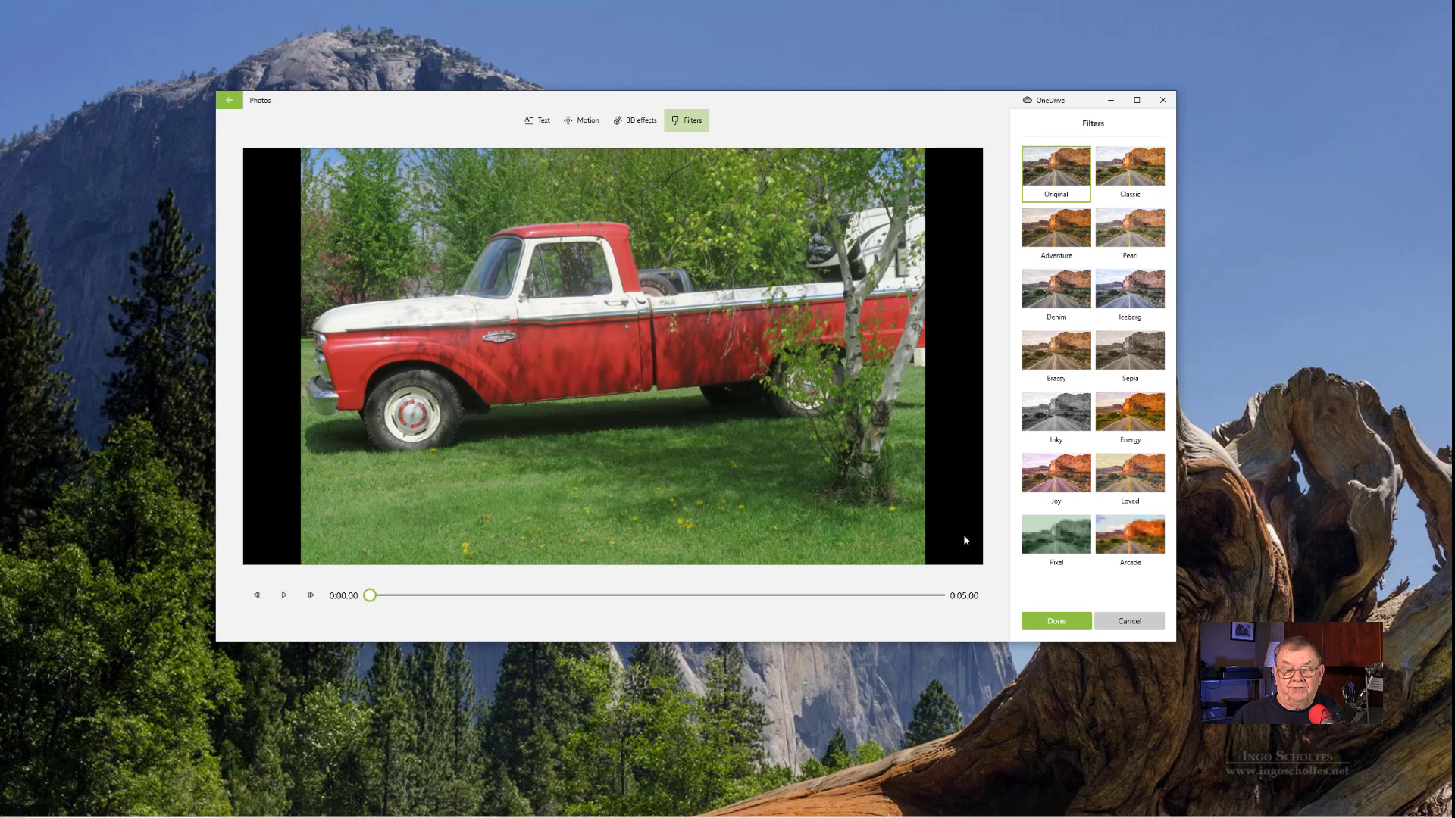
click(1141, 623)
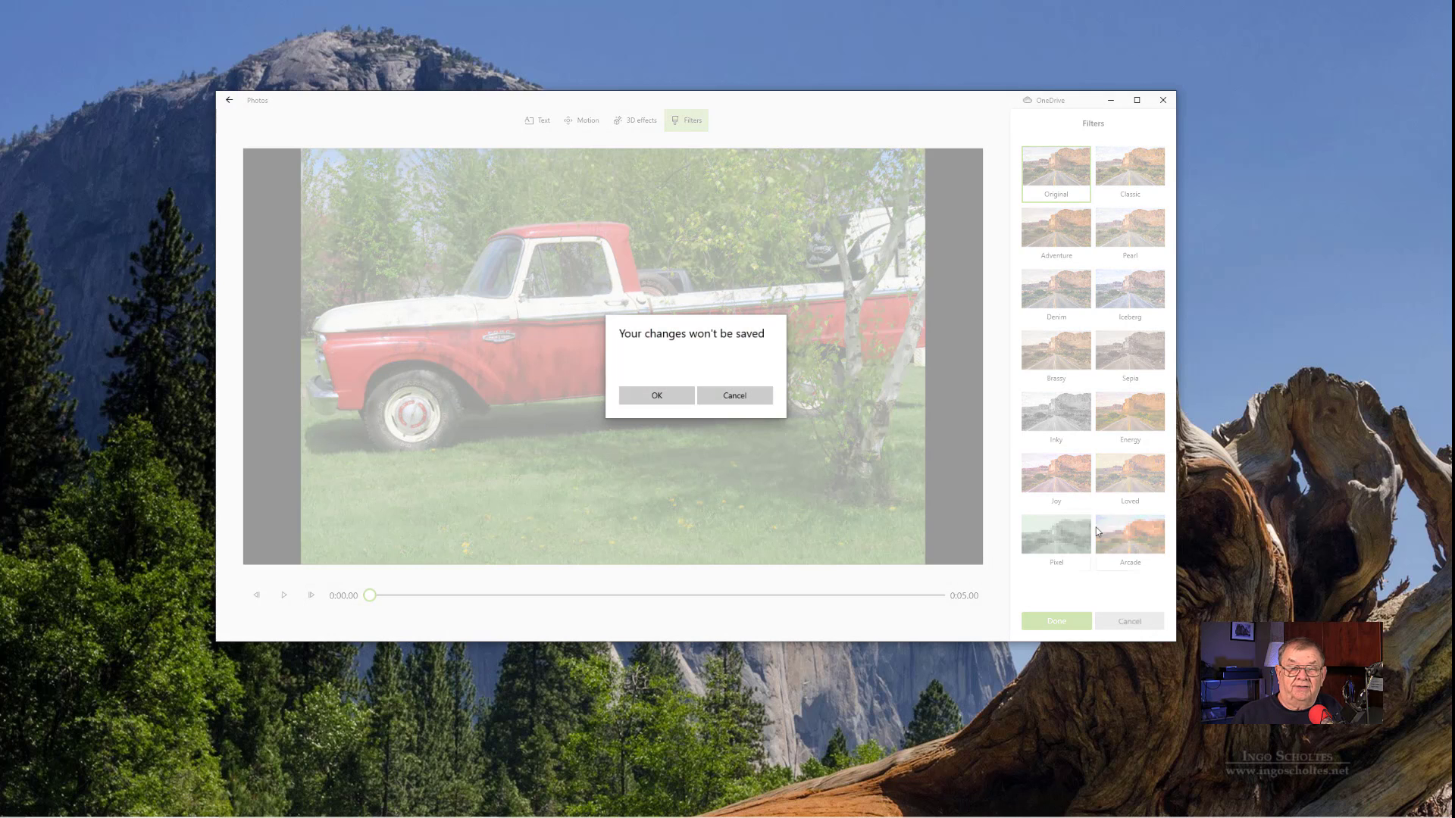
click(653, 395)
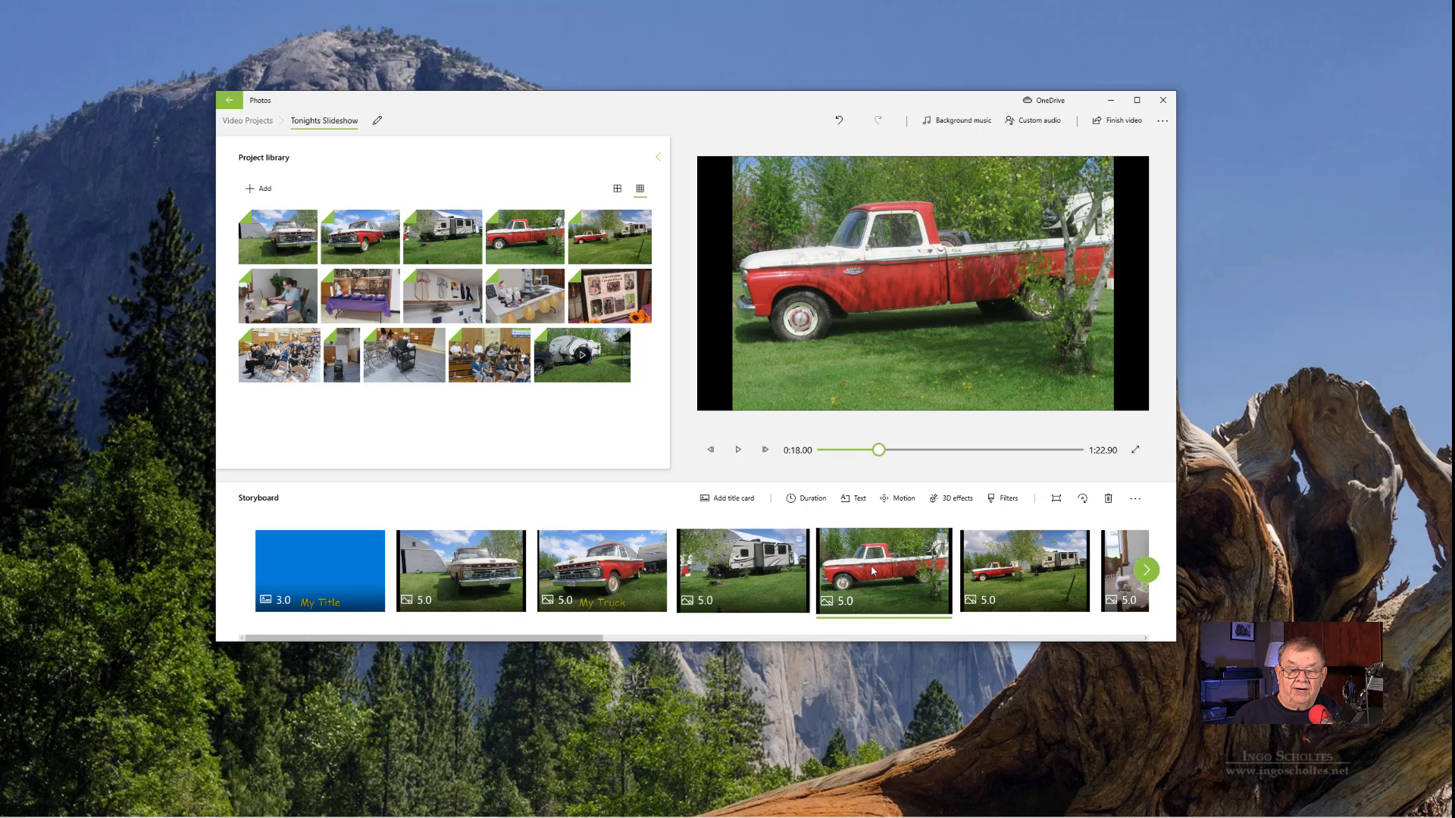
- Resize the trailer photo in the storyboard with the Remove black bars option
right_click(746, 570)
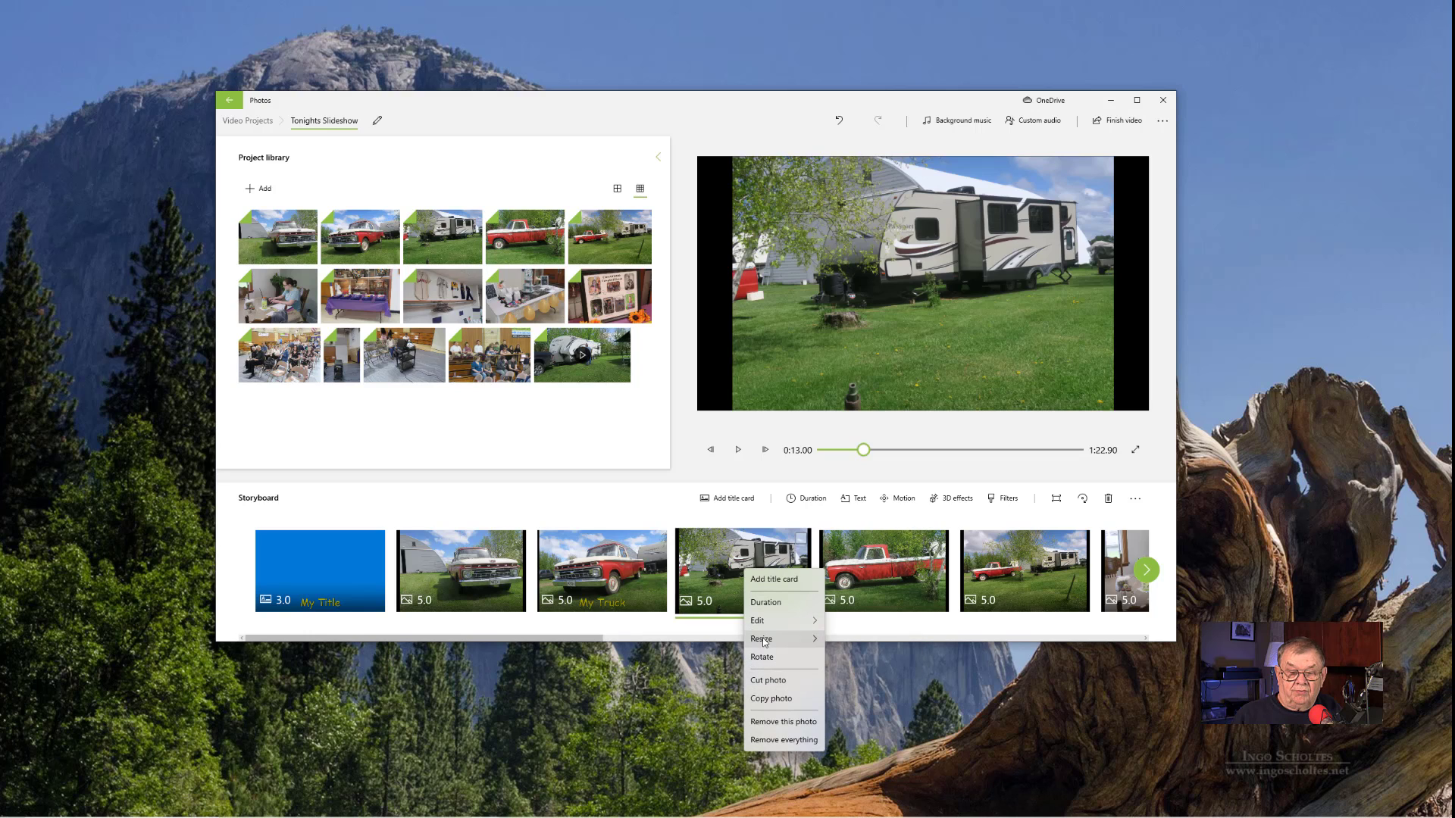
mouse_move(763, 640)
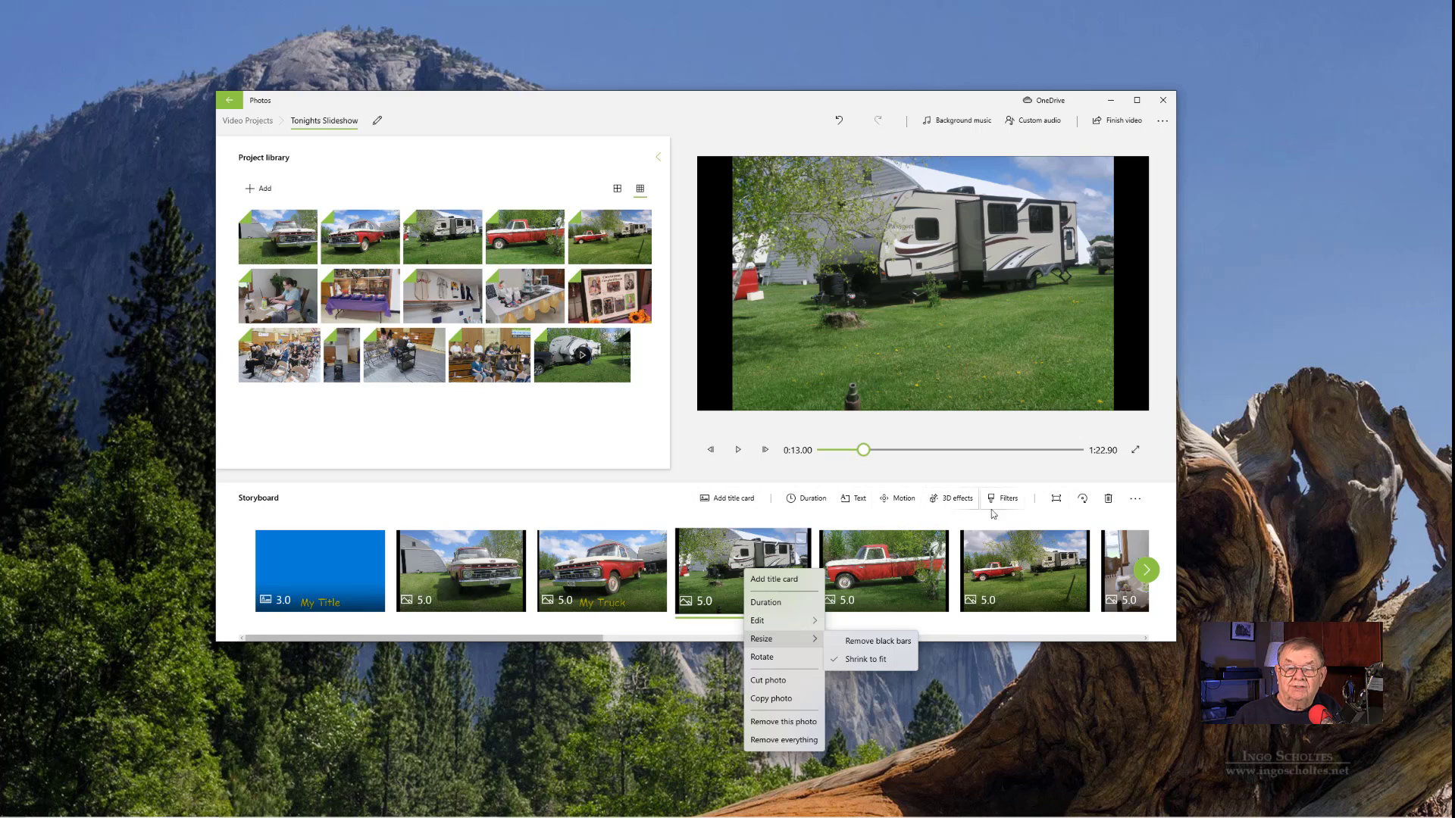
click(1058, 503)
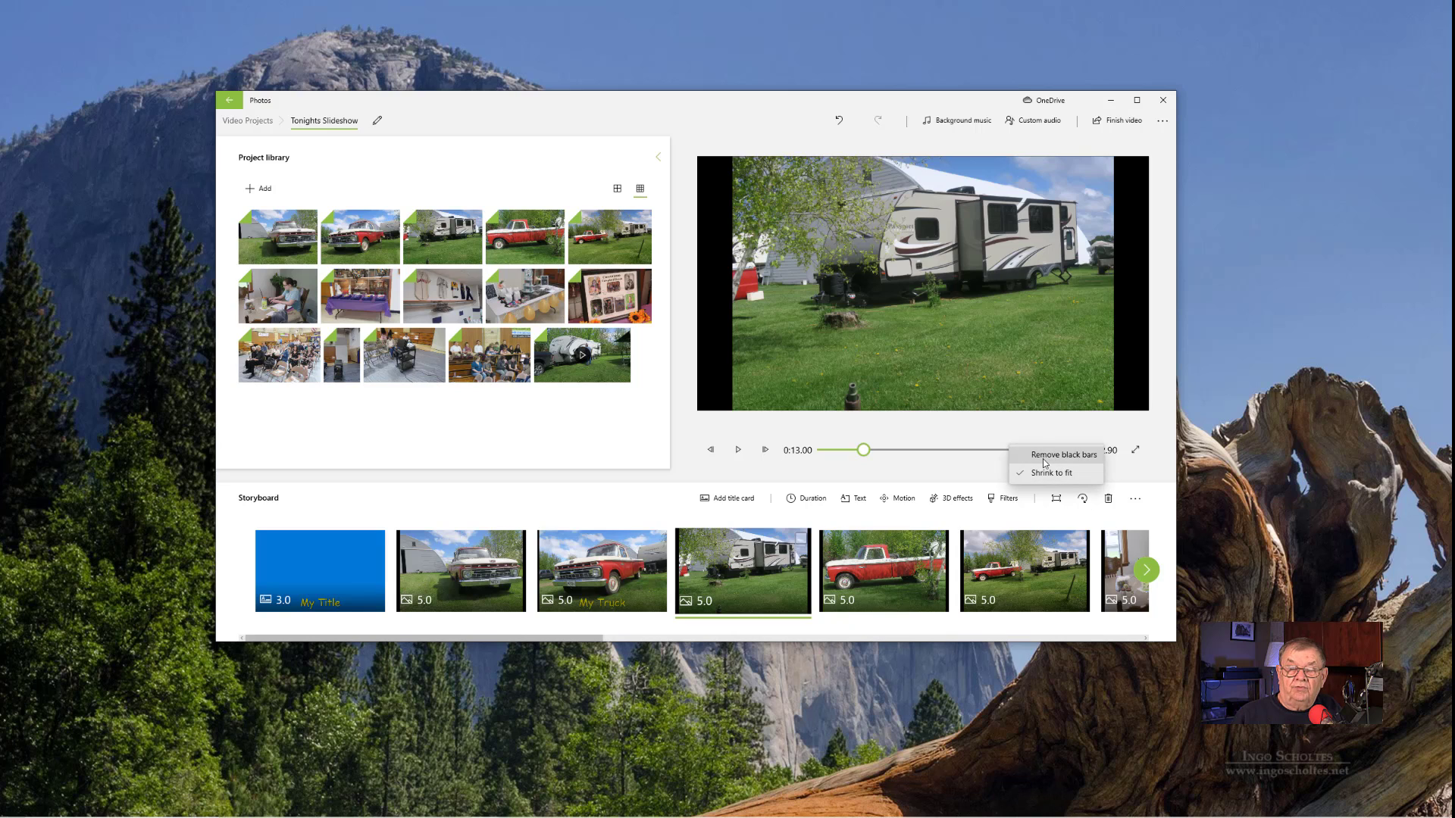
click(1044, 460)
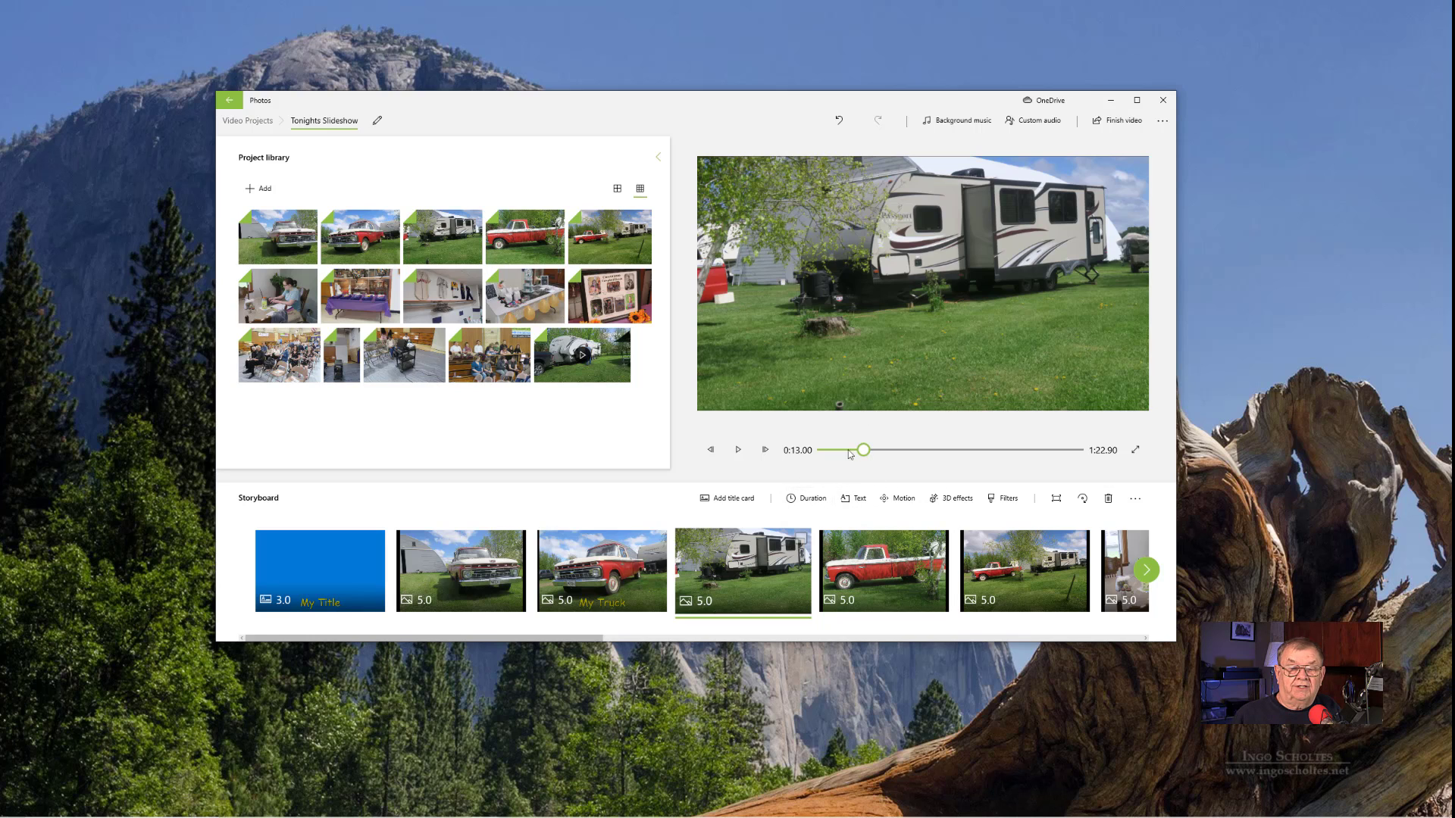
- Remove the black bars from the first truck photo, directly after the title card
click(468, 584)
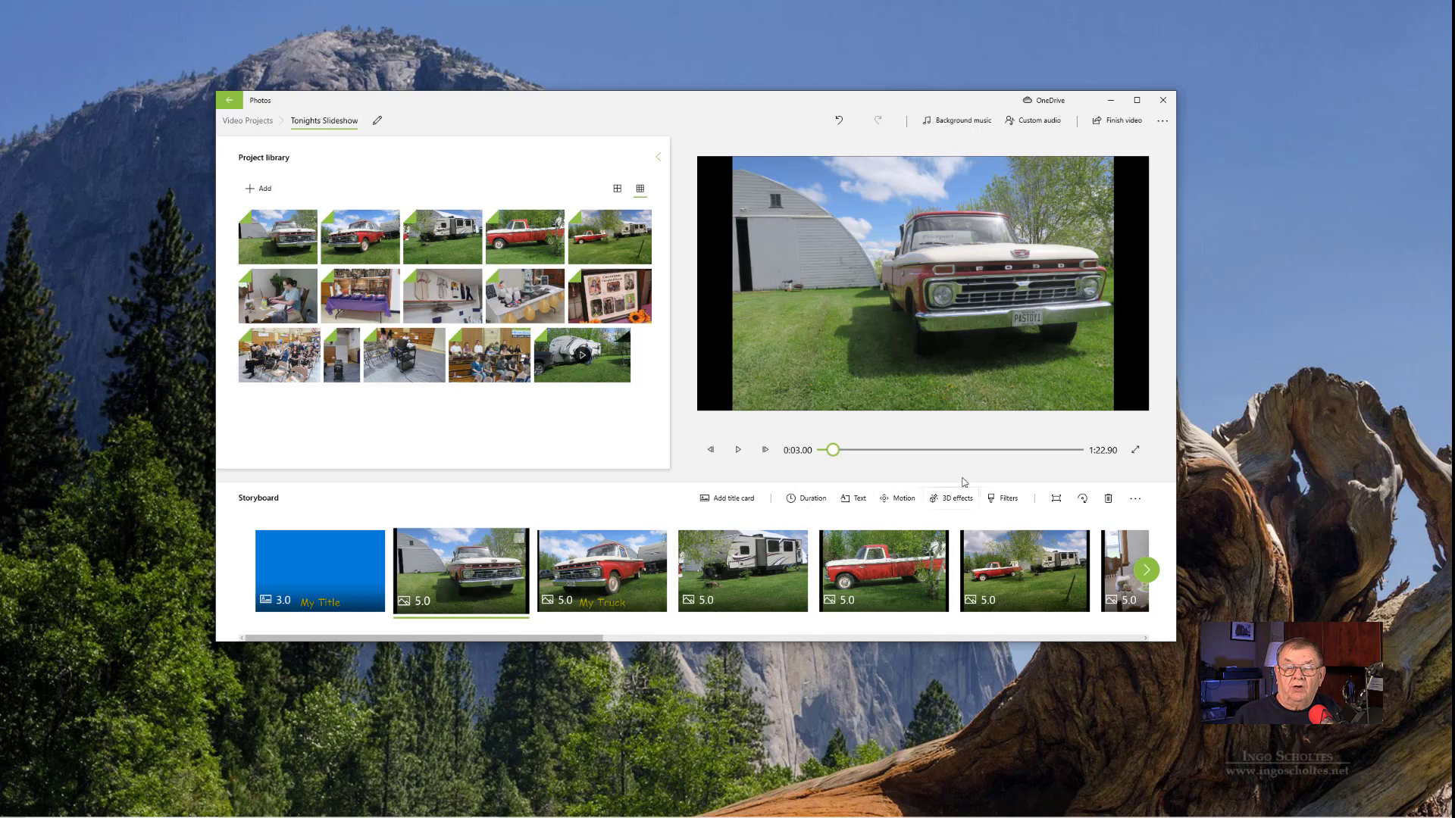
click(1056, 499)
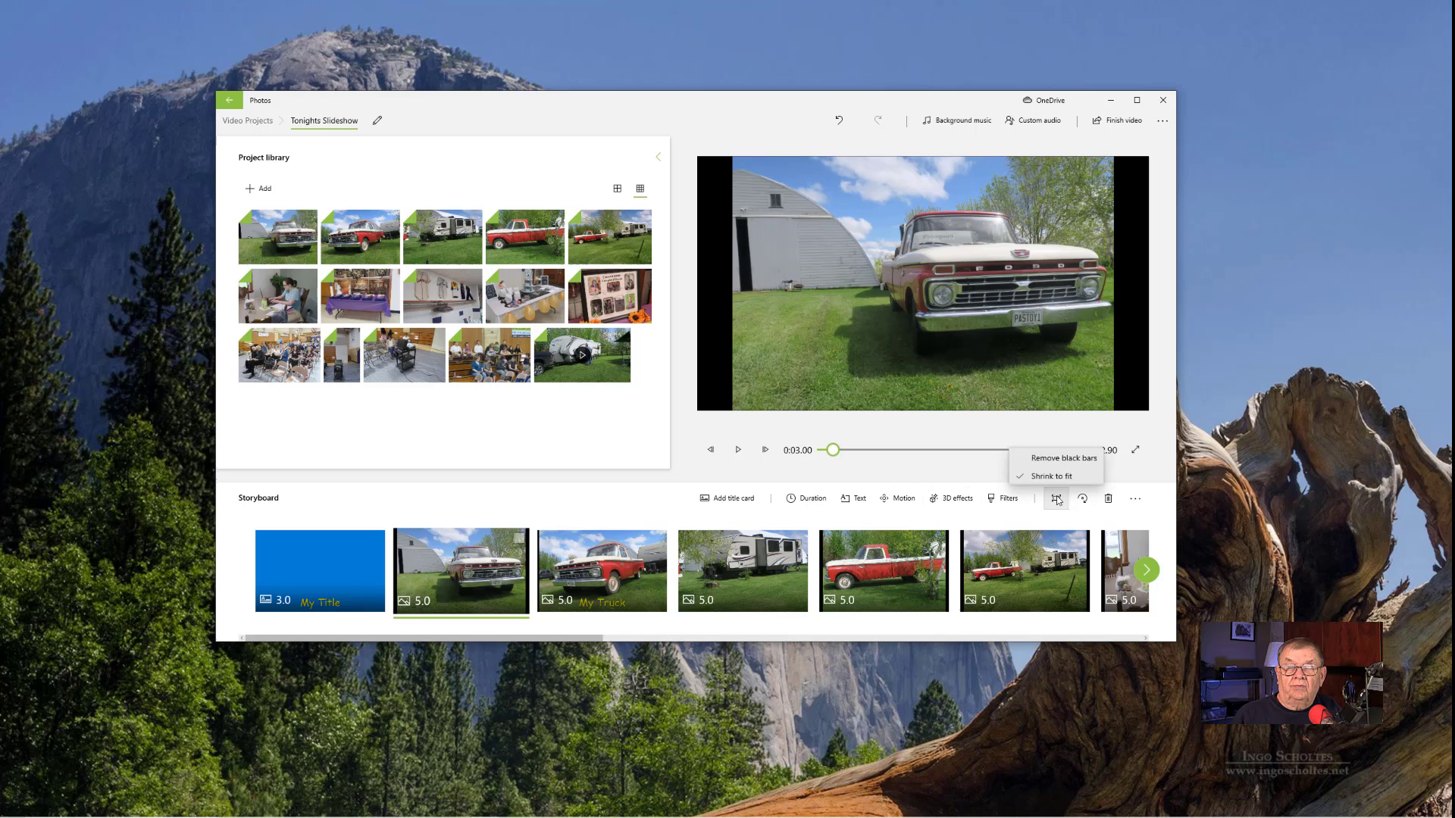
click(1043, 456)
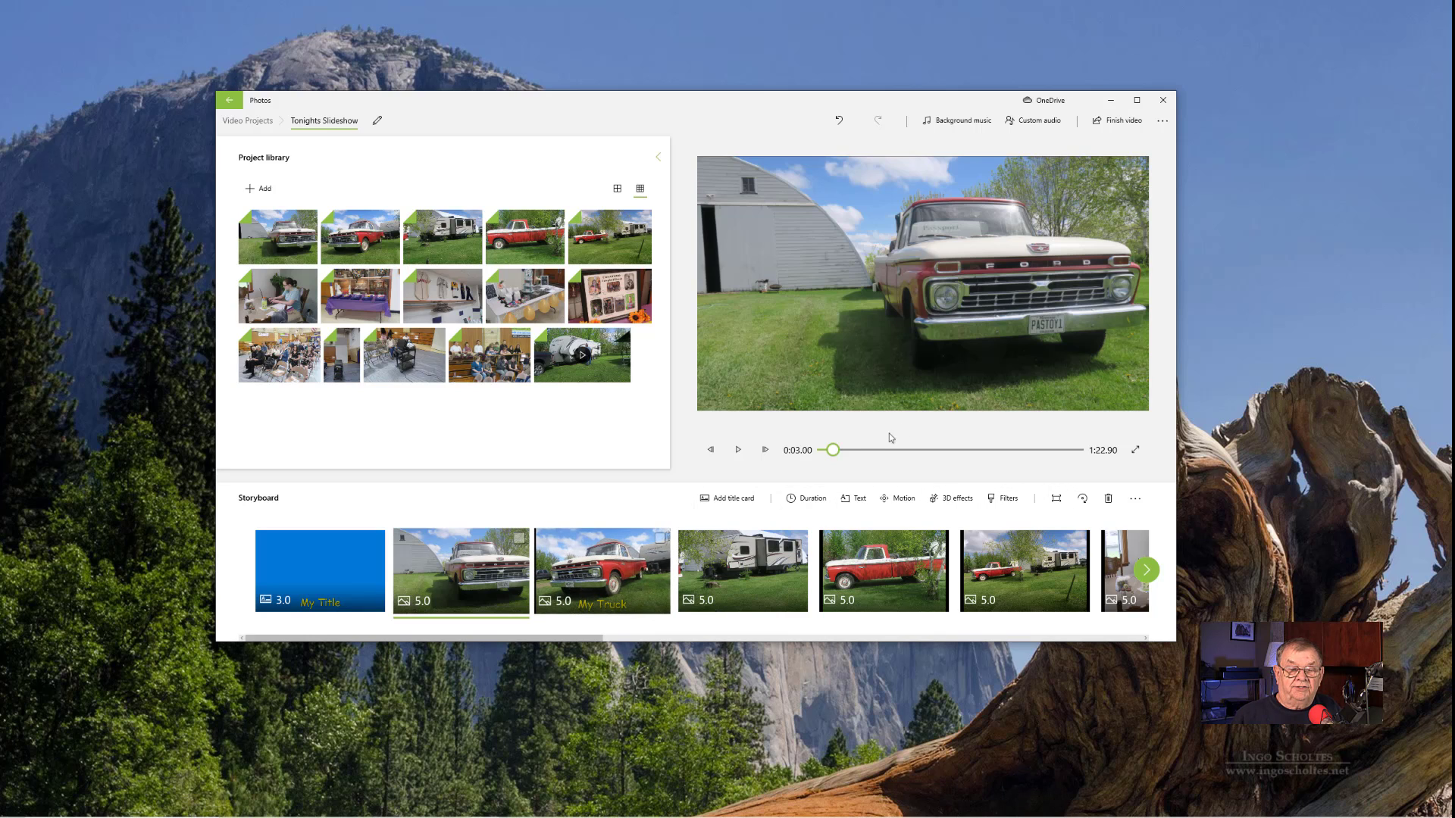
- Apply the Remove black bars resize option to the photo captioned "My Truck"
right_click(602, 565)
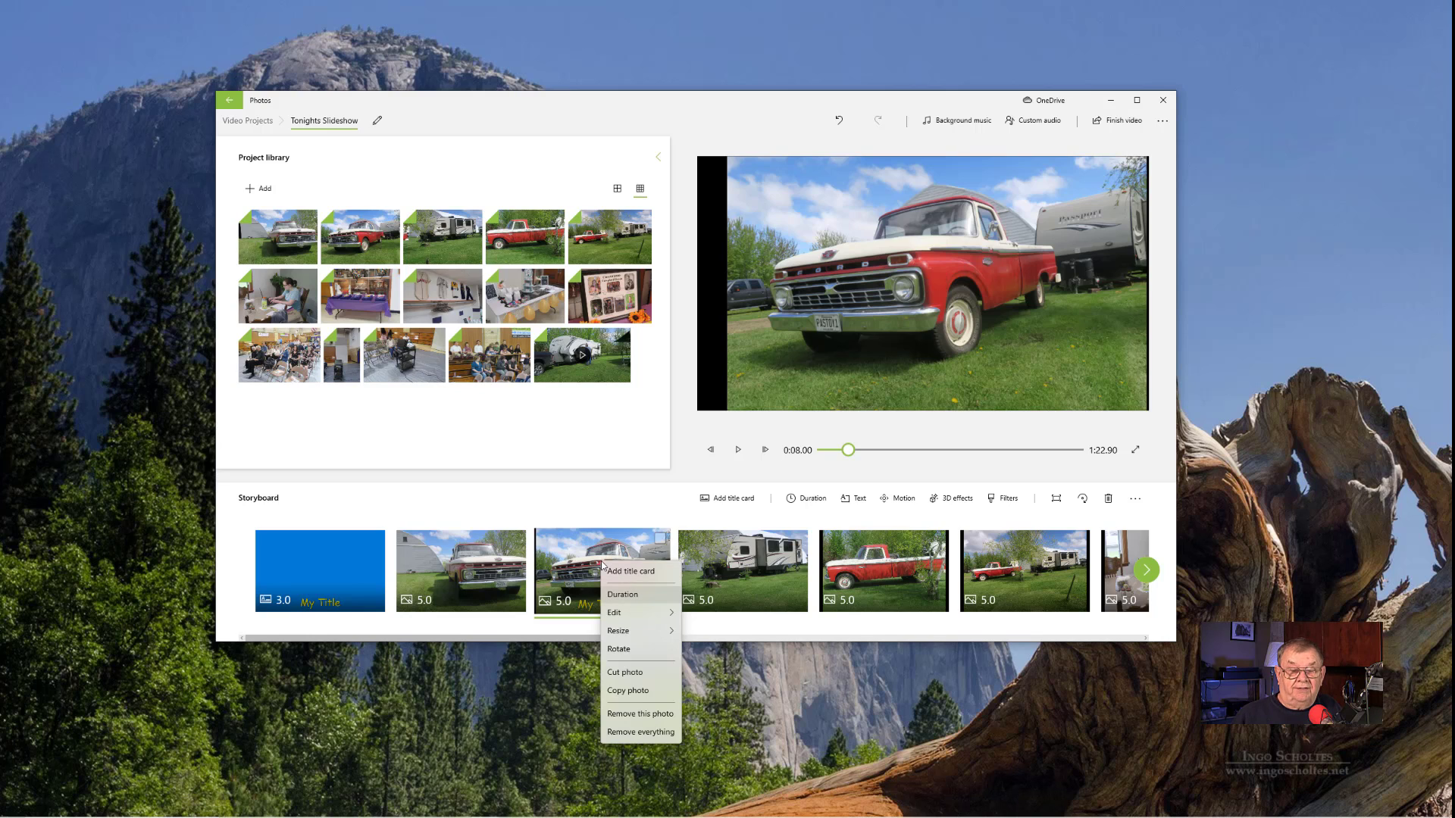
key(Down)
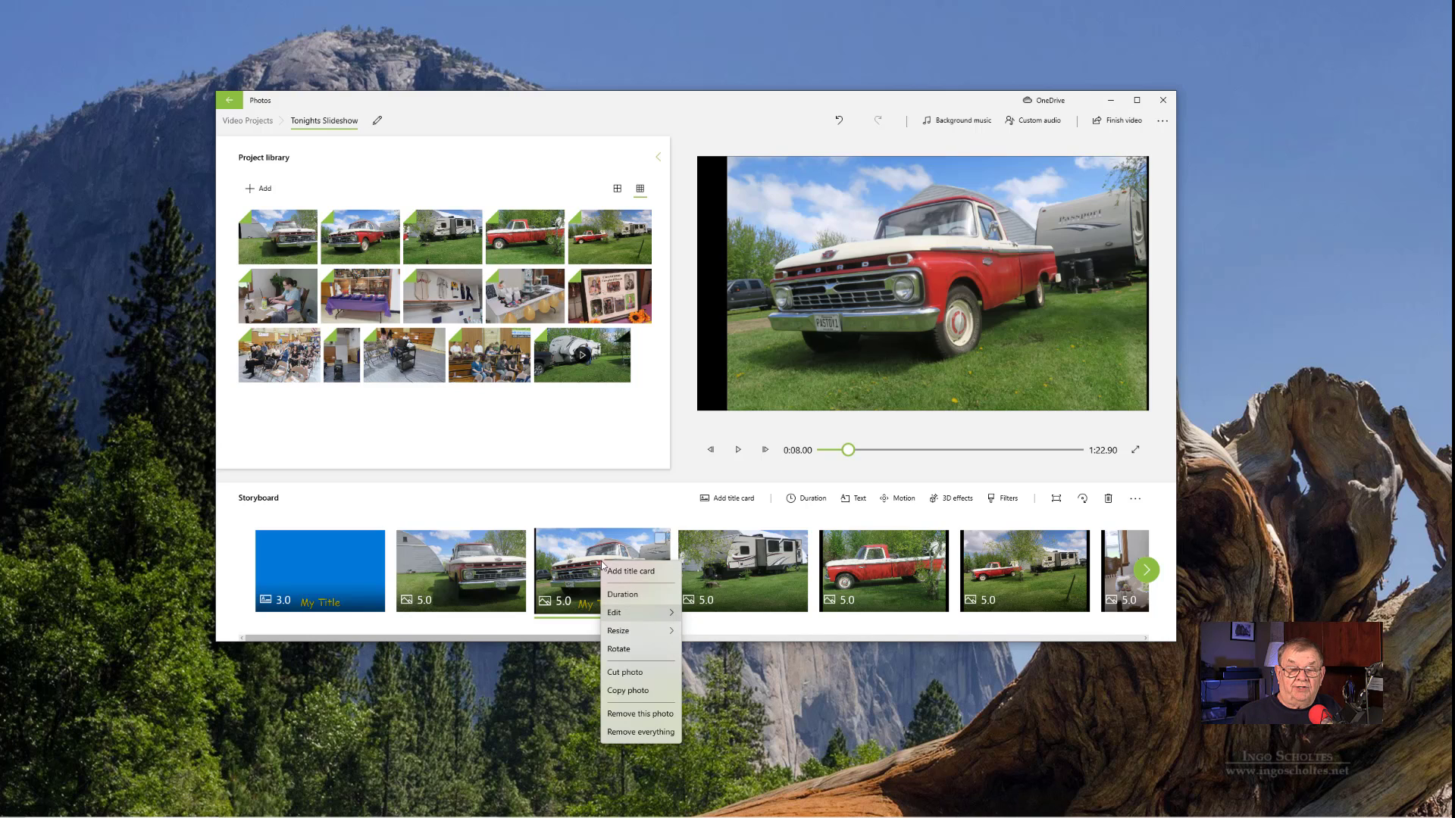
key(Right)
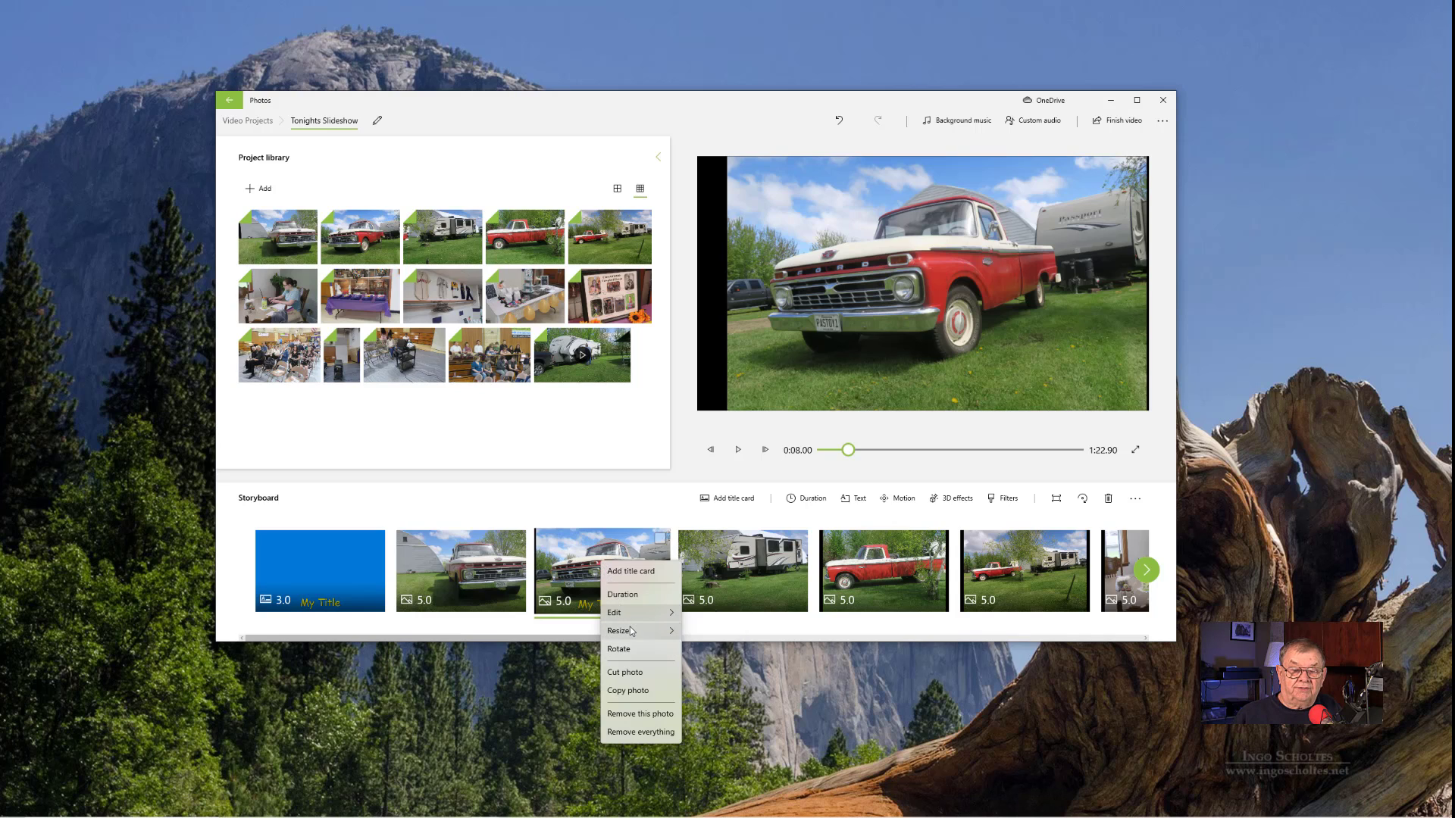
mouse_move(631, 631)
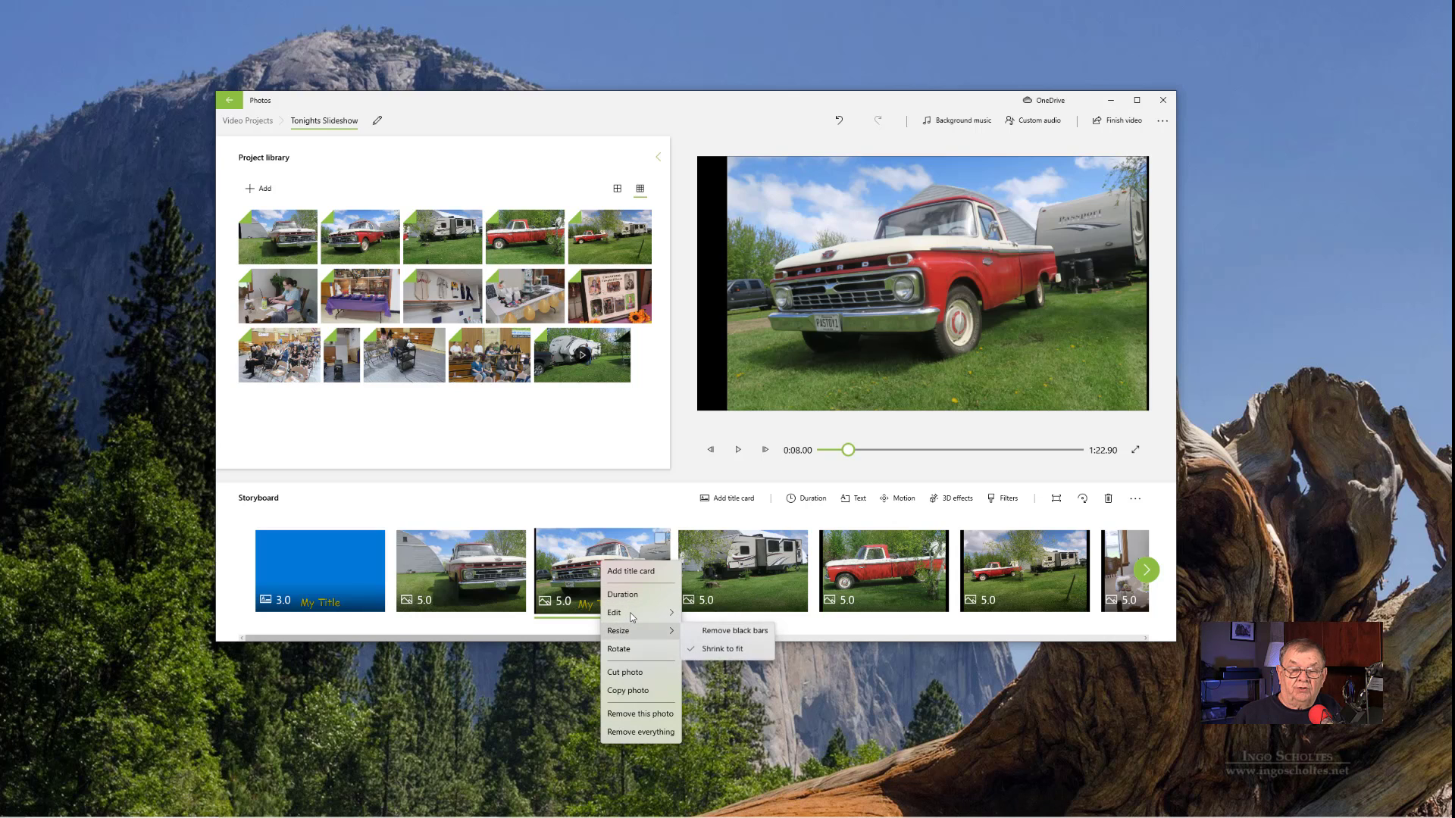
click(724, 633)
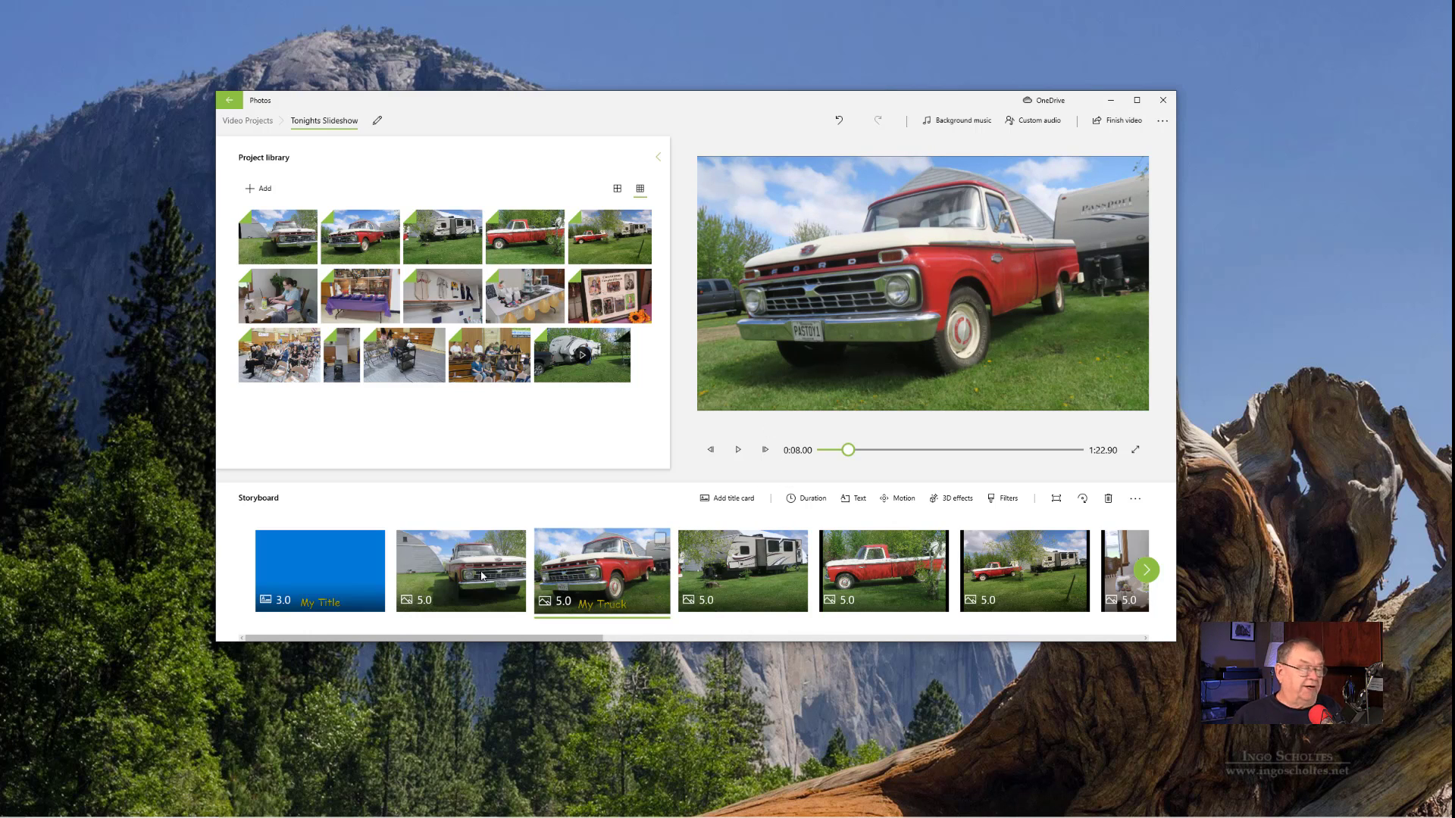
- Preview the TV Tune track among the background music choices, and leave the music selection without applying it
click(939, 121)
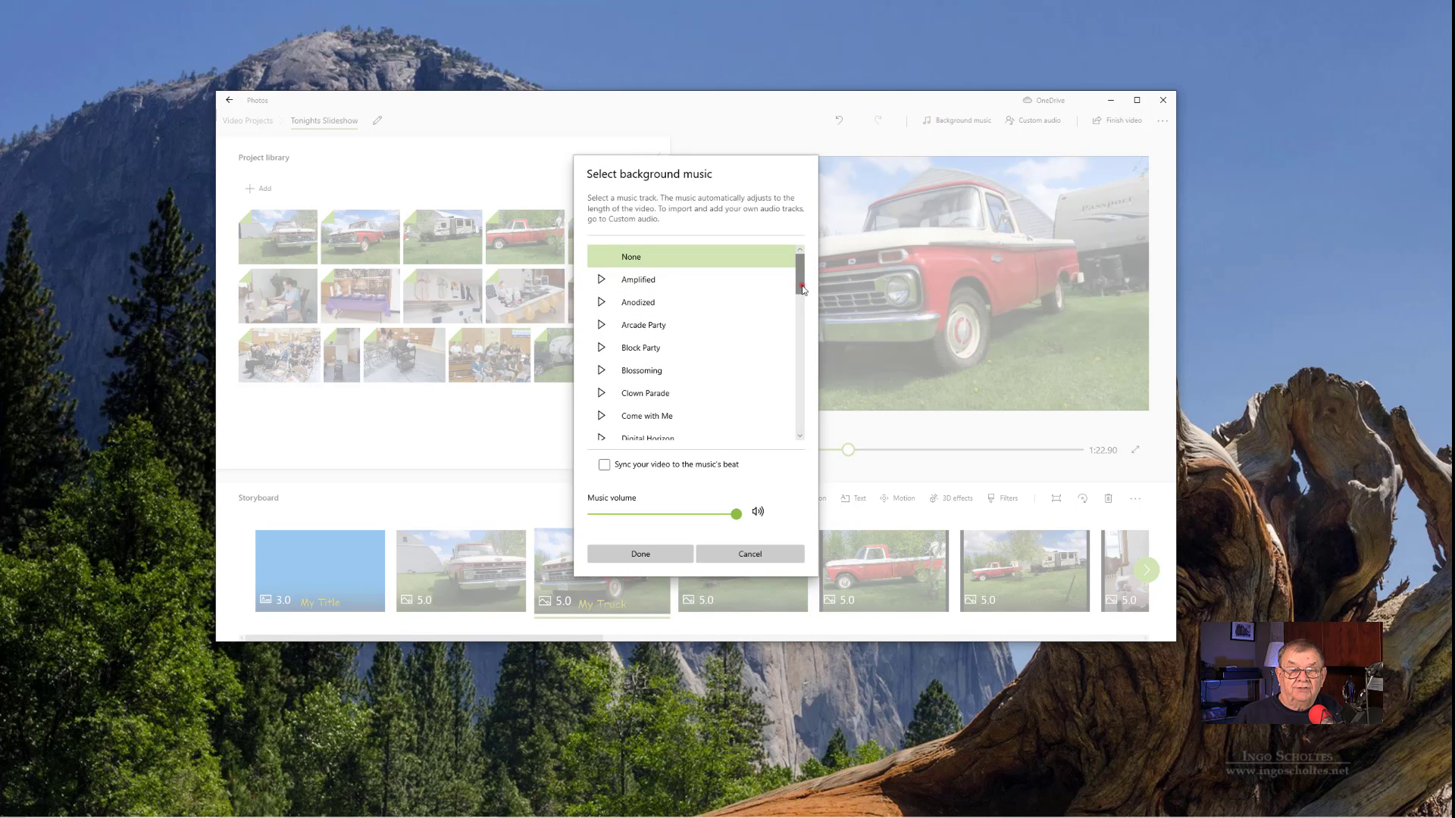
scroll(800, 289, down, 10)
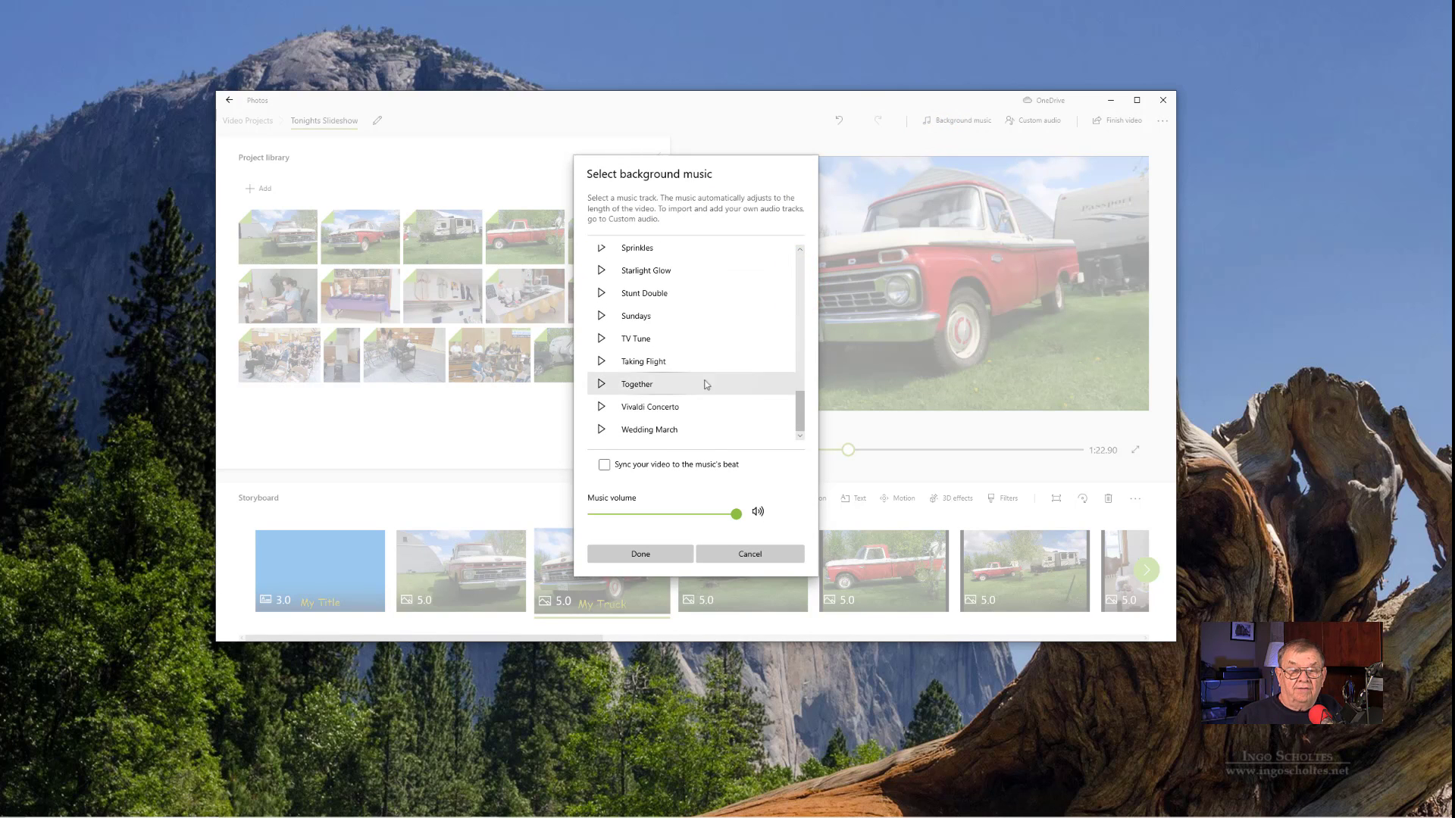
click(635, 339)
click(599, 339)
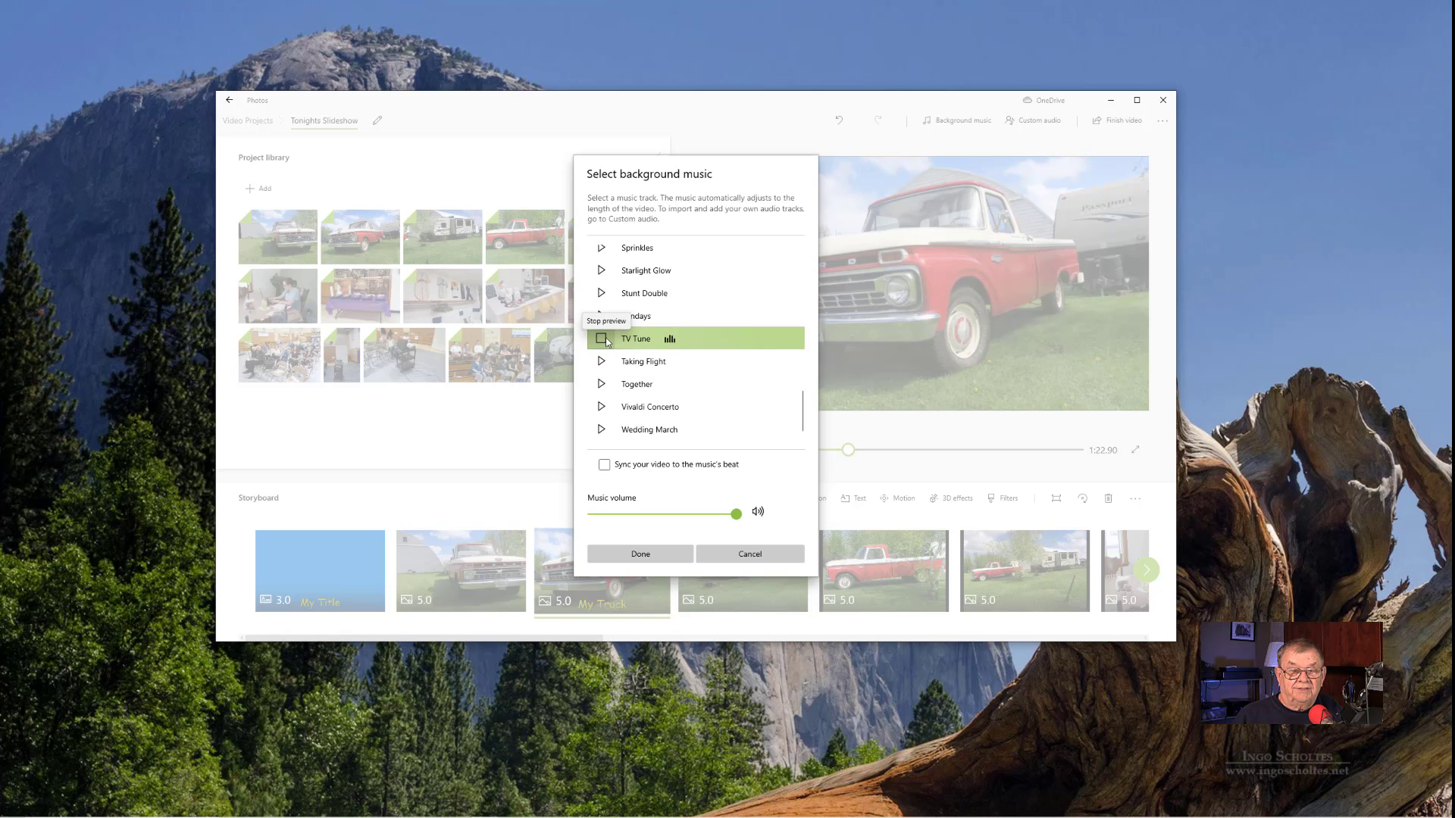
click(606, 341)
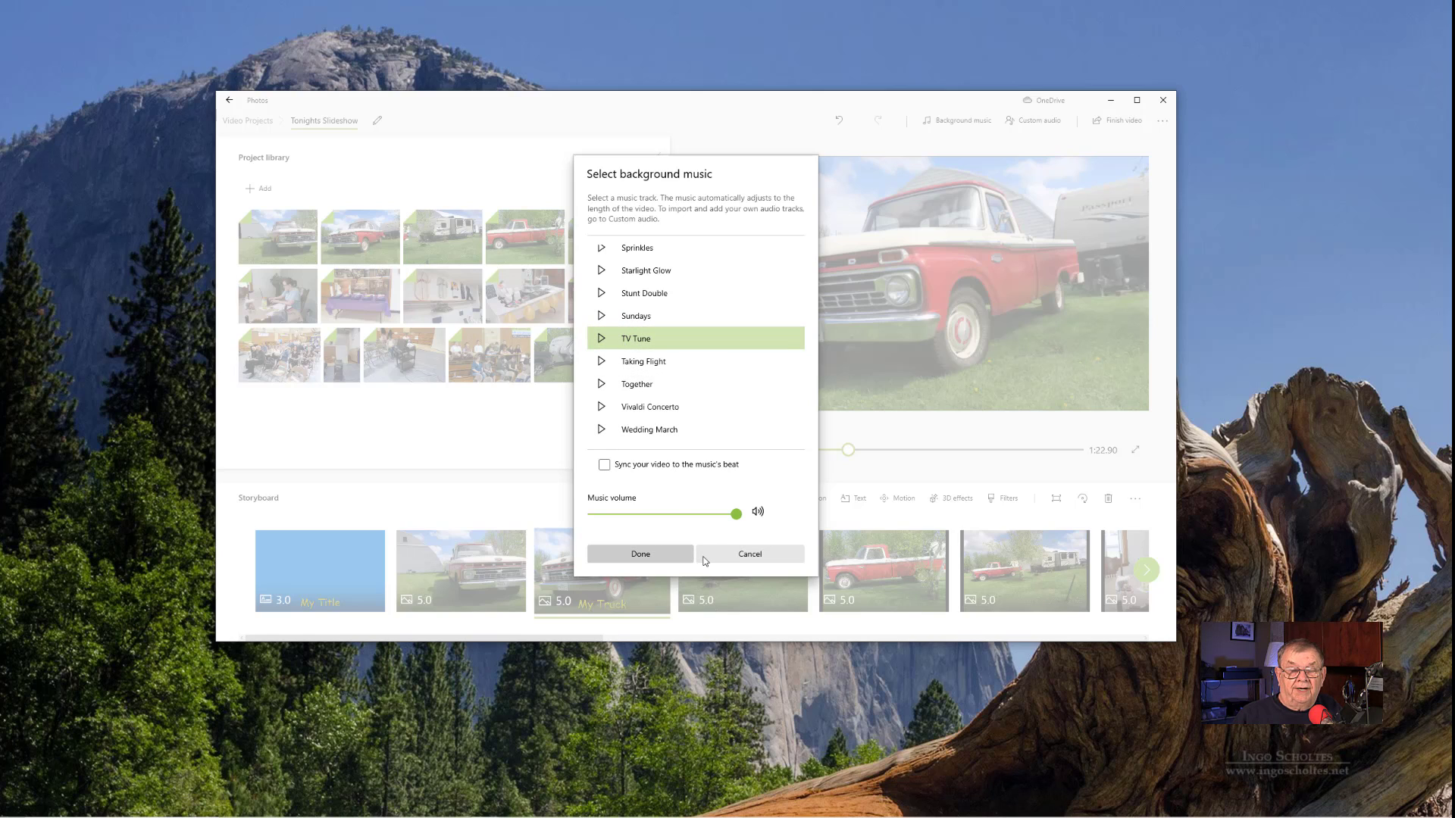
click(719, 557)
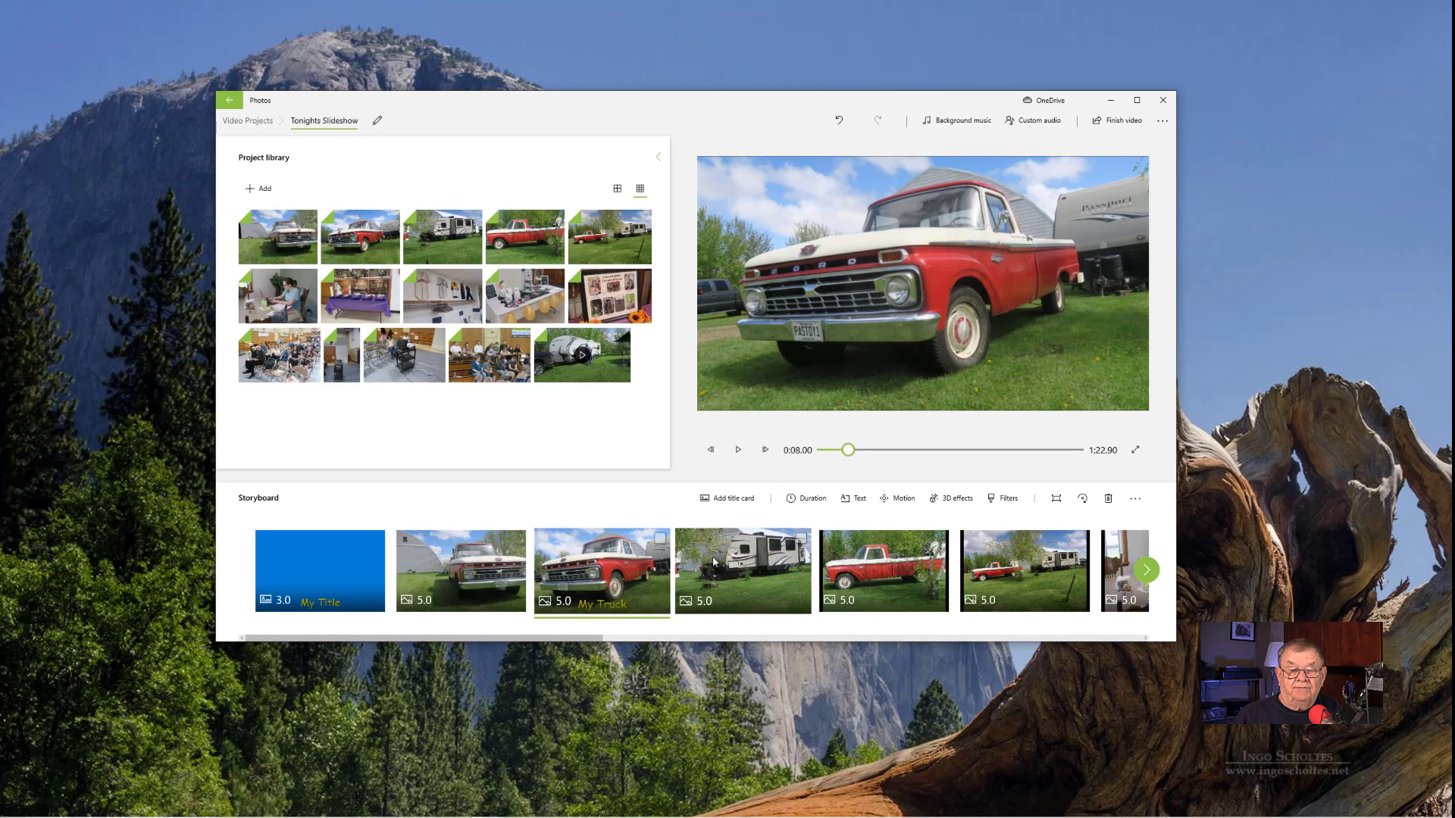
- Set the volume of the trailer video clip at the end of the storyboard to maximum
drag(578, 636, 1135, 644)
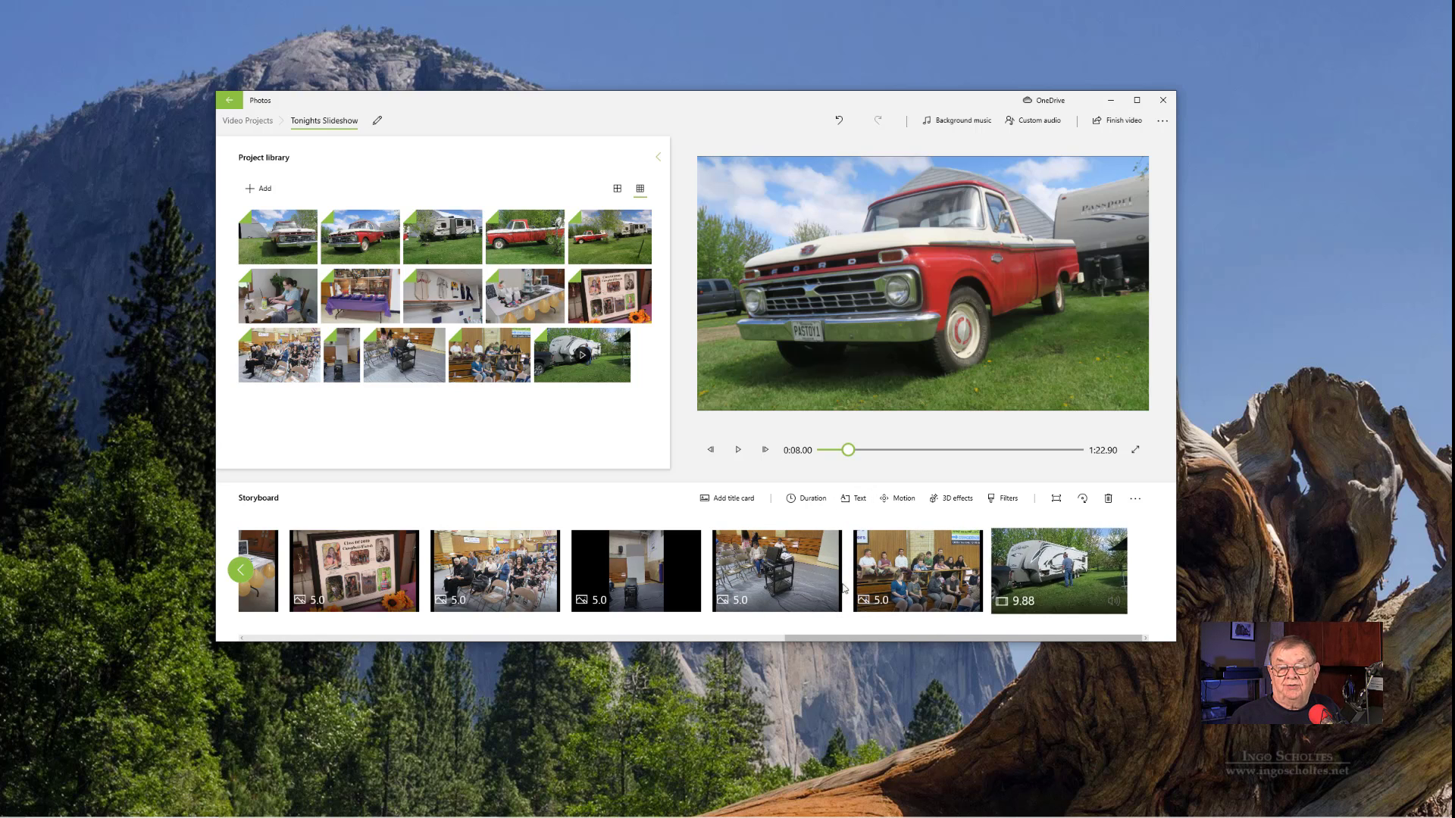
click(1116, 601)
mouse_move(1113, 541)
mouse_down()
mouse_move(1125, 592)
mouse_move(1123, 515)
mouse_up()
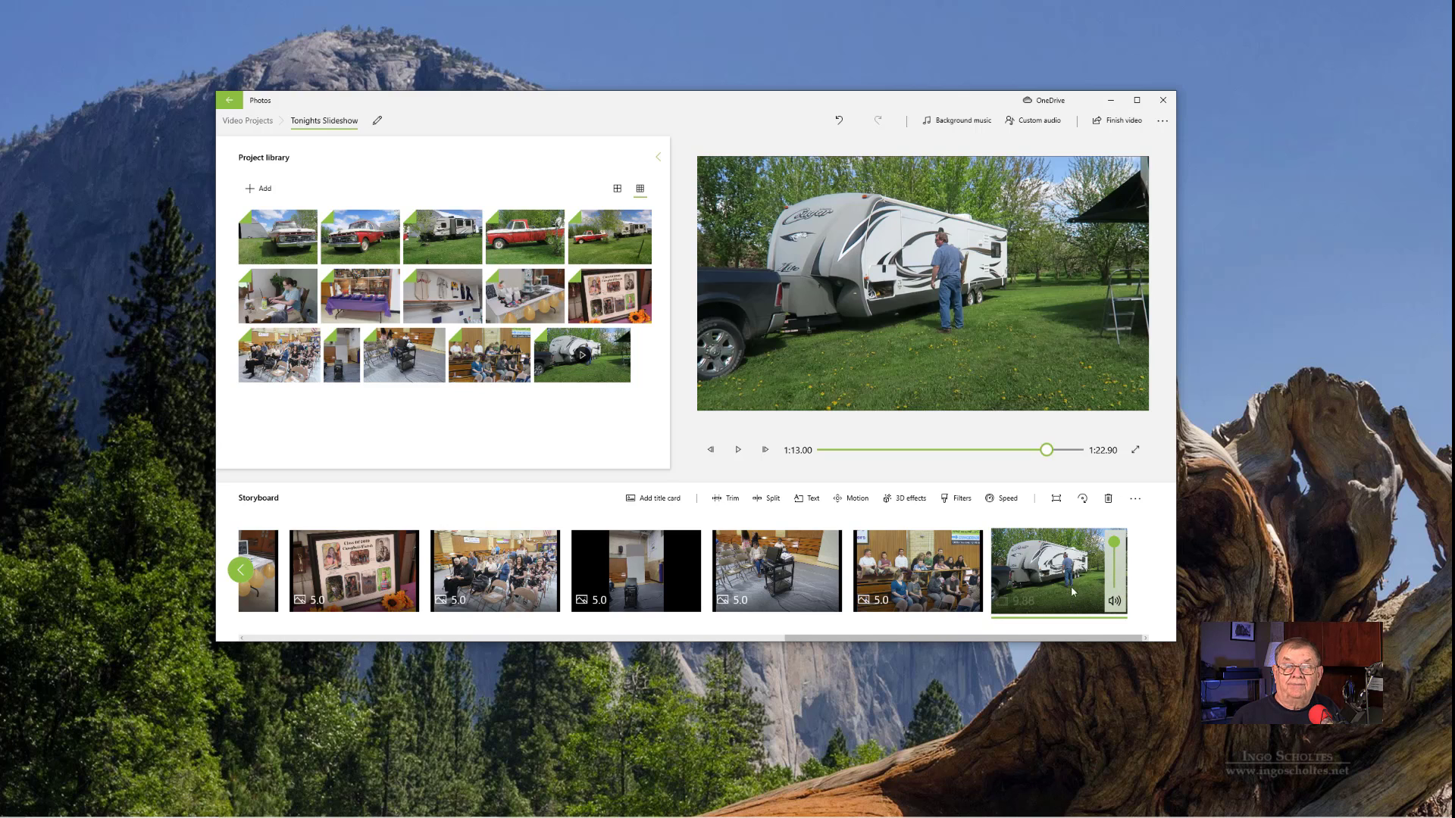
- Open the Custom audio editor, start adding an audio file, and leave without importing anything
click(1035, 124)
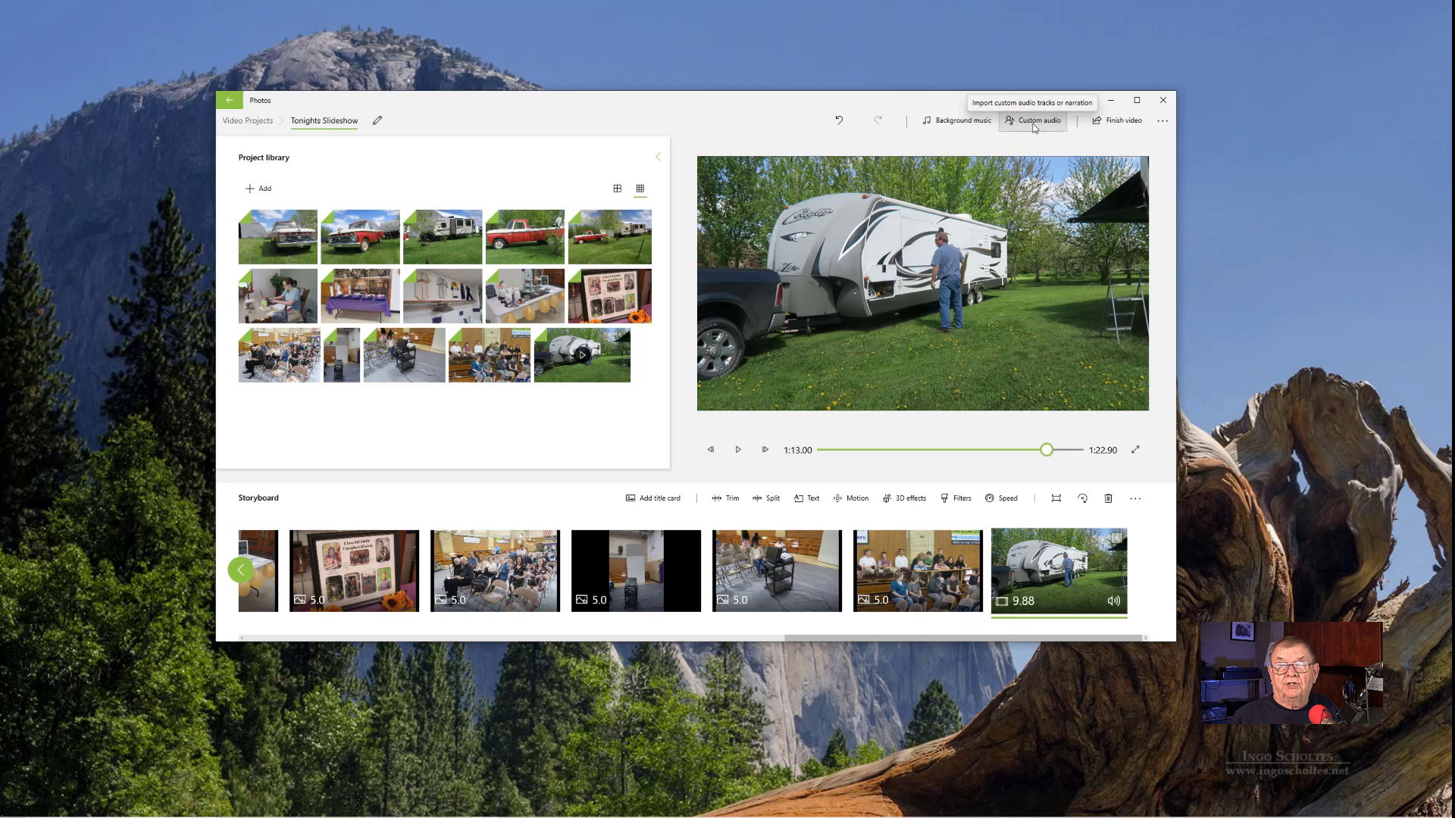
click(1015, 125)
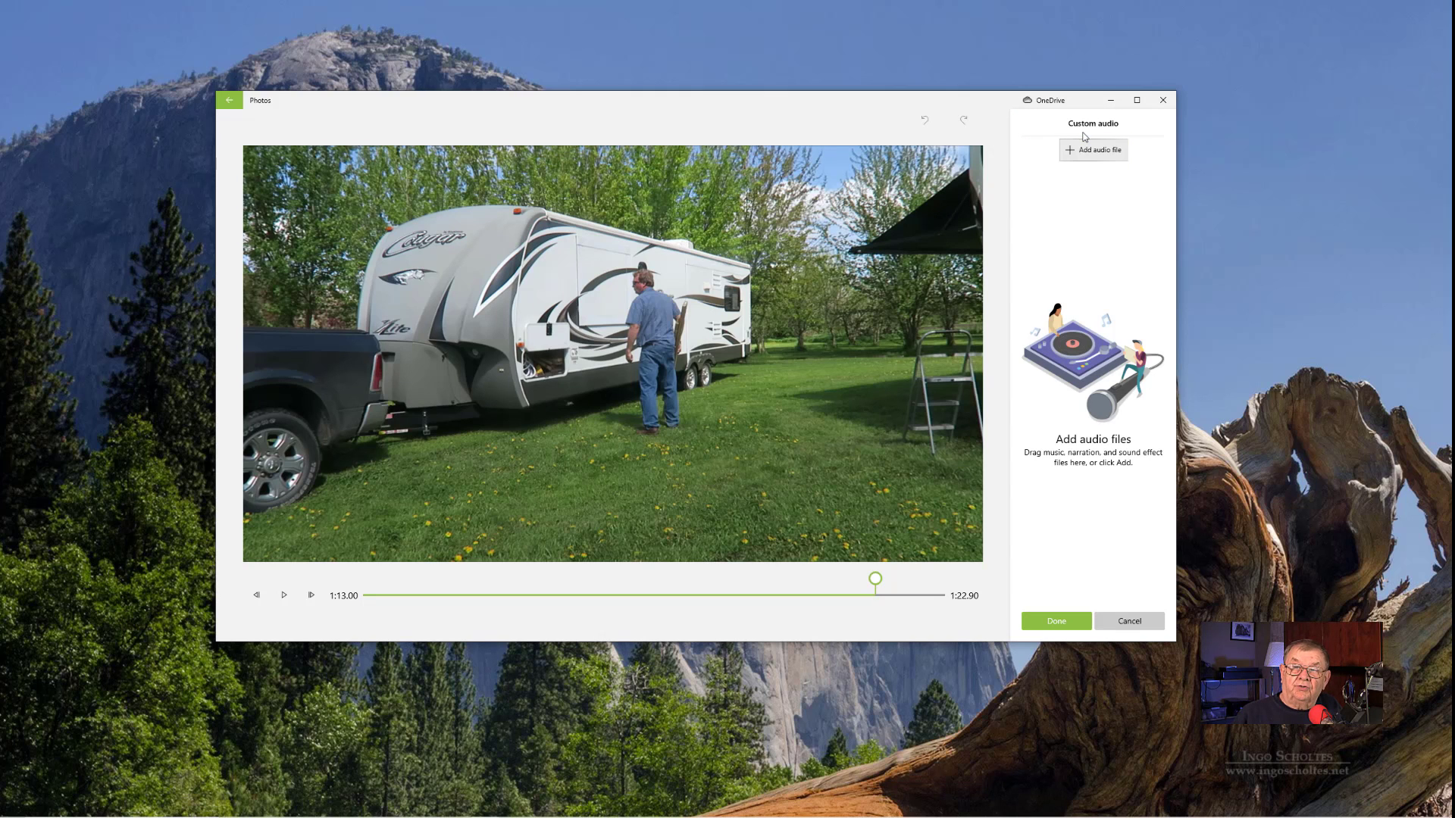
click(1086, 156)
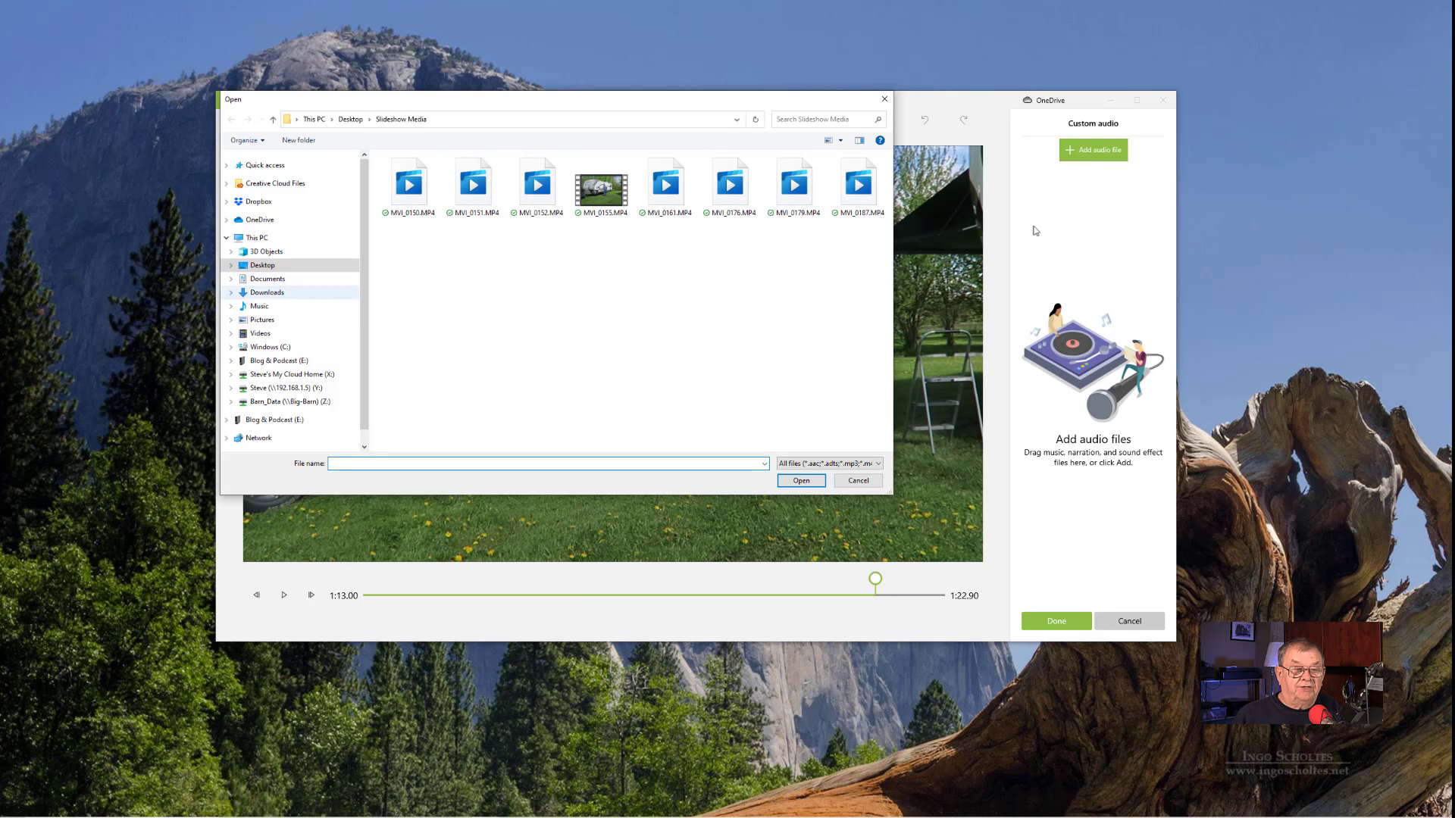
click(856, 481)
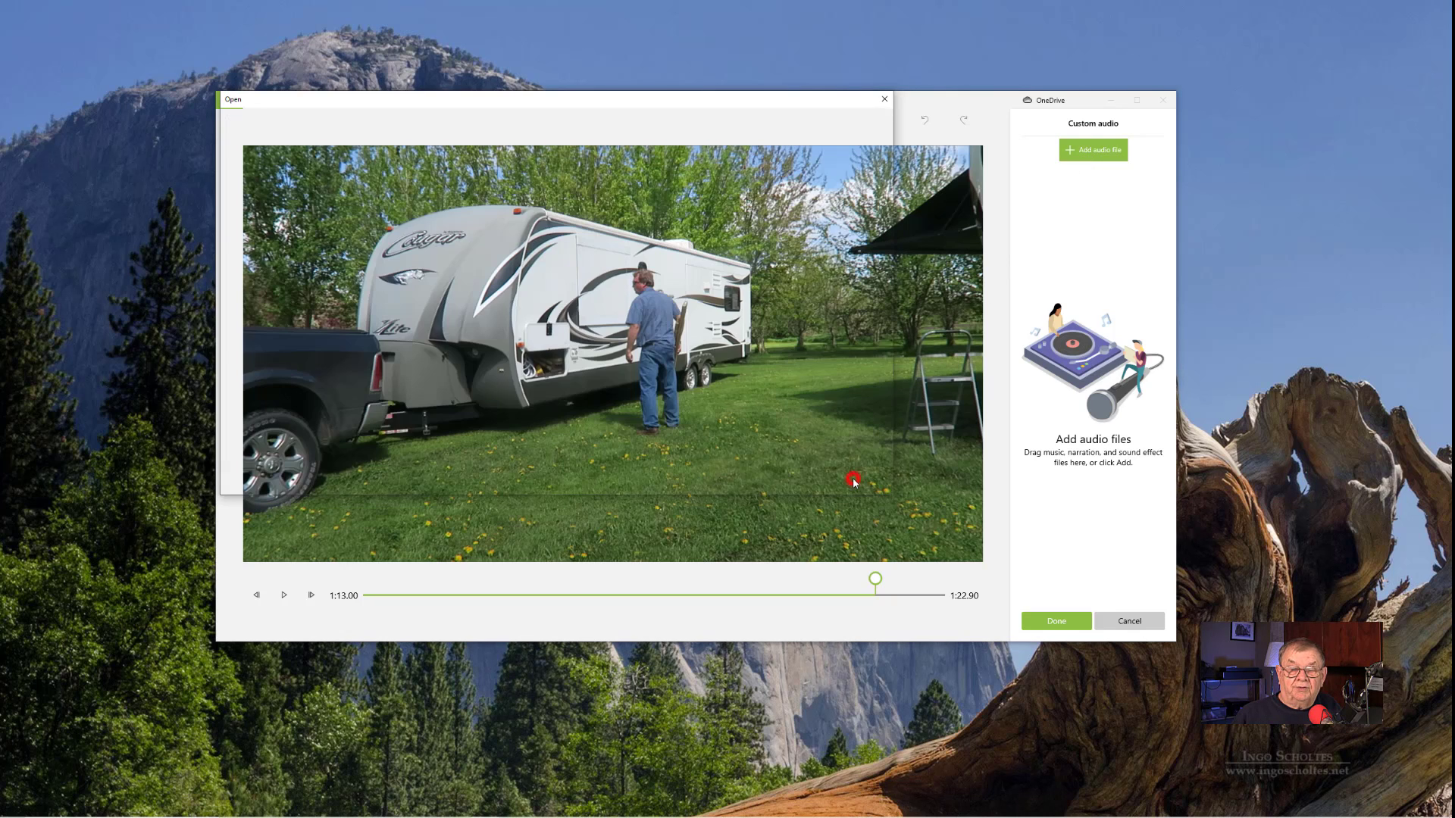
click(1125, 622)
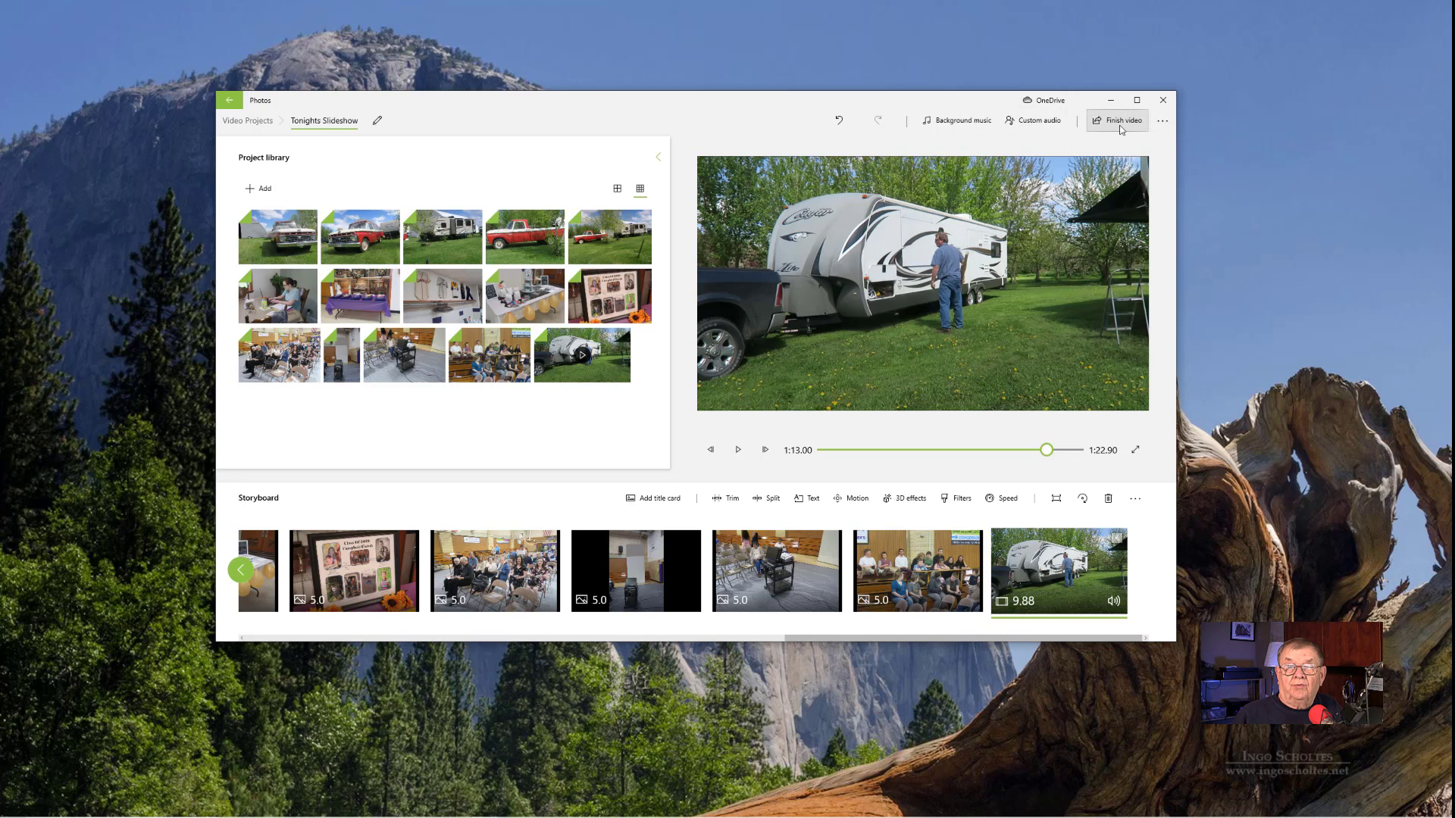
- Look over the additional project options and the Settings page, and return to the slideshow project
click(1161, 124)
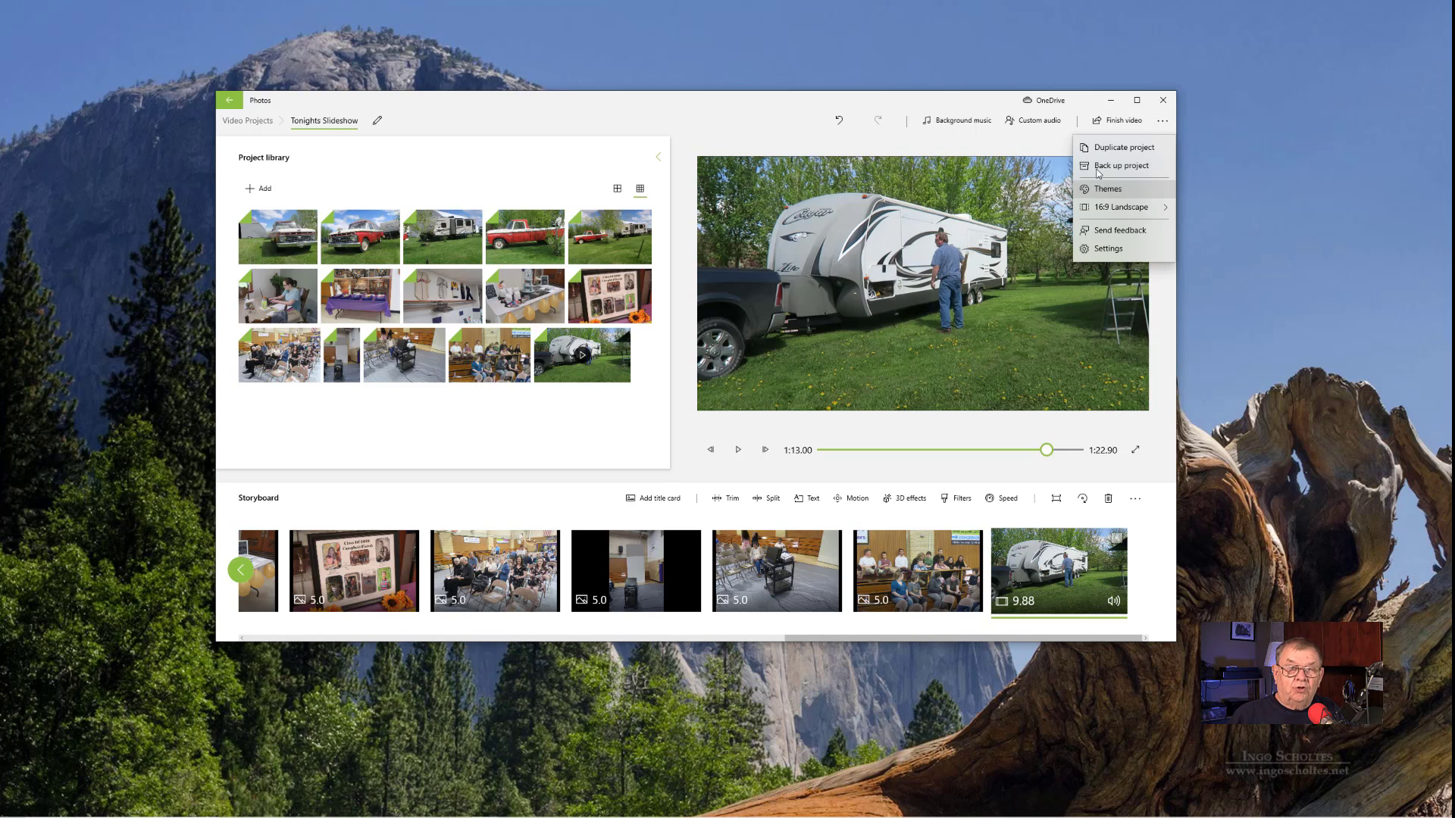
mouse_move(1122, 207)
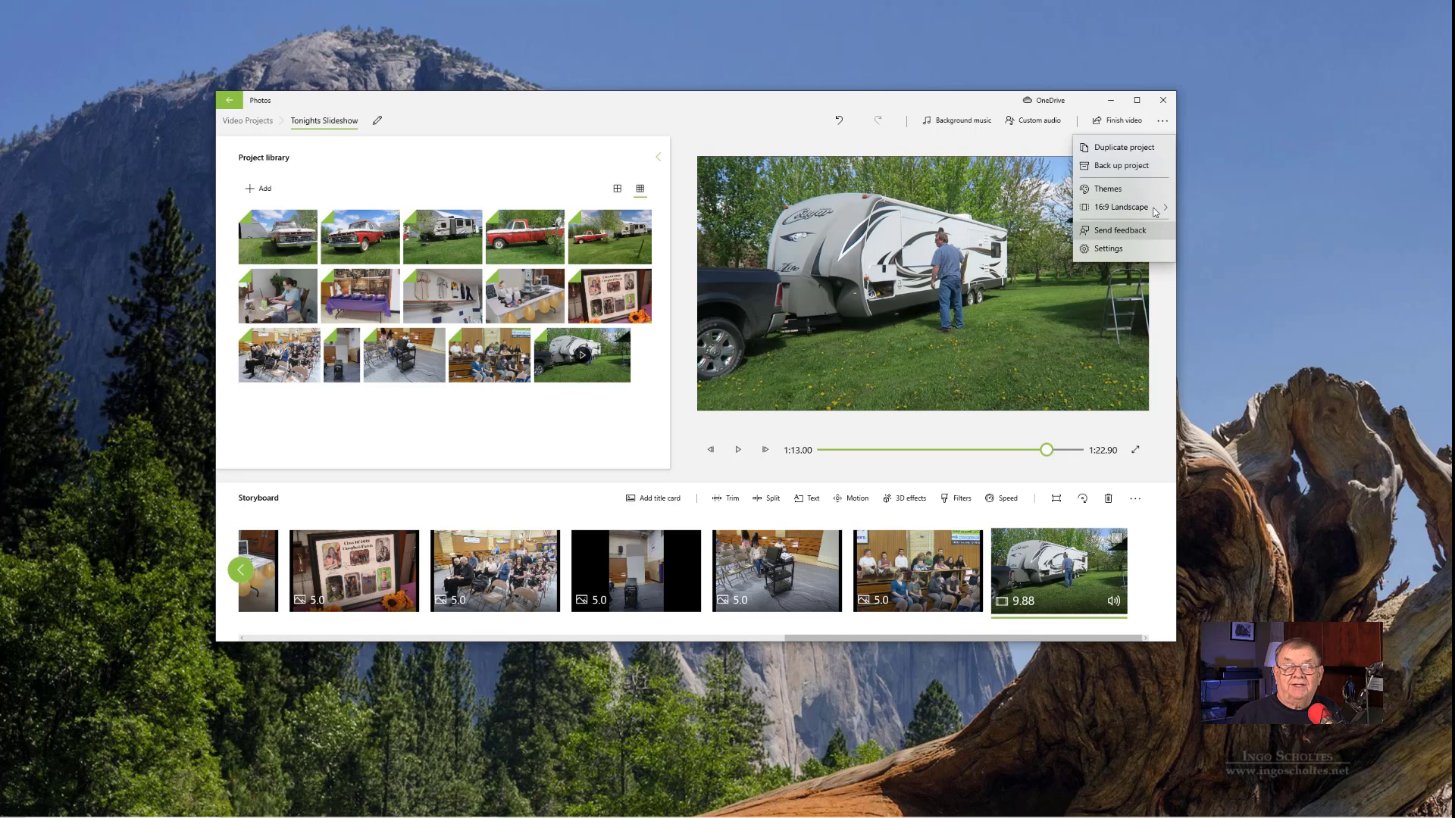
click(1114, 250)
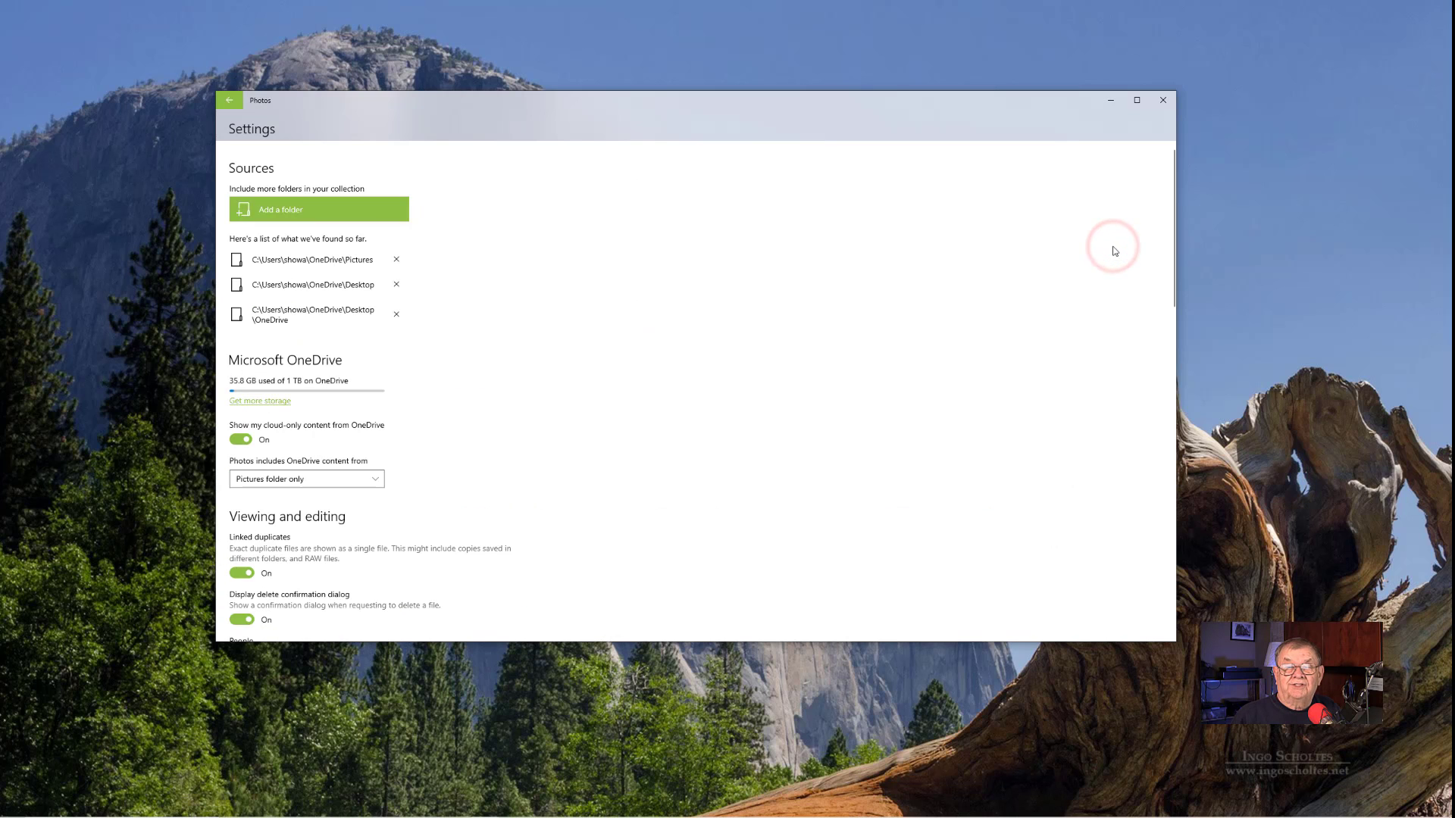
scroll(310, 322, down, 5)
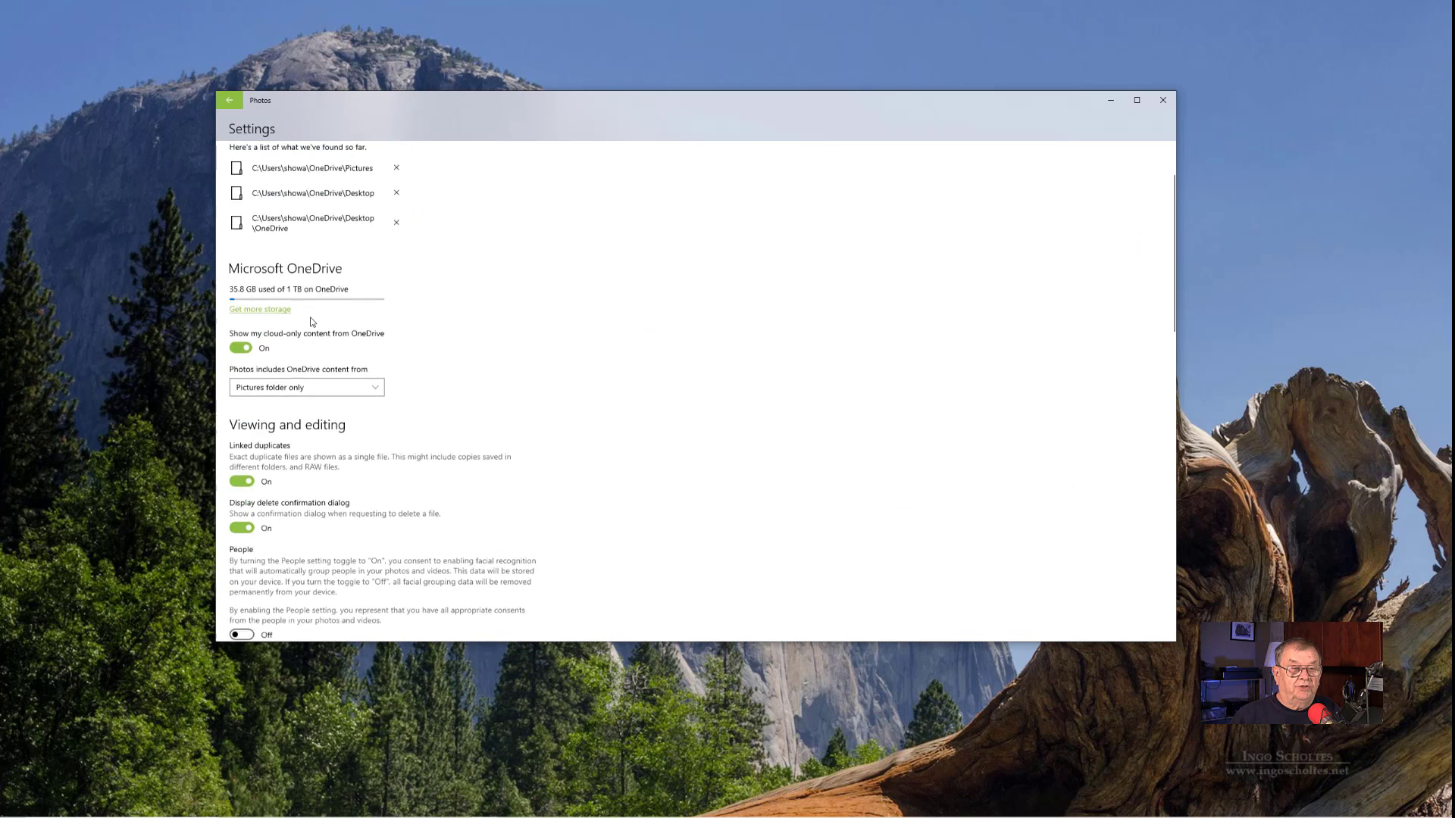
scroll(310, 322, up, 5)
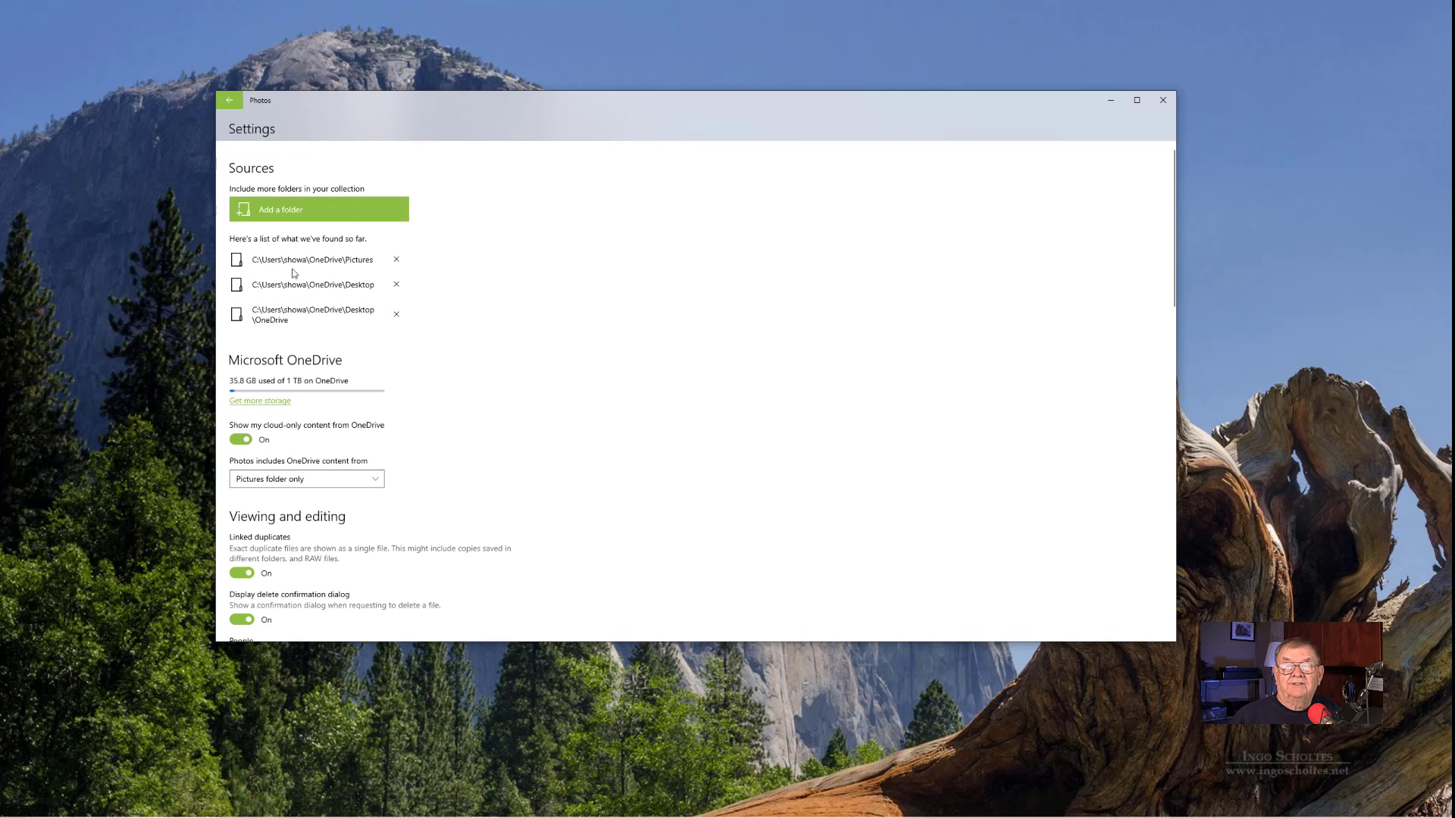
click(231, 102)
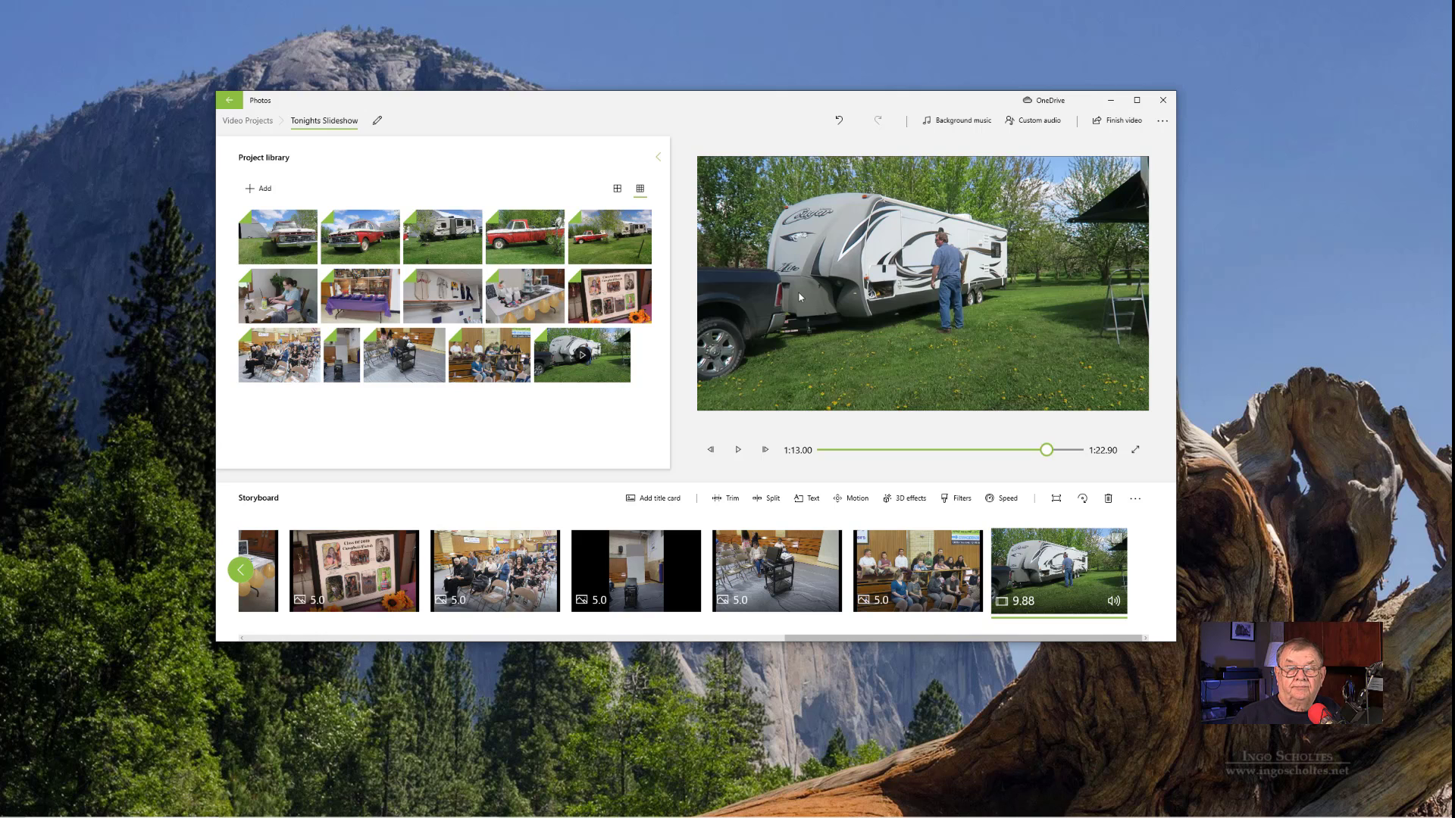
- Export the slideshow in High 1080p quality as Tonights Slideshow.mp4 on the Z: drive, watch its beginning, and close the player
click(1111, 124)
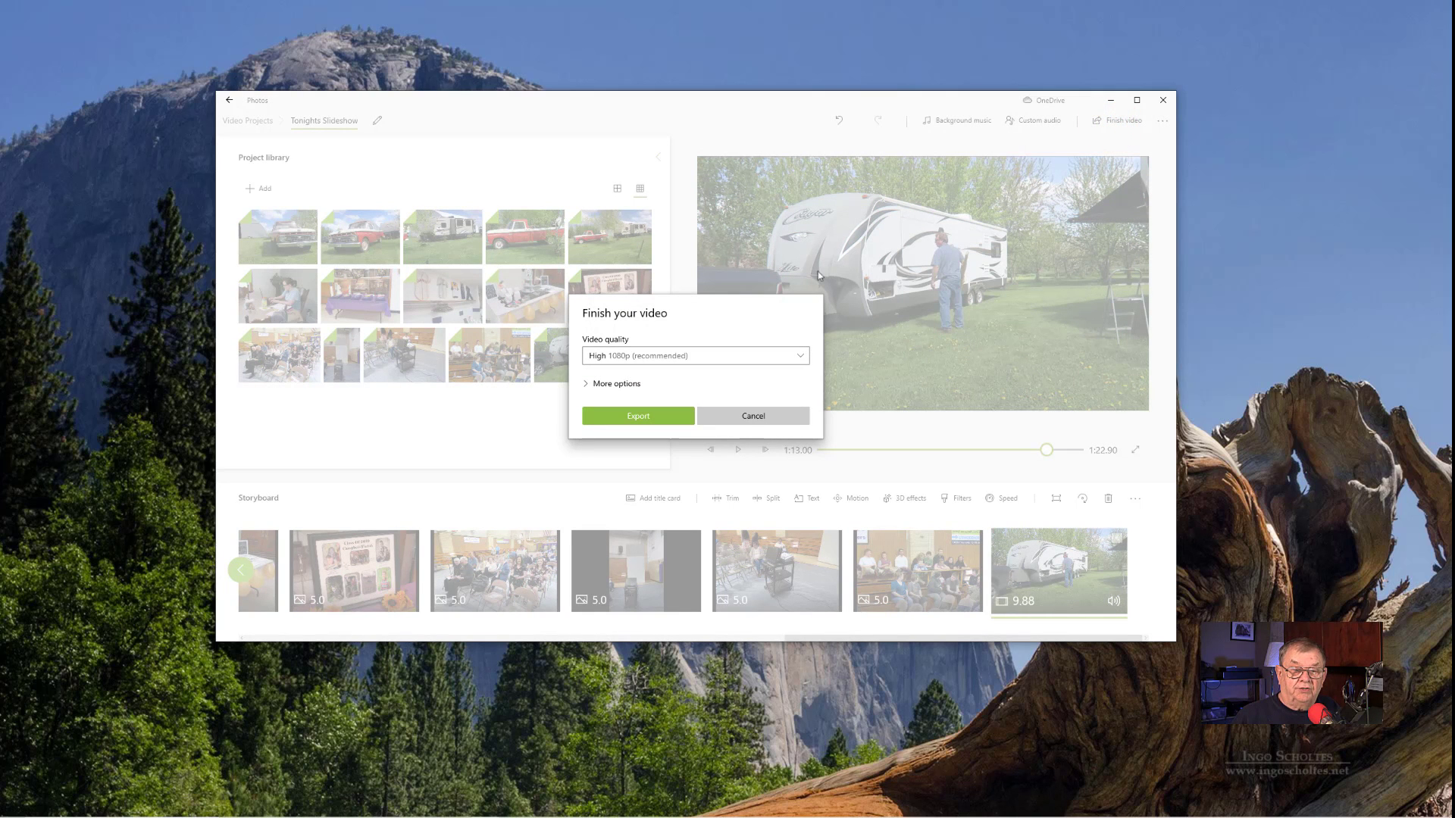
click(590, 383)
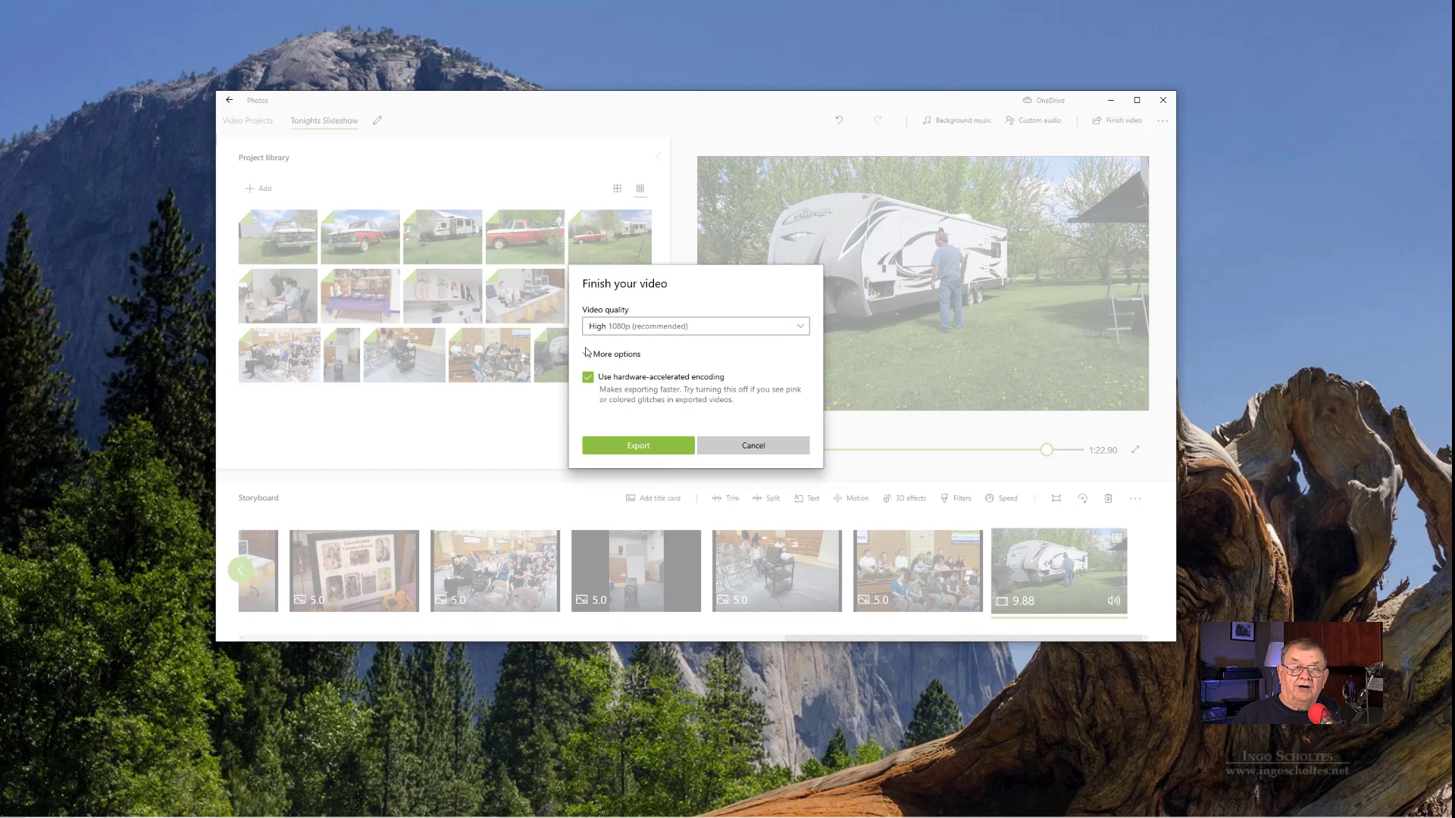
click(588, 356)
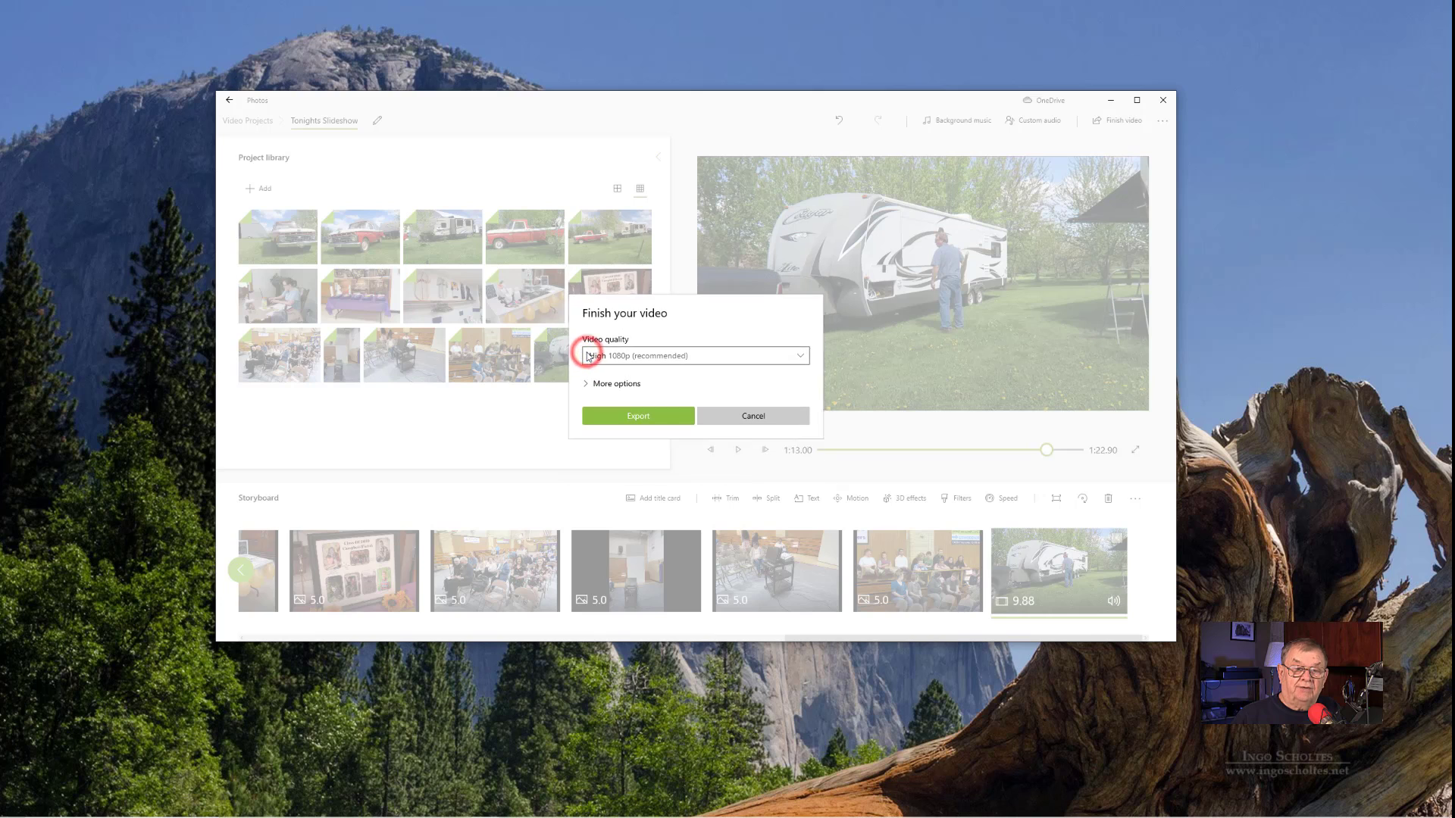
click(795, 358)
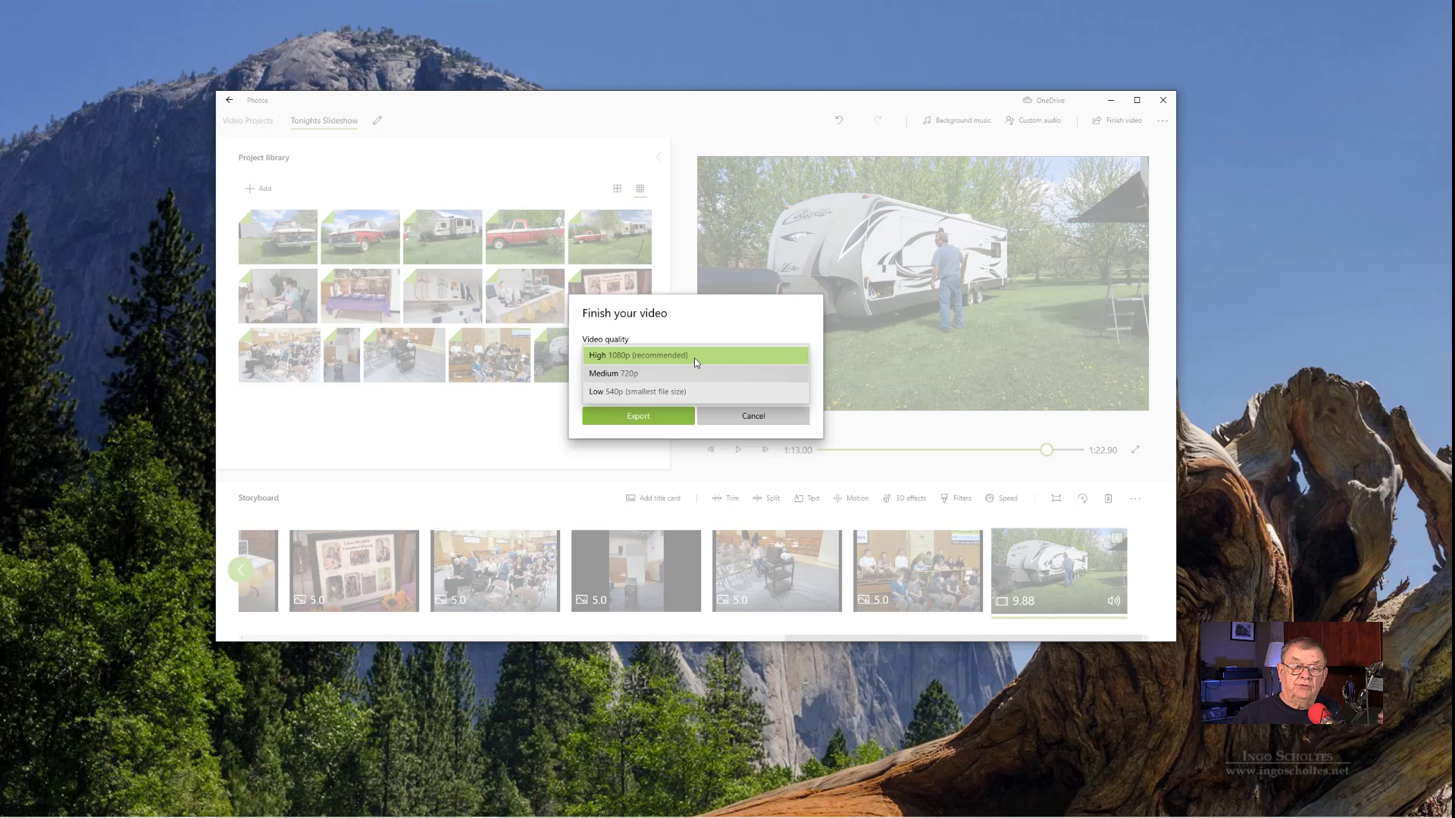
click(637, 416)
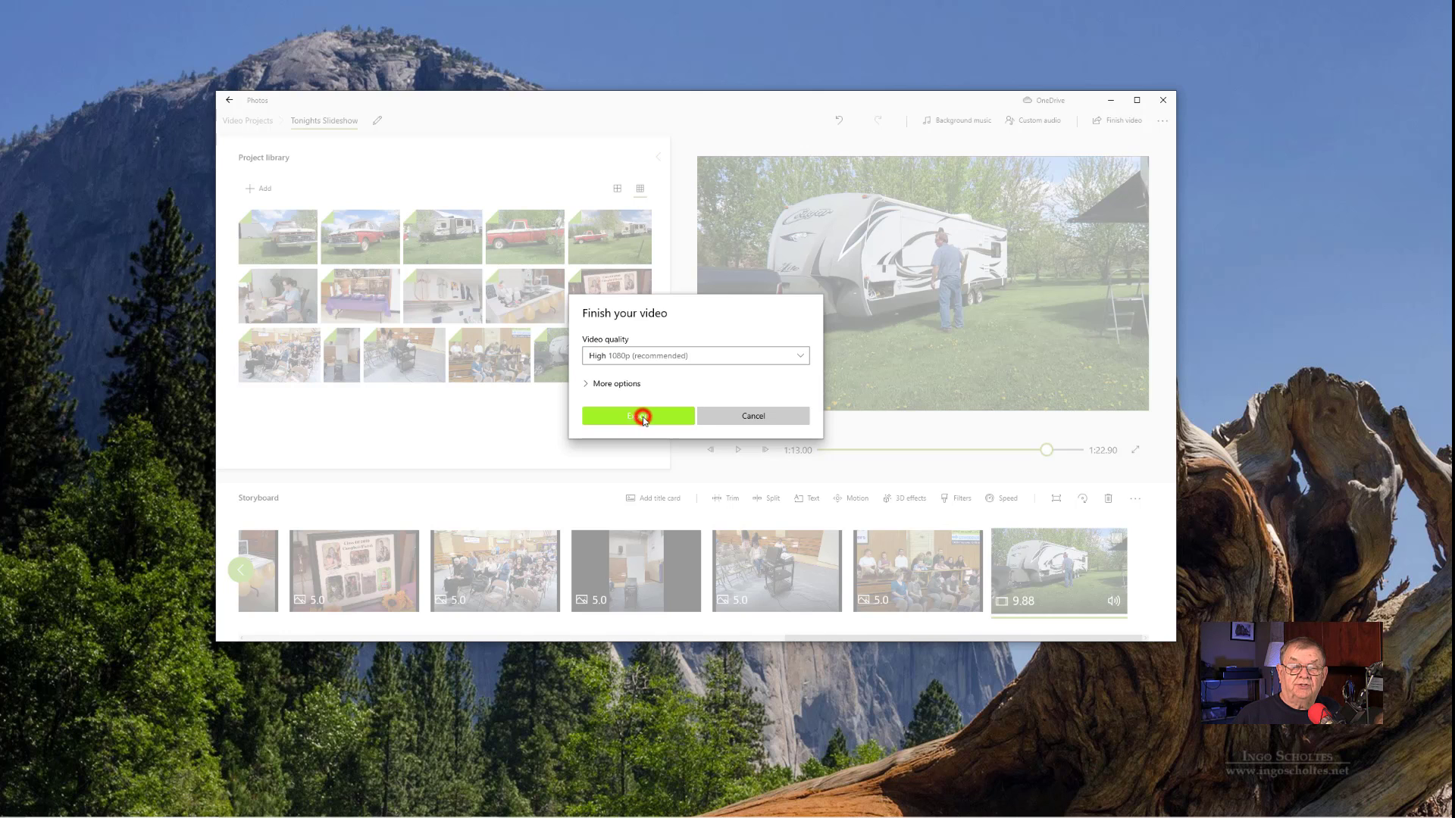
click(643, 416)
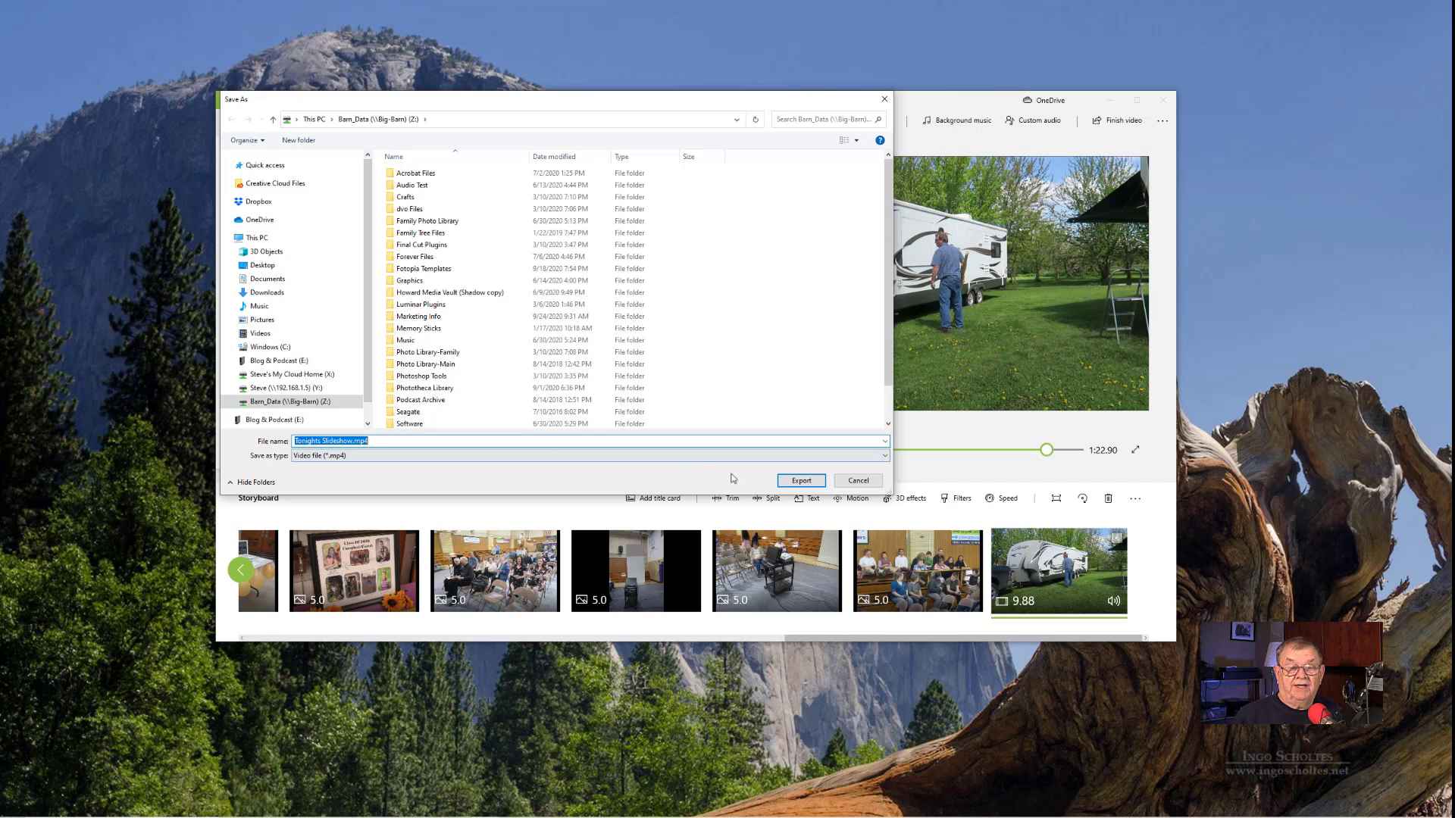
click(802, 482)
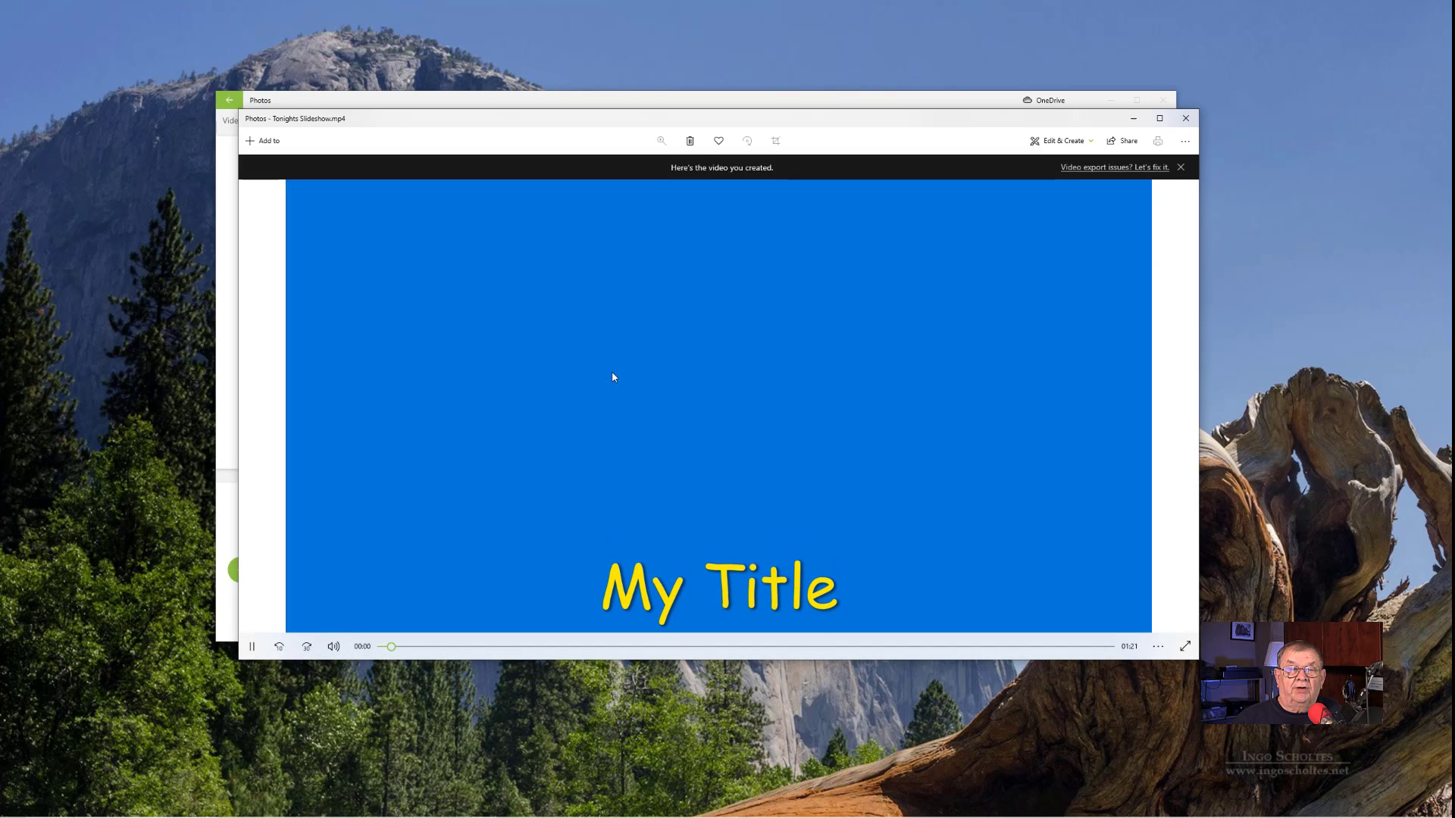
drag(715, 118, 724, 74)
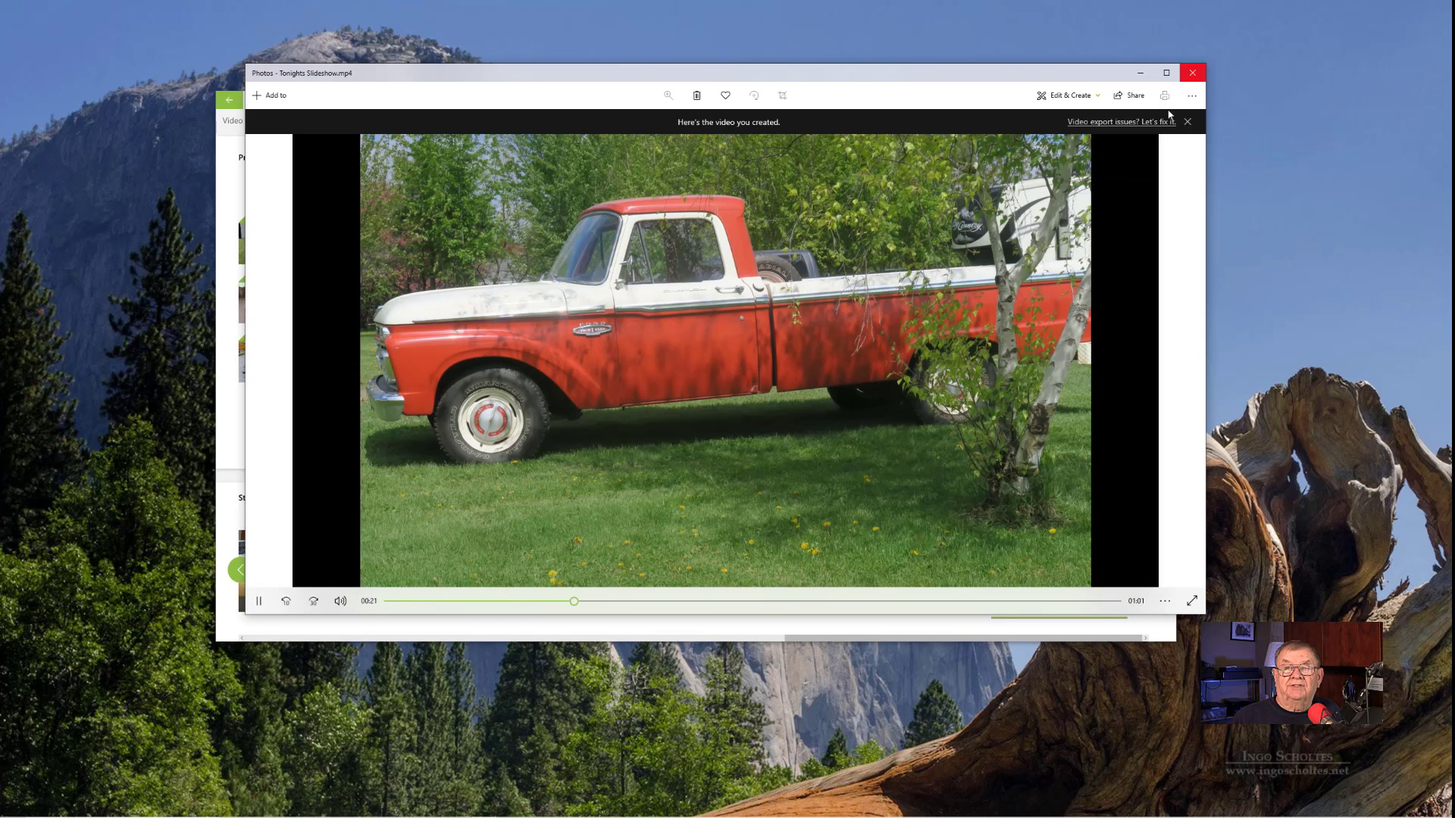
click(1192, 72)
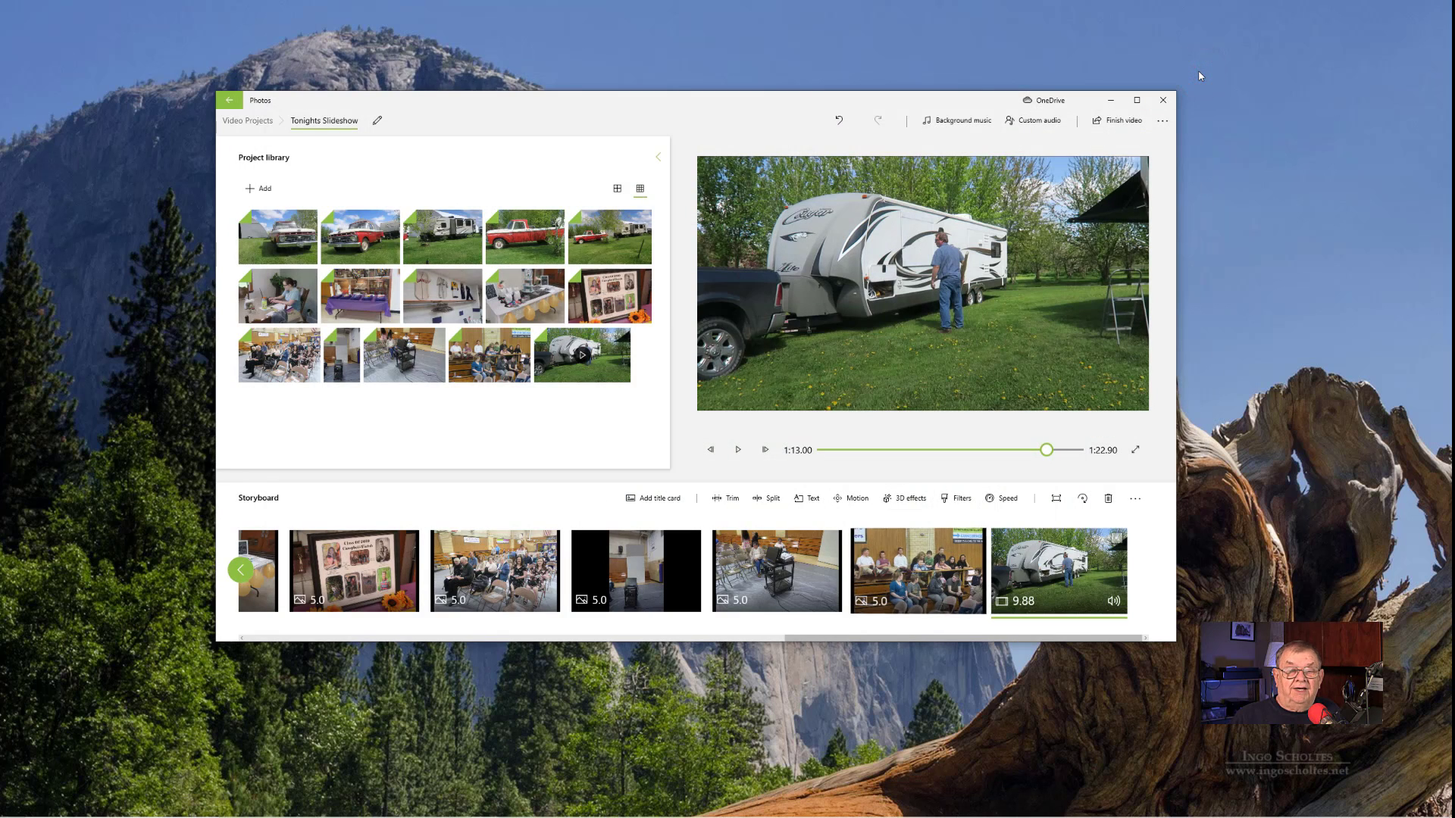
- Back up the slideshow project with its media as Tonights Slideshow.vpb on the Z: drive
click(1167, 124)
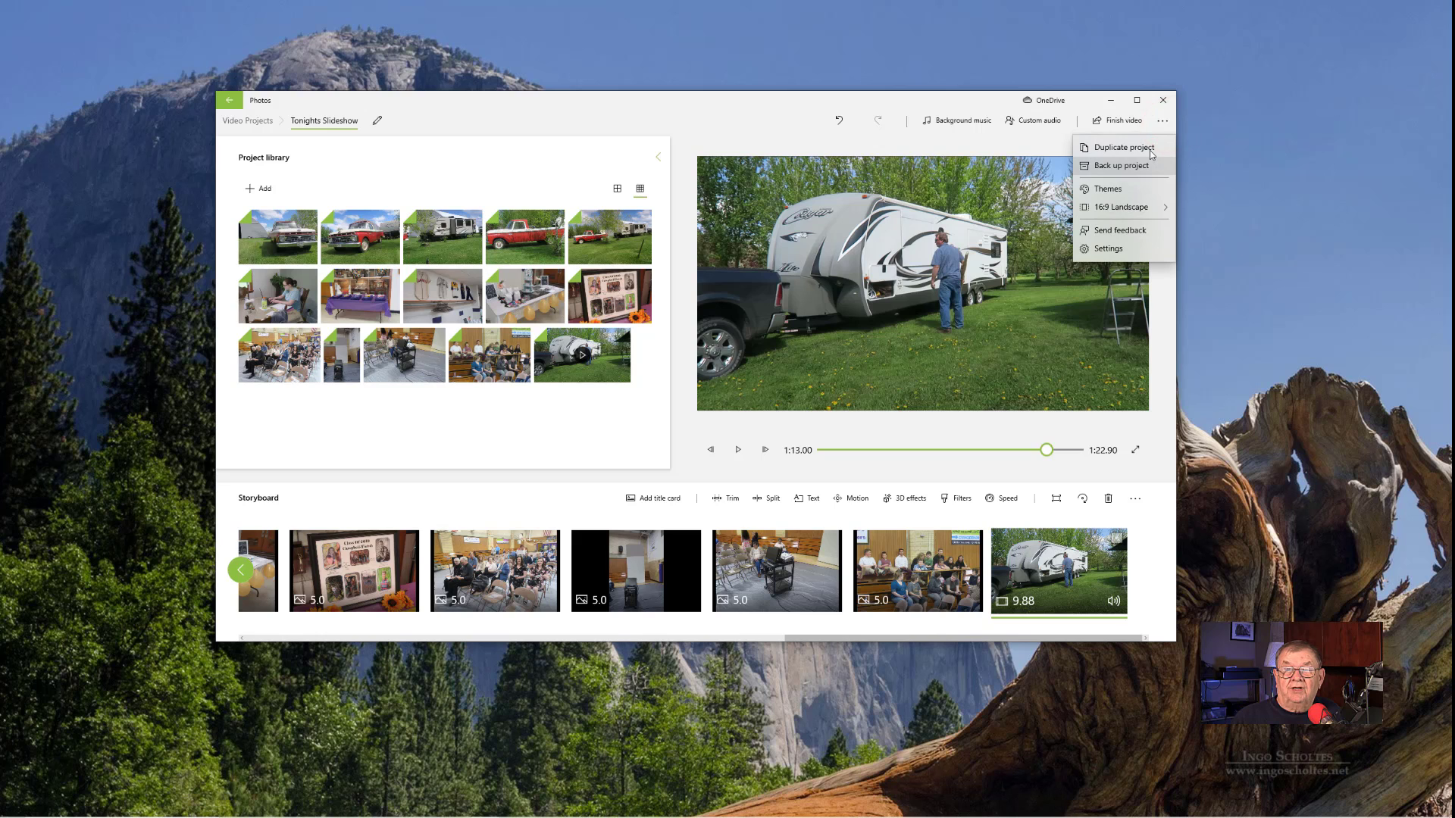
click(1131, 167)
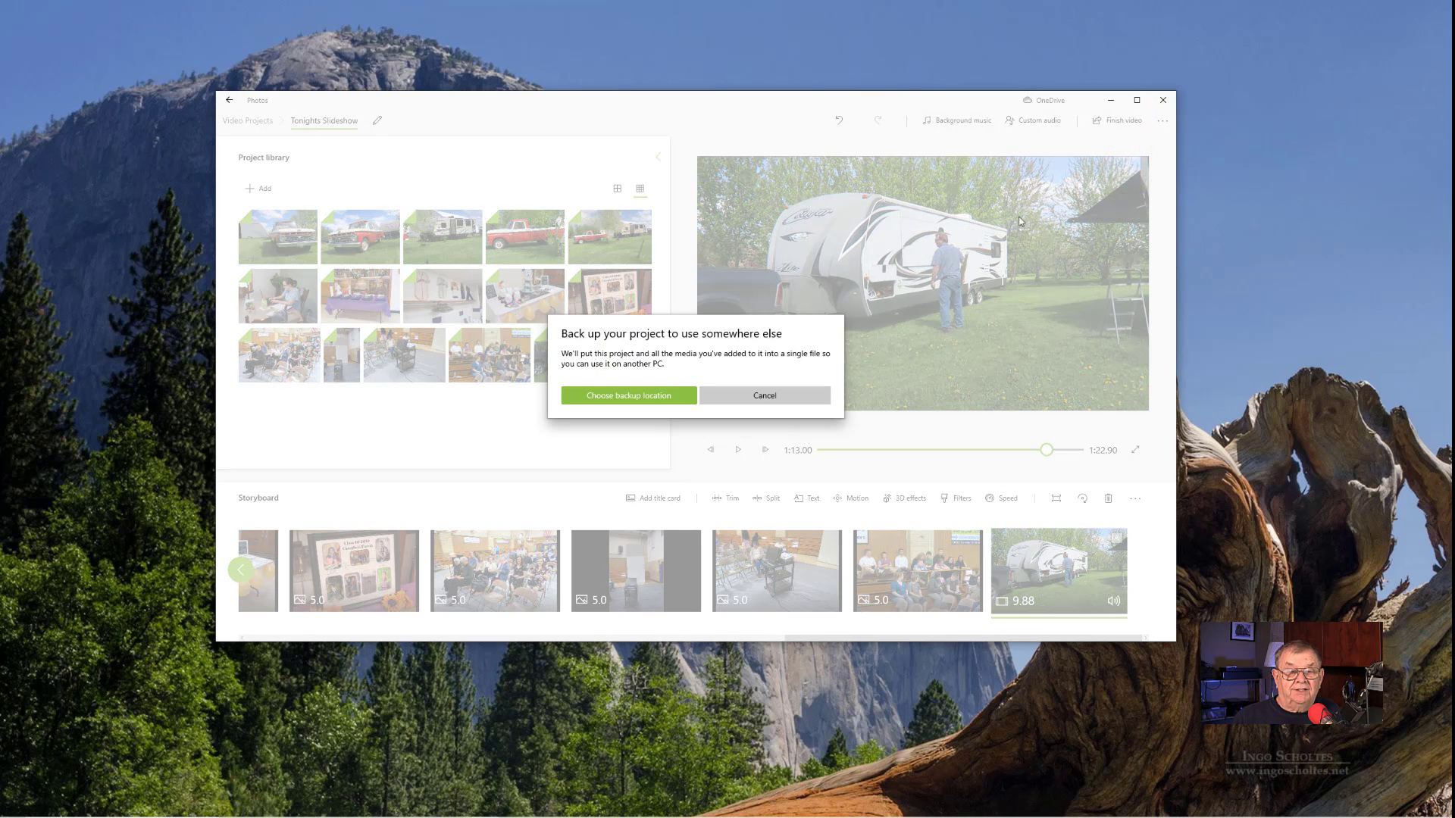
click(628, 398)
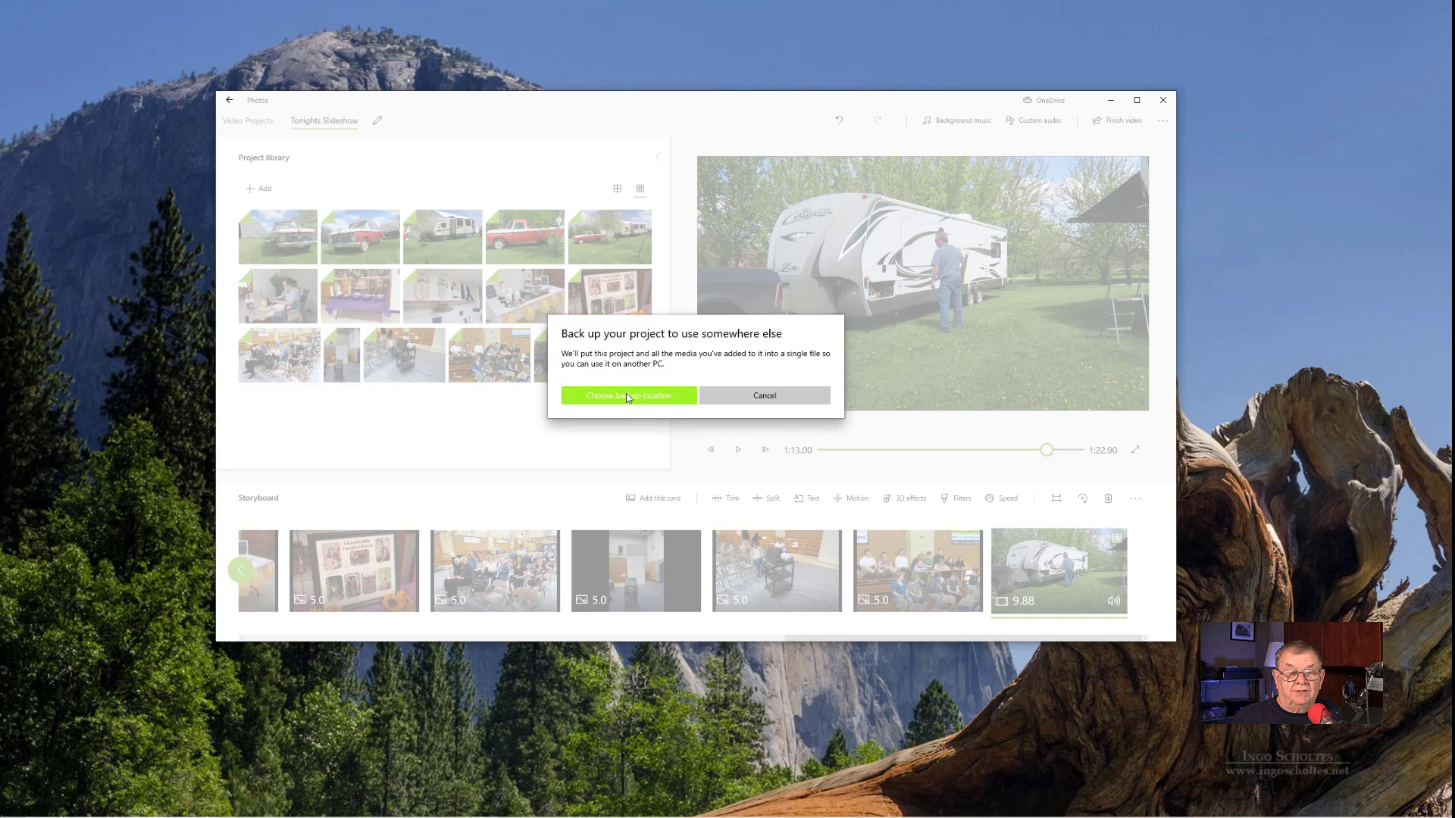
click(628, 398)
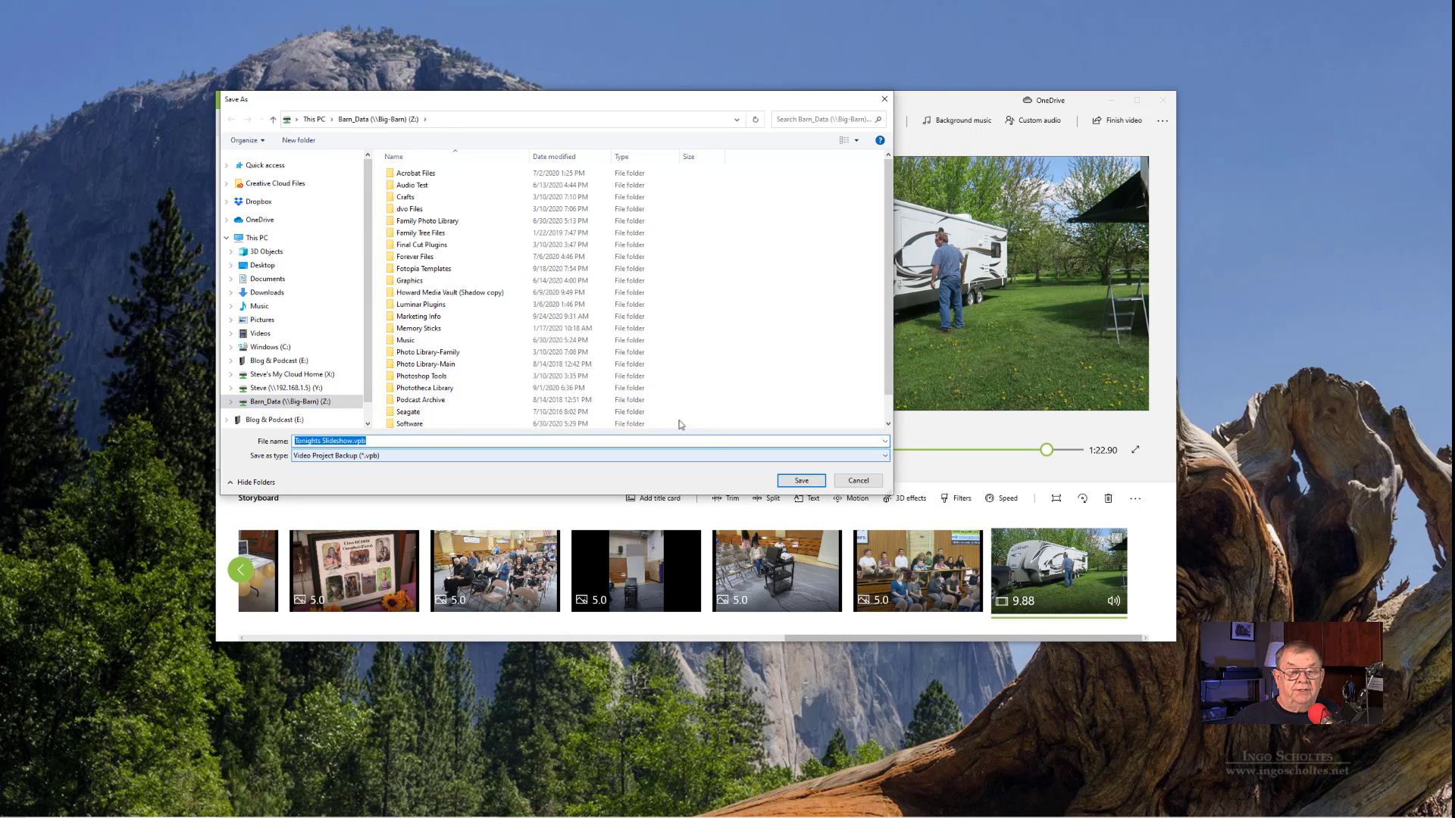
click(791, 480)
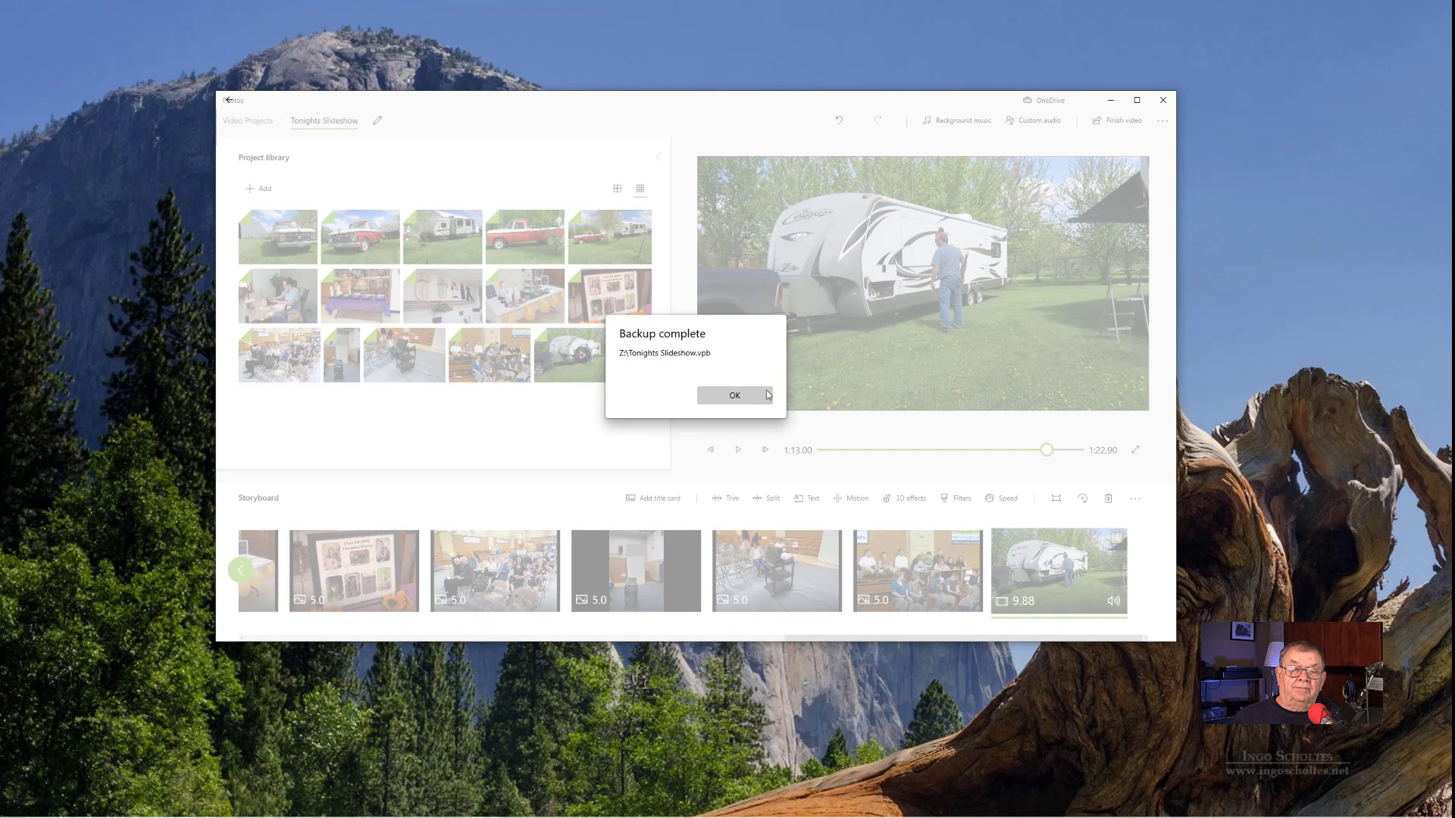
click(729, 395)
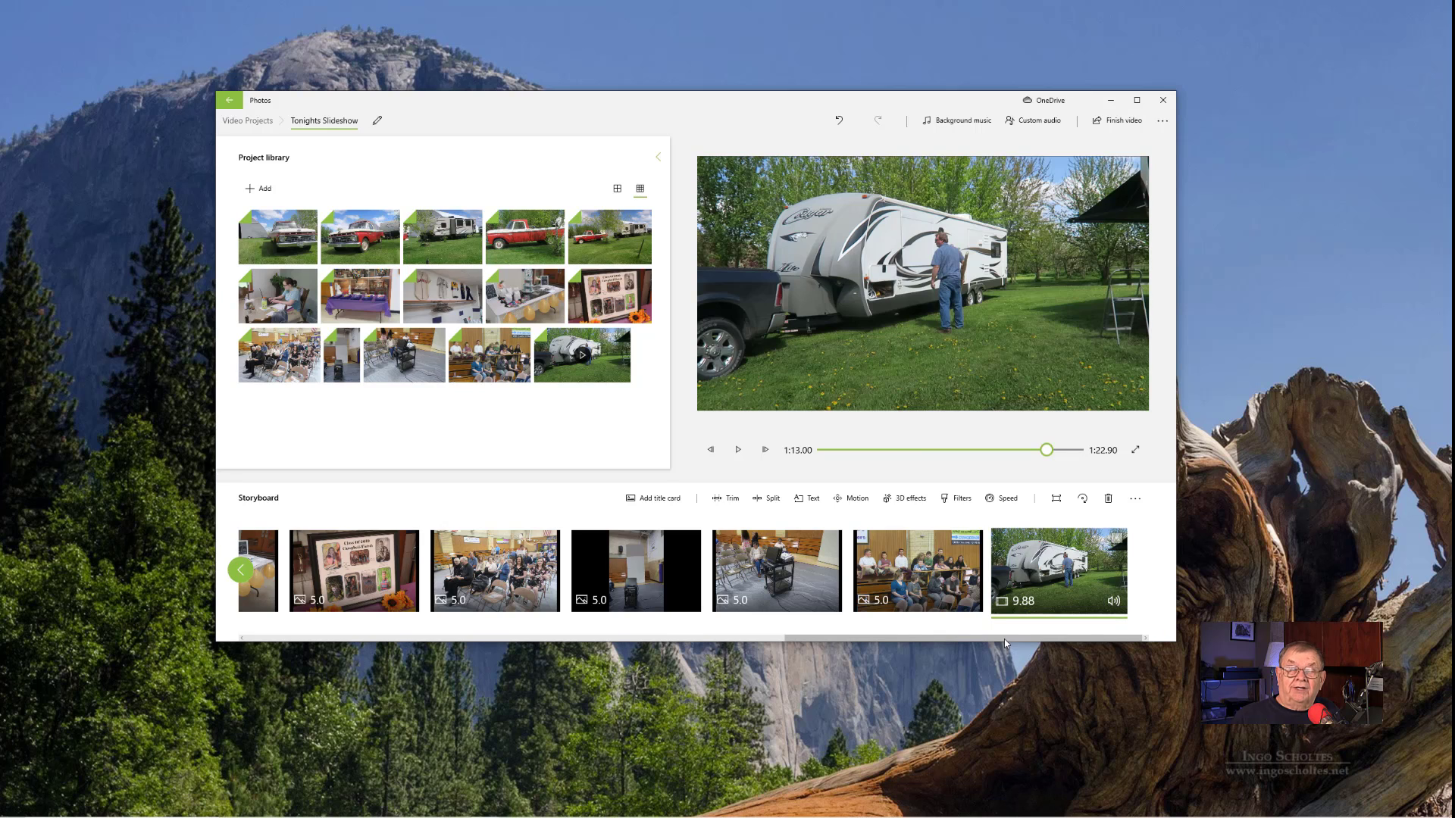
- Mute the trailer video clip at the end of the storyboard by lowering its volume to zero
click(1115, 602)
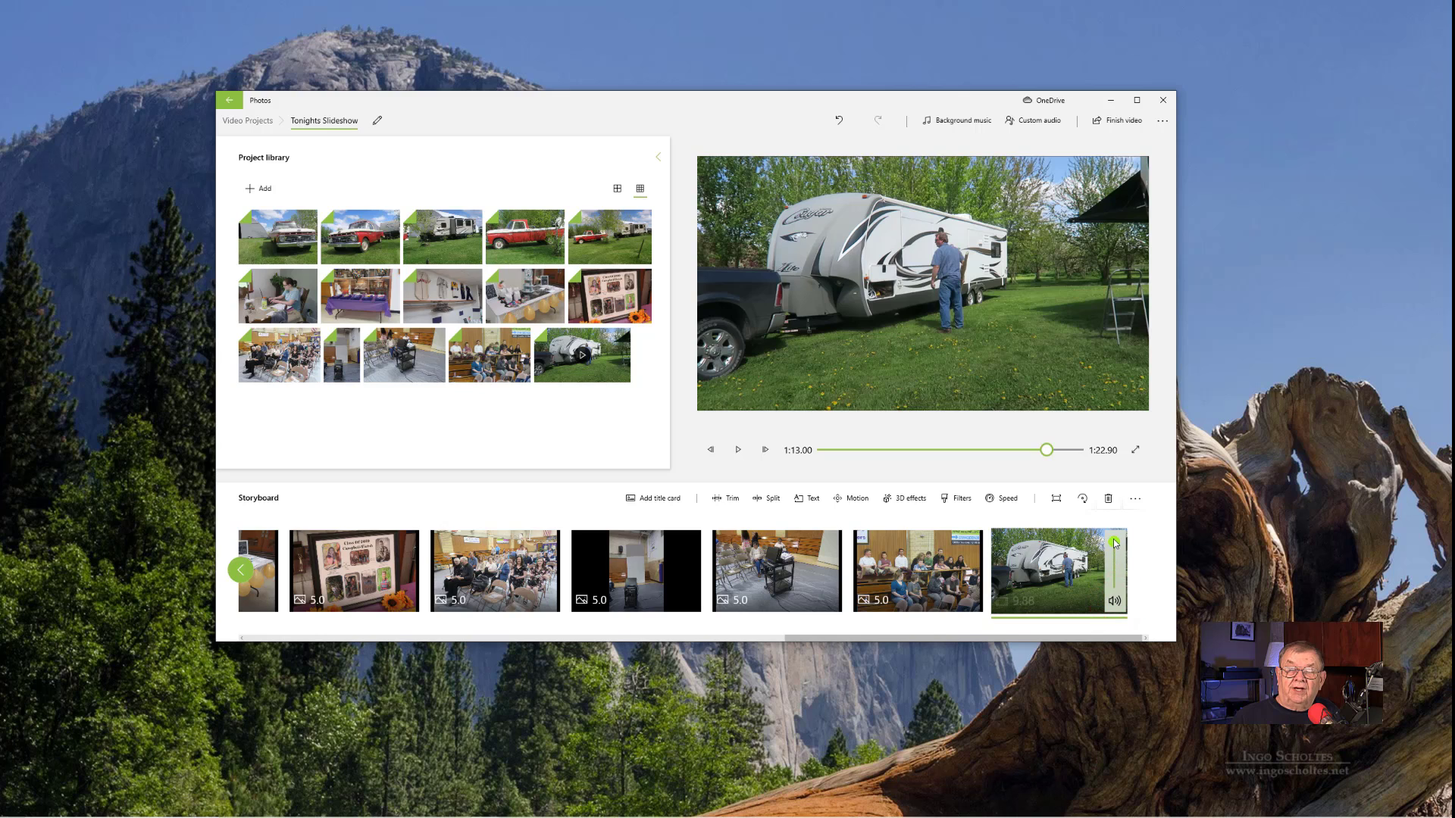
drag(1119, 567, 1114, 583)
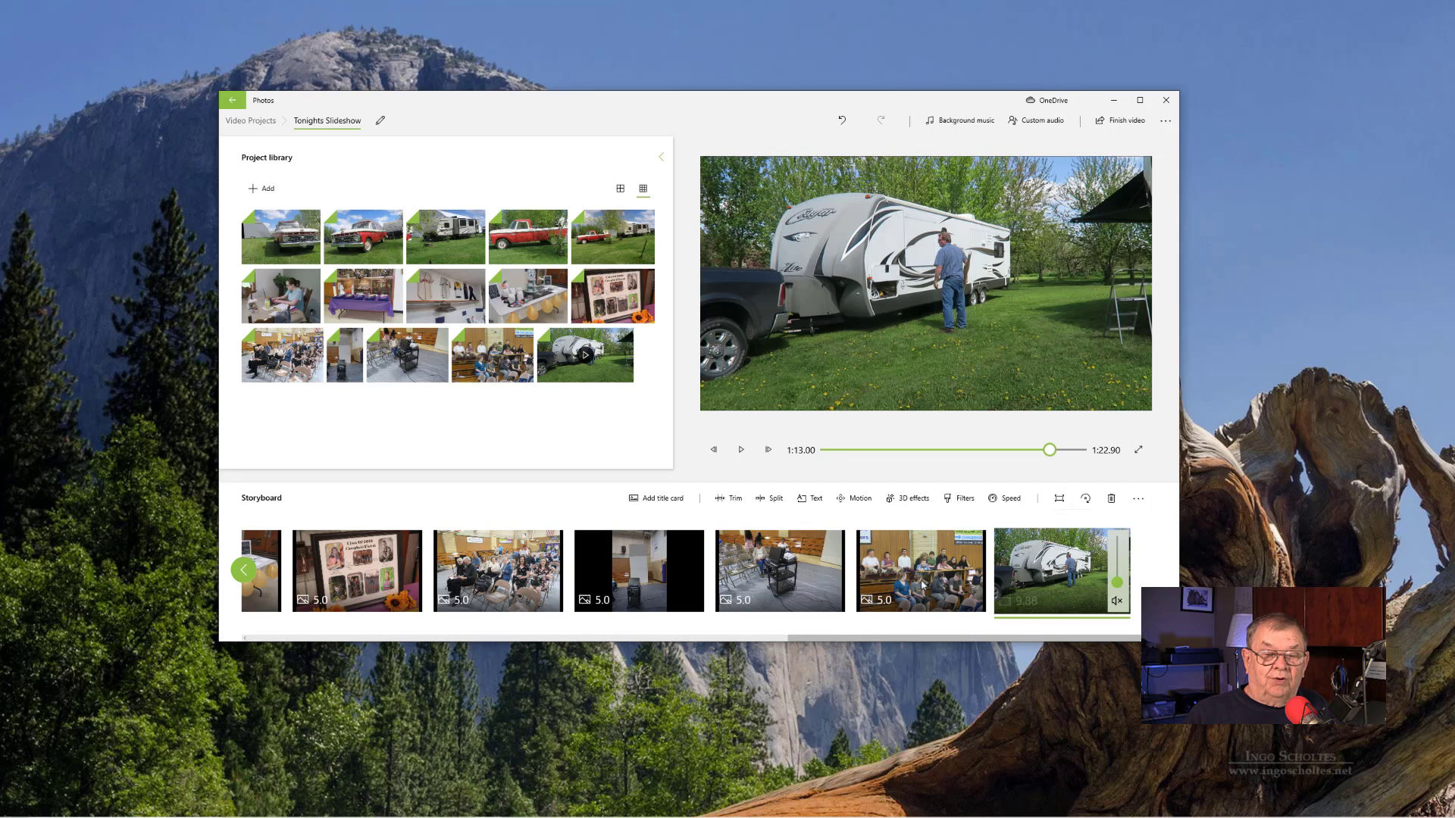
- Return to the start of the storyboard and play the slideshow preview from the first truck photo after the title card
click(806, 638)
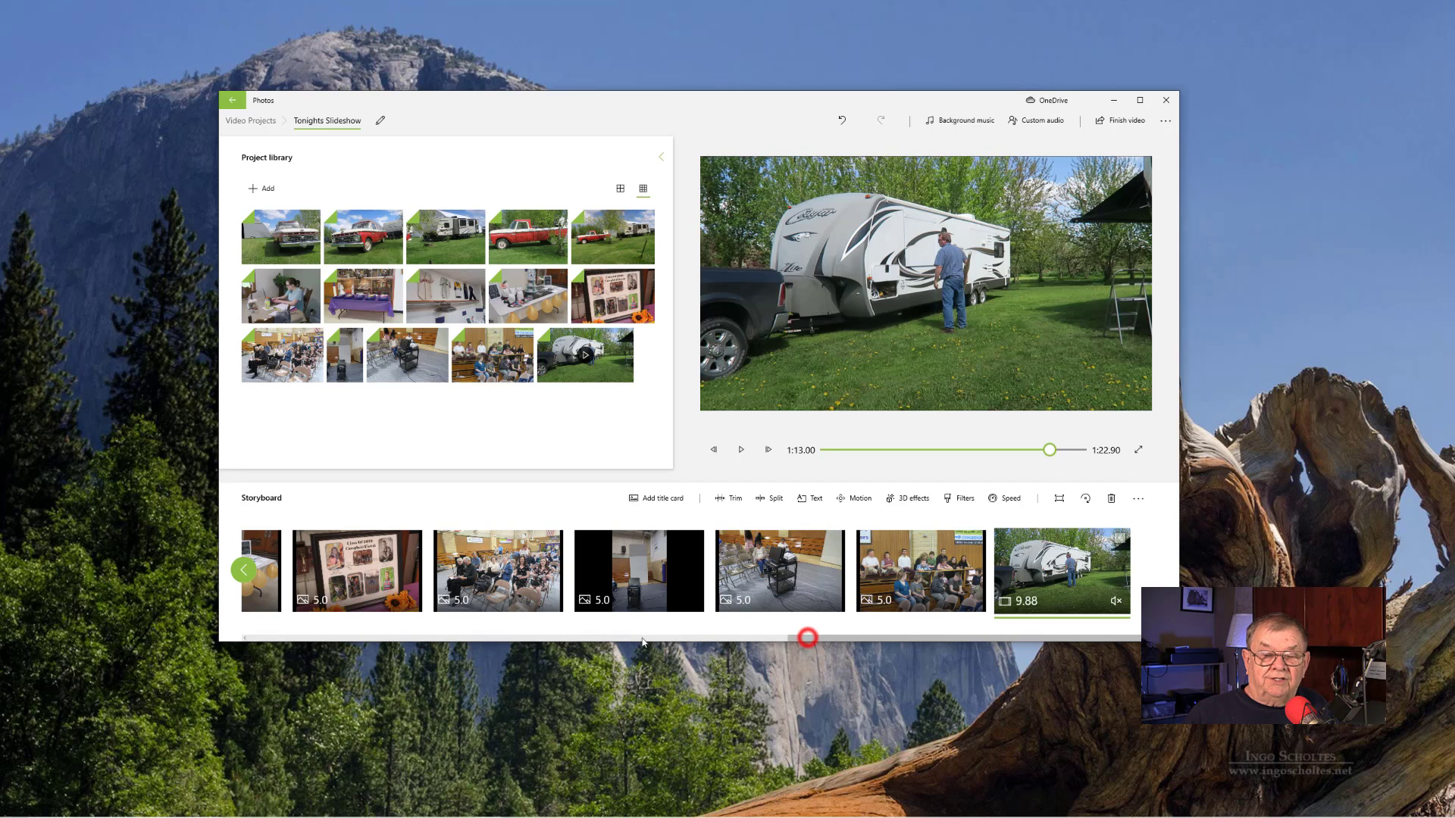
drag(803, 637, 274, 601)
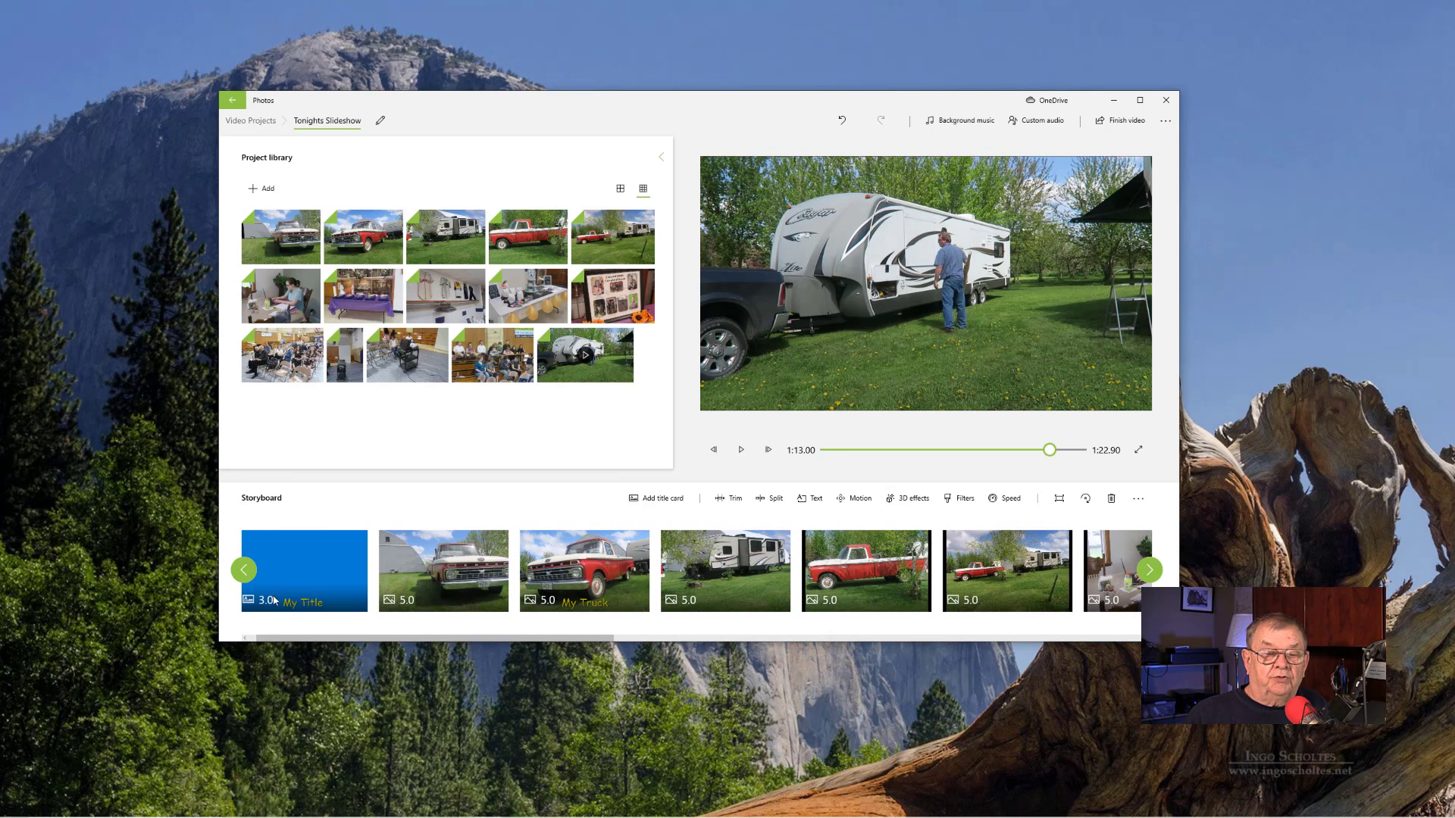
click(295, 532)
click(460, 552)
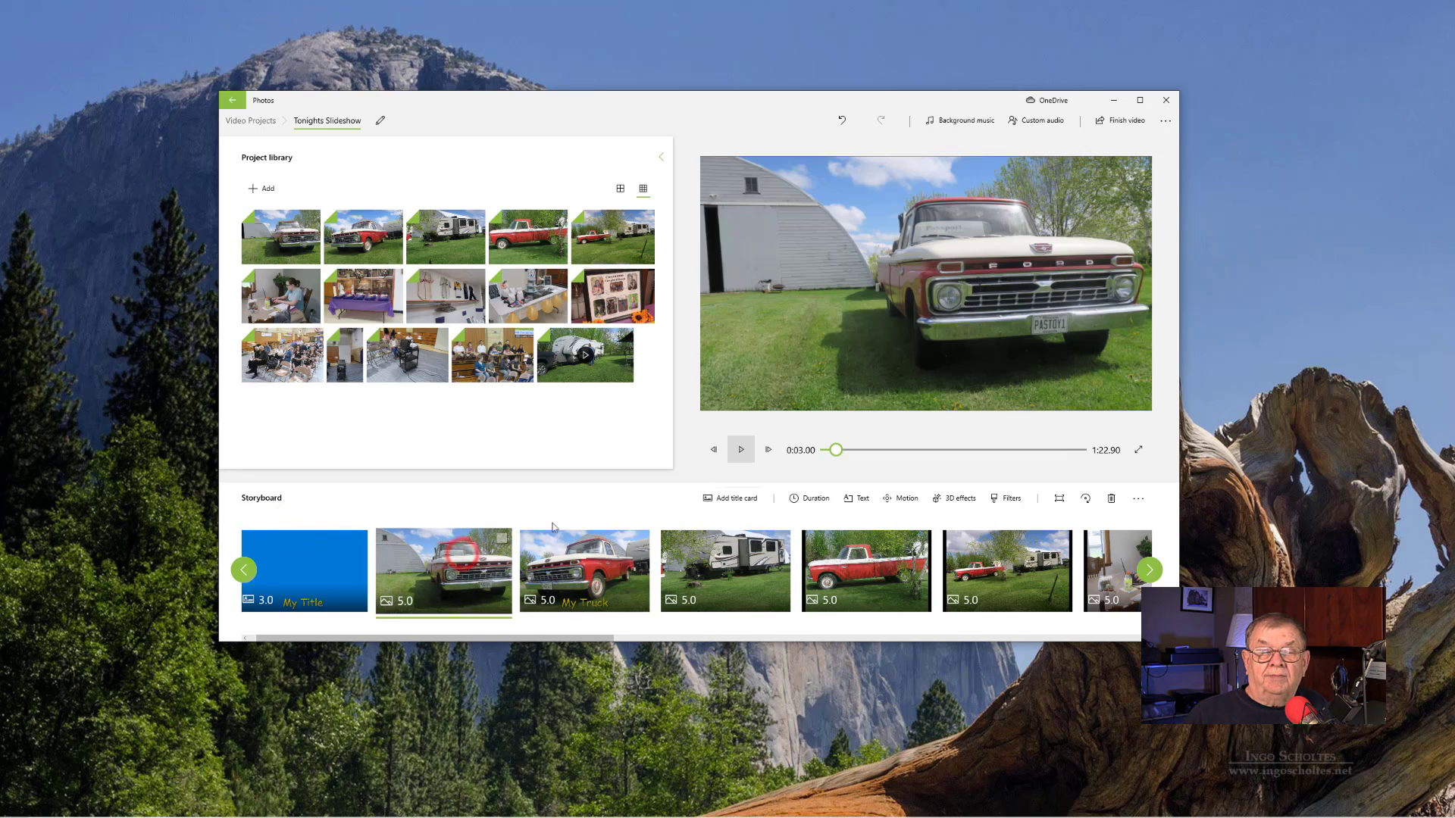
click(741, 450)
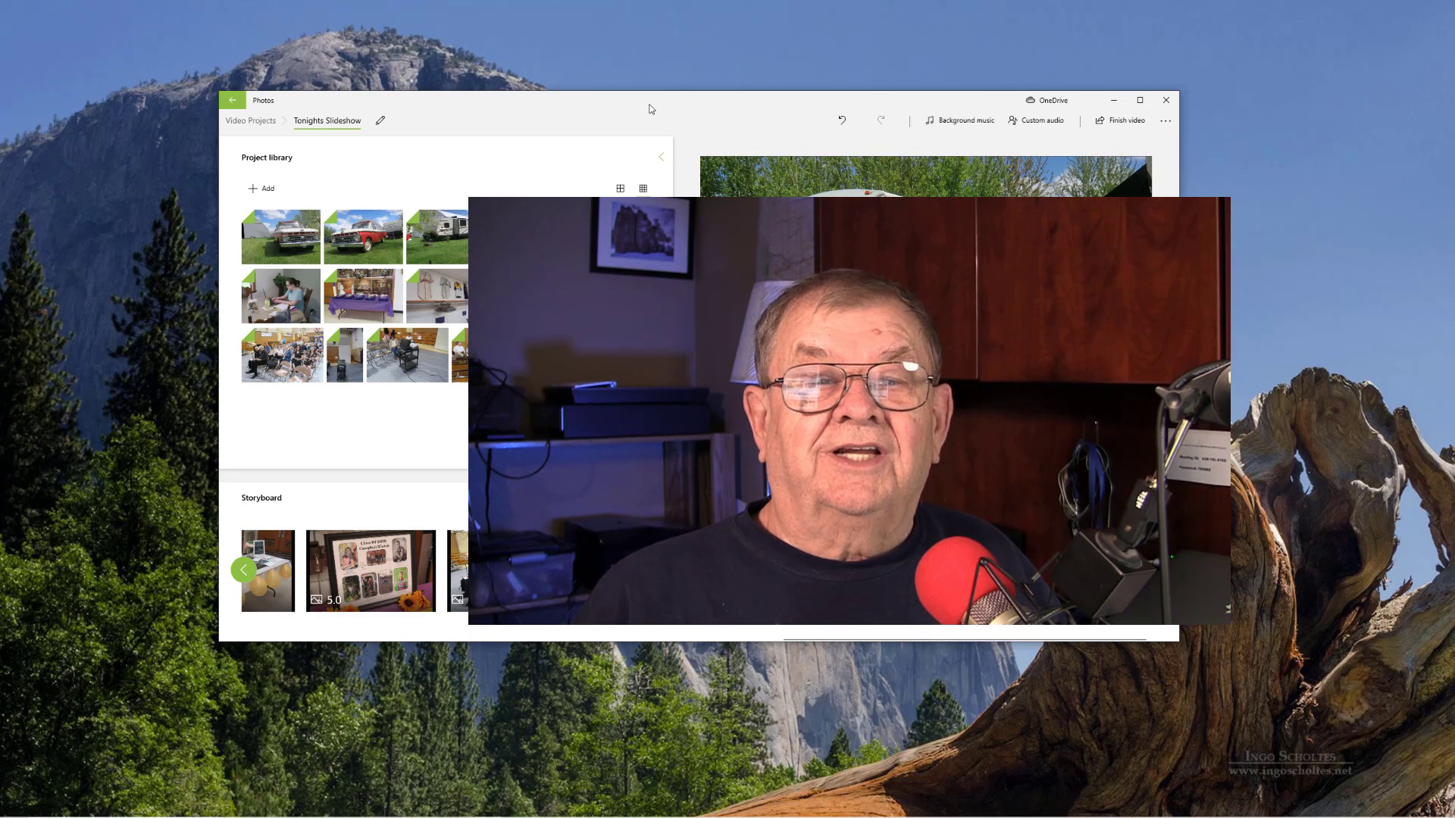
drag(650, 104, 706, 107)
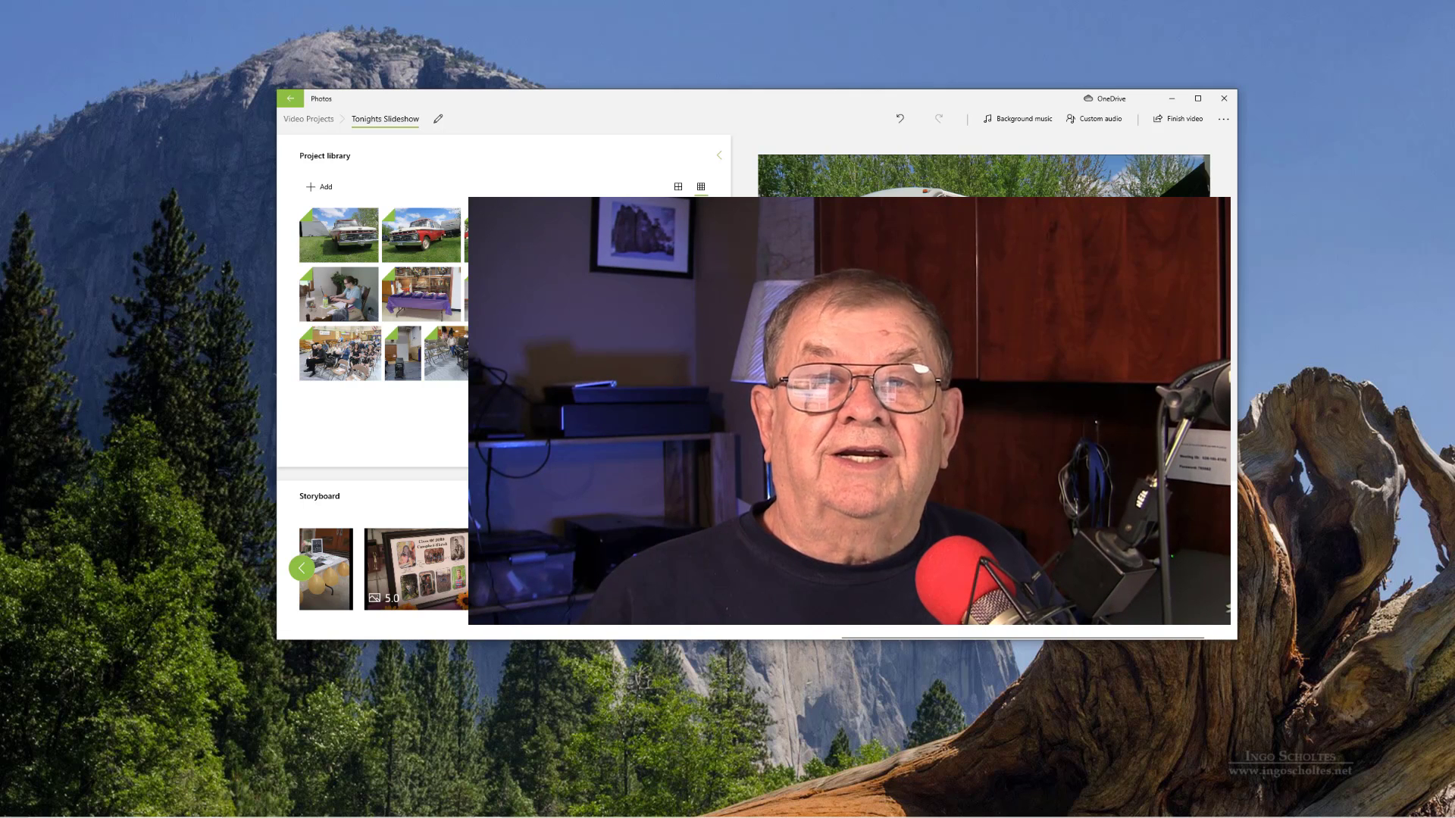
click(707, 118)
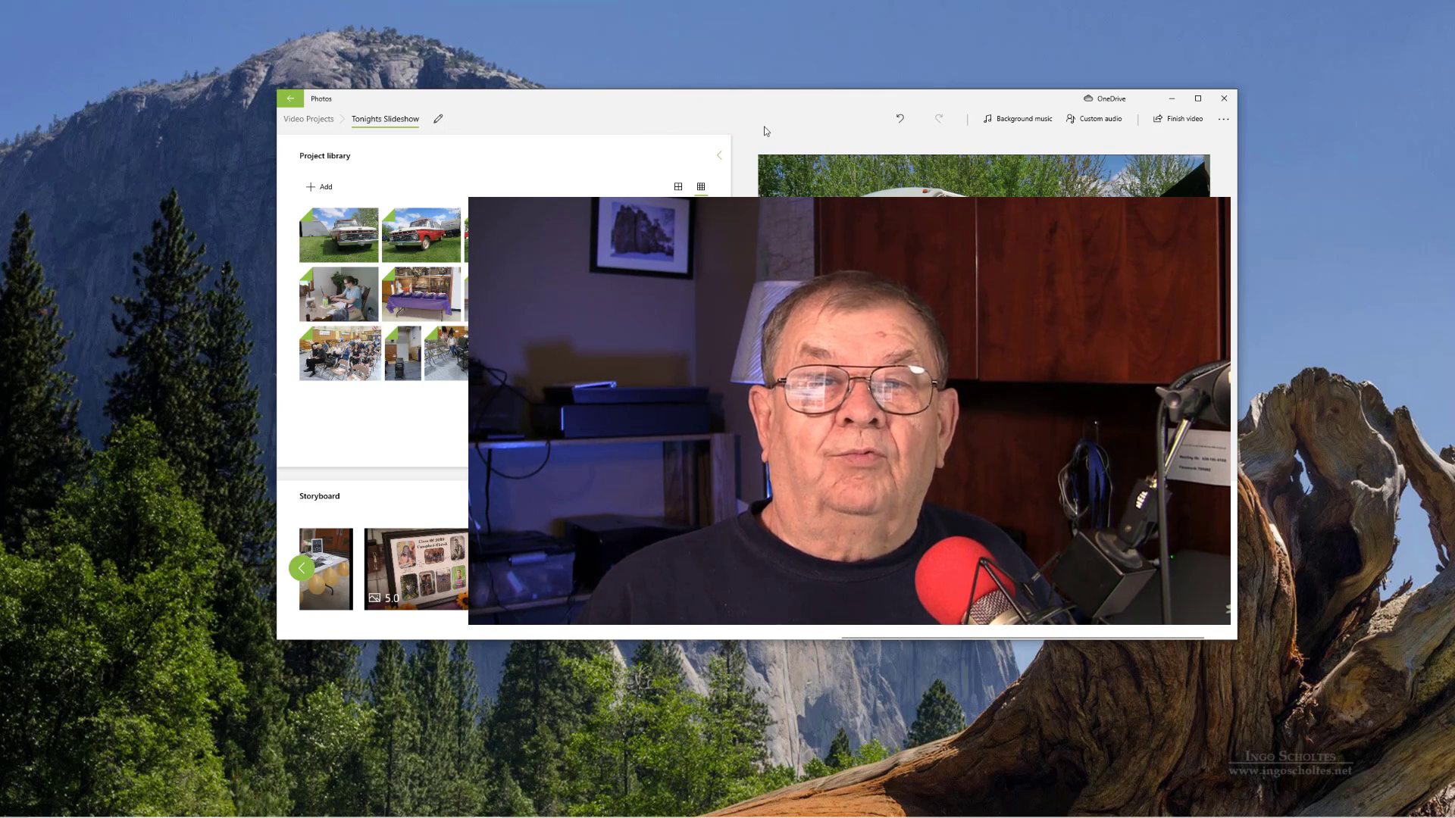
mouse_move(763, 101)
mouse_down()
mouse_move(706, 117)
mouse_move(740, 112)
mouse_move(759, 72)
mouse_up()
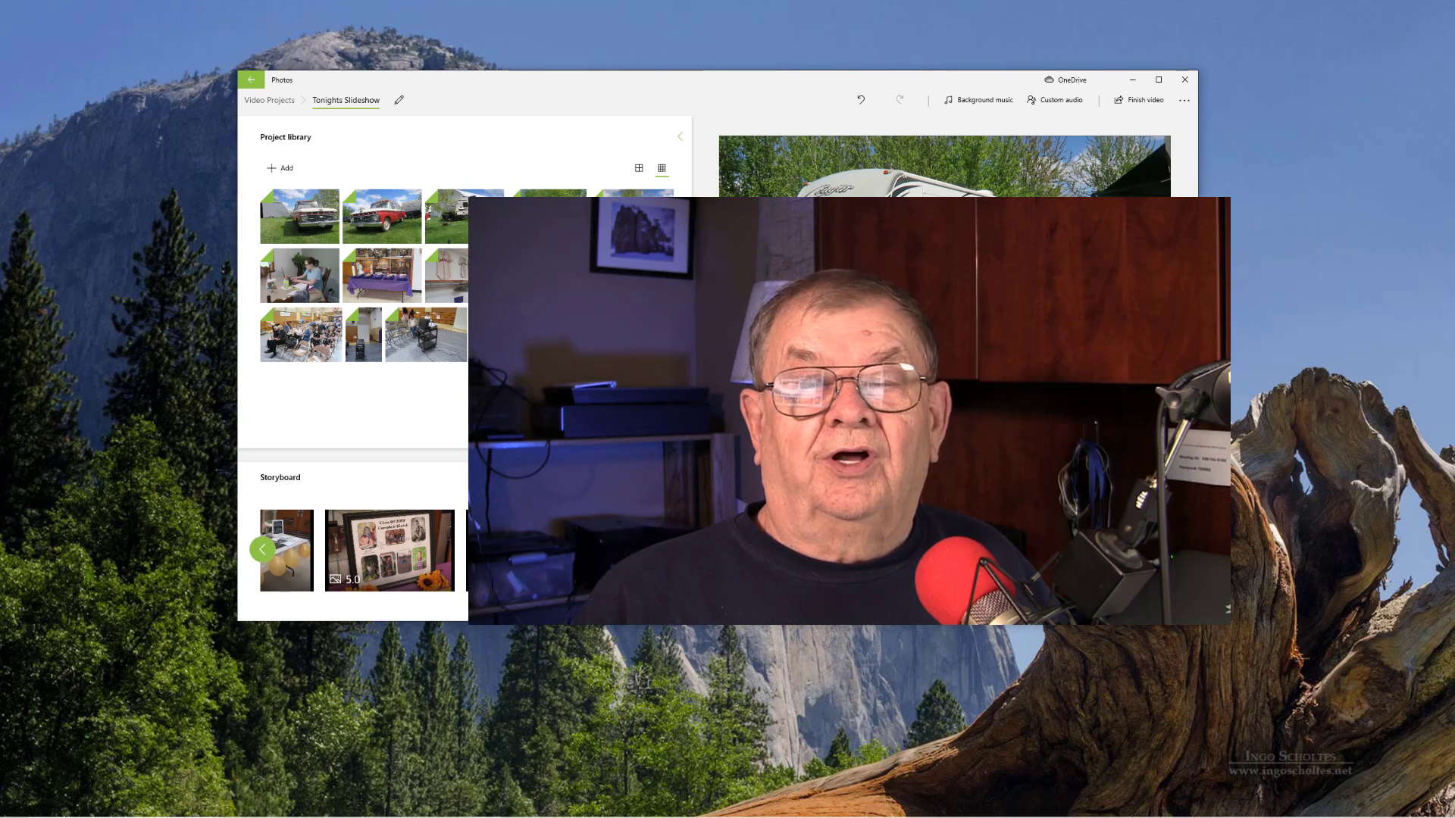